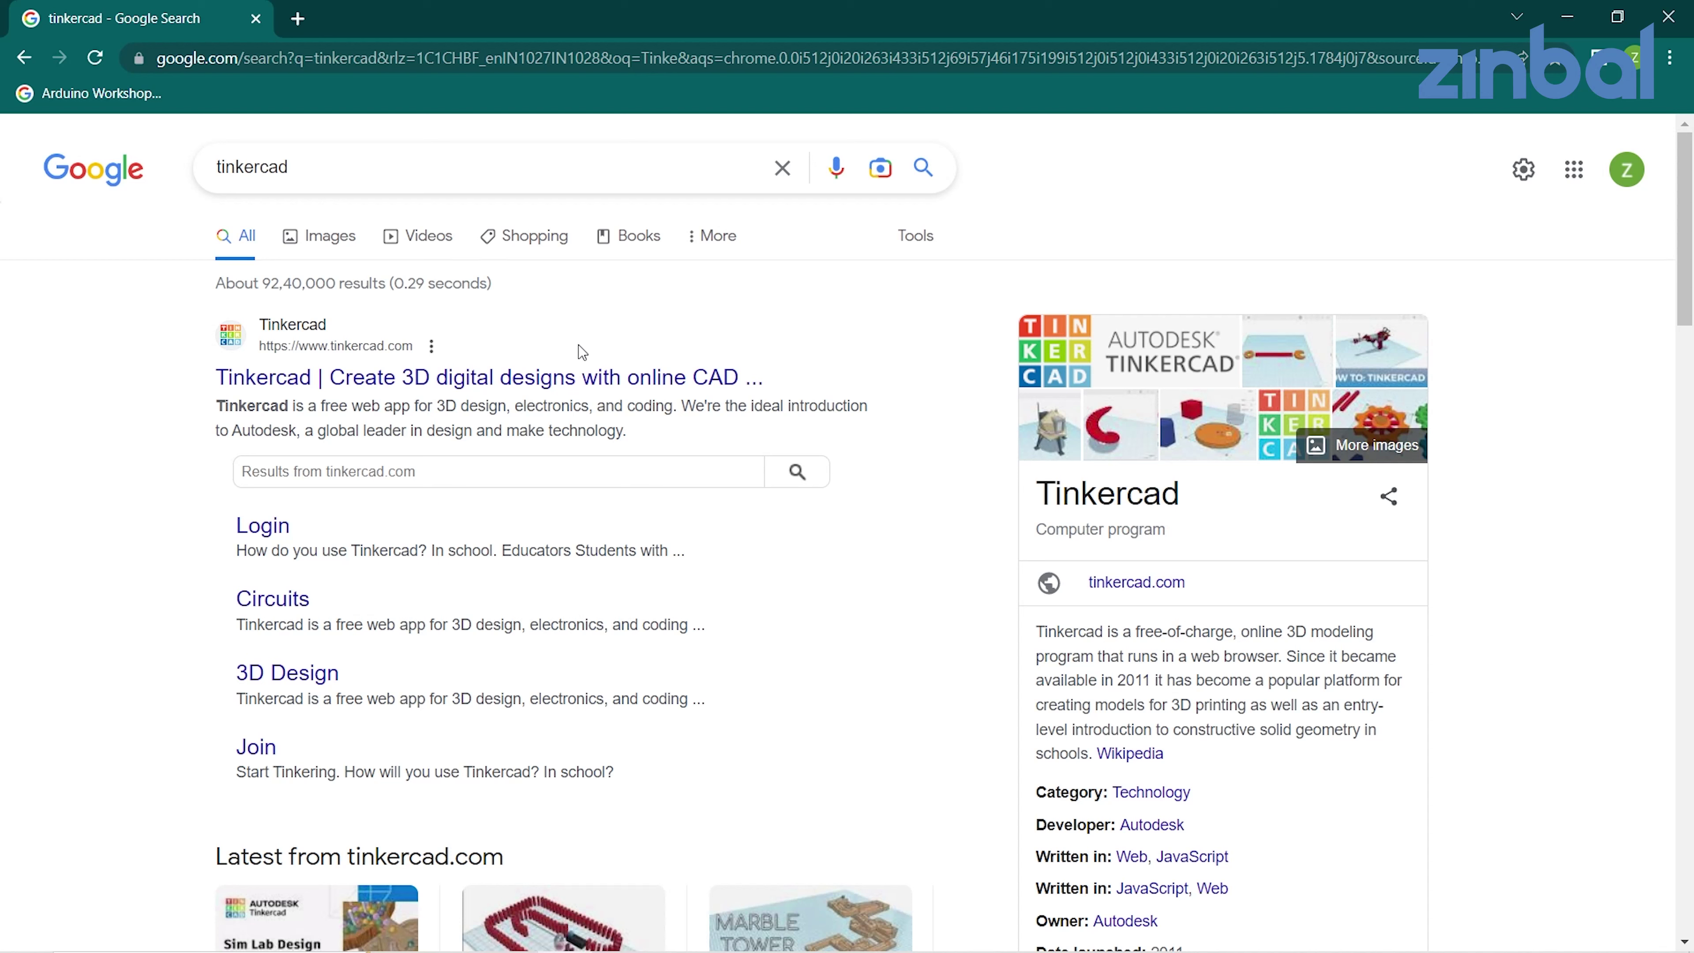
# Open the Google result 'Tinkercad | Create 3D digital designs with online CAD'.
pyautogui.scroll(-1, 381, 430)
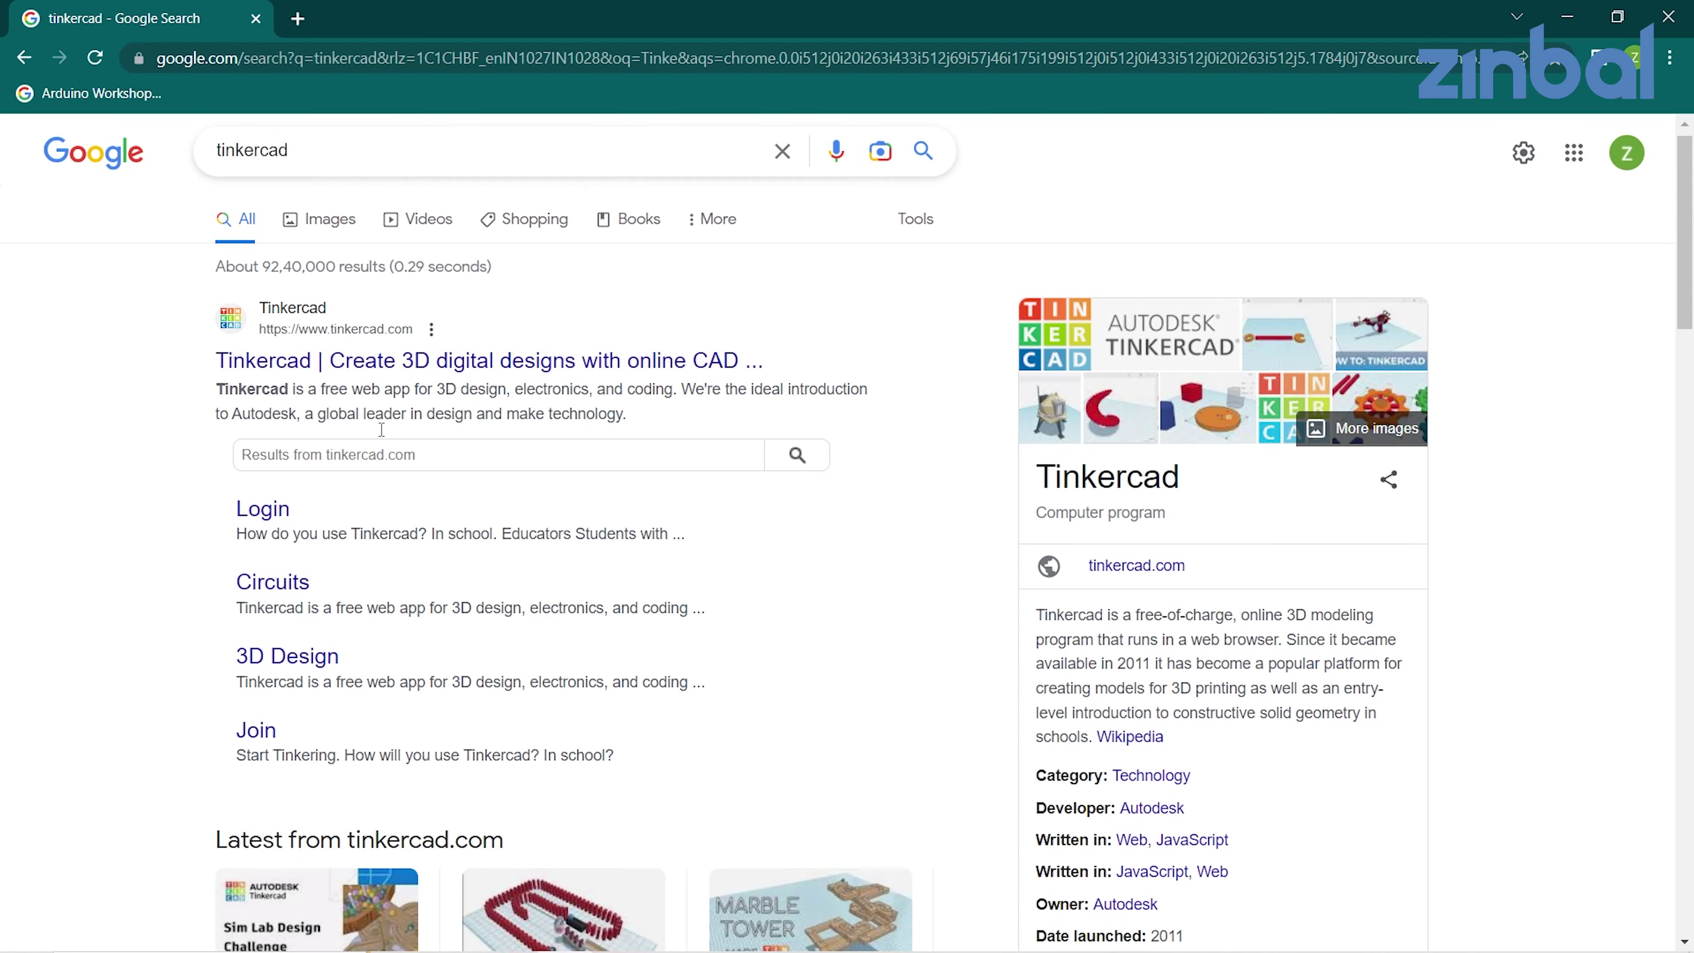
pyautogui.scroll(1, 381, 430)
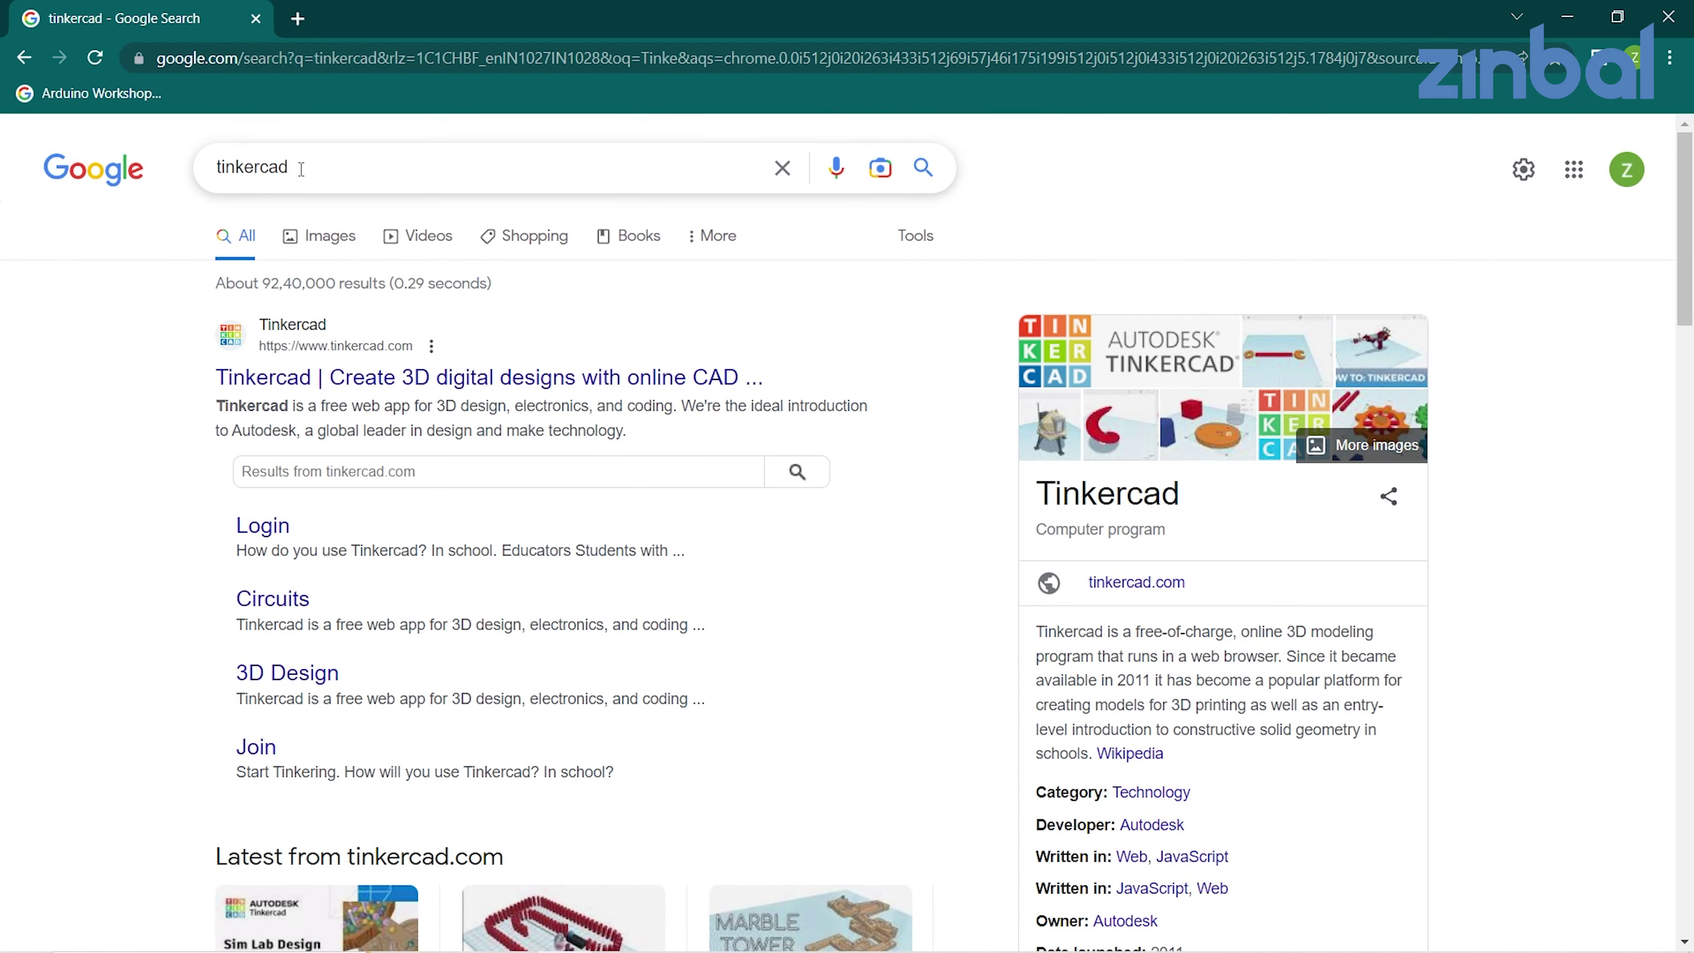
pyautogui.click(360, 385)
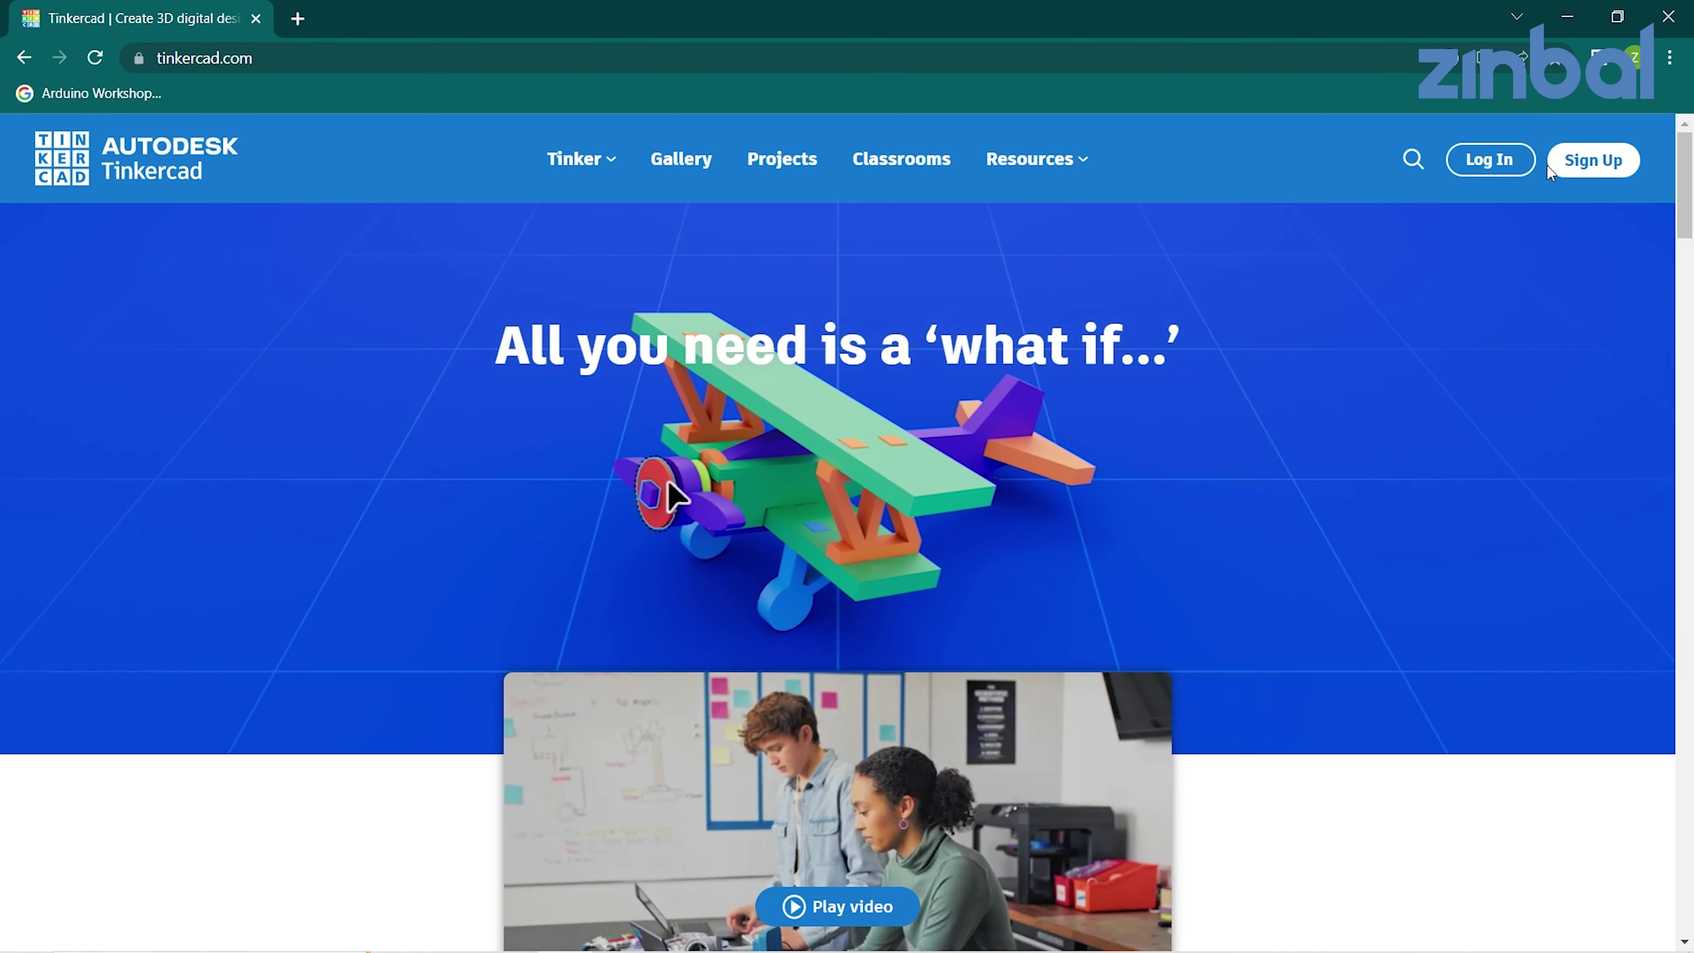
# Log in to Tinkercad as a personal account using Google sign-in.
pyautogui.click(1517, 164)
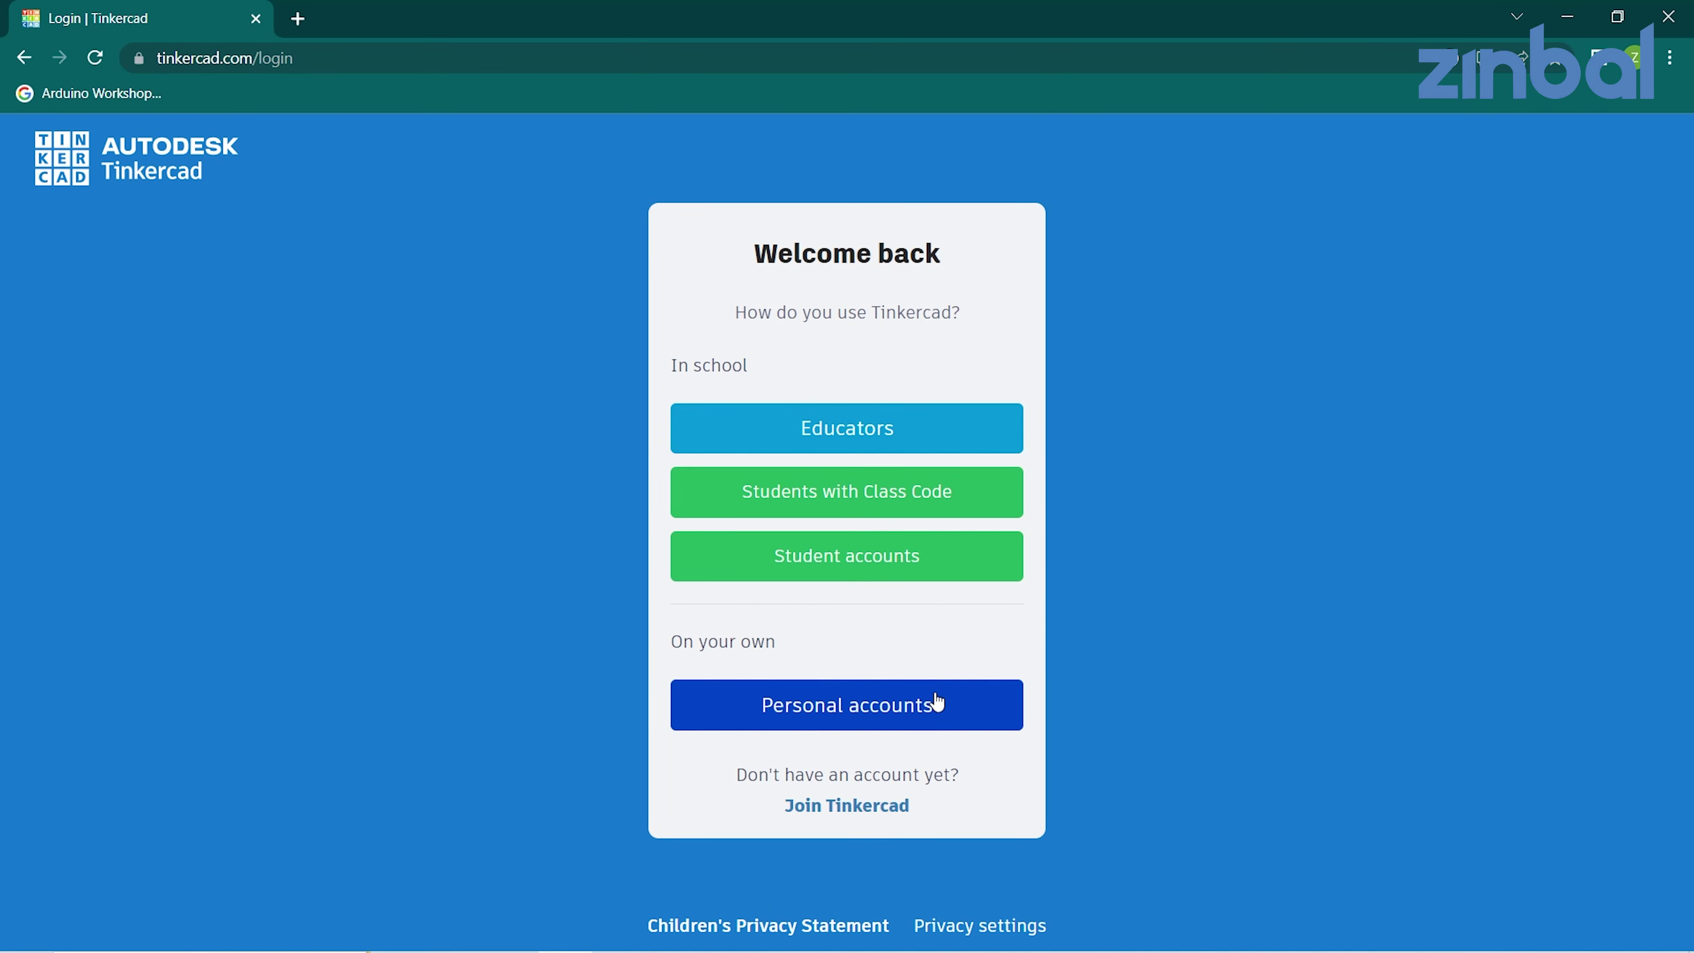
pyautogui.click(817, 711)
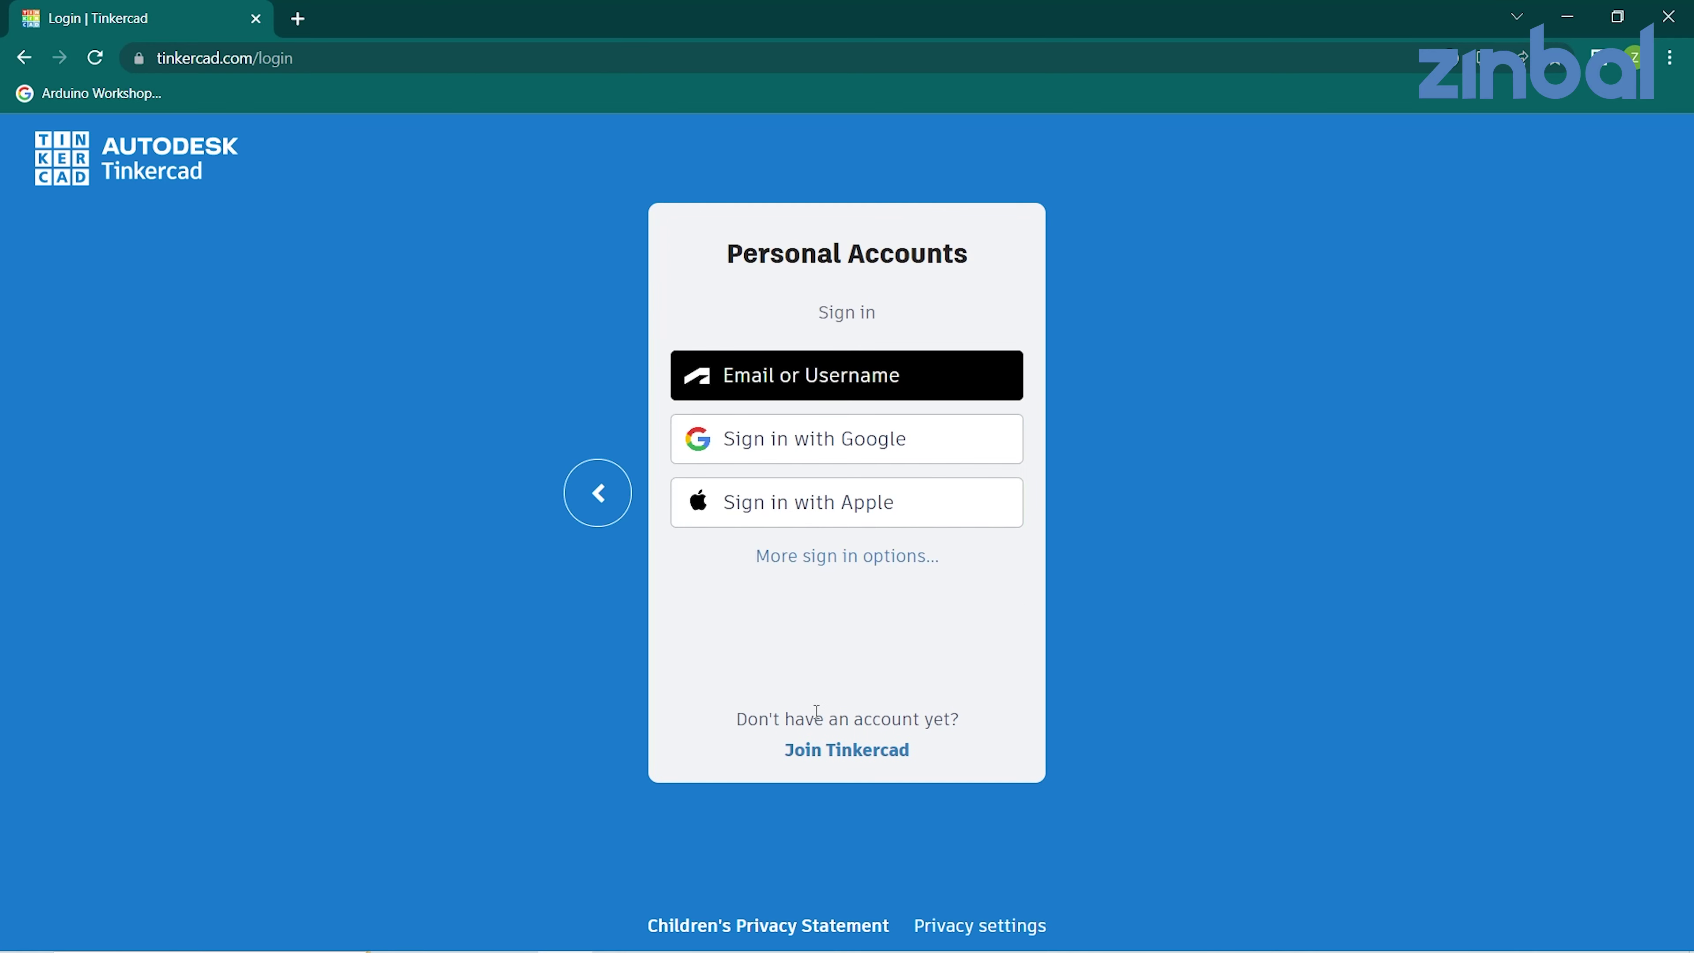
pyautogui.click(782, 447)
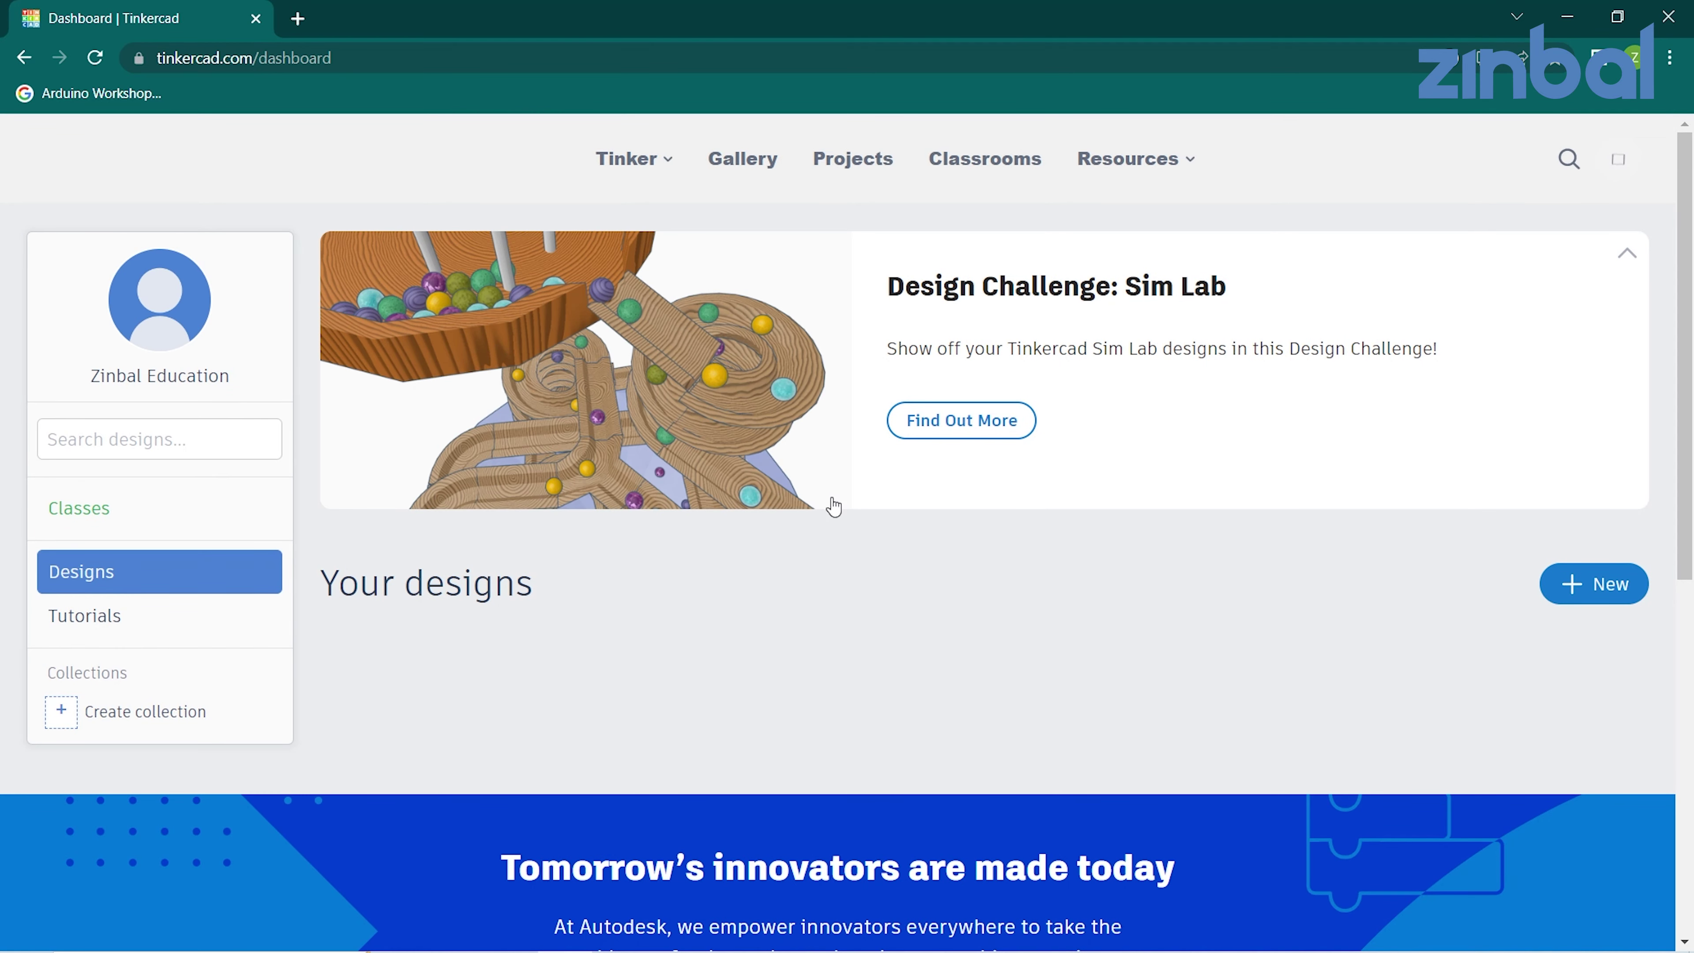
pyautogui.scroll(-1, 532, 659)
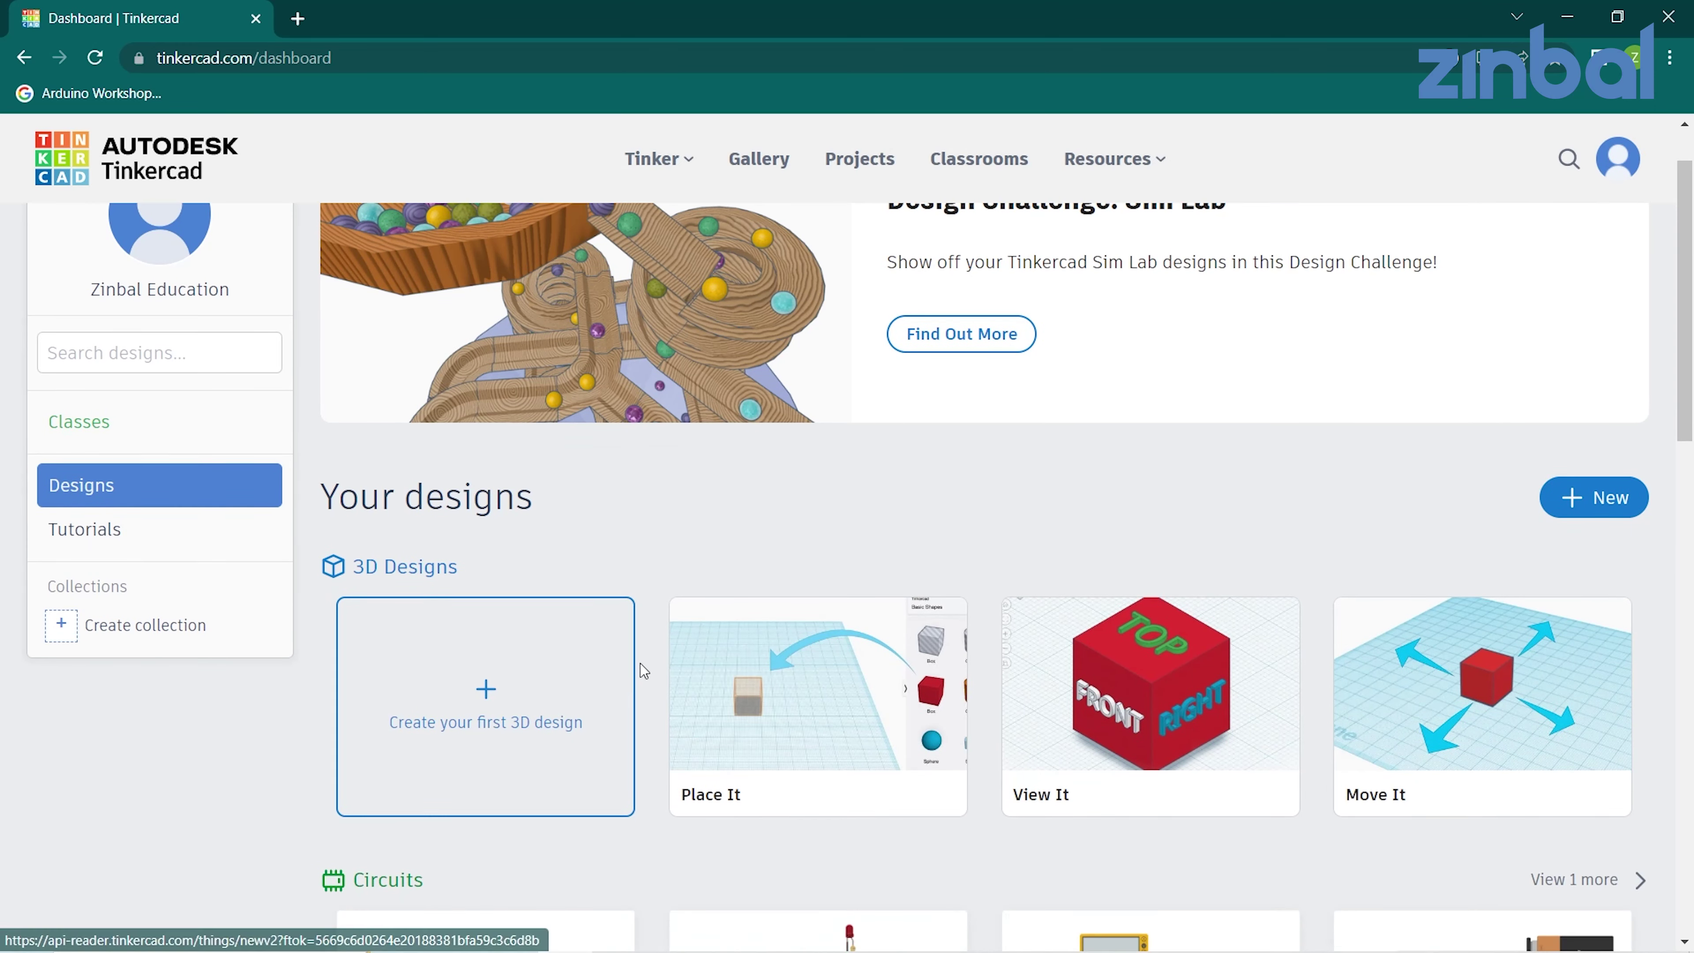
pyautogui.scroll(1, 640, 663)
pyautogui.scroll(-2, 616, 647)
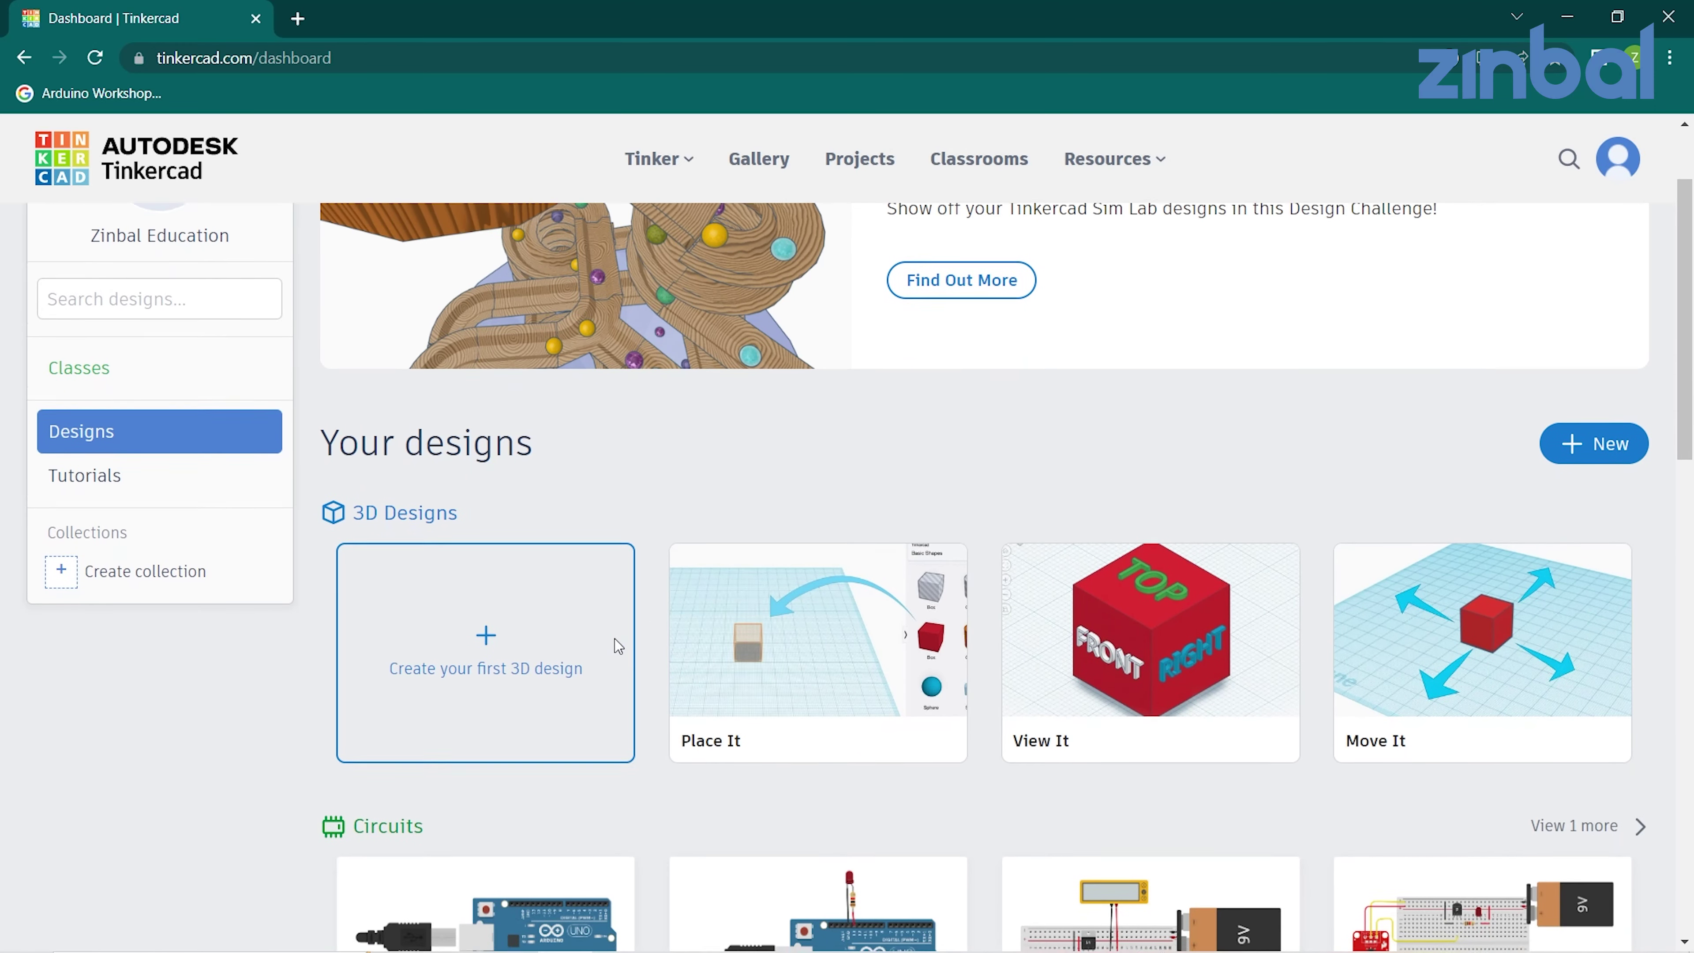
pyautogui.scroll(-2, 691, 747)
pyautogui.scroll(-2, 687, 745)
pyautogui.scroll(-3, 686, 745)
pyautogui.scroll(1, 672, 598)
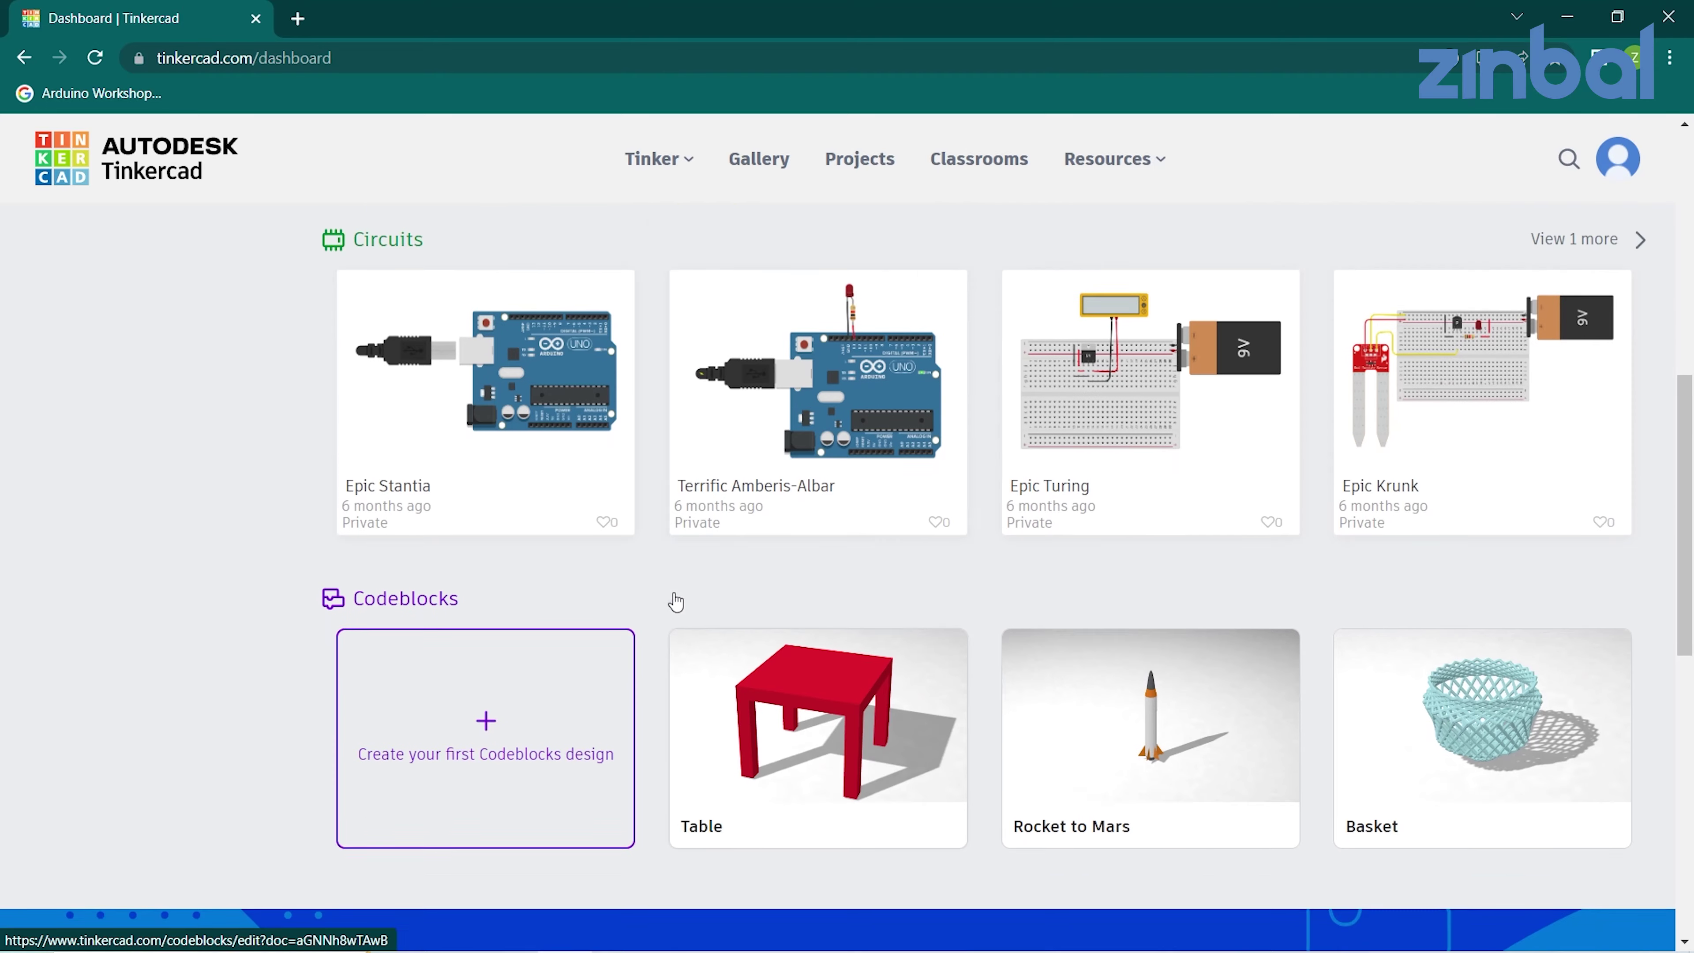
pyautogui.scroll(2, 632, 503)
pyautogui.scroll(2, 588, 407)
pyautogui.scroll(3, 587, 404)
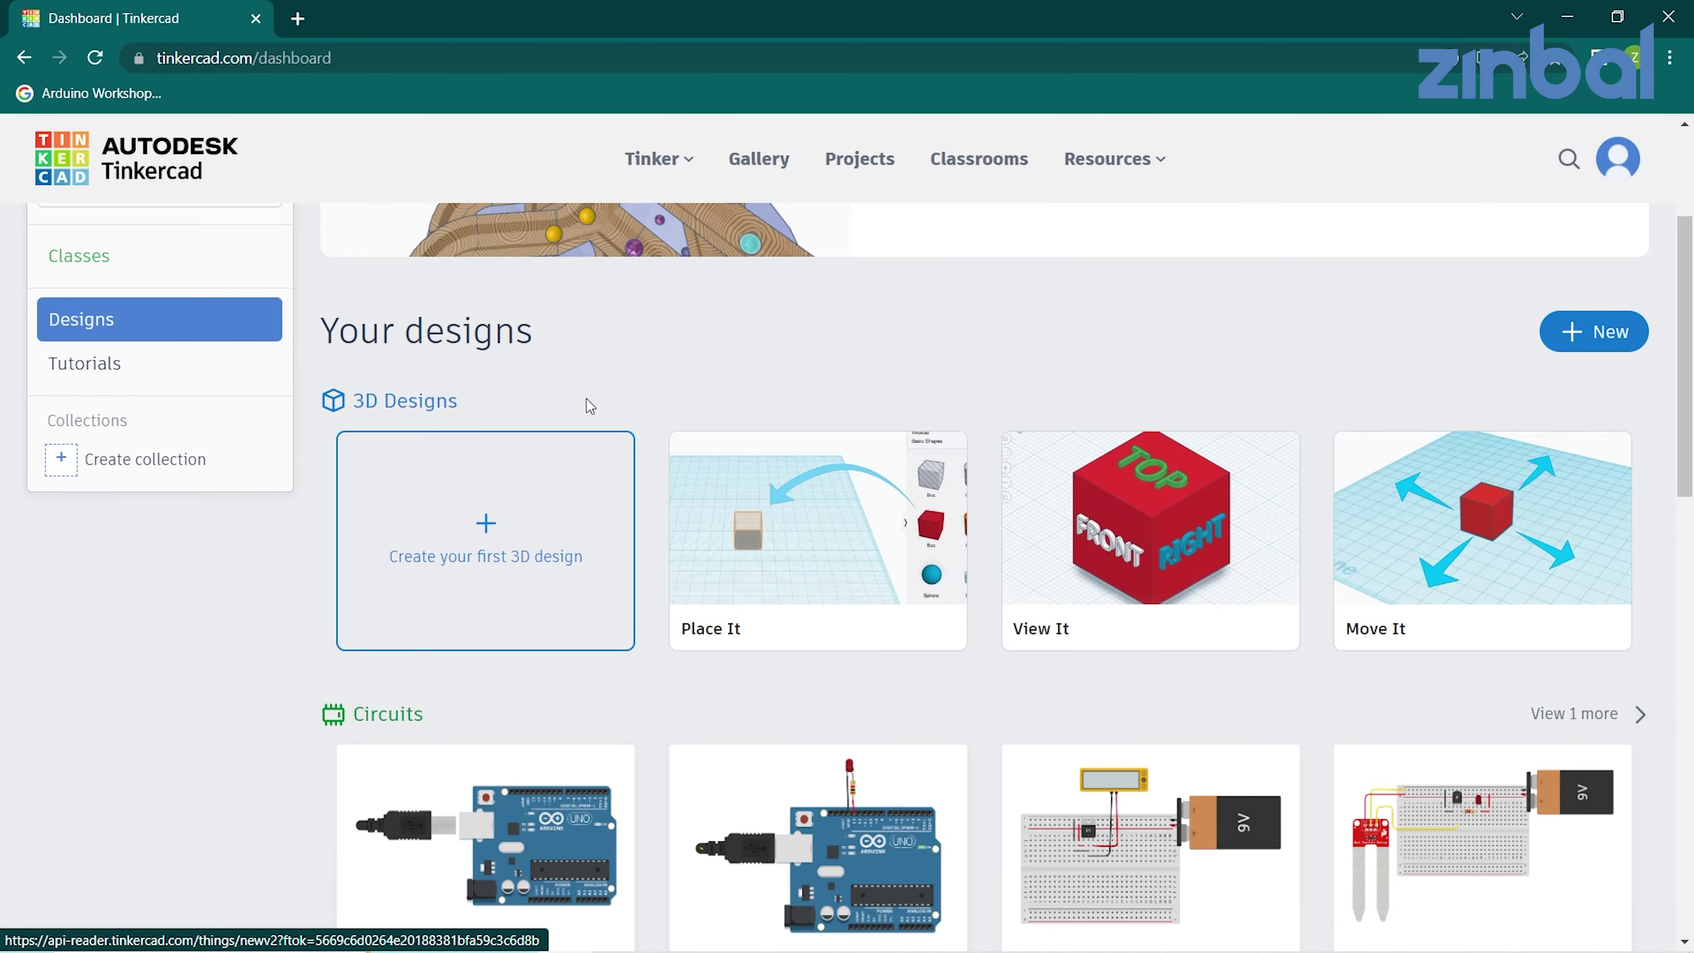
pyautogui.scroll(-1, 623, 480)
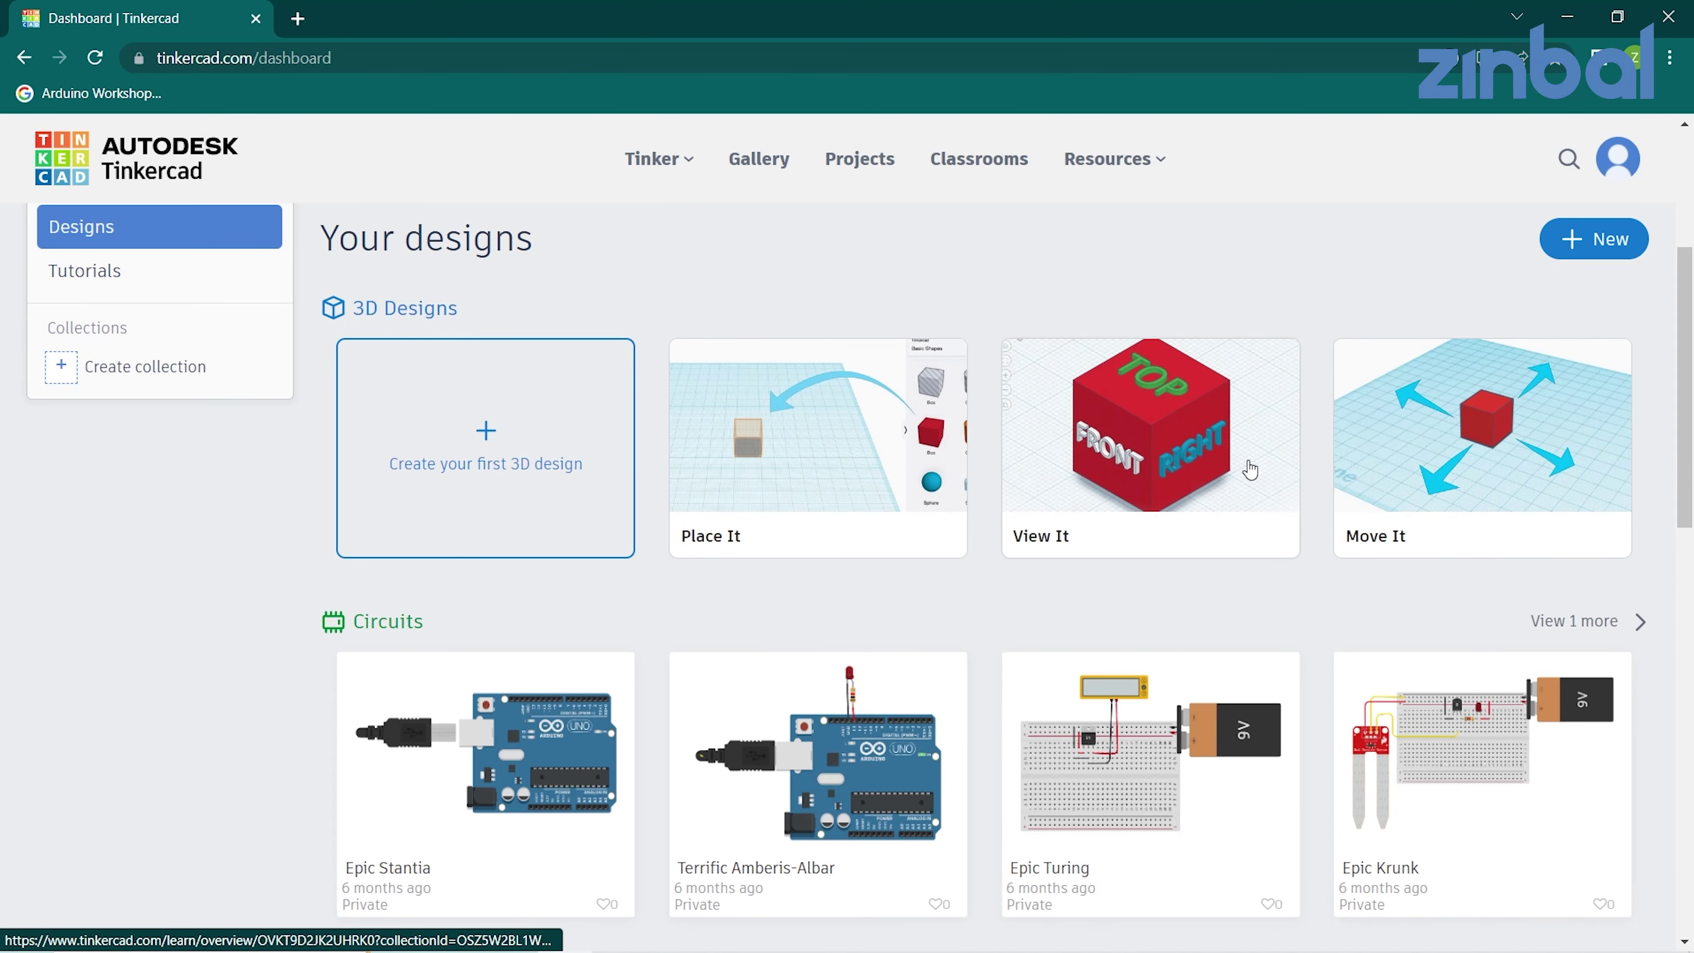
pyautogui.scroll(1, 811, 472)
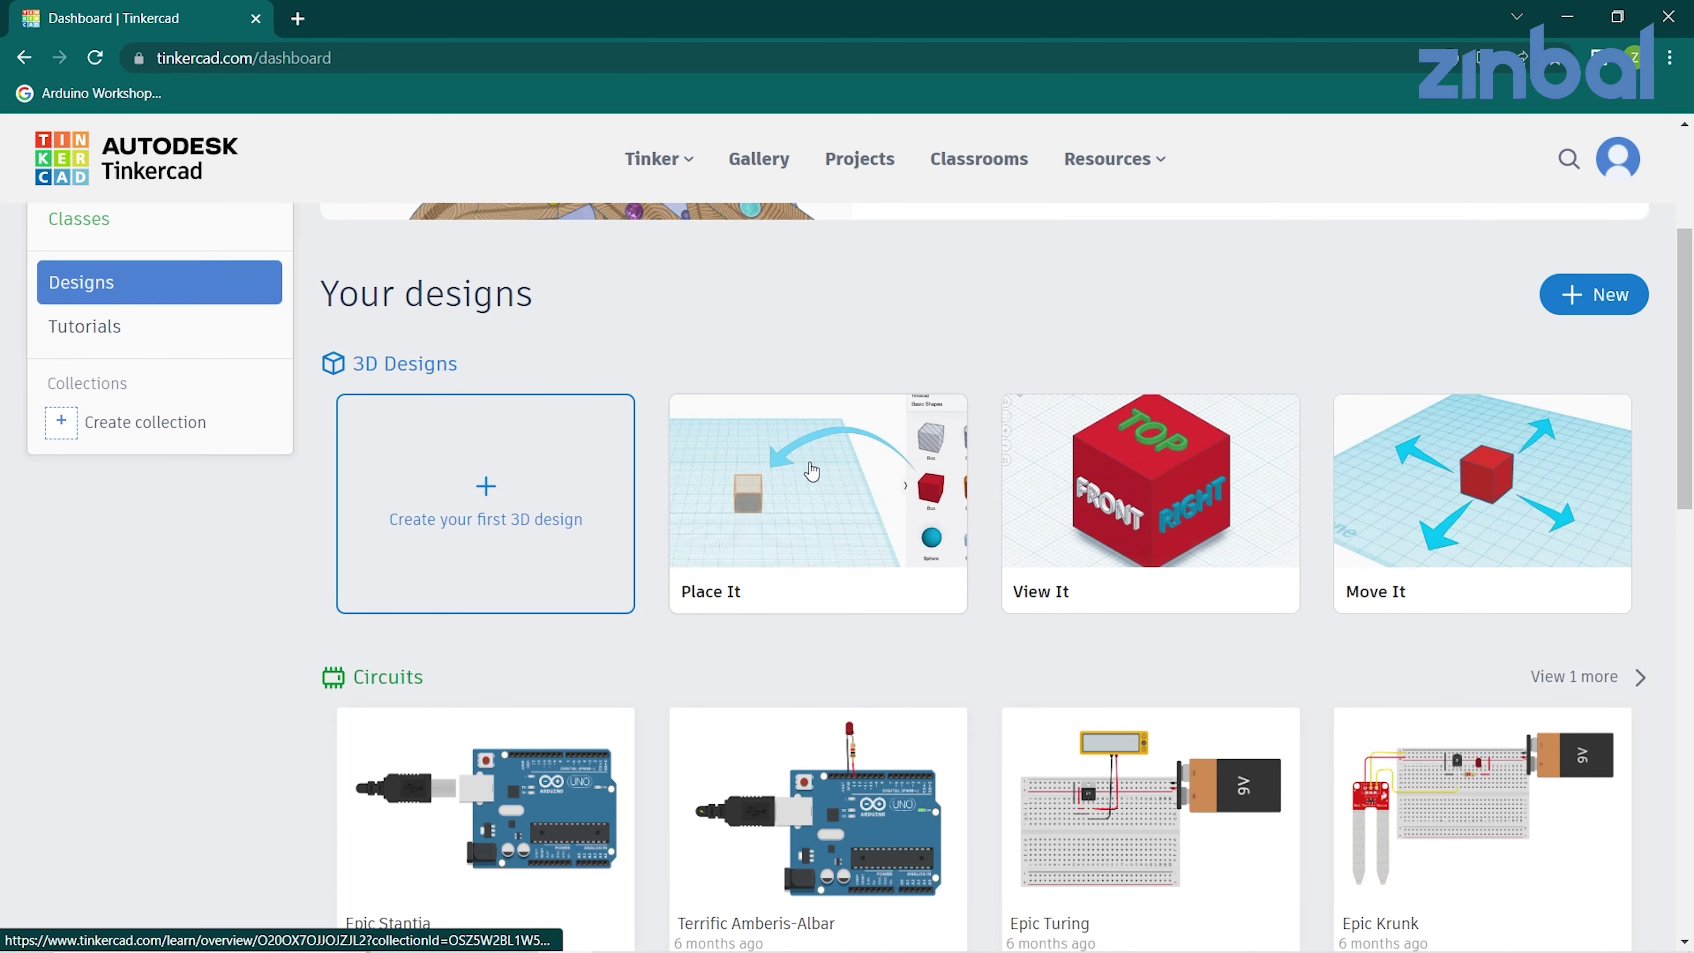
pyautogui.scroll(1, 811, 472)
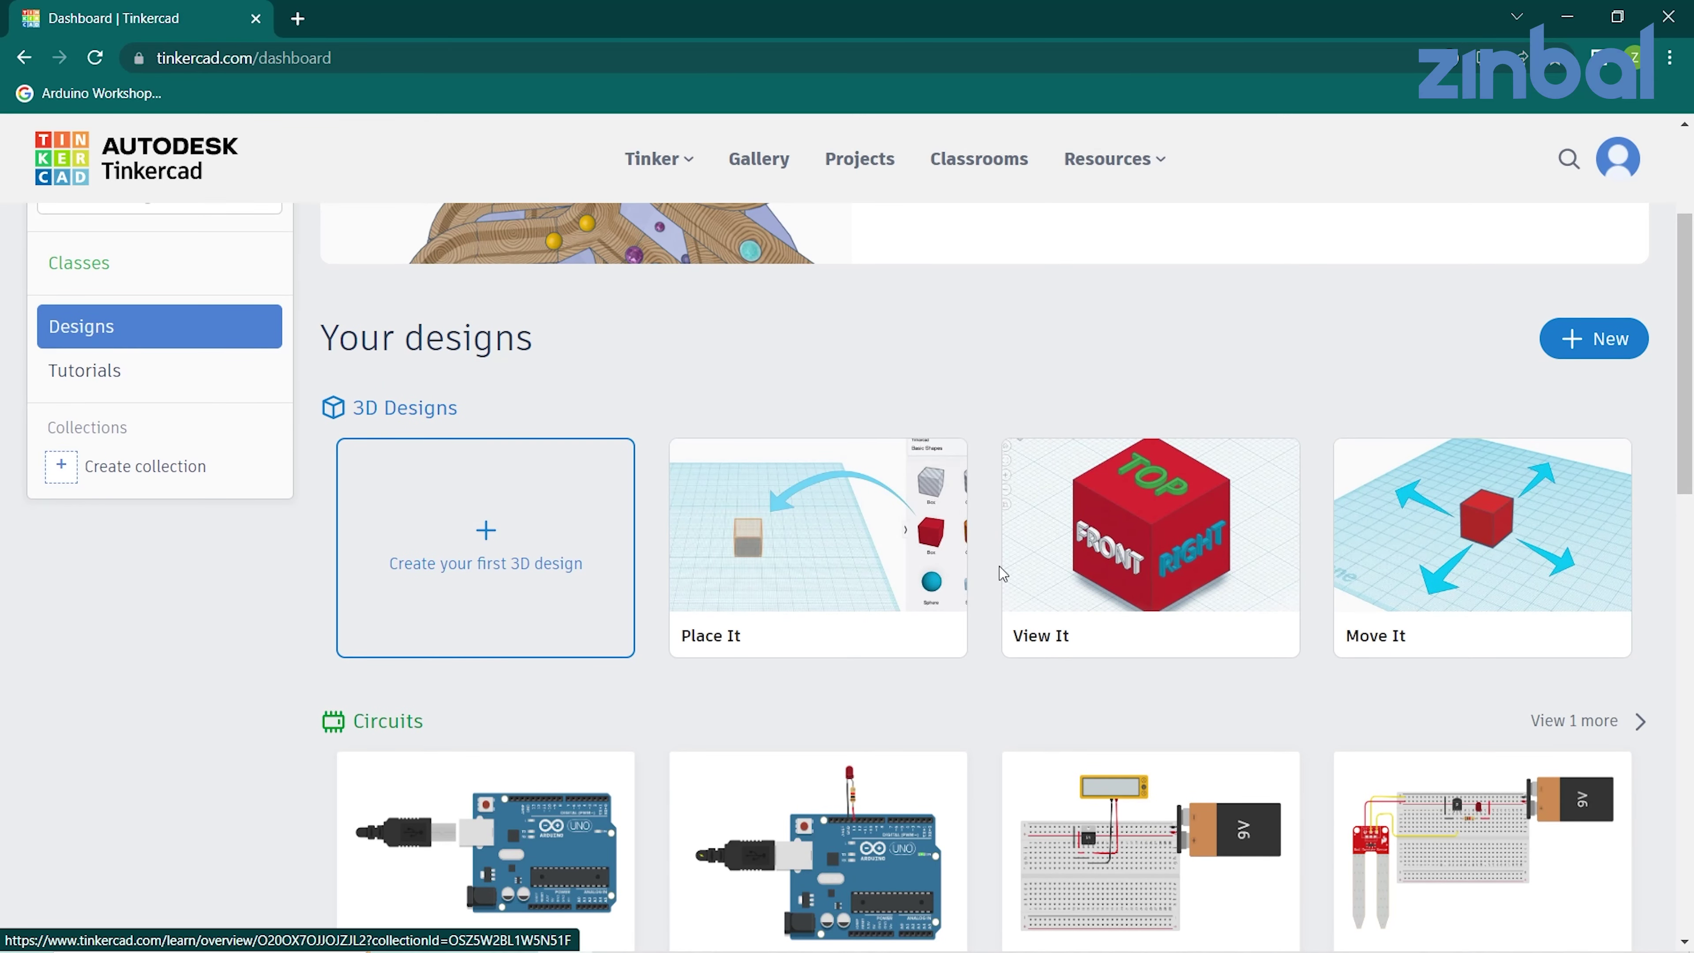
pyautogui.scroll(-1, 1002, 573)
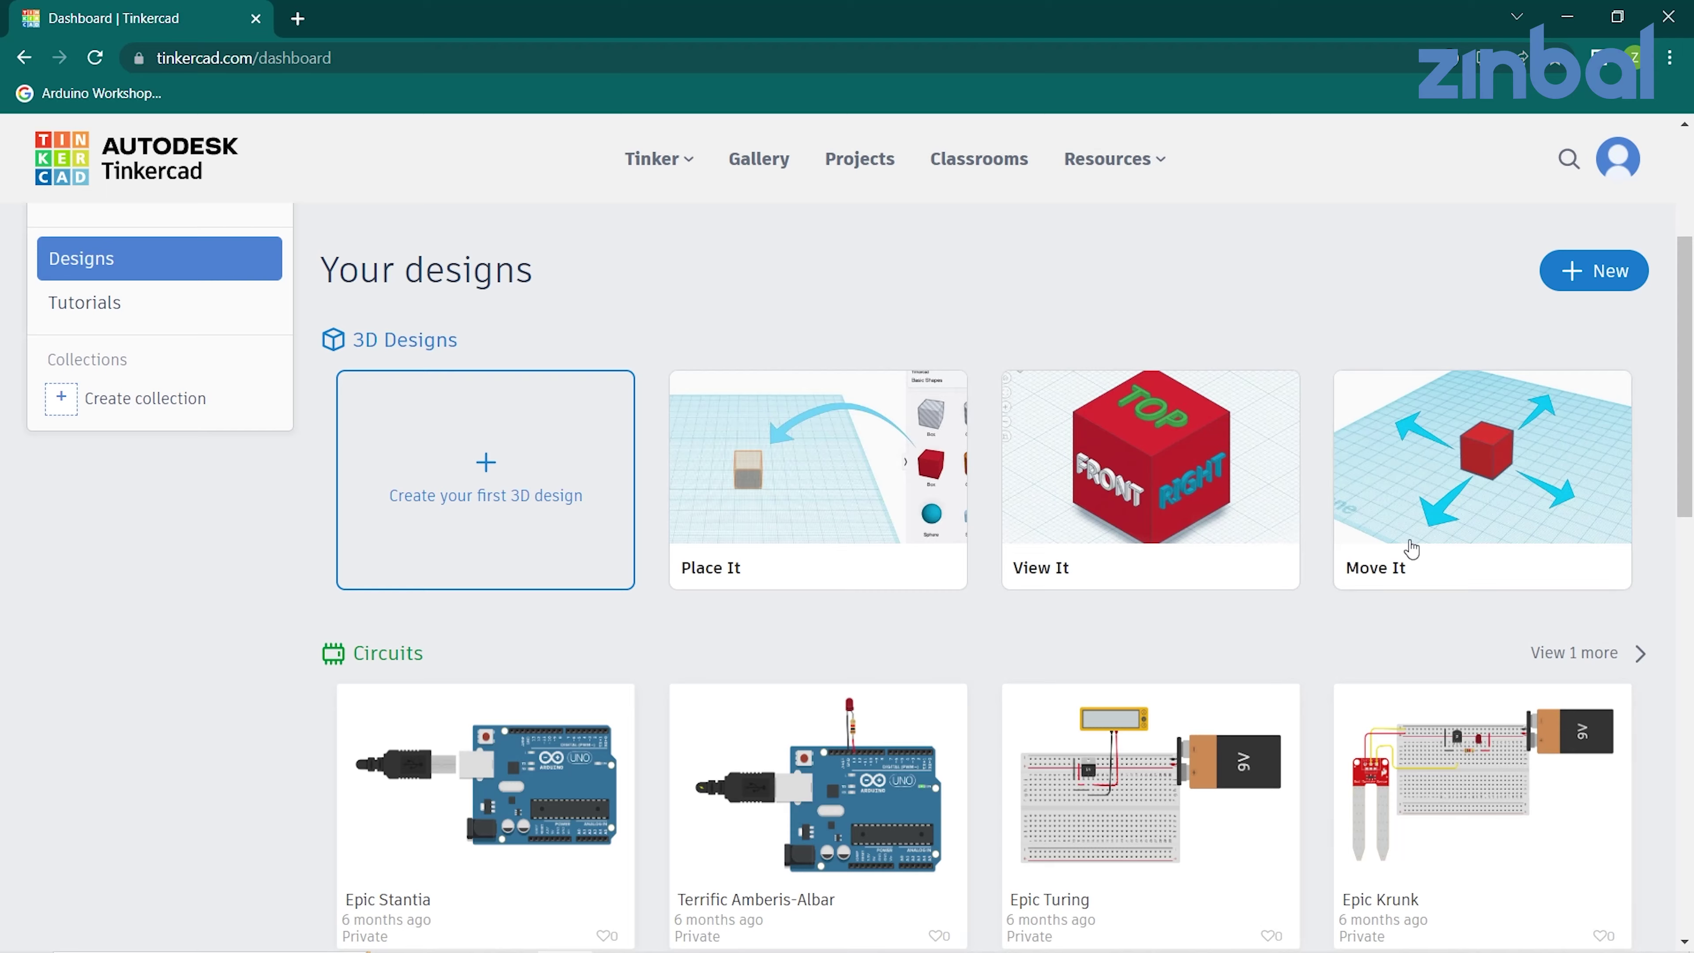
pyautogui.scroll(-4, 1412, 548)
pyautogui.scroll(-1, 1004, 551)
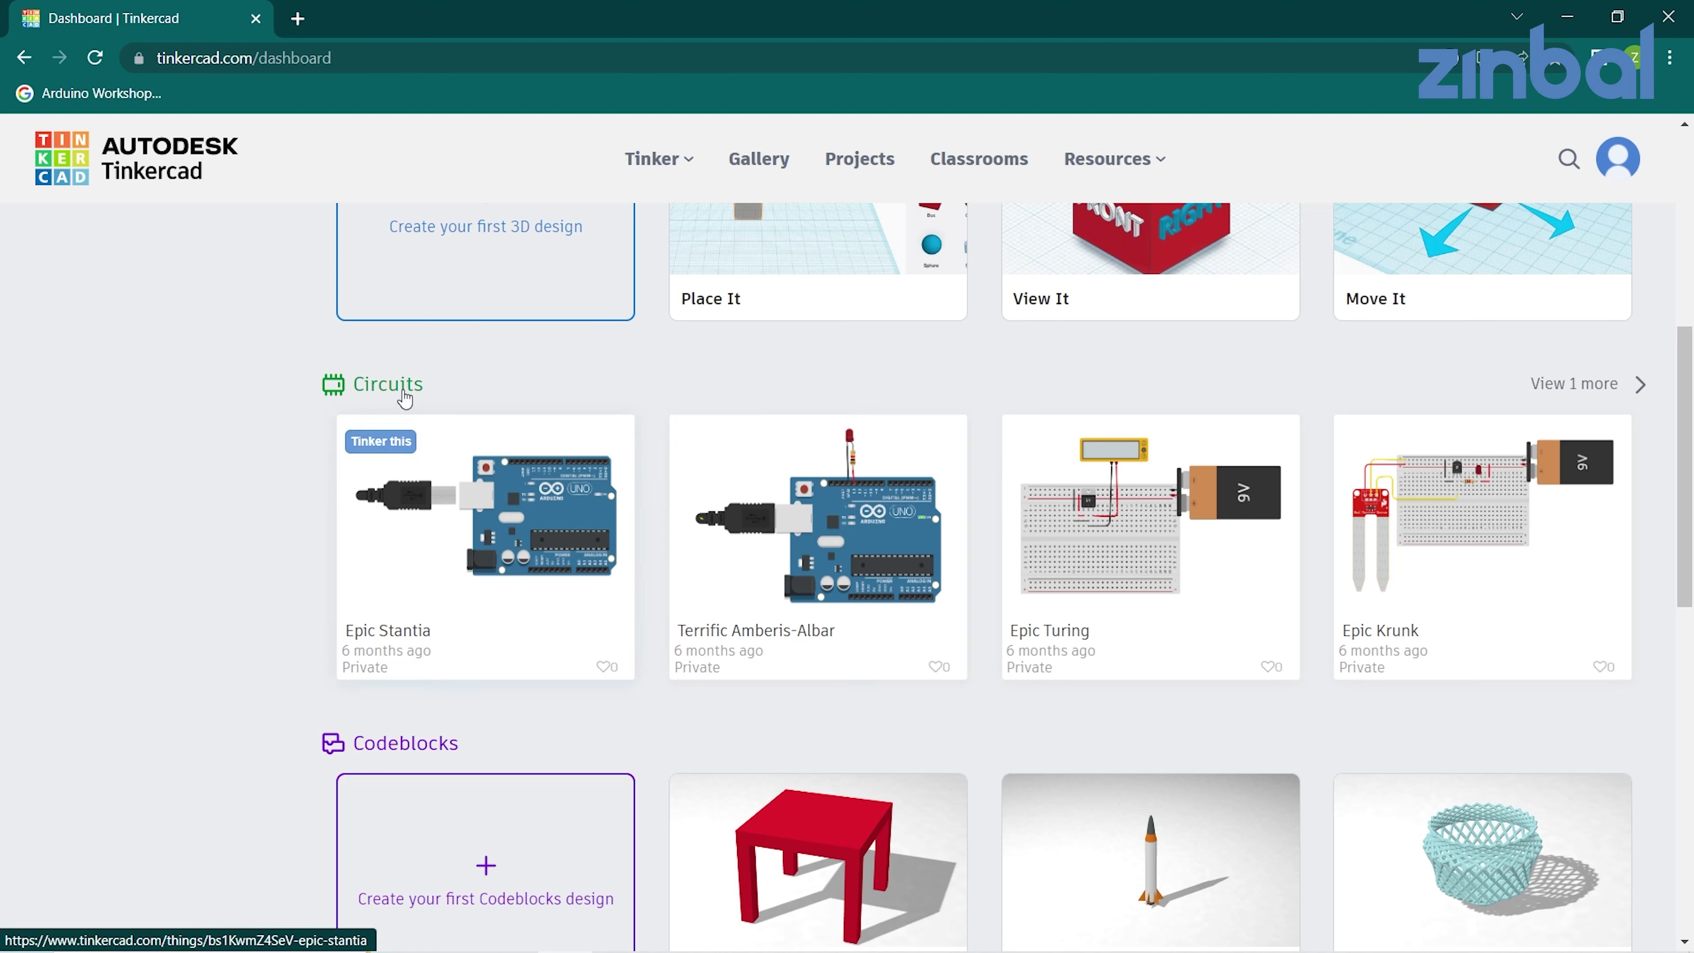
pyautogui.scroll(-3, 553, 598)
pyautogui.scroll(-2, 423, 616)
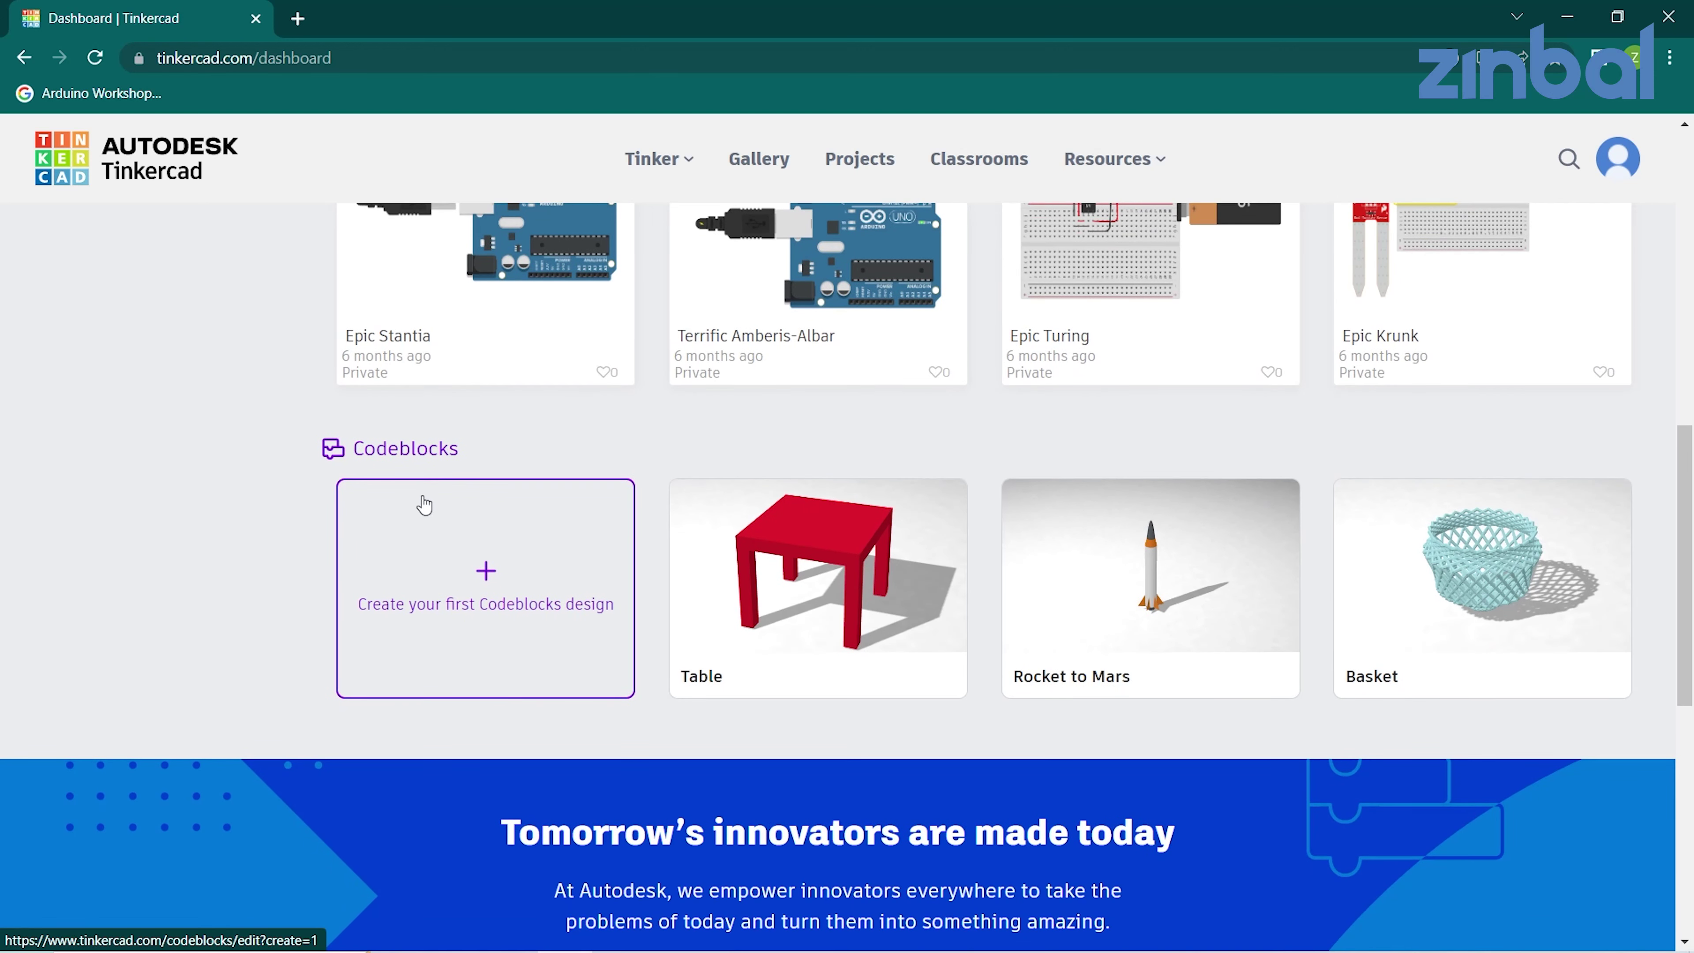
pyautogui.scroll(1, 640, 557)
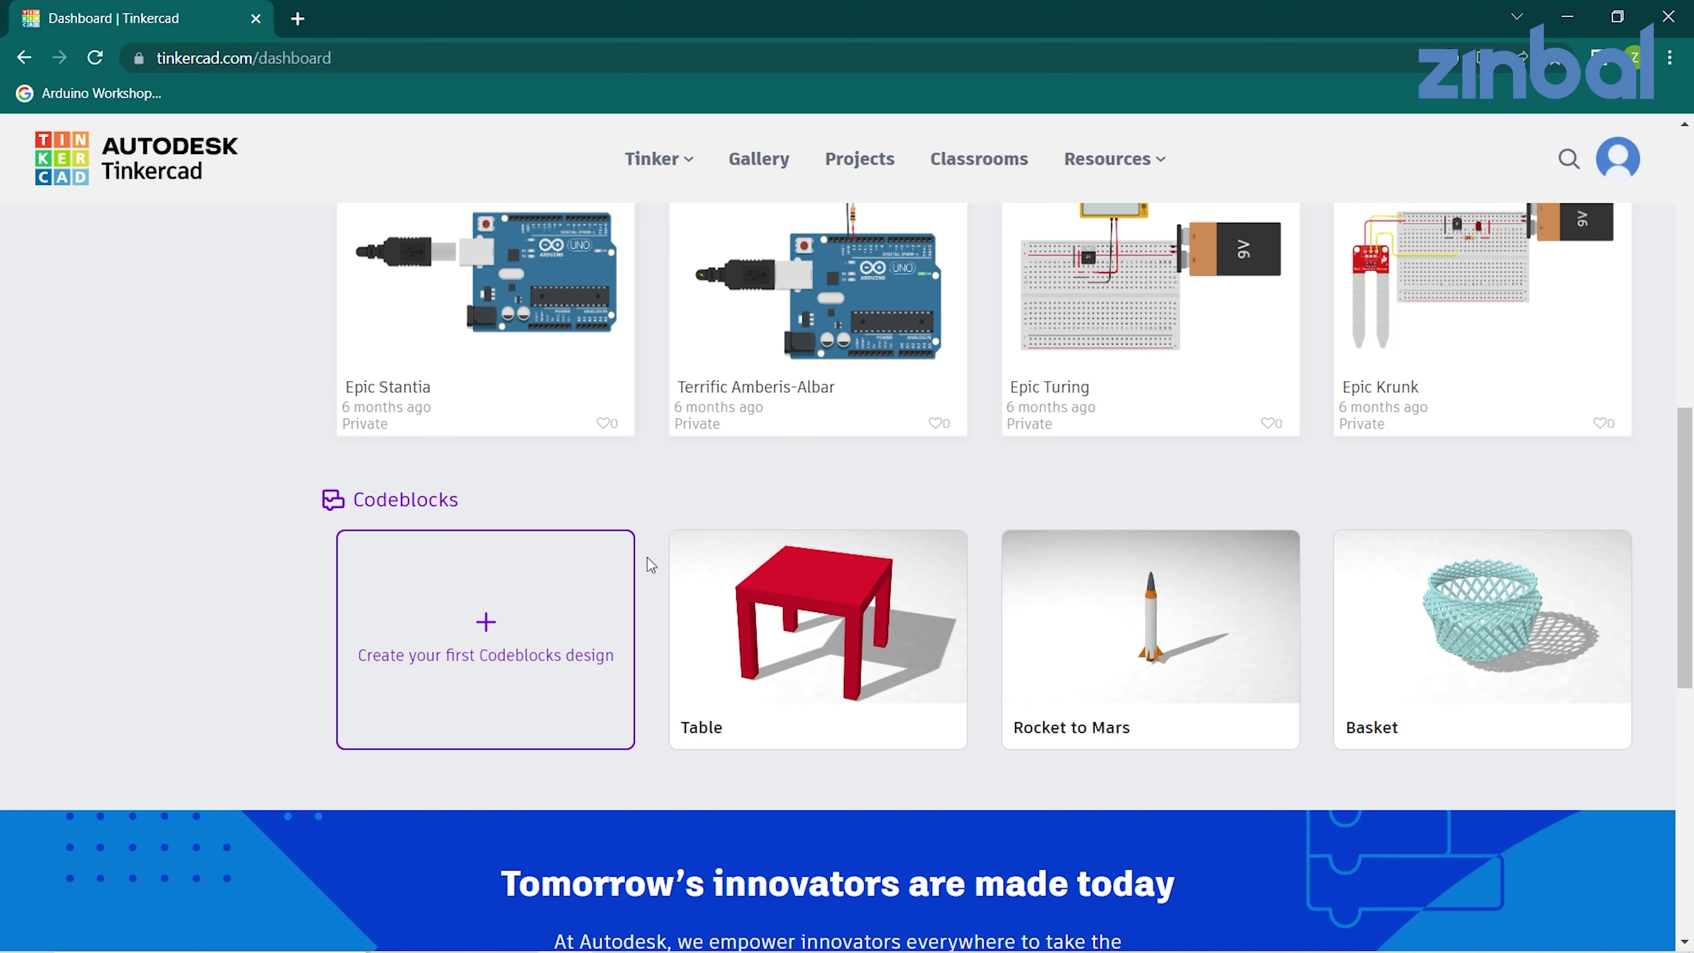
pyautogui.scroll(1, 709, 607)
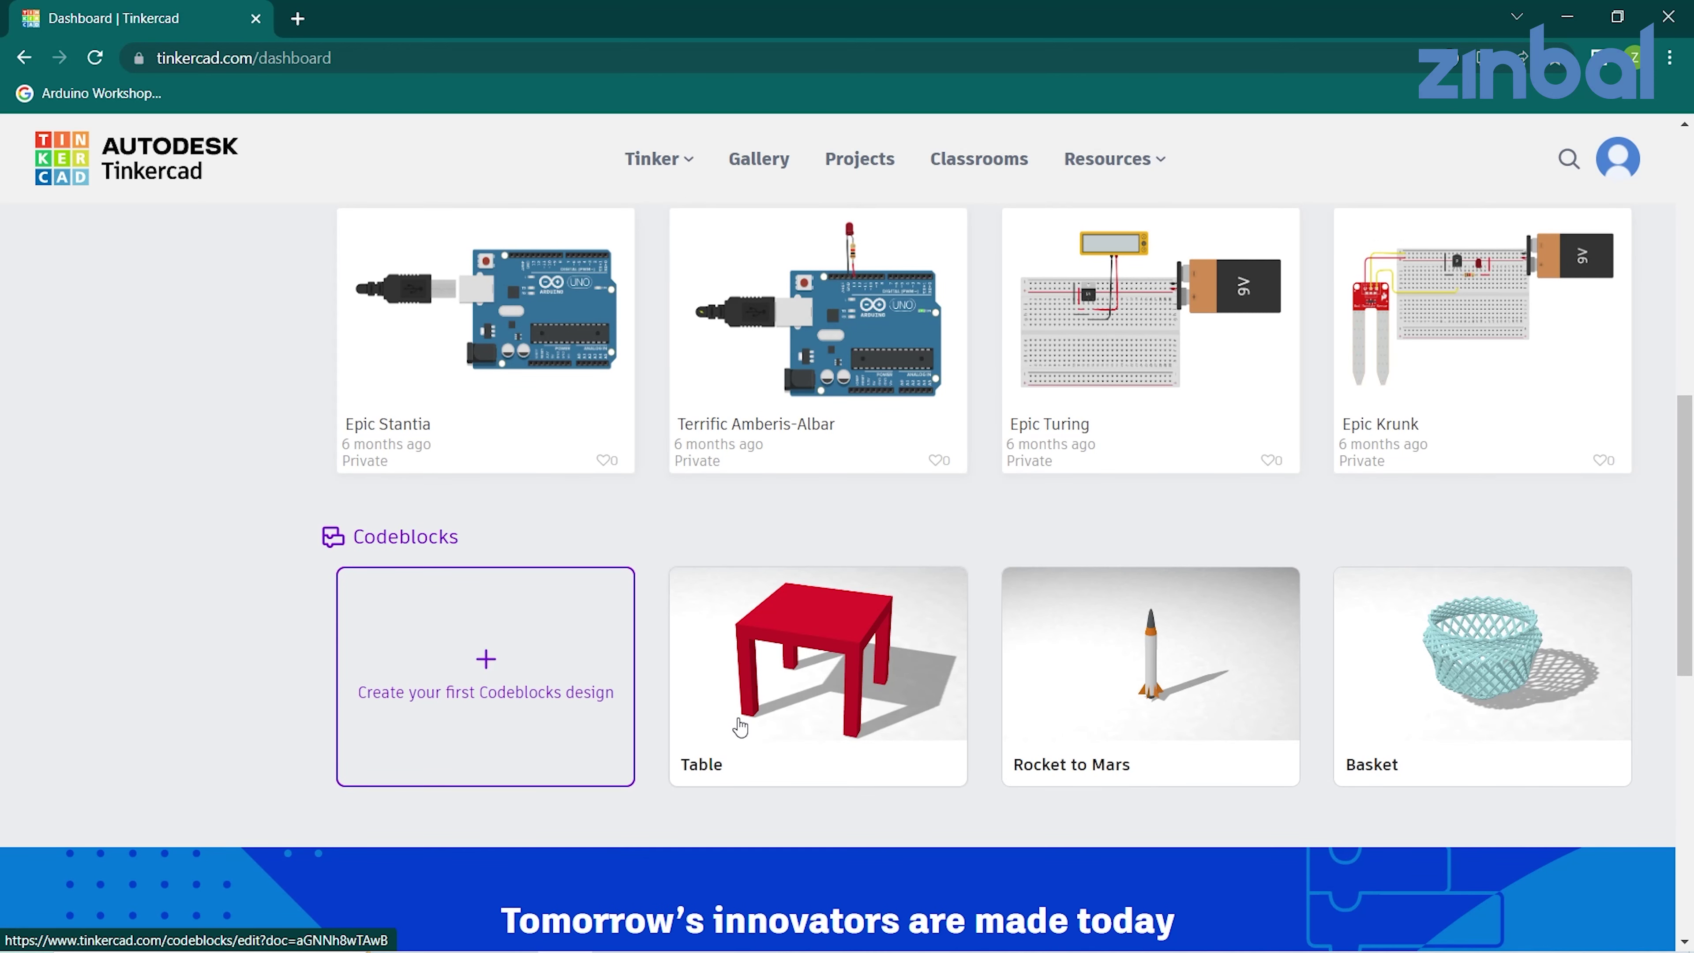
pyautogui.scroll(2, 740, 728)
pyautogui.scroll(2, 667, 485)
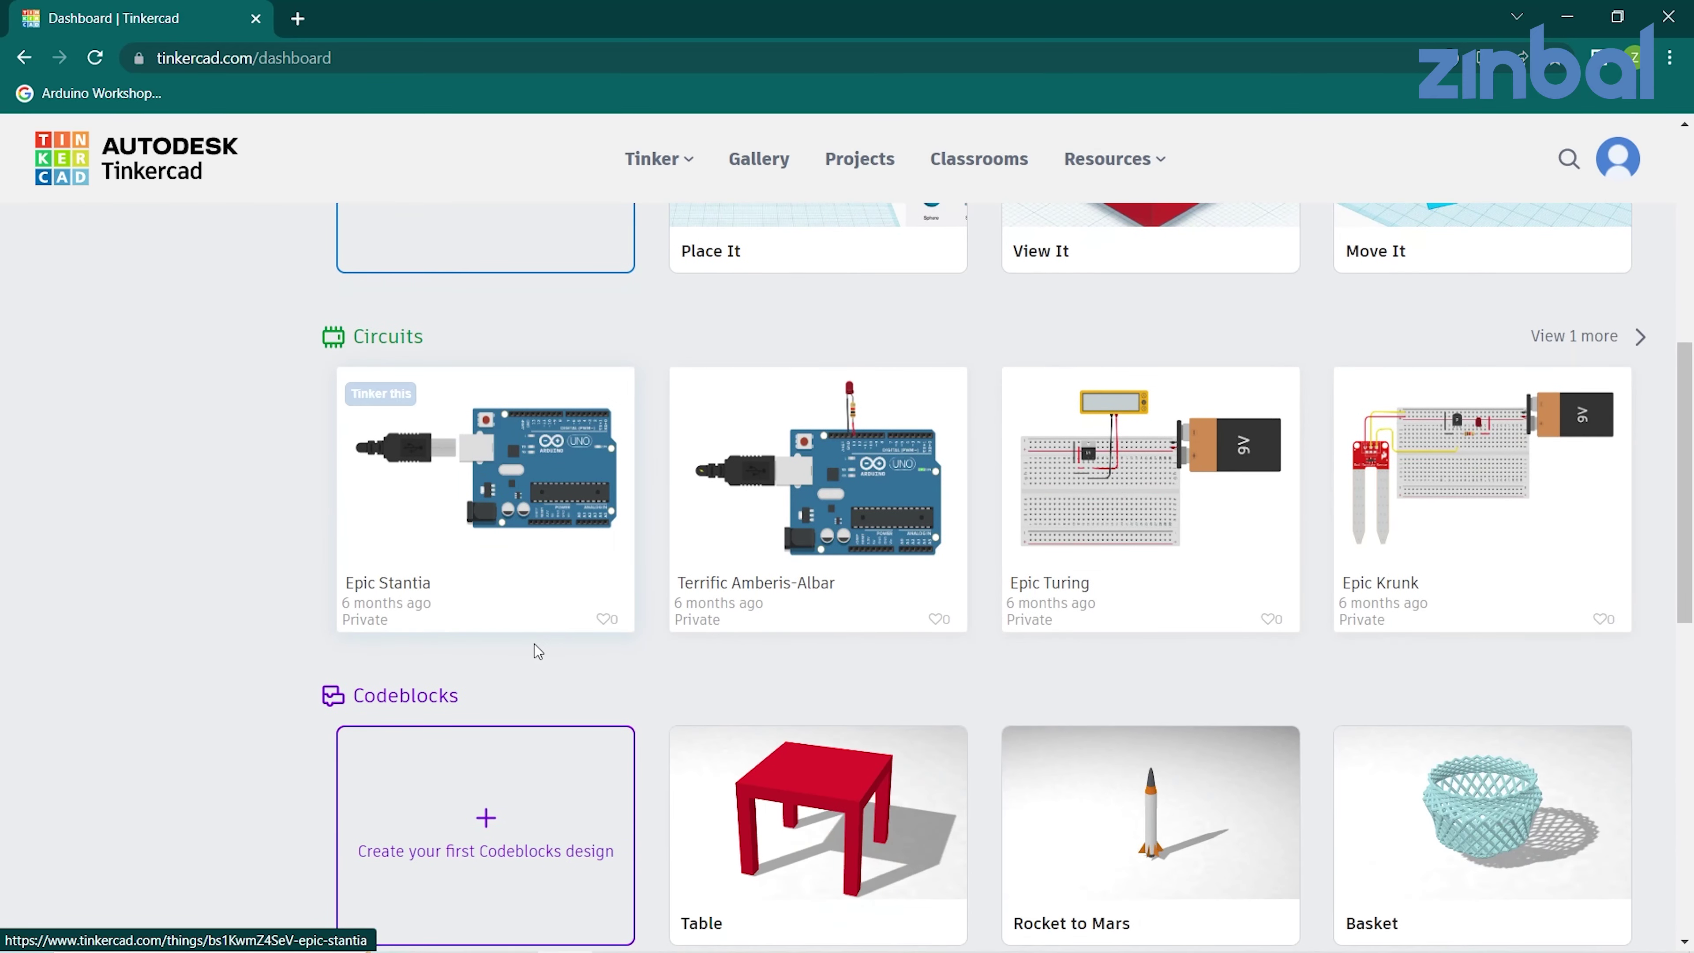
pyautogui.scroll(3, 534, 644)
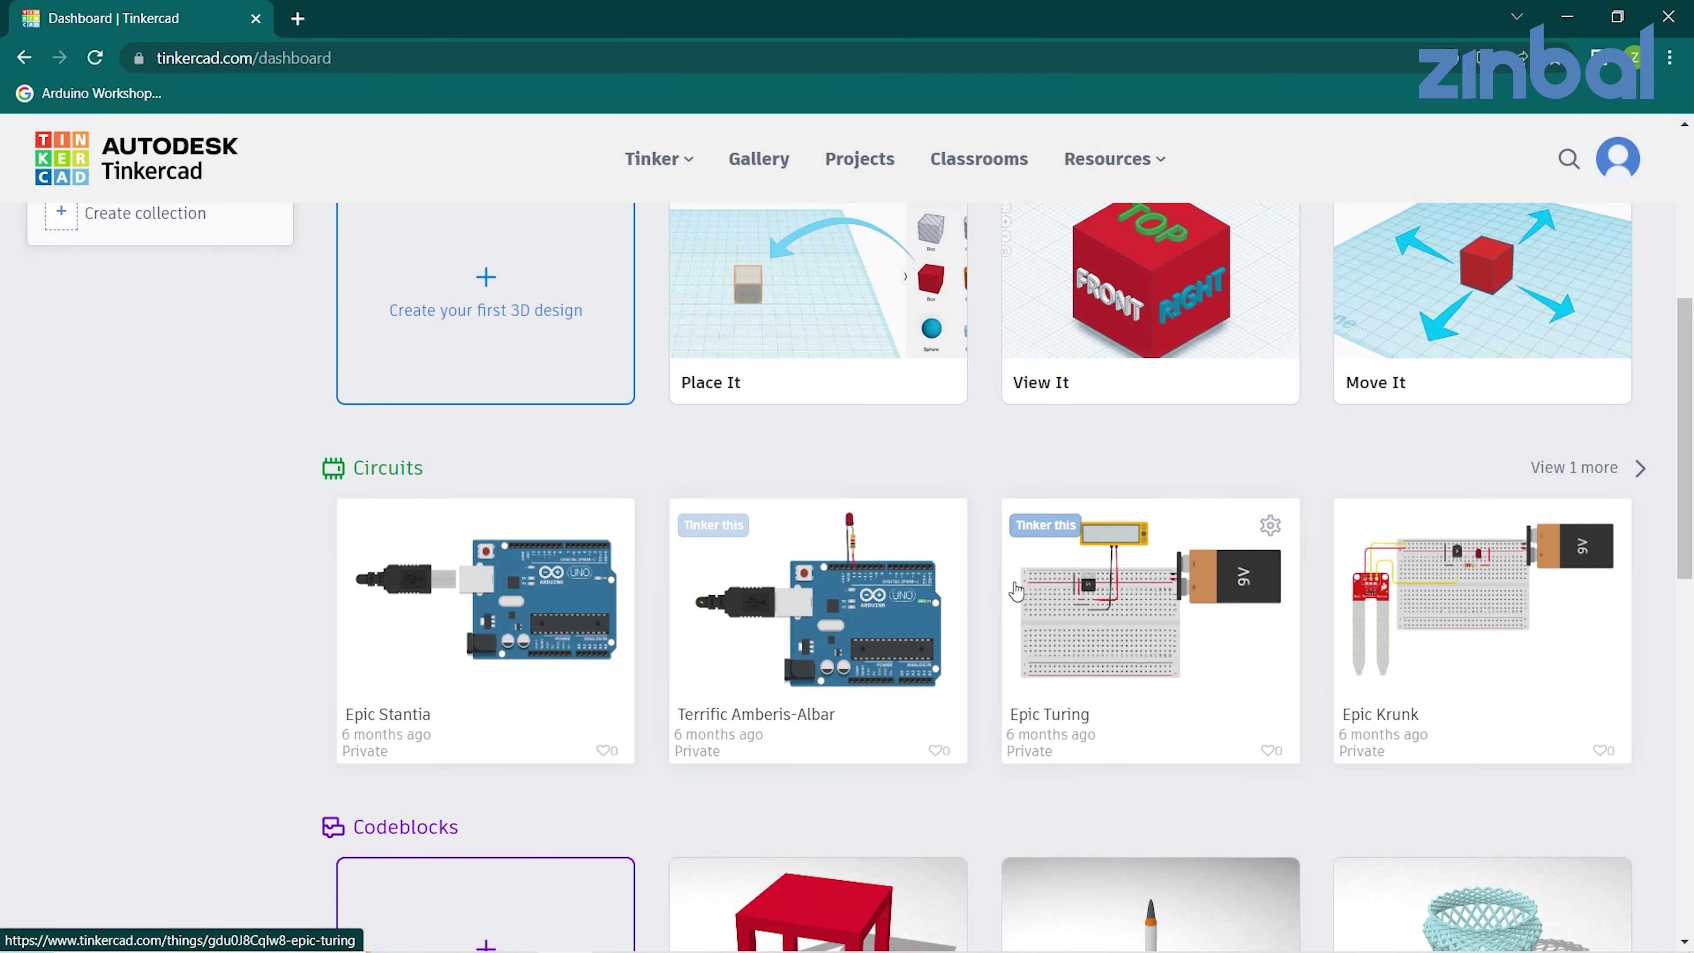
# Filter the dashboard to Circuits designs, then create a new Circuit design.
pyautogui.click(359, 471)
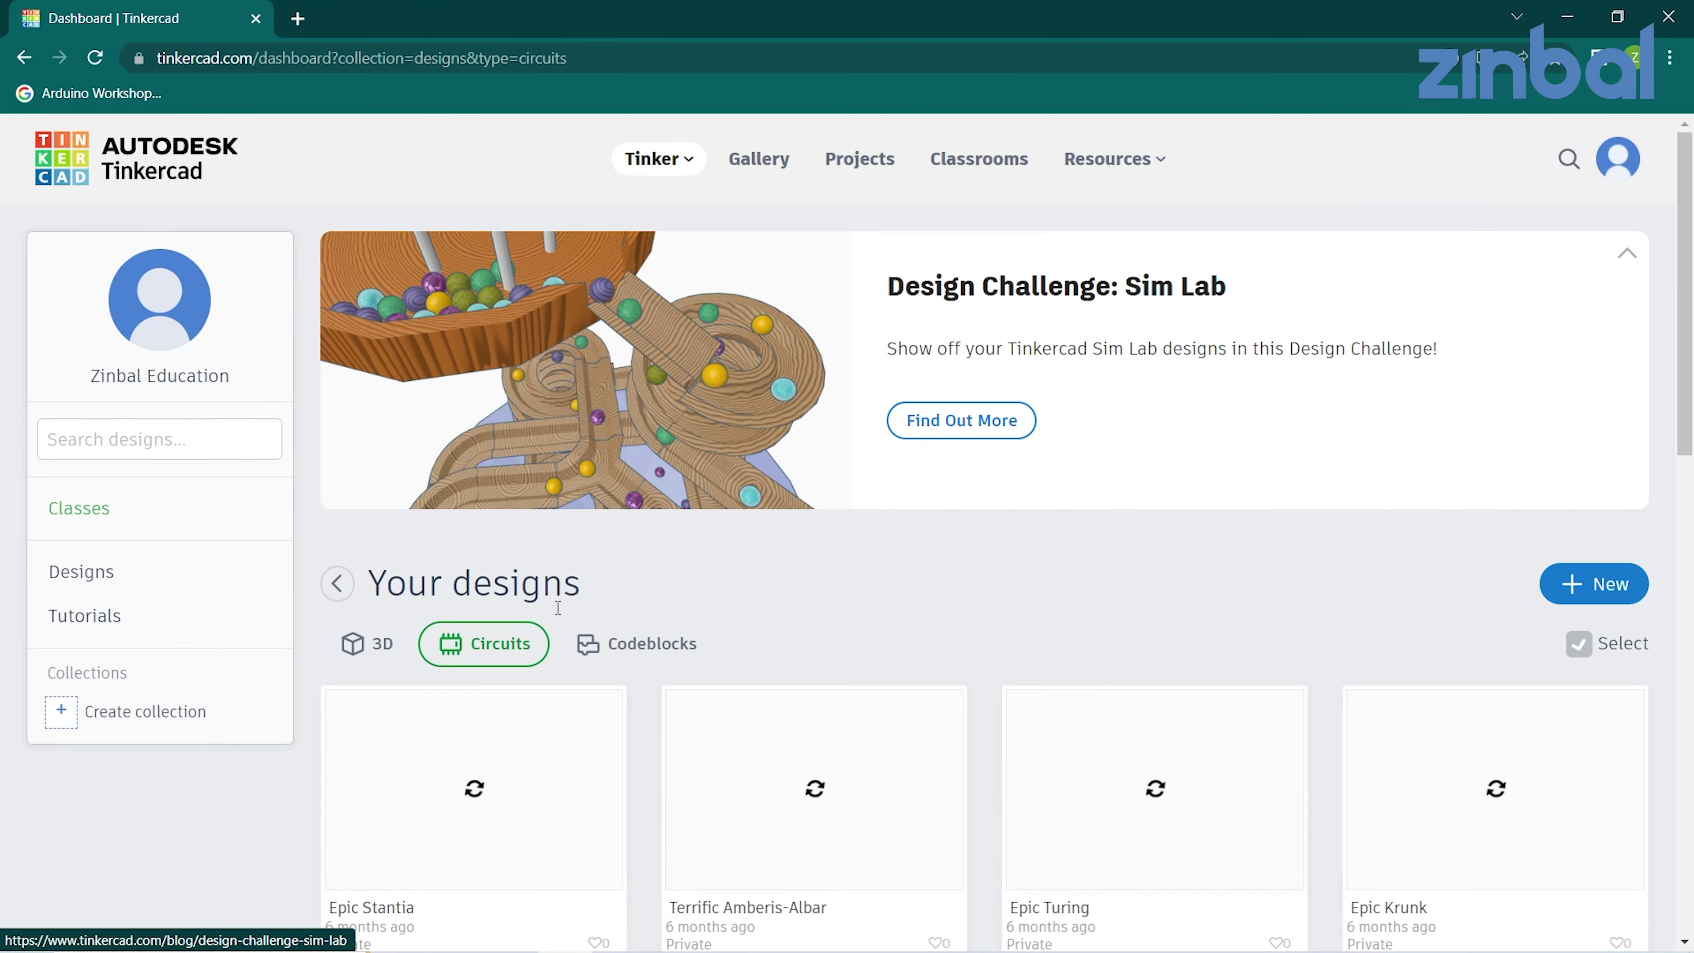
pyautogui.scroll(-3, 993, 627)
pyautogui.scroll(1, 993, 628)
pyautogui.scroll(-9, 992, 627)
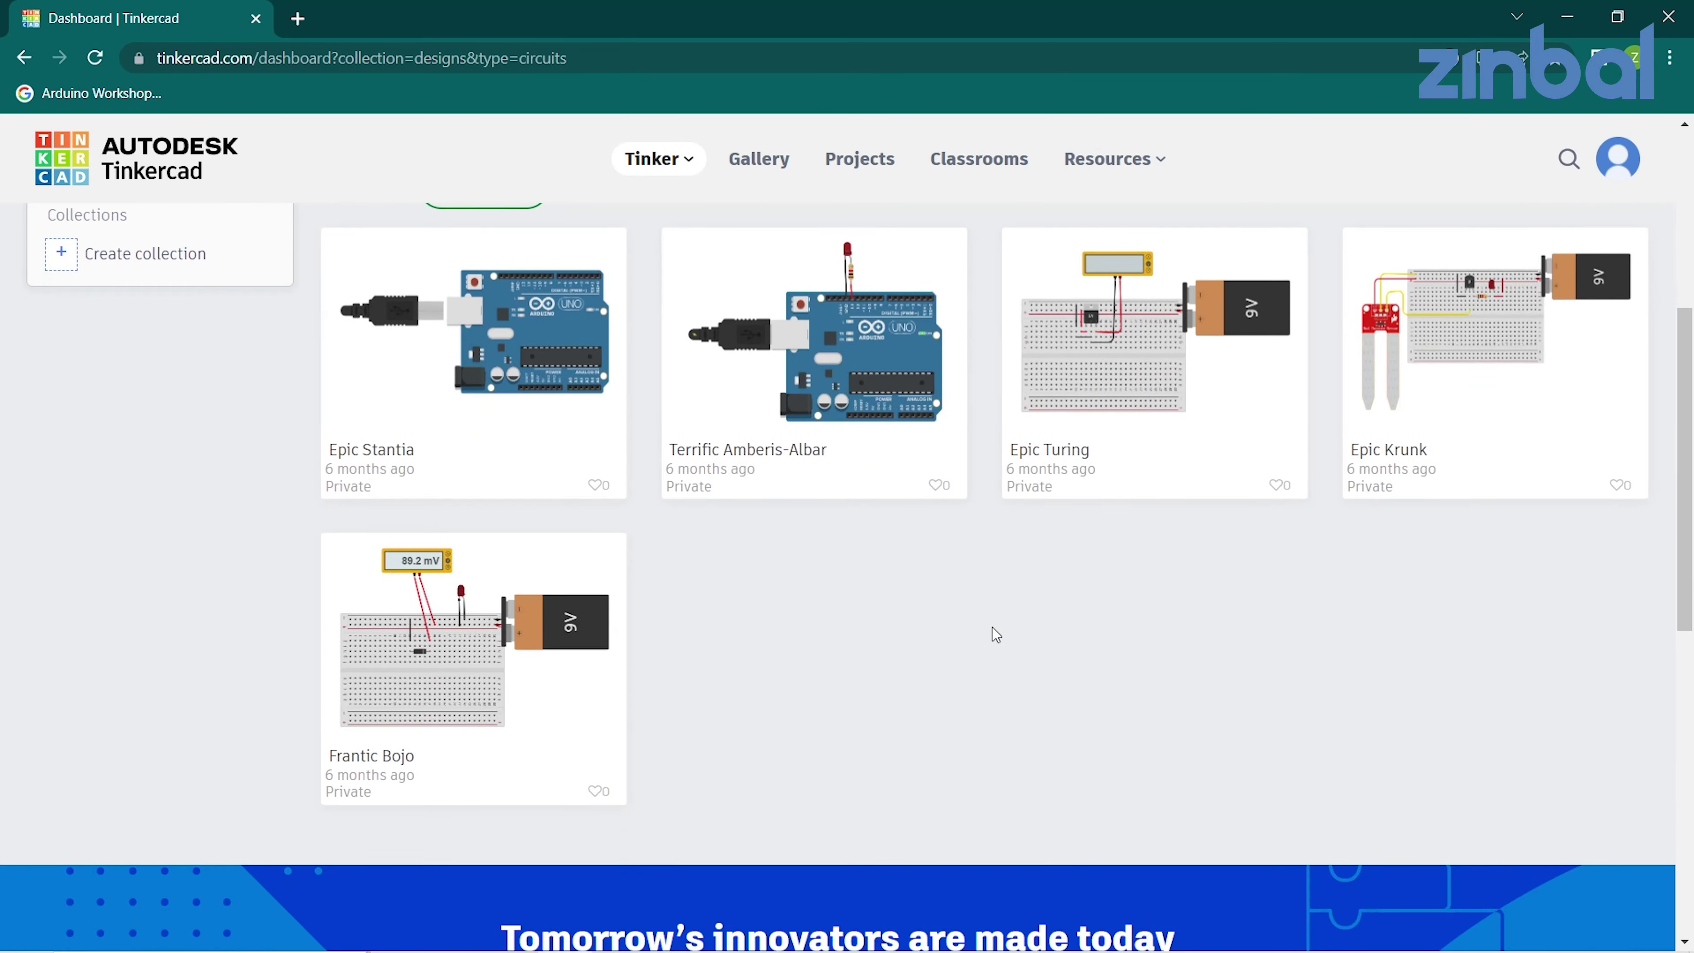
pyautogui.scroll(1, 994, 632)
pyautogui.scroll(1, 994, 631)
pyautogui.scroll(2, 866, 587)
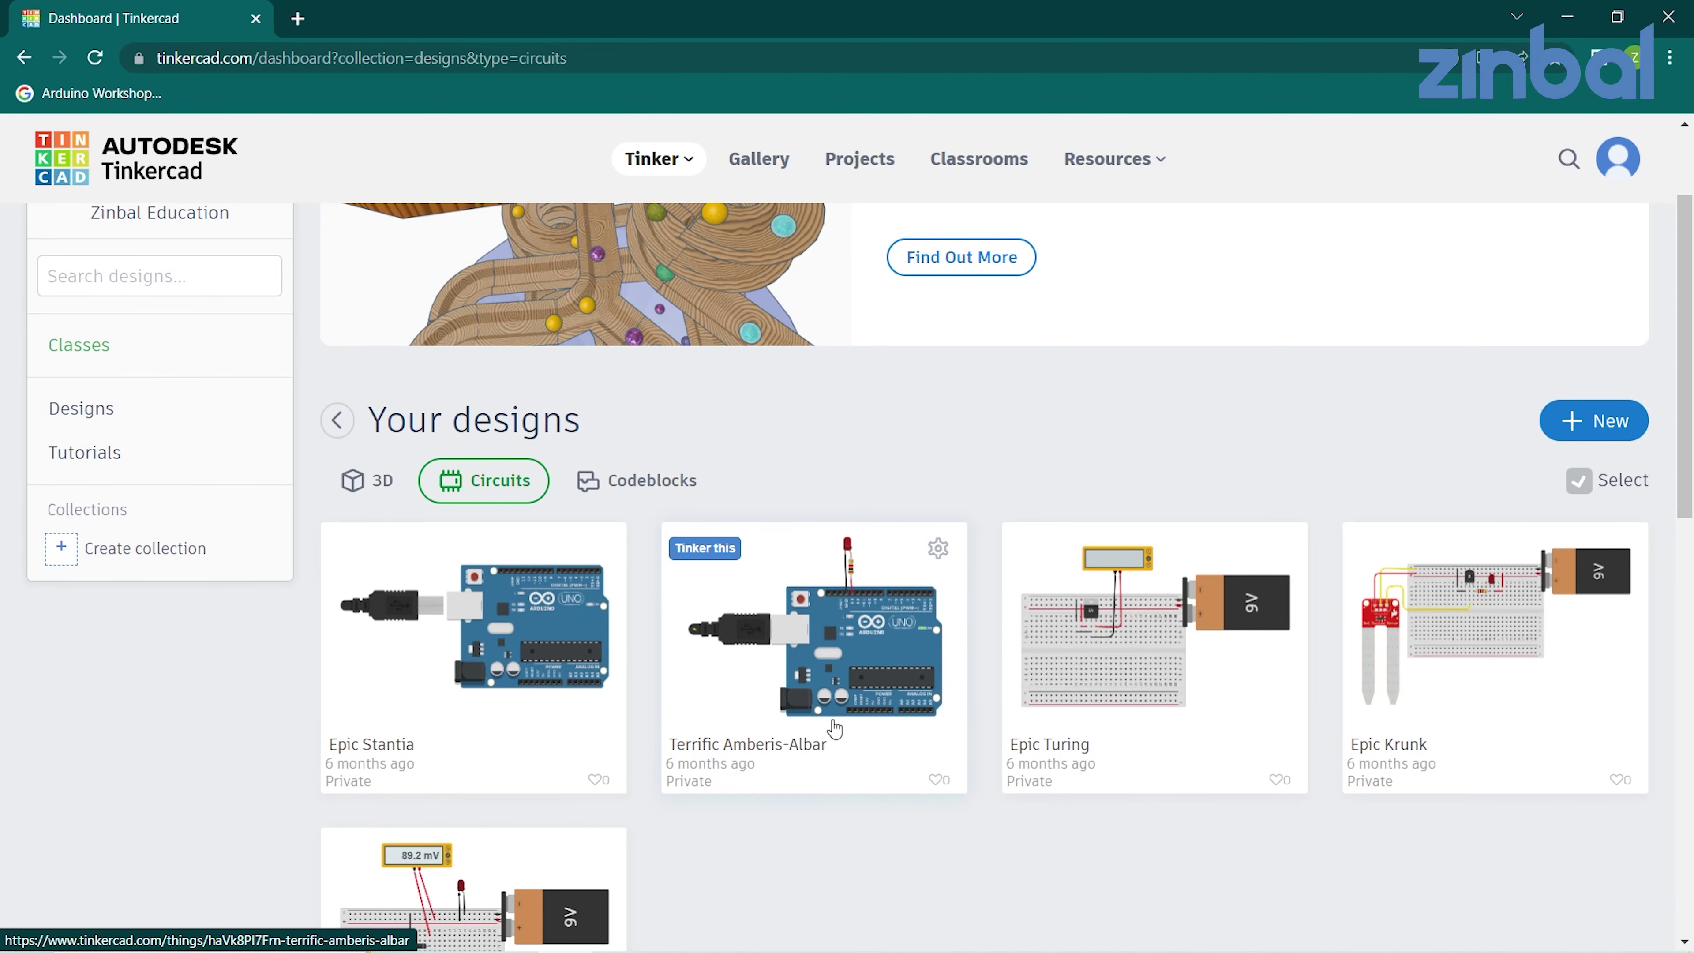
pyautogui.scroll(1, 835, 729)
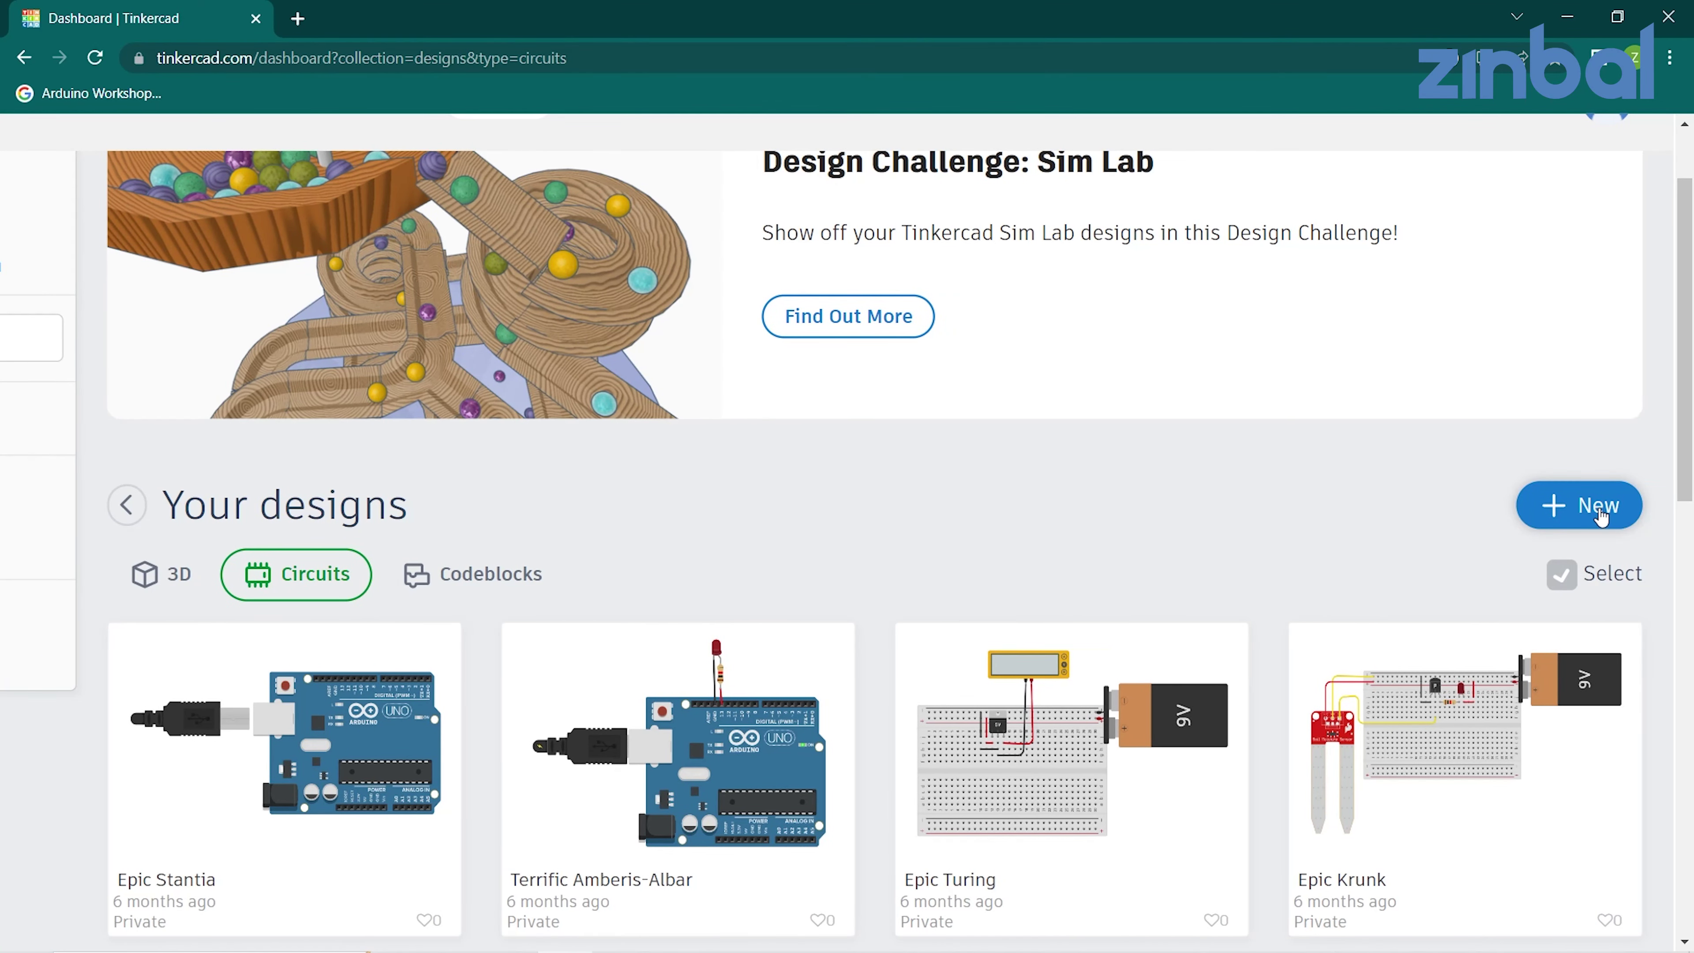
pyautogui.click(1601, 518)
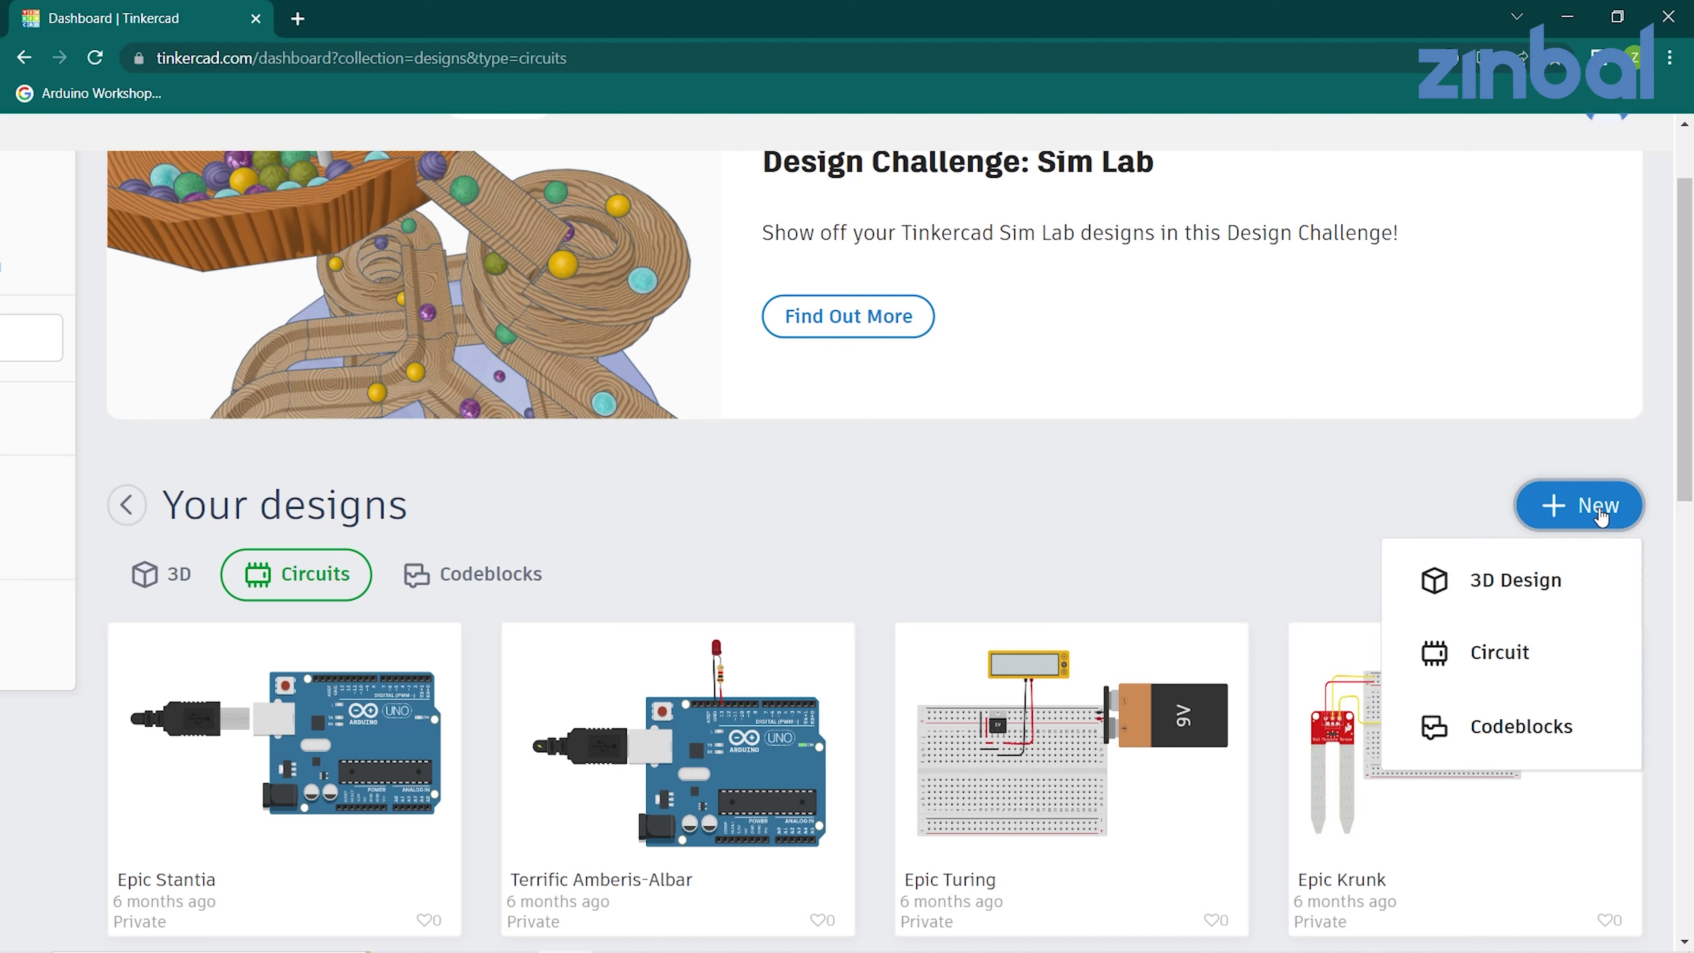
pyautogui.click(1485, 660)
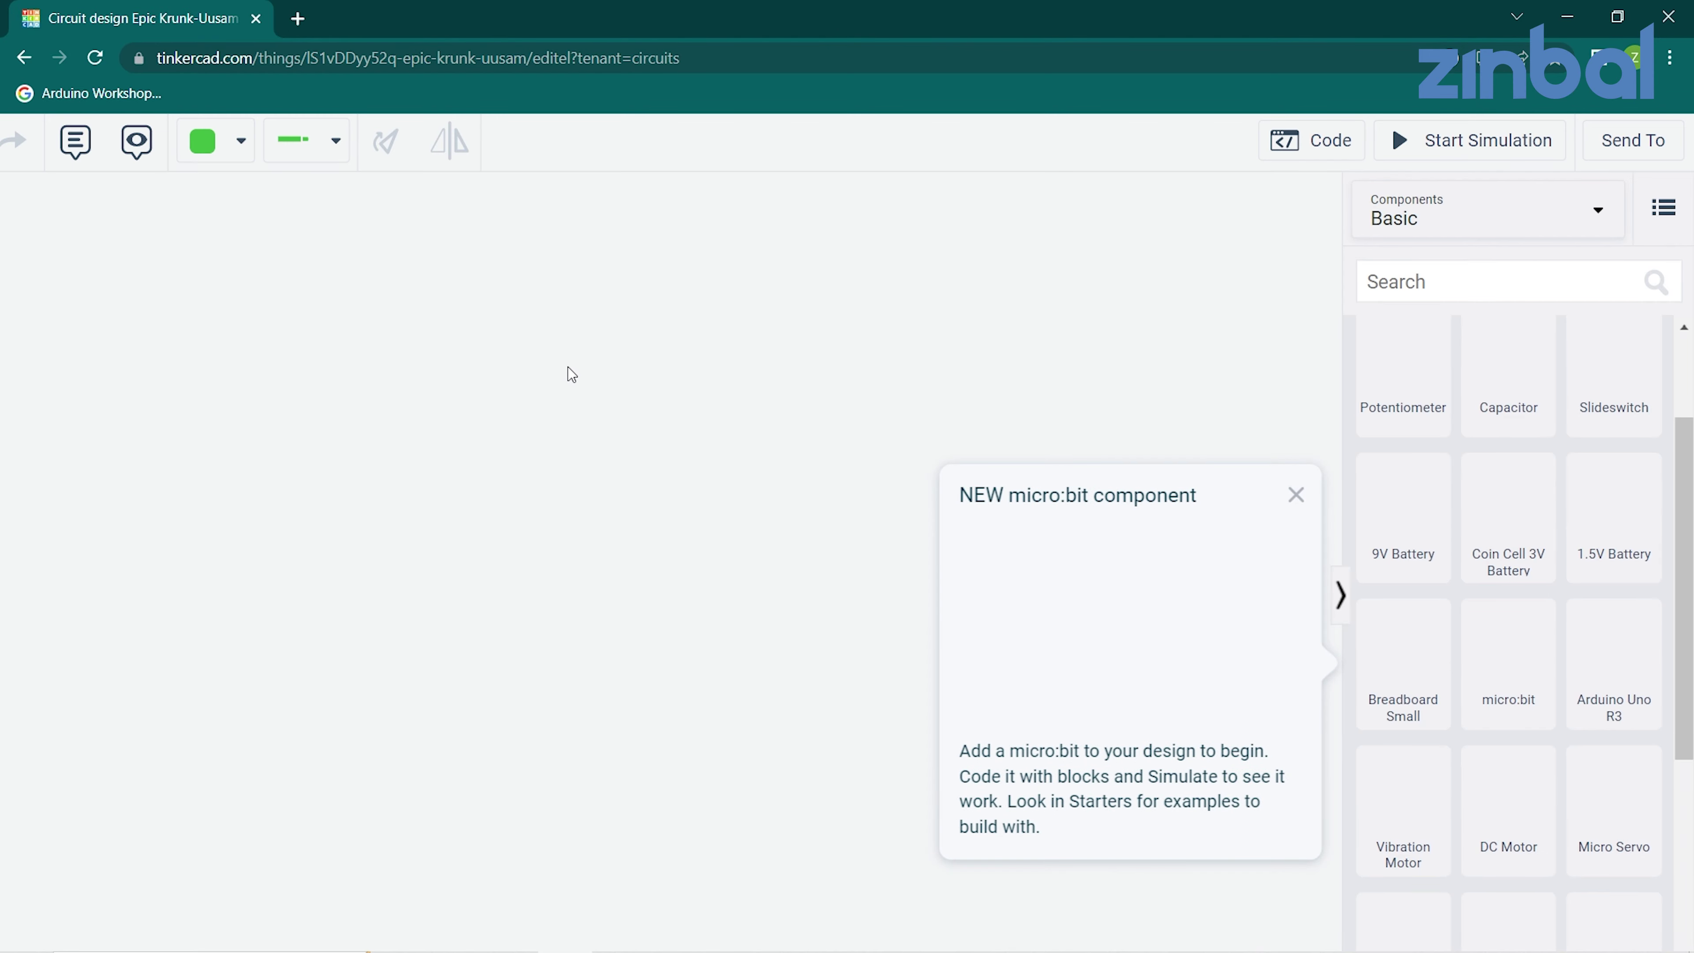
# Dismiss the micro:bit popup, browse Basic components, and show the Components category choices.
pyautogui.click(1295, 495)
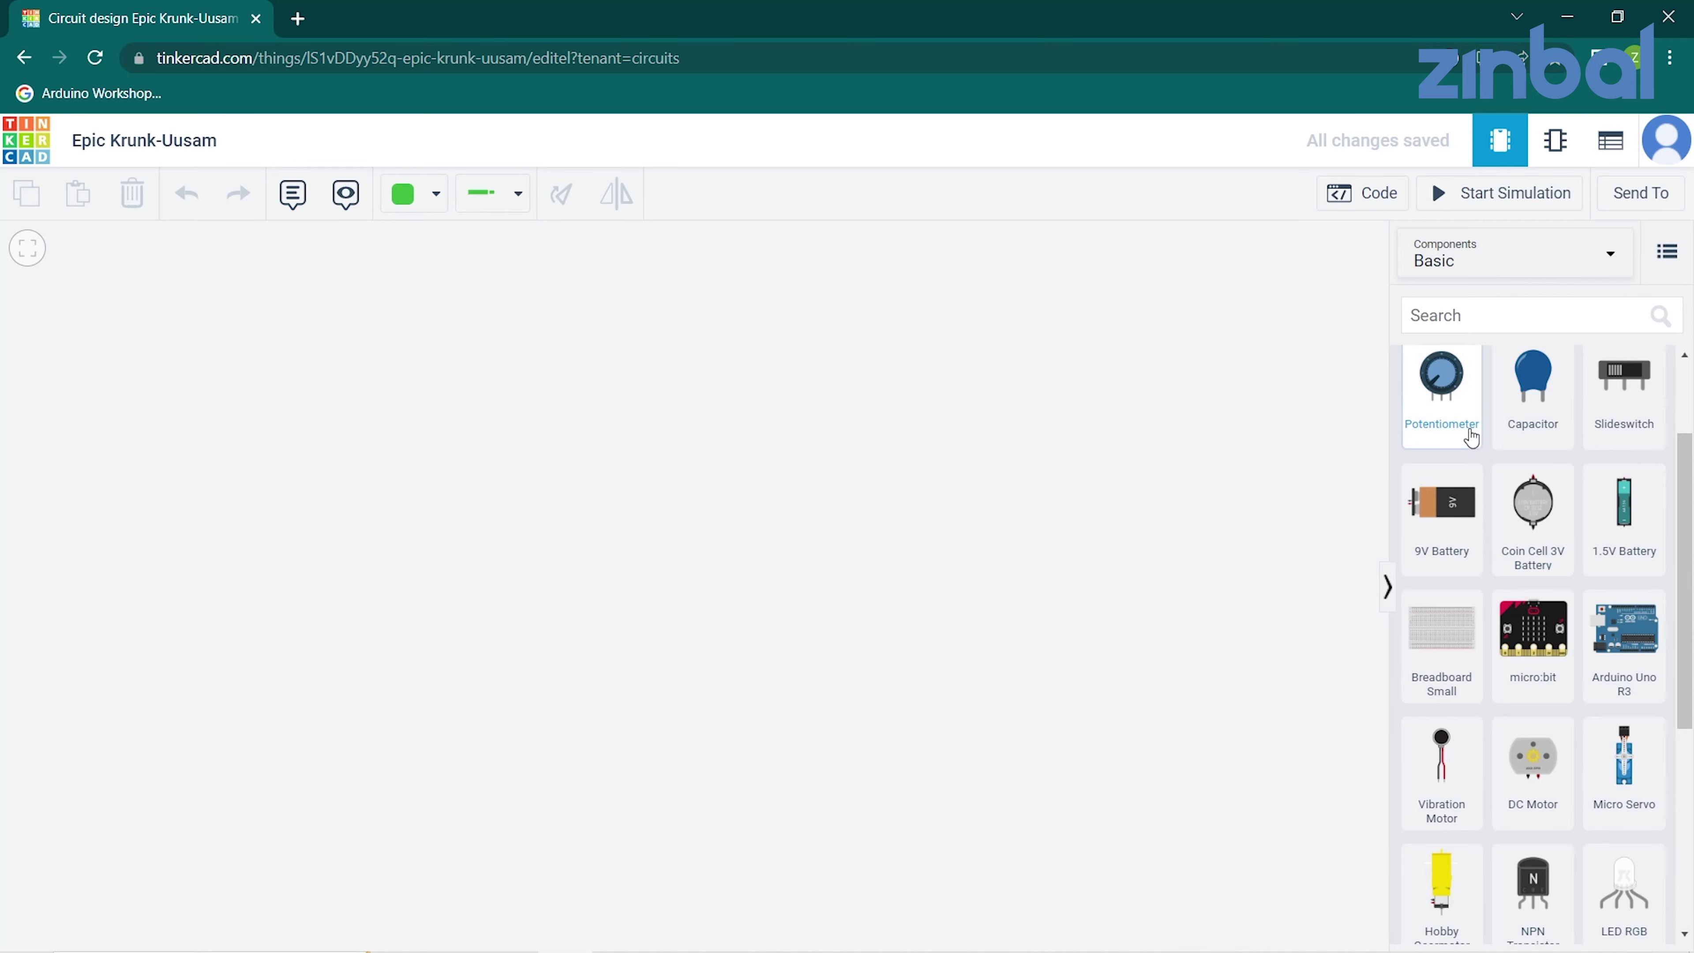
pyautogui.scroll(2, 1467, 433)
pyautogui.scroll(-2, 1617, 561)
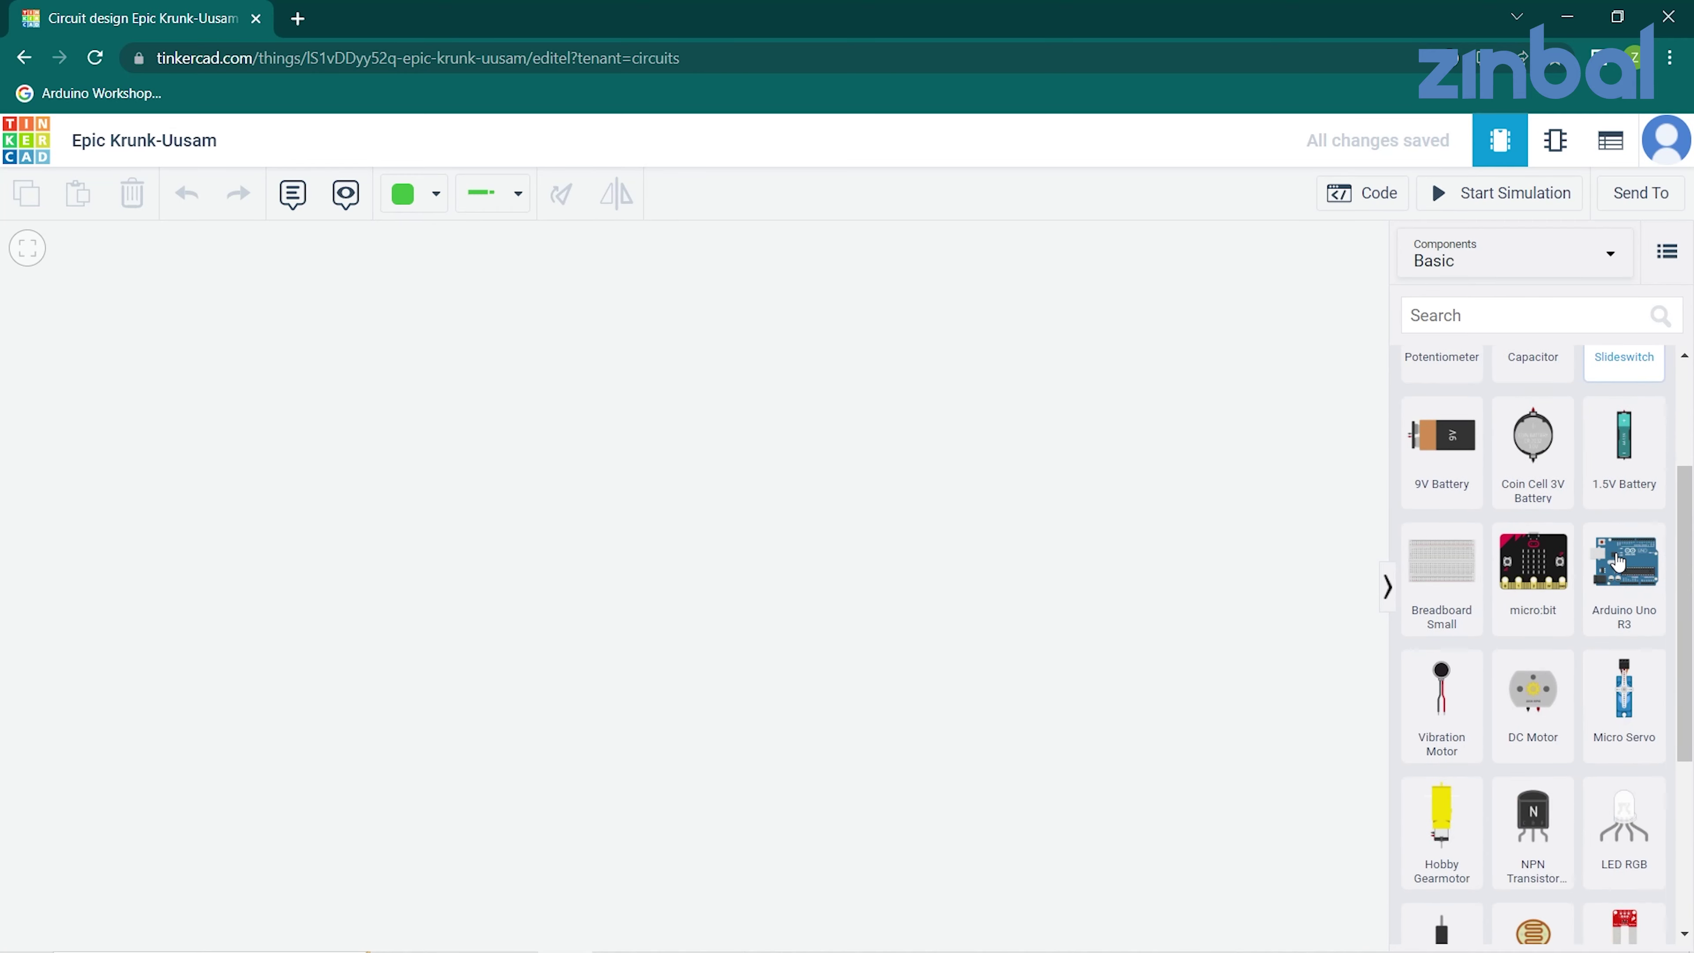
pyautogui.scroll(-4, 1600, 514)
pyautogui.scroll(-2, 1587, 474)
pyautogui.scroll(5, 1584, 461)
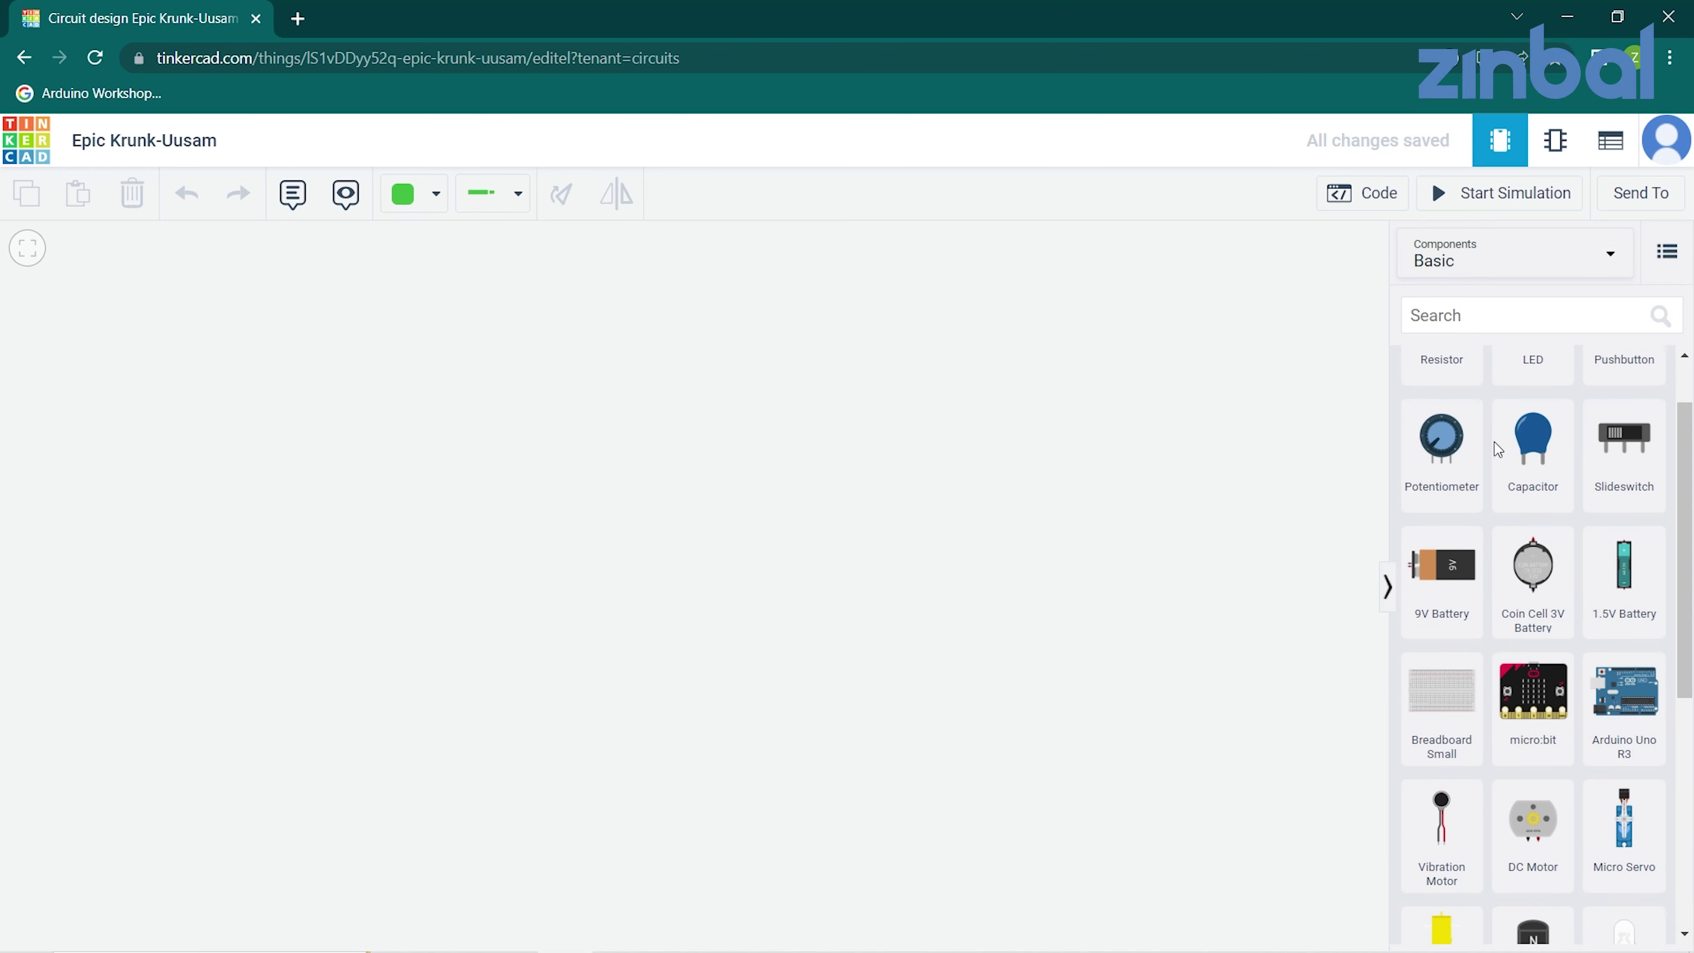
pyautogui.scroll(-1, 1525, 516)
pyautogui.scroll(-3, 1525, 516)
pyautogui.scroll(-1, 1527, 521)
pyautogui.scroll(5, 1520, 507)
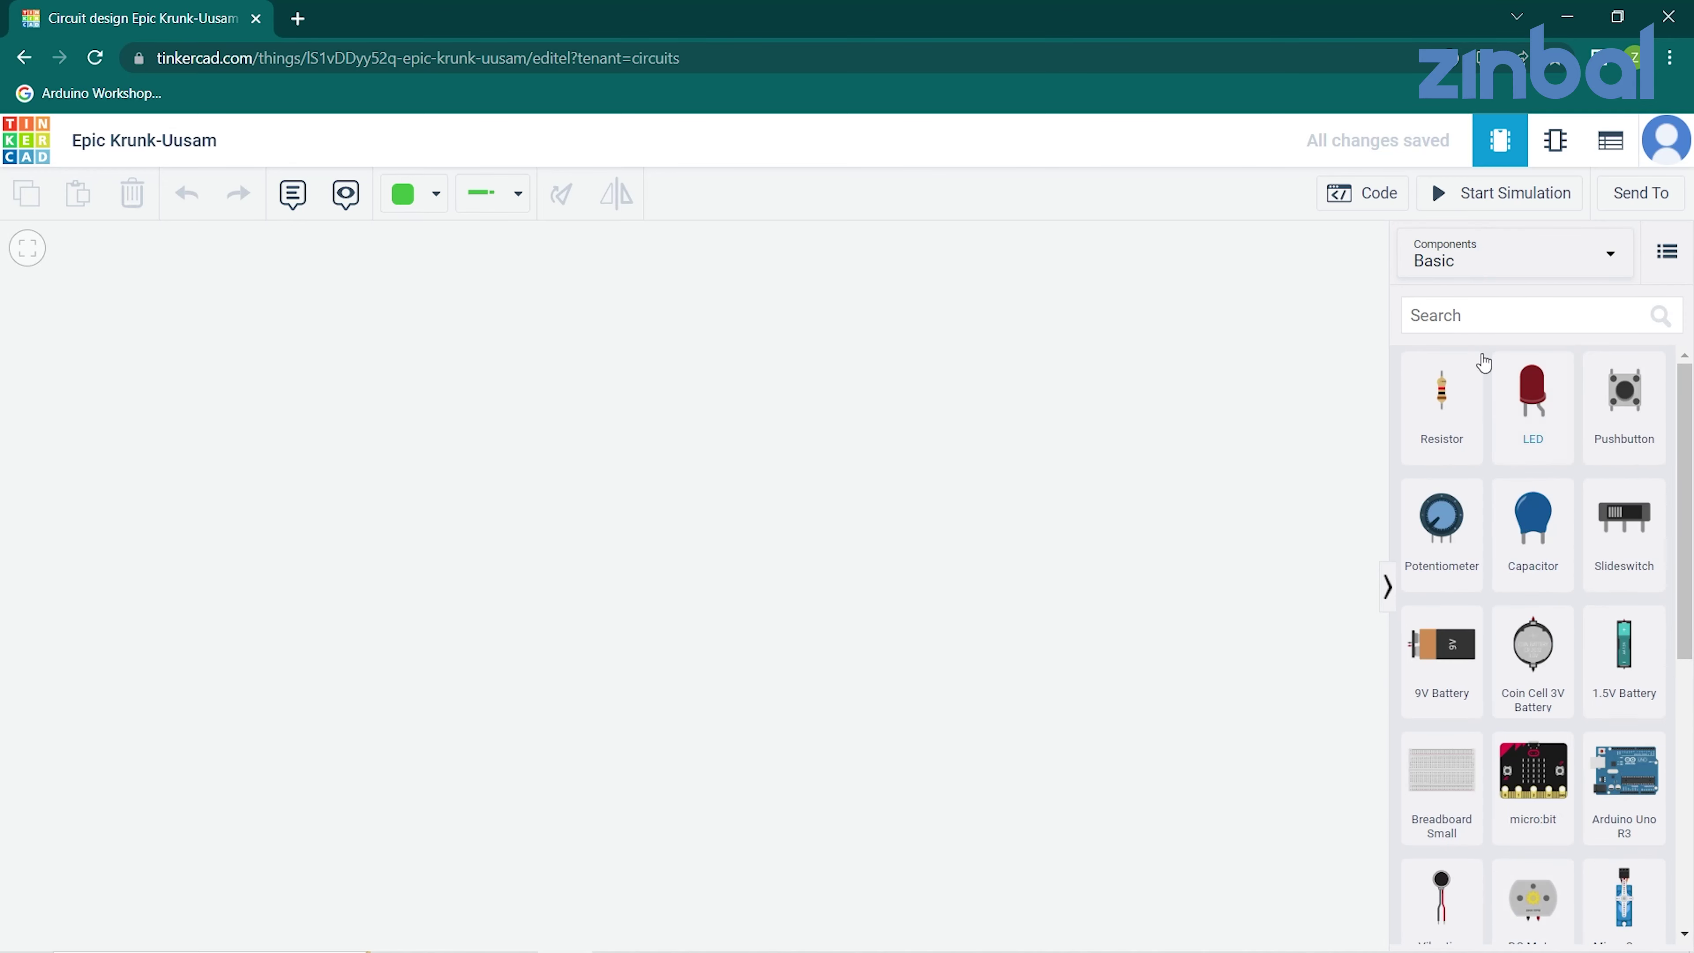
pyautogui.click(1471, 262)
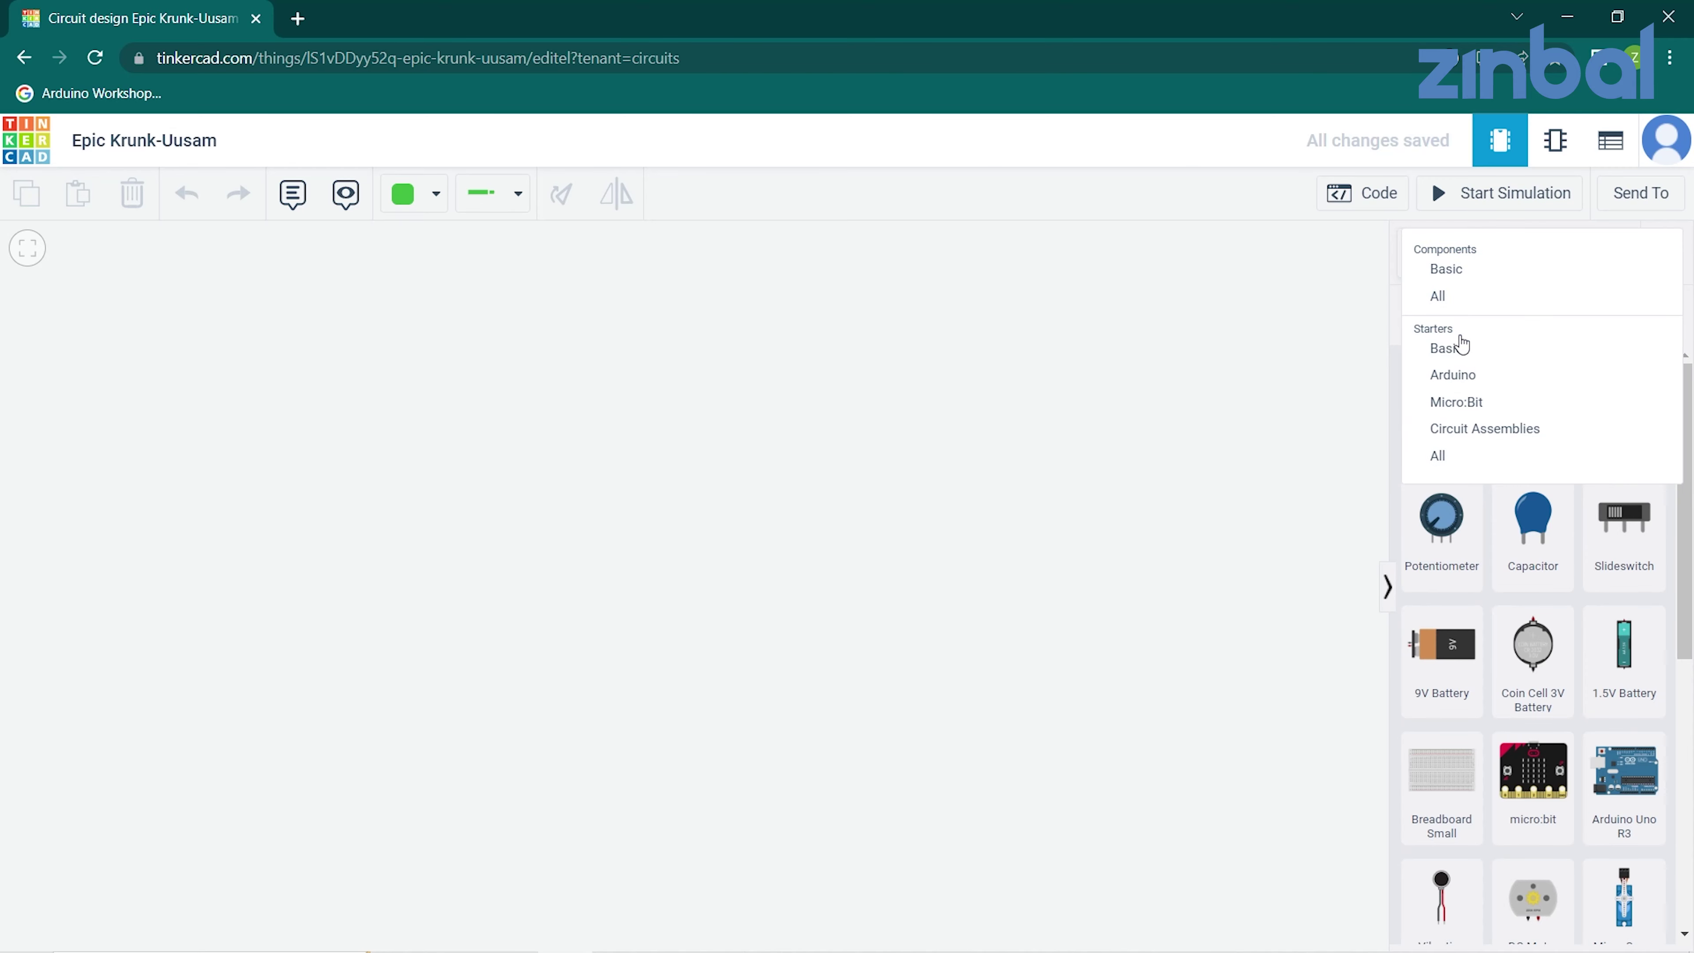
# Switch the parts library to All components and scroll through the full list.
pyautogui.click(1445, 298)
pyautogui.scroll(-2, 1488, 517)
pyautogui.scroll(-2, 1490, 520)
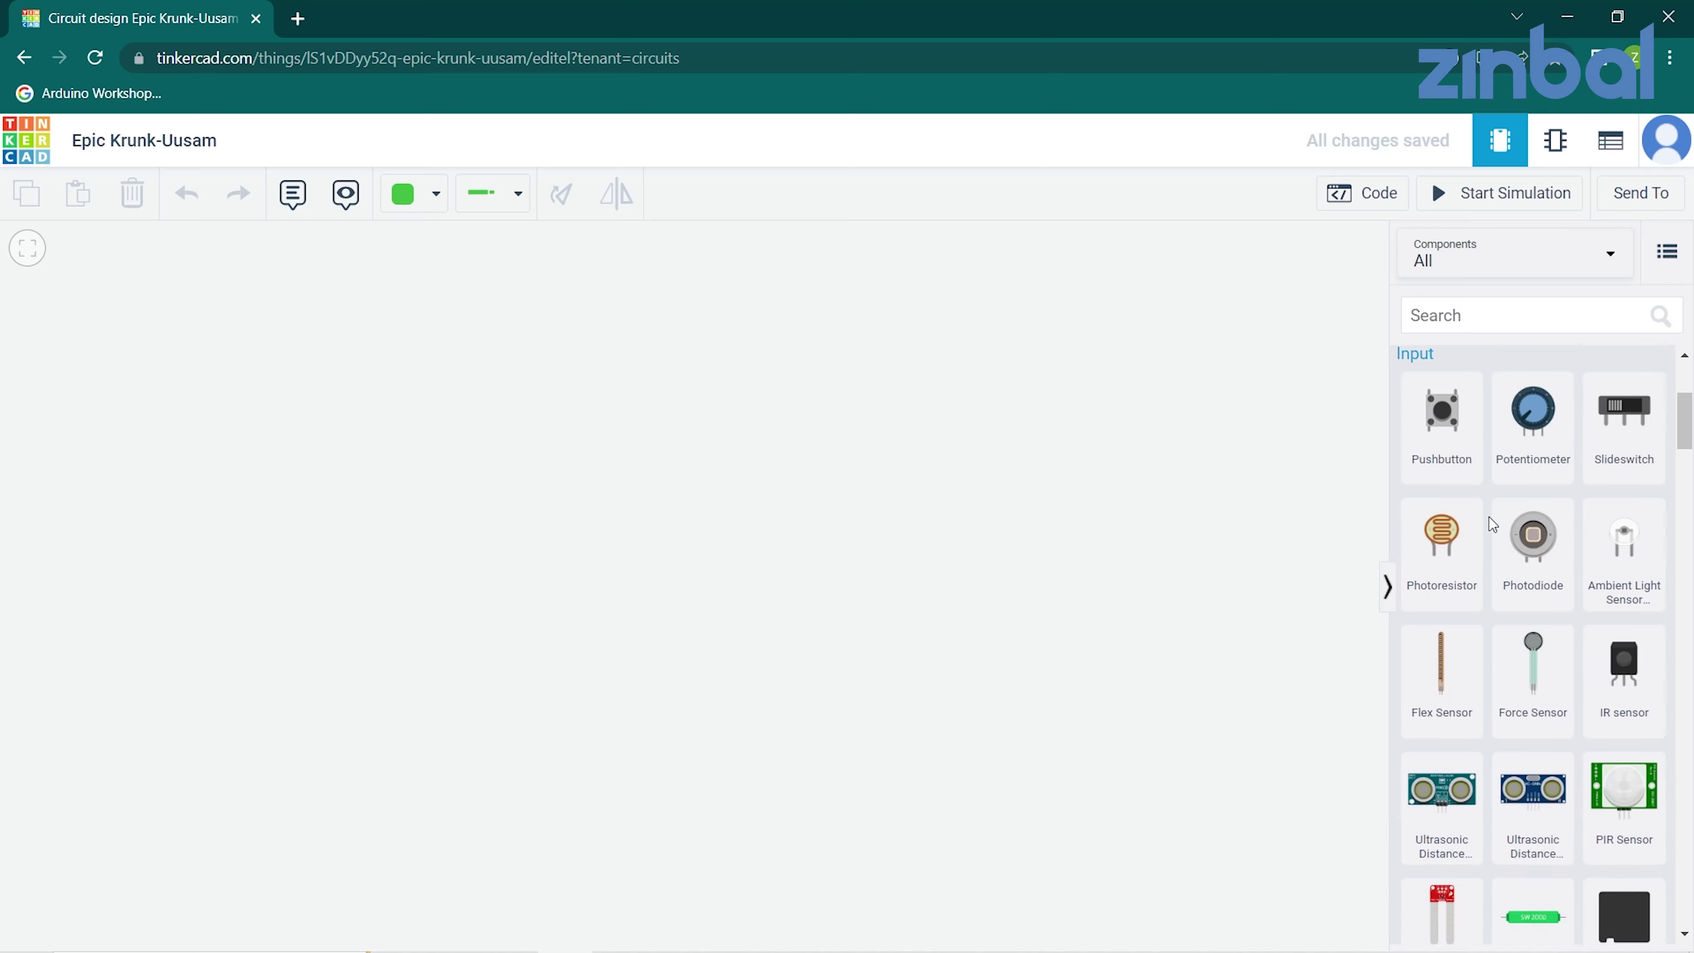
pyautogui.scroll(-3, 1488, 516)
pyautogui.scroll(-3, 1488, 516)
pyautogui.scroll(-3, 1488, 517)
pyautogui.scroll(-3, 1488, 517)
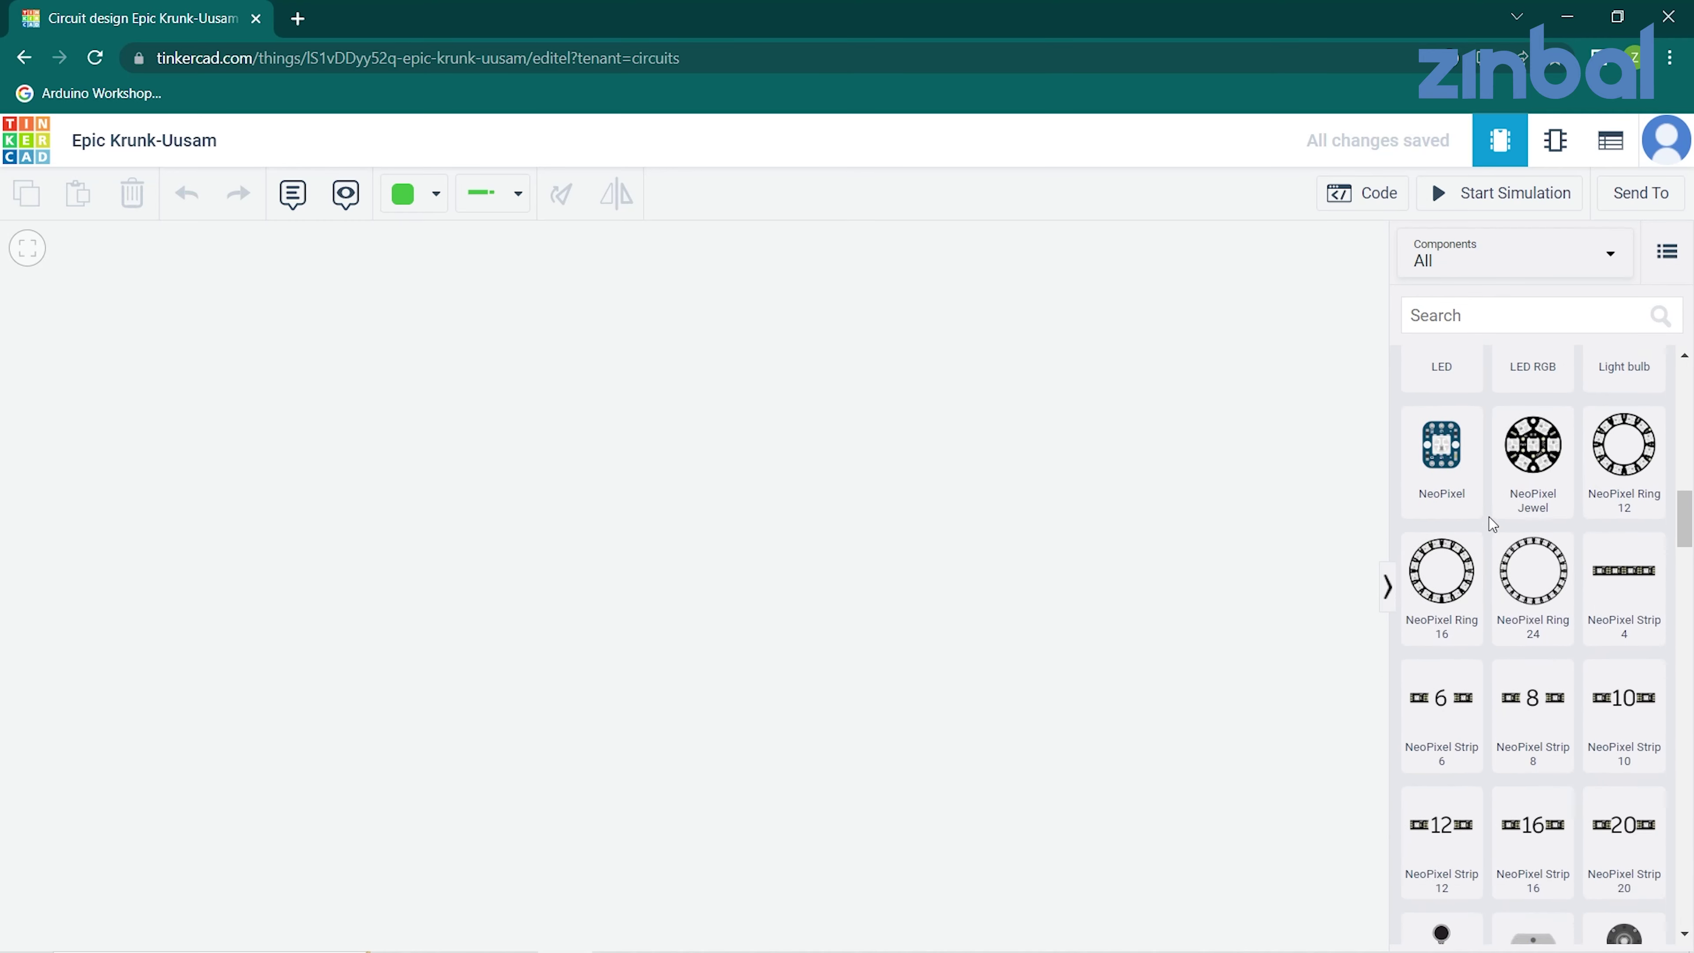
pyautogui.scroll(-3, 1488, 516)
pyautogui.scroll(-3, 1488, 517)
pyautogui.scroll(-3, 1488, 517)
pyautogui.scroll(-2, 1489, 516)
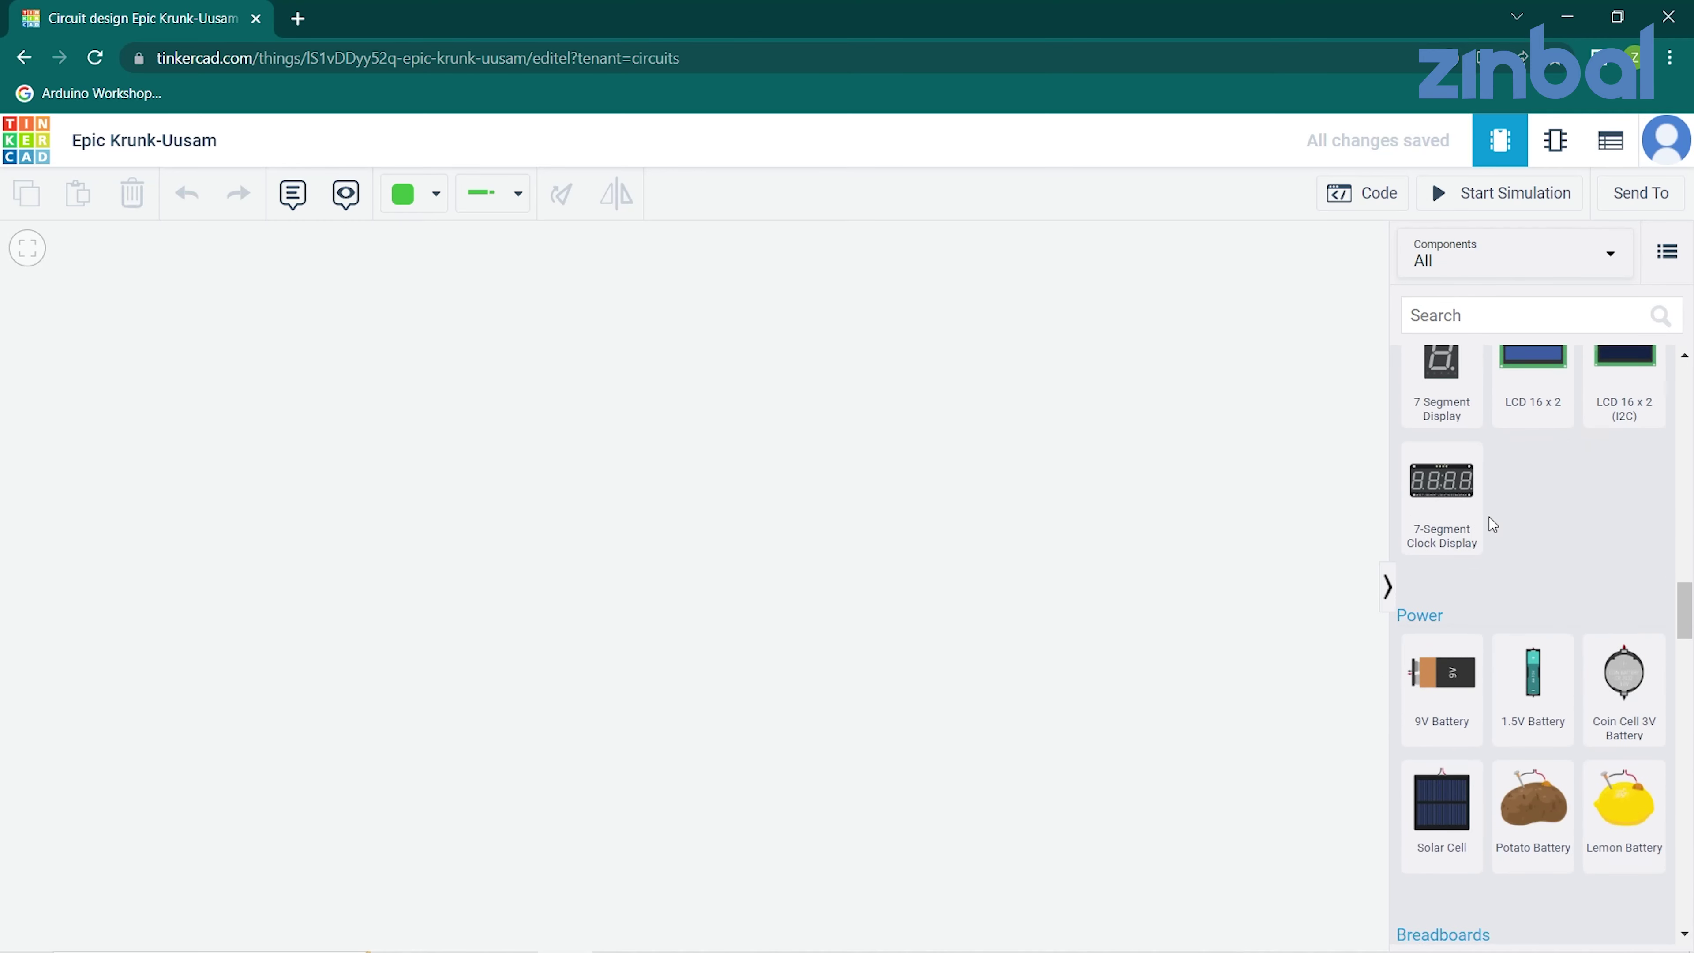
pyautogui.scroll(-3, 1488, 517)
pyautogui.scroll(-3, 1489, 517)
pyautogui.scroll(-3, 1488, 517)
pyautogui.scroll(-3, 1489, 517)
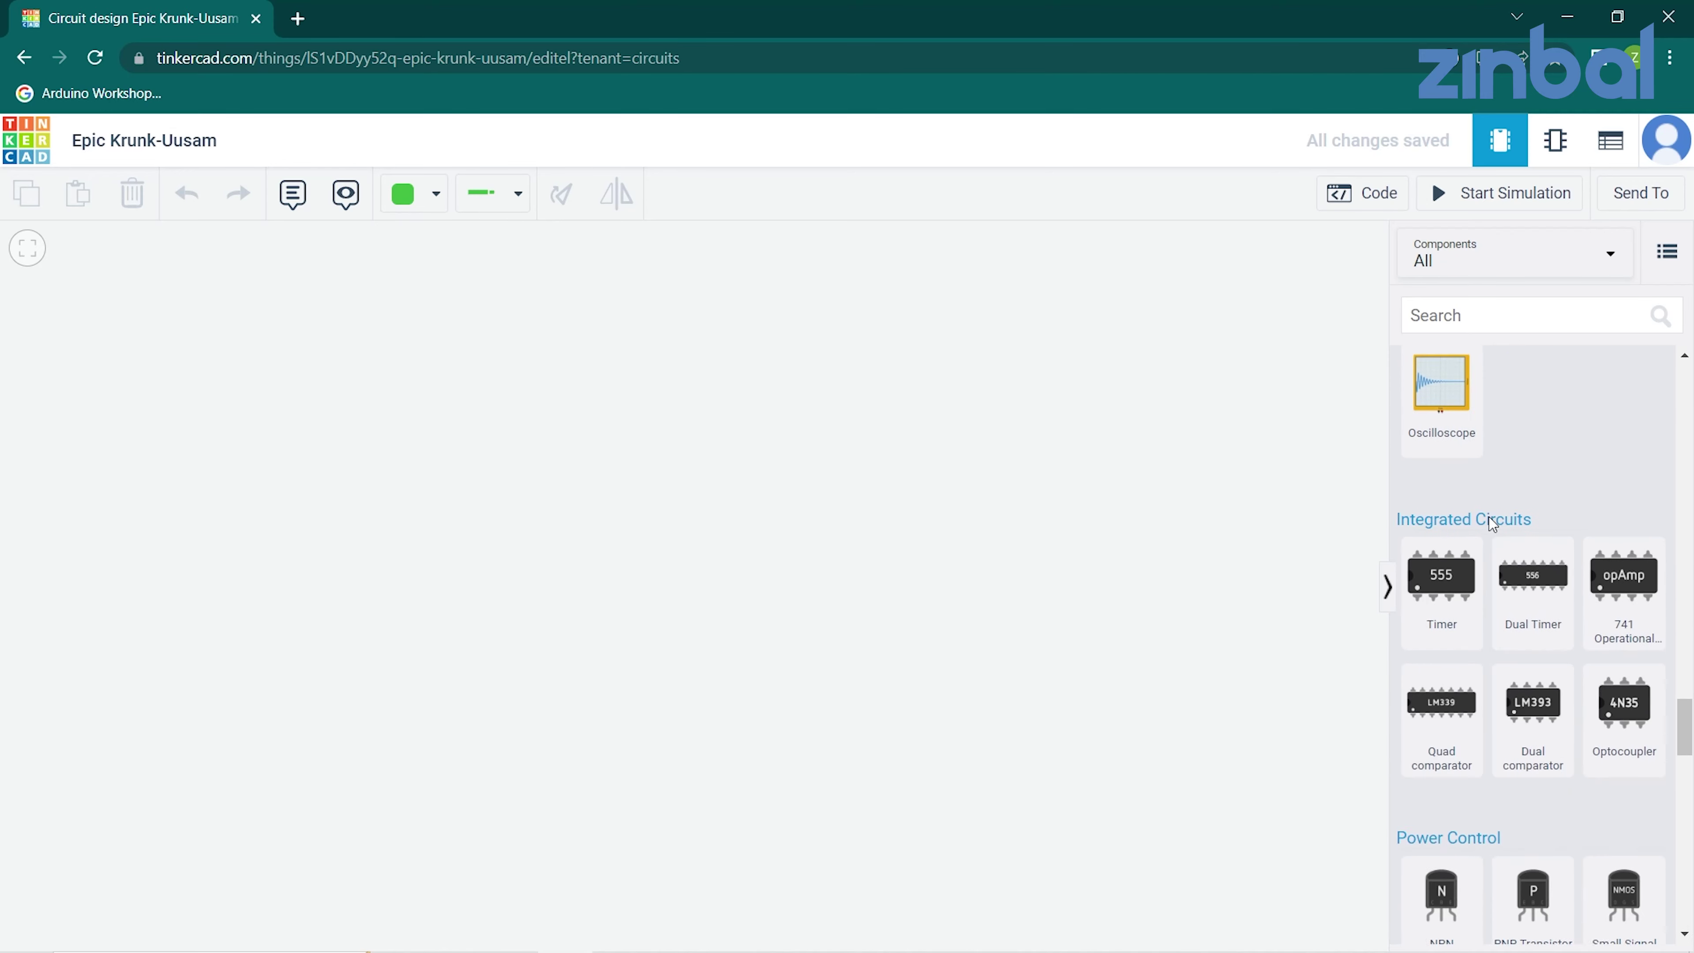
pyautogui.scroll(-3, 1488, 517)
pyautogui.scroll(-3, 1488, 517)
pyautogui.scroll(-3, 1488, 517)
pyautogui.scroll(-3, 1488, 517)
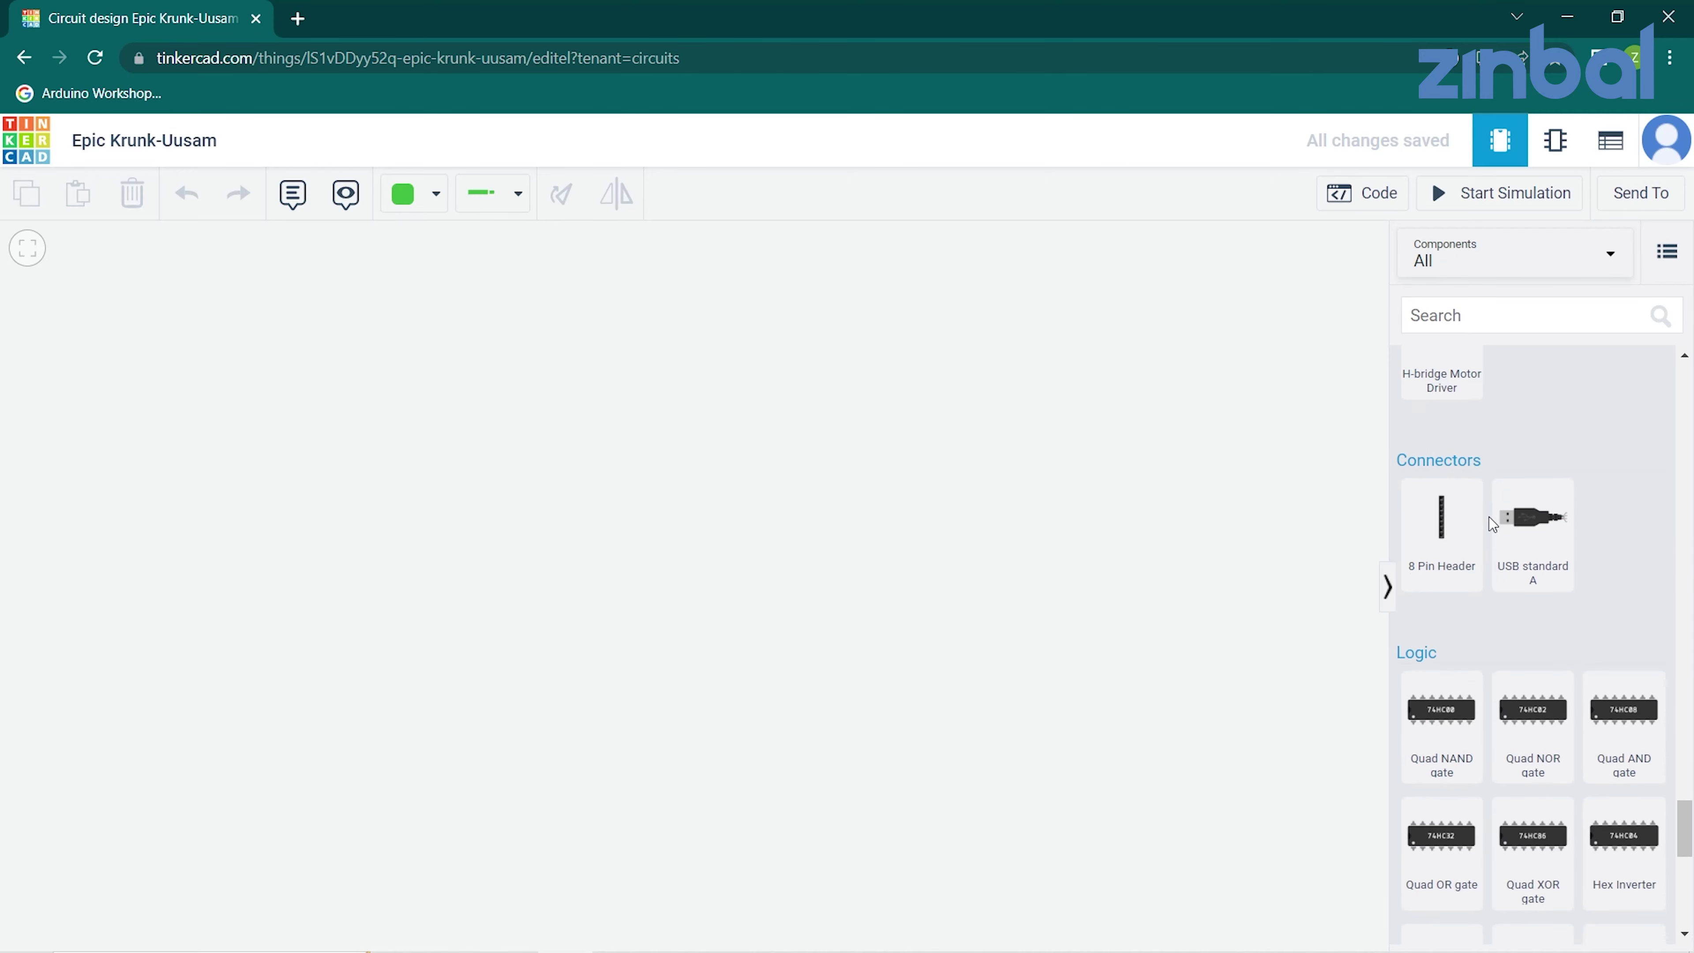
pyautogui.scroll(-3, 1488, 517)
pyautogui.scroll(-3, 1488, 517)
pyautogui.scroll(10, 1488, 516)
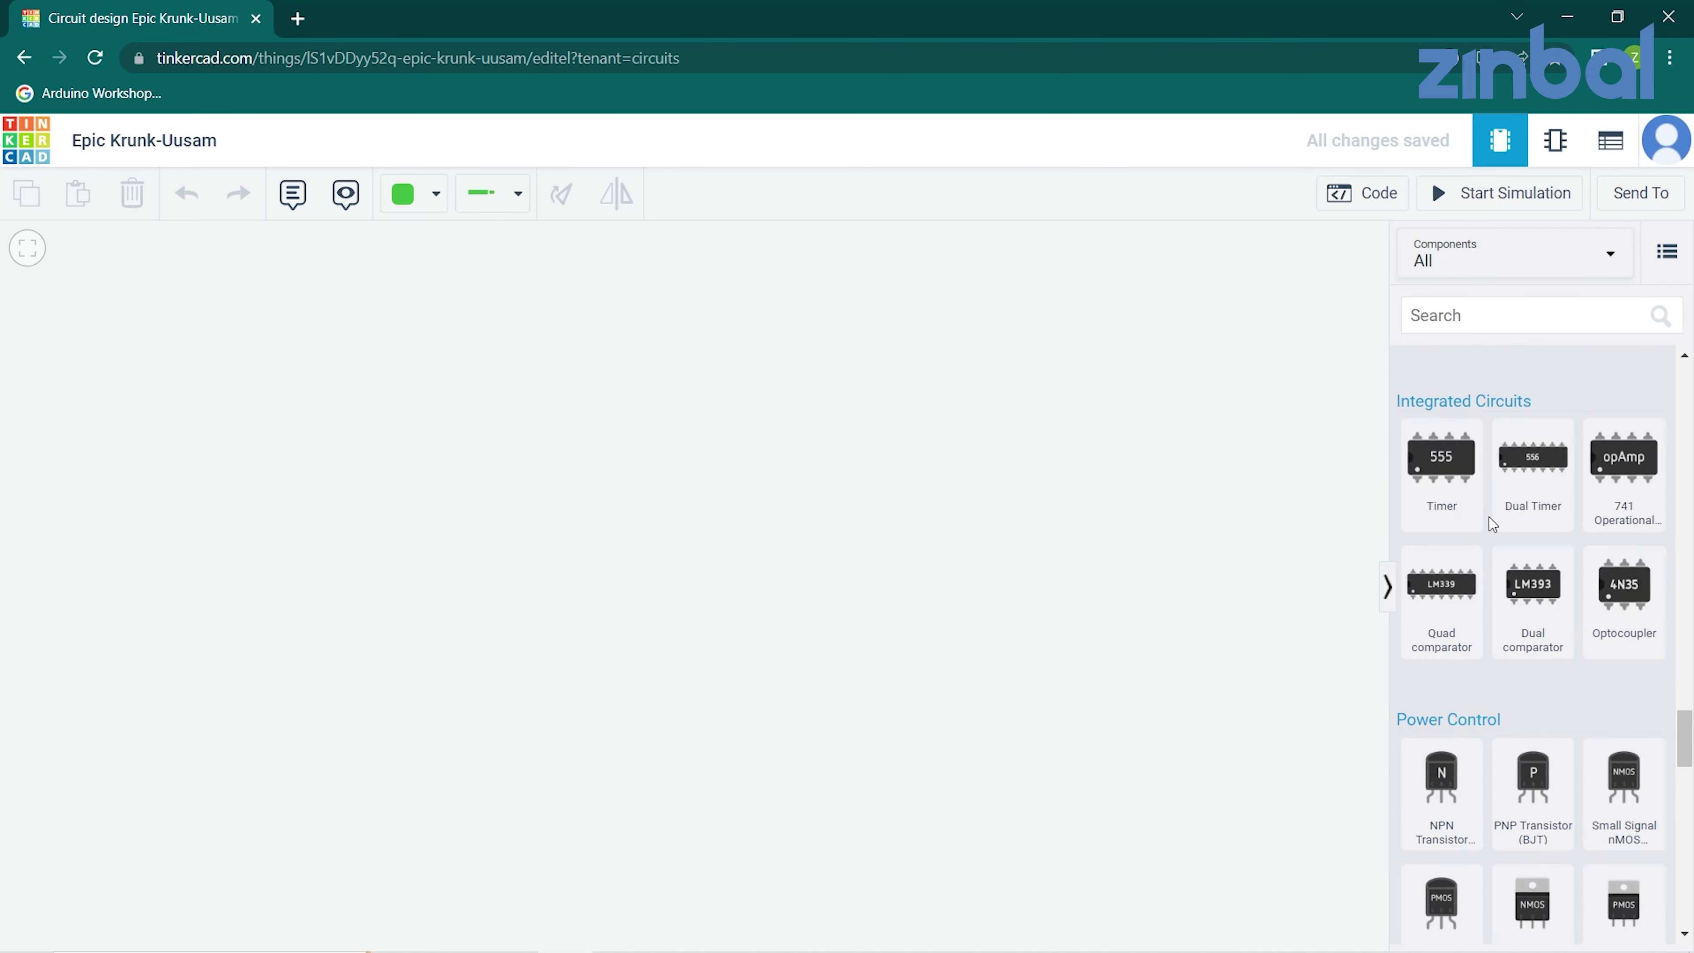
pyautogui.scroll(10, 1488, 516)
pyautogui.scroll(5, 1488, 516)
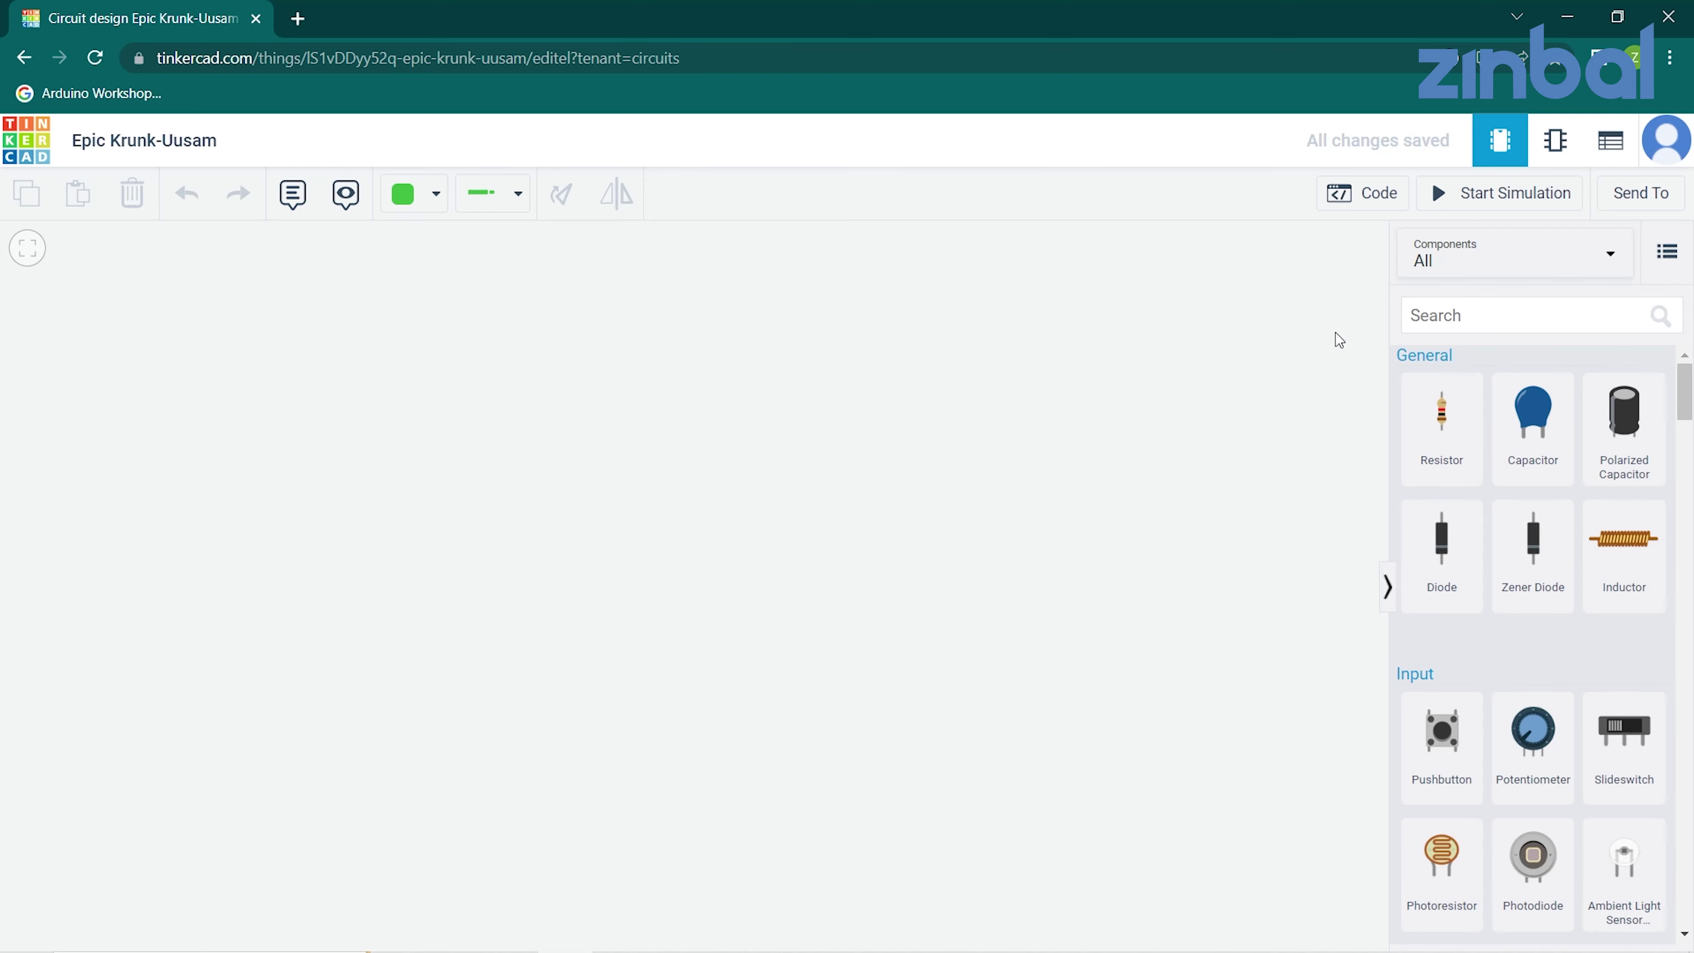
pyautogui.click(1455, 322)
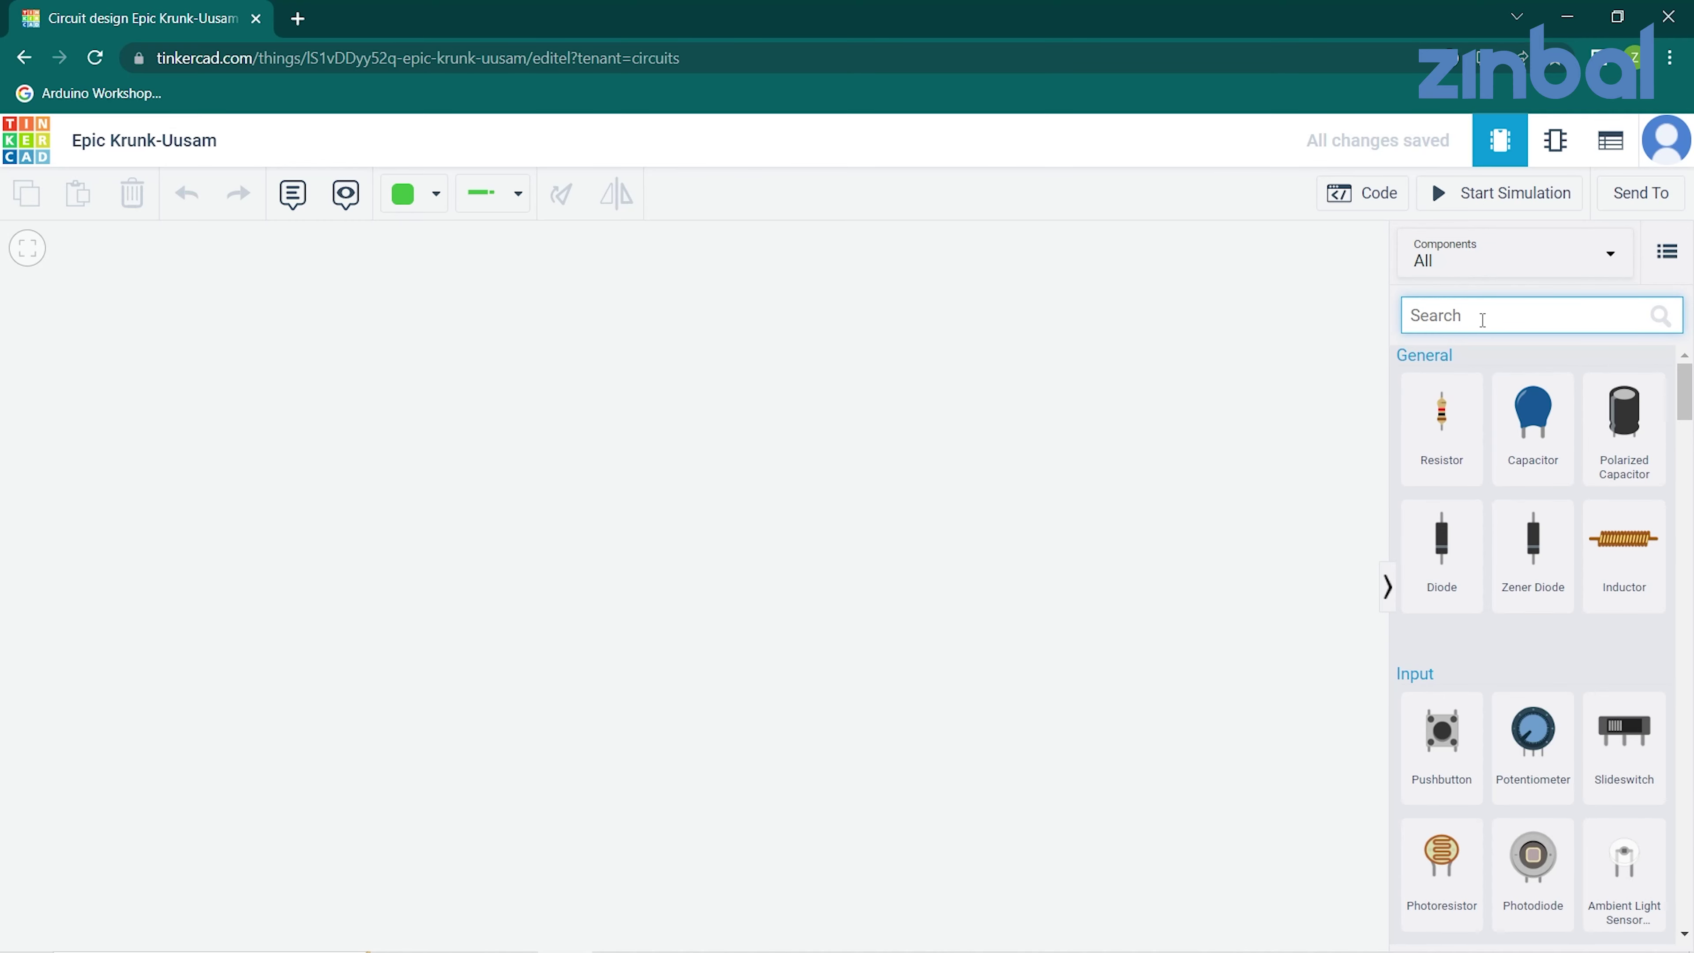
pyautogui.scroll(-1, 1512, 616)
pyautogui.scroll(-4, 1513, 618)
pyautogui.scroll(-1, 1515, 620)
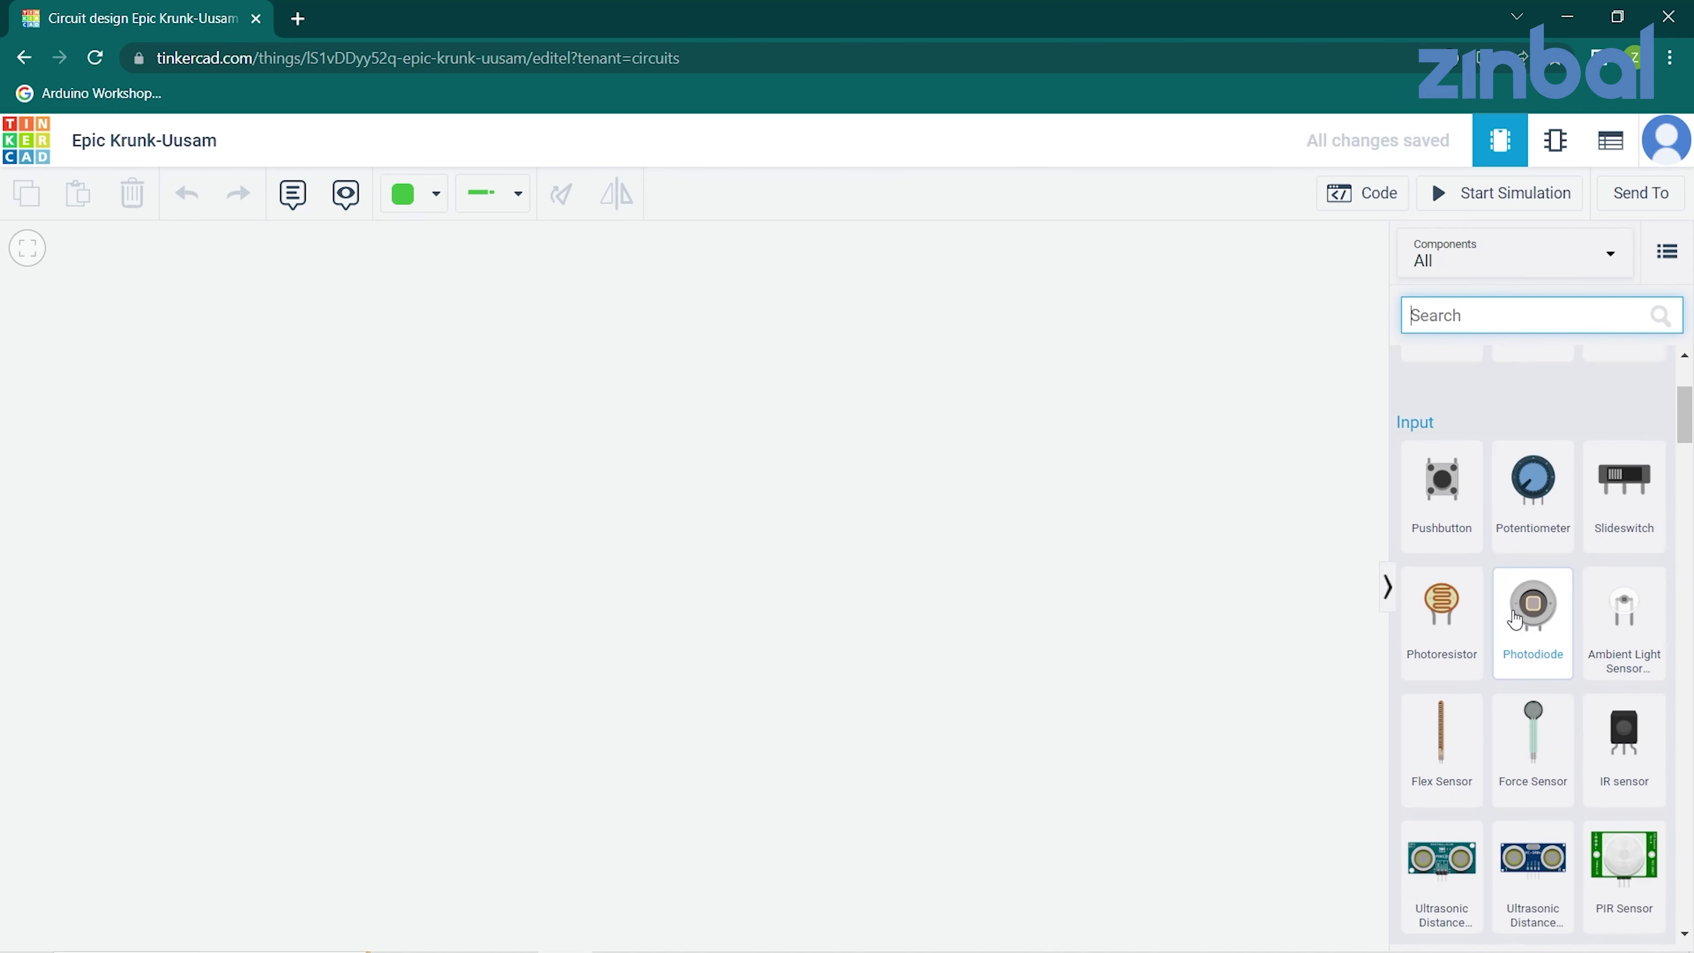
pyautogui.scroll(5, 1512, 618)
pyautogui.moveTo(1437, 446); pyautogui.dragTo(1122, 435)
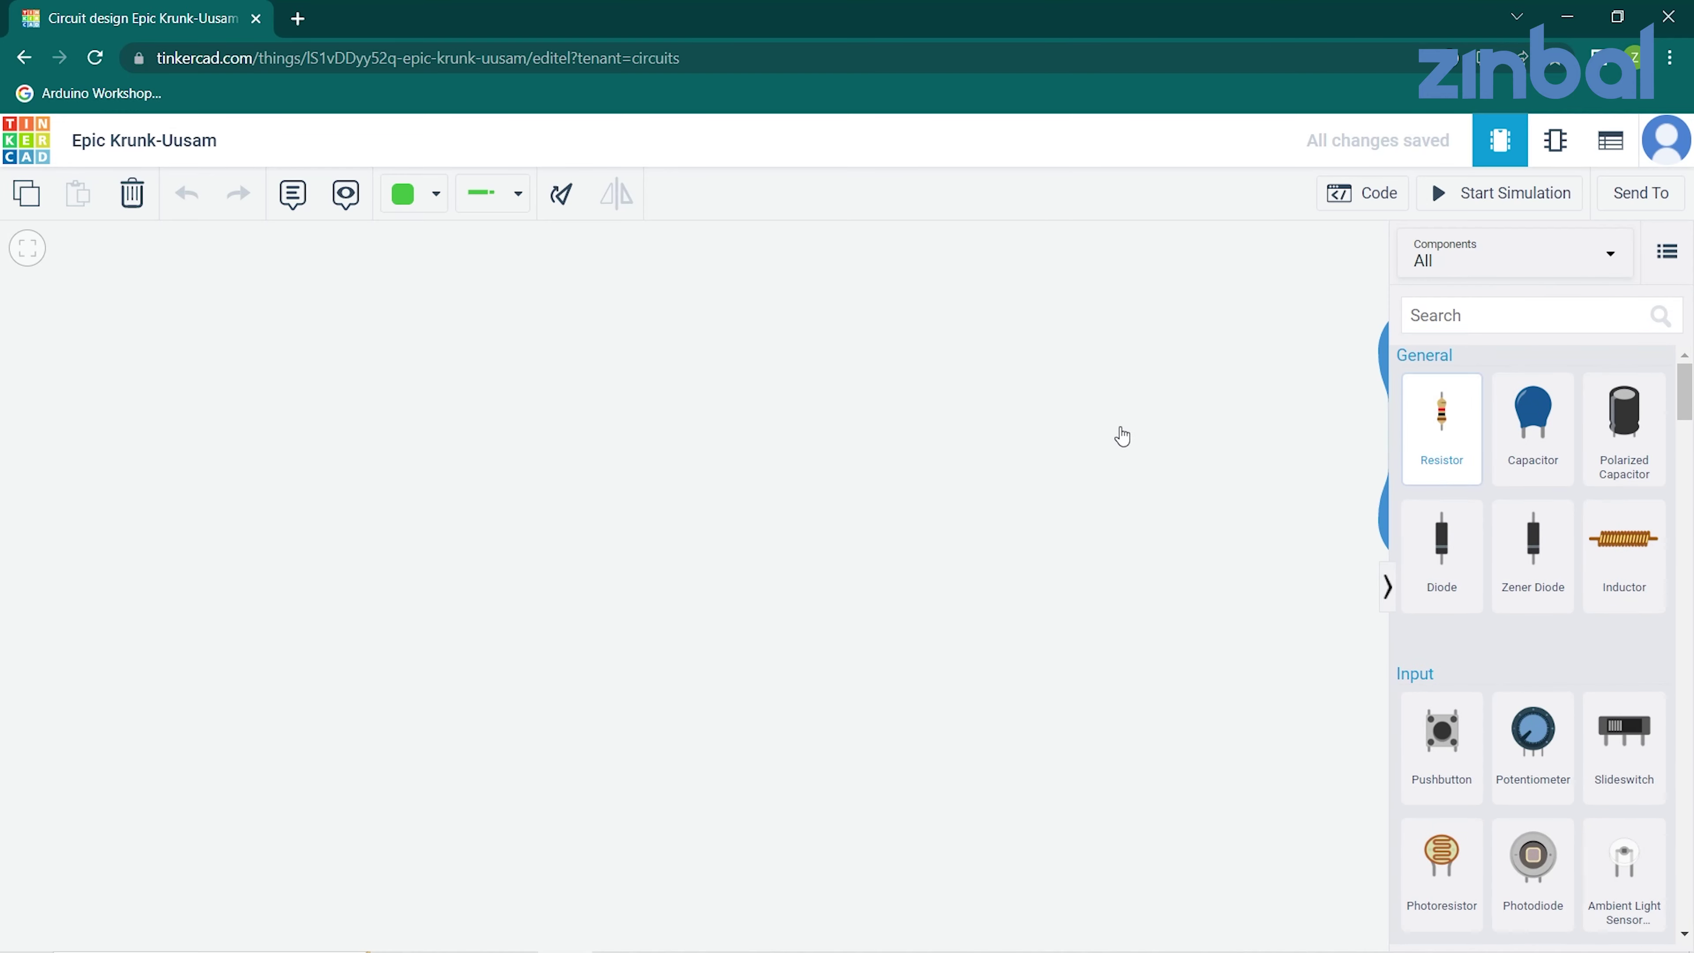
pyautogui.click(1273, 513)
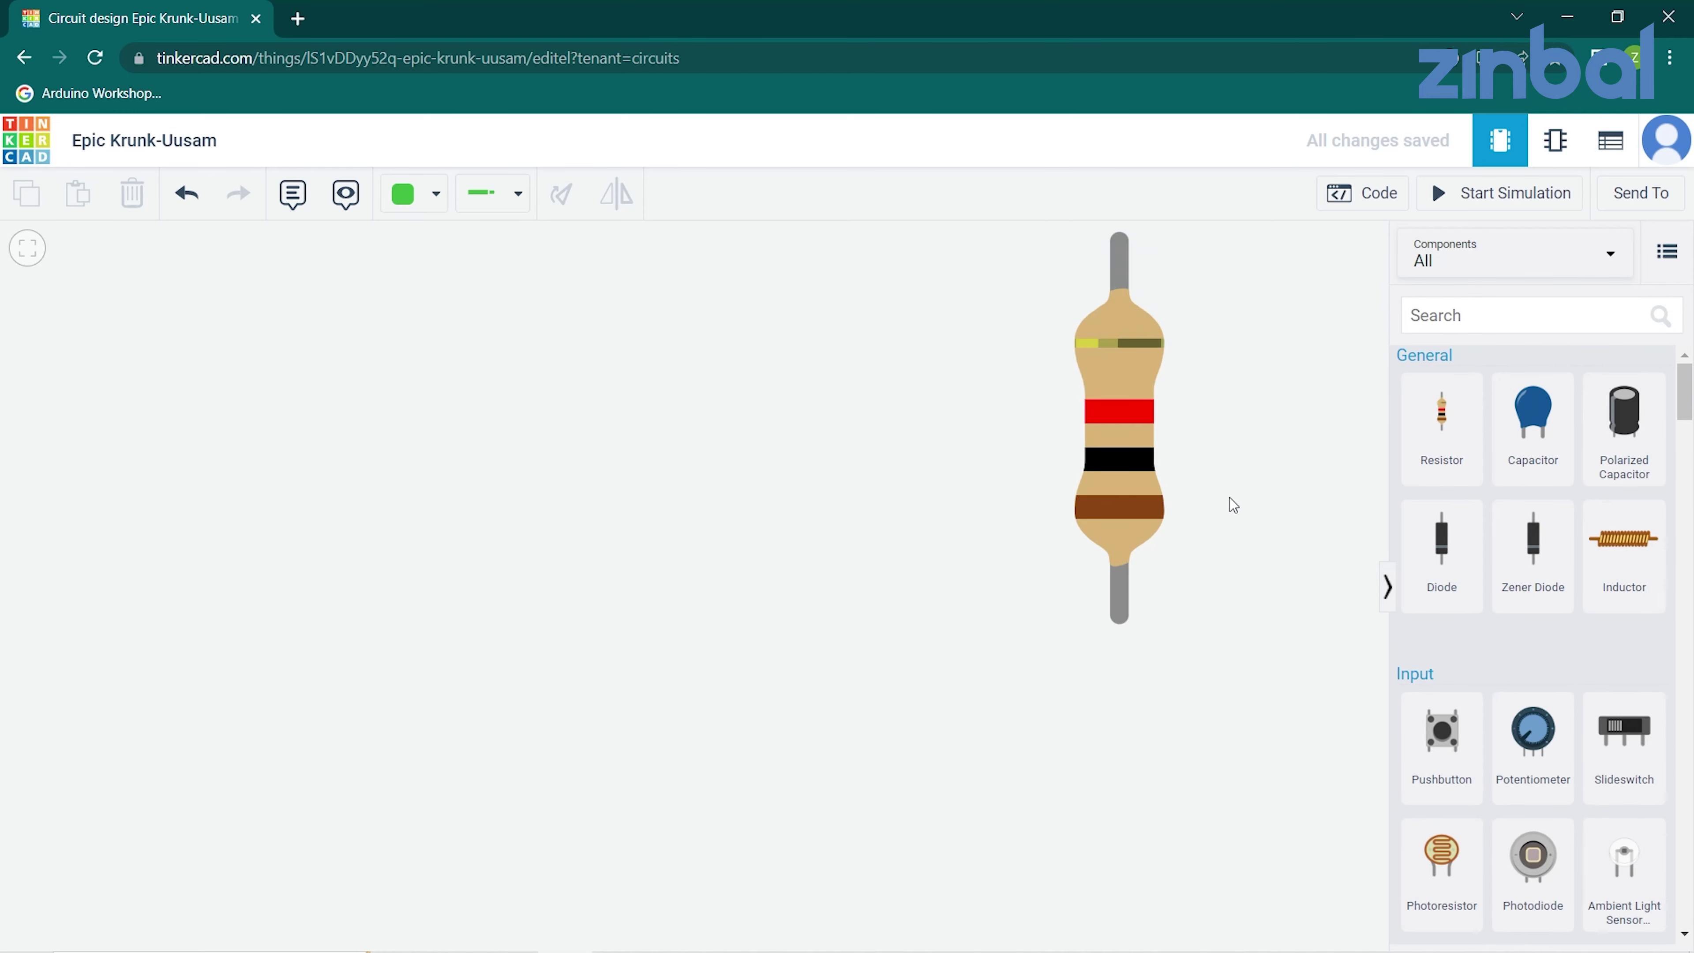
pyautogui.scroll(-3, 1111, 476)
pyautogui.click(1101, 471)
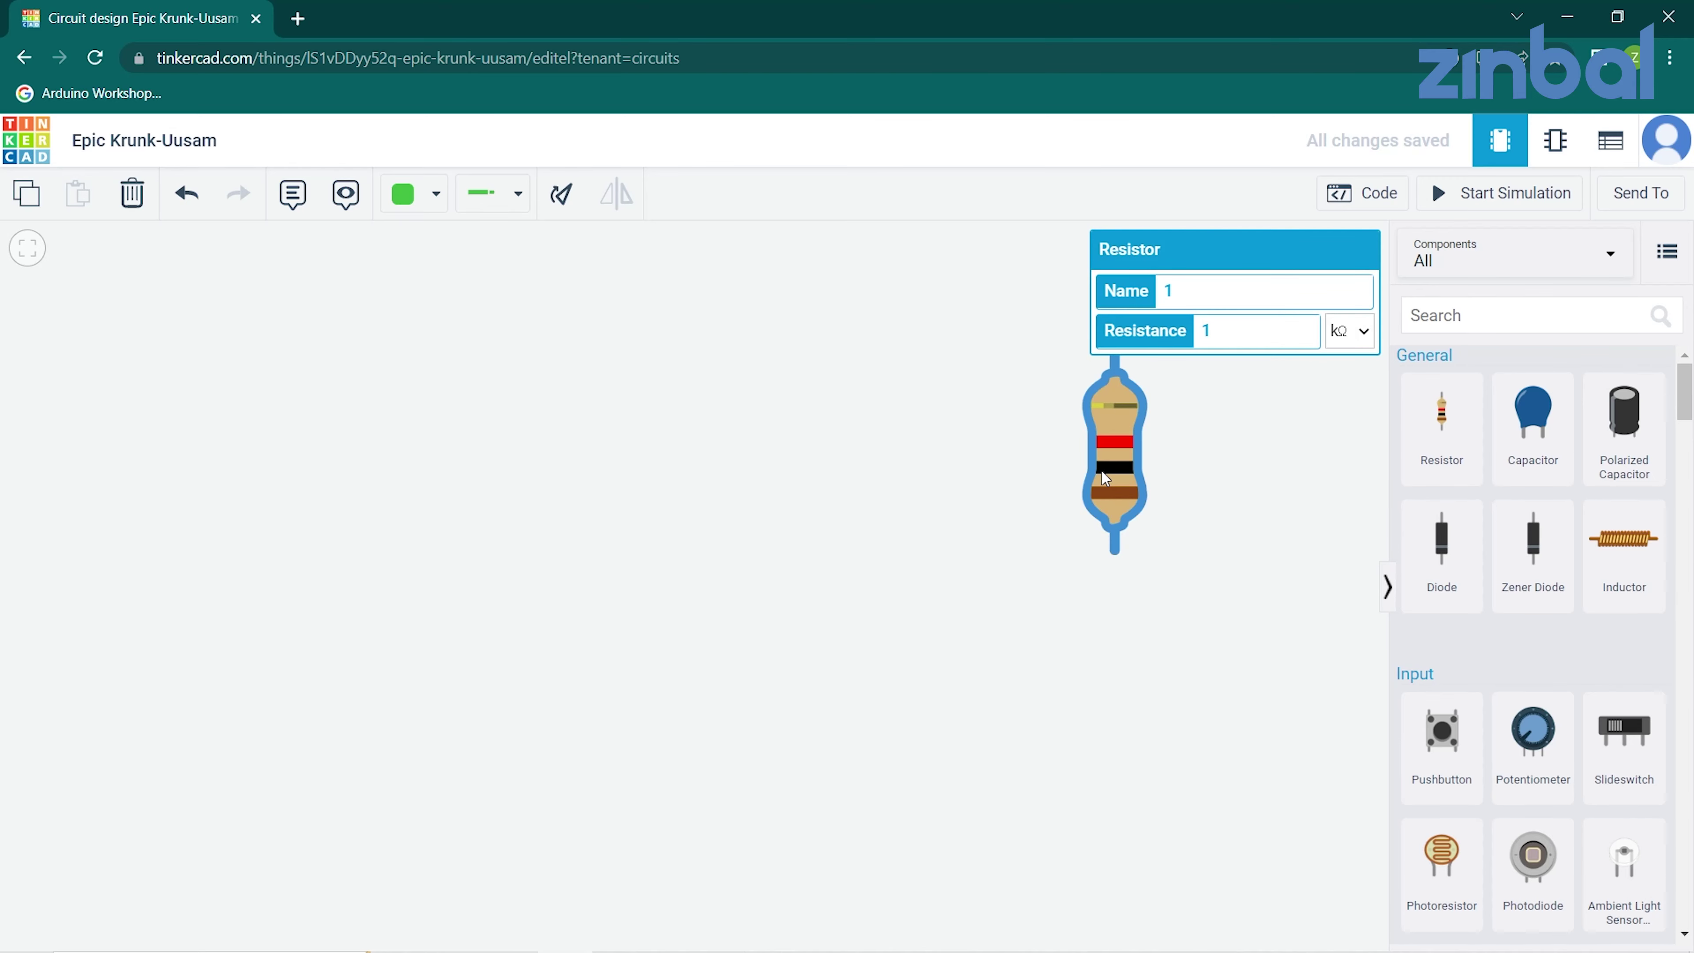
pyautogui.press('Delete')
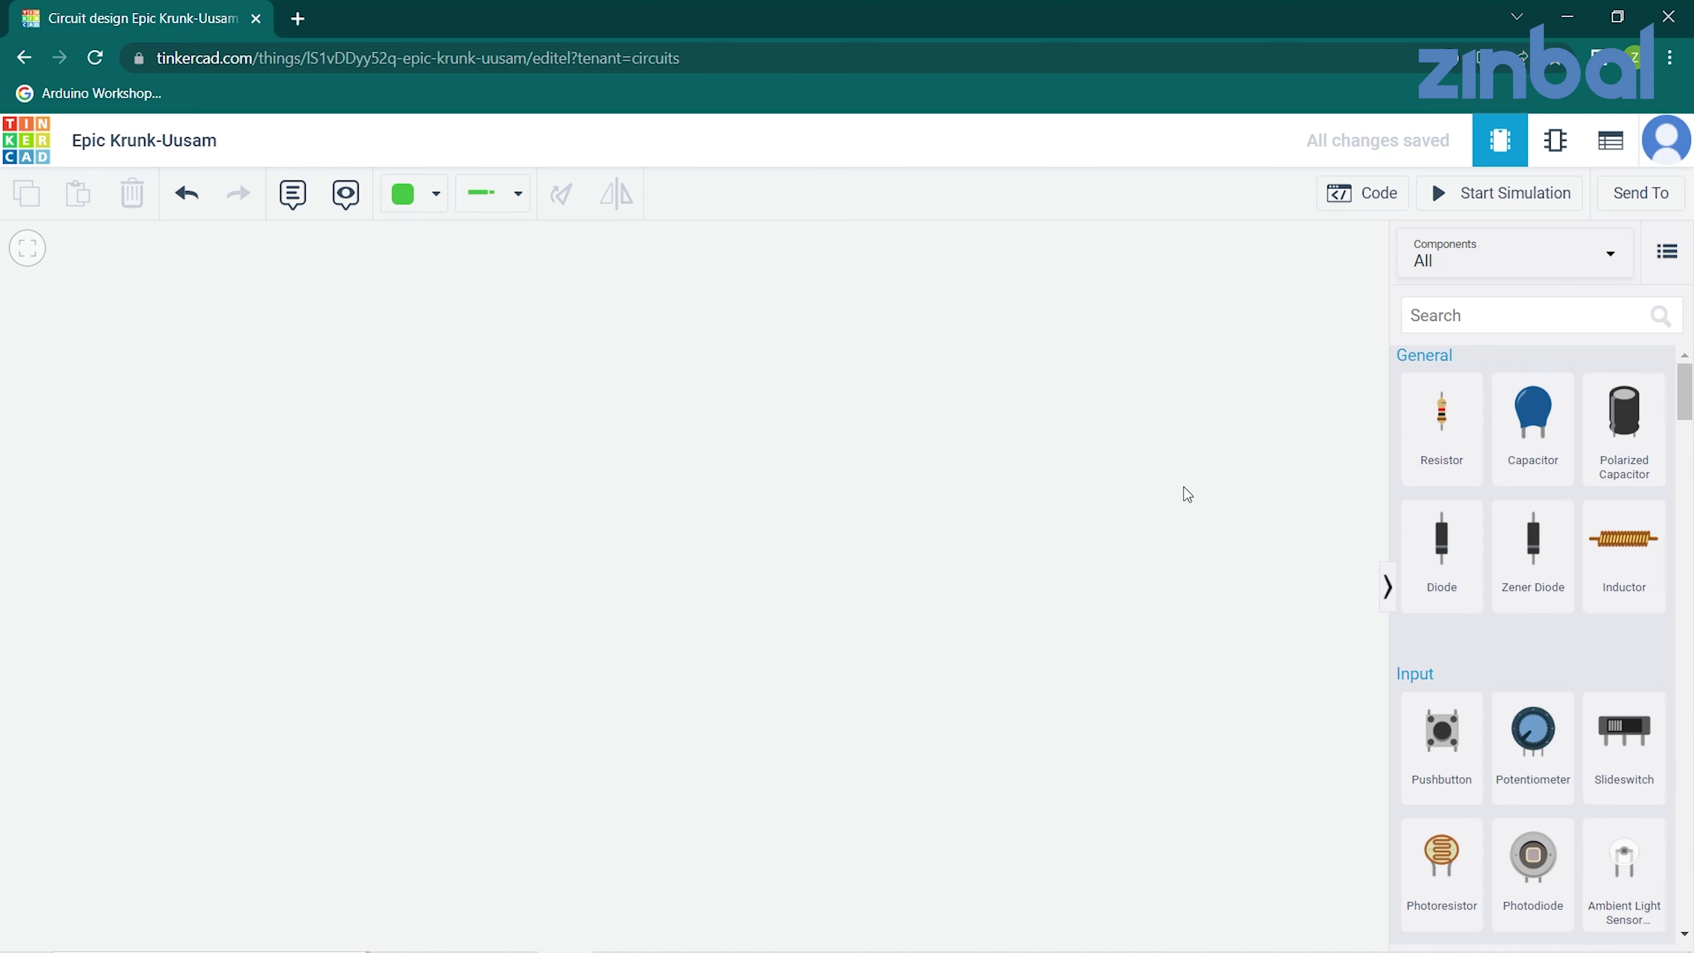
# Search the parts library for 'Arduino', correcting the misspelled 'Arduni'.
pyautogui.click(1440, 327)
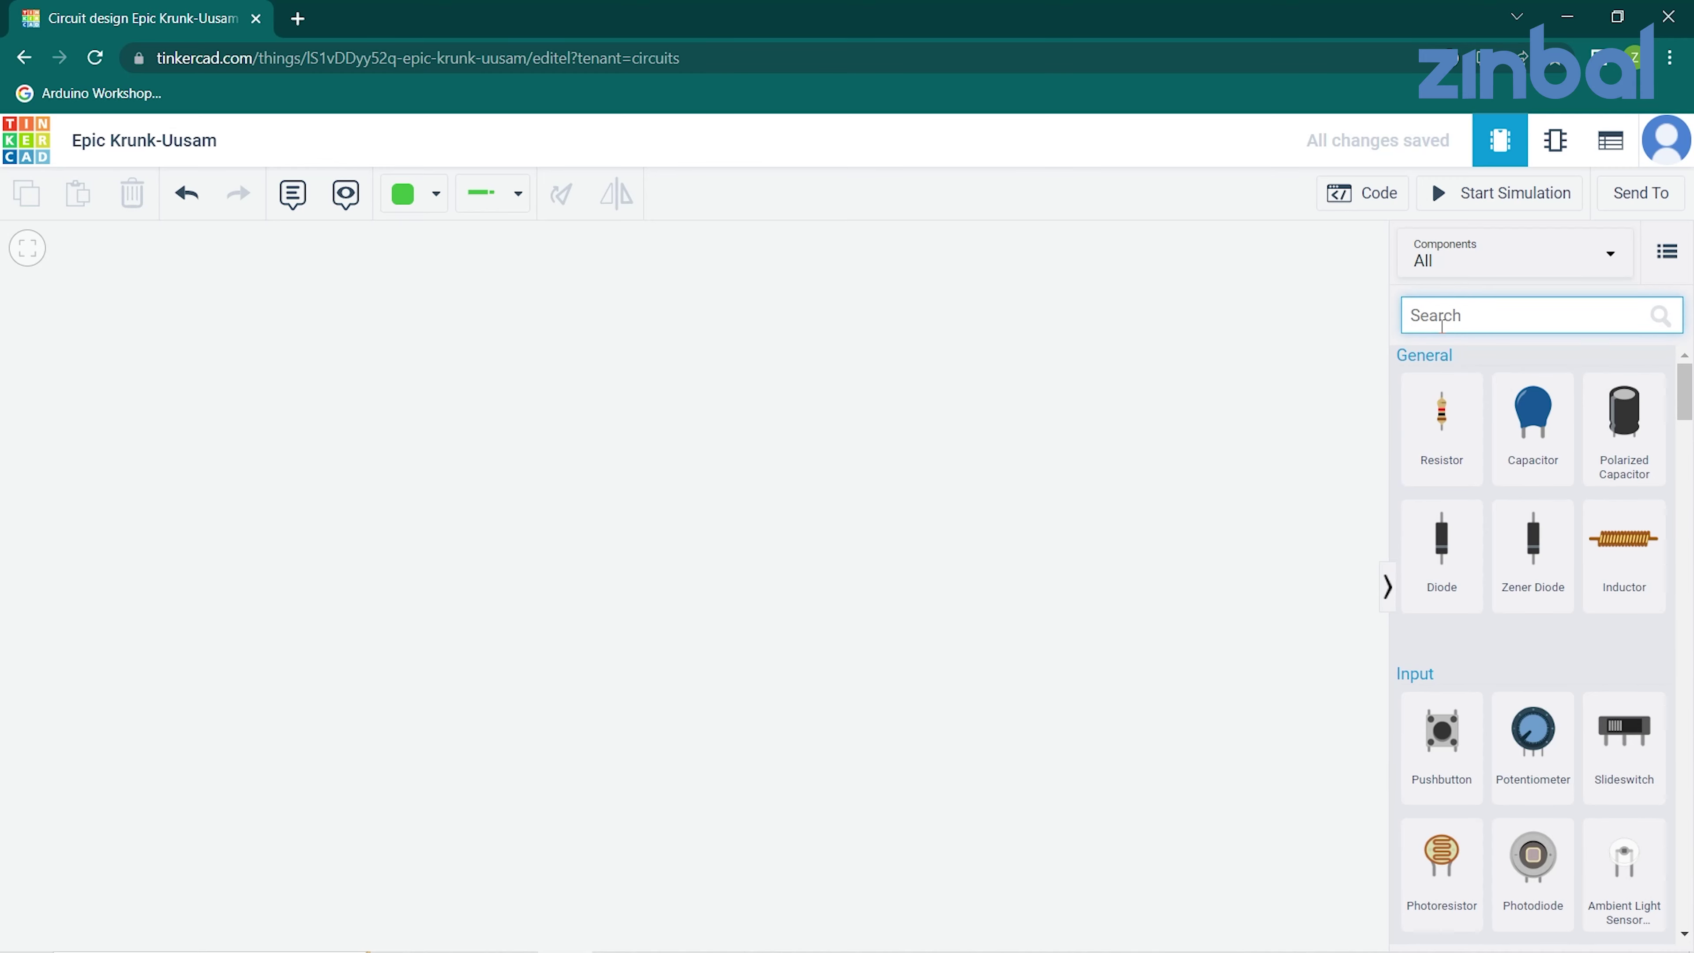
pyautogui.write('Arduni')
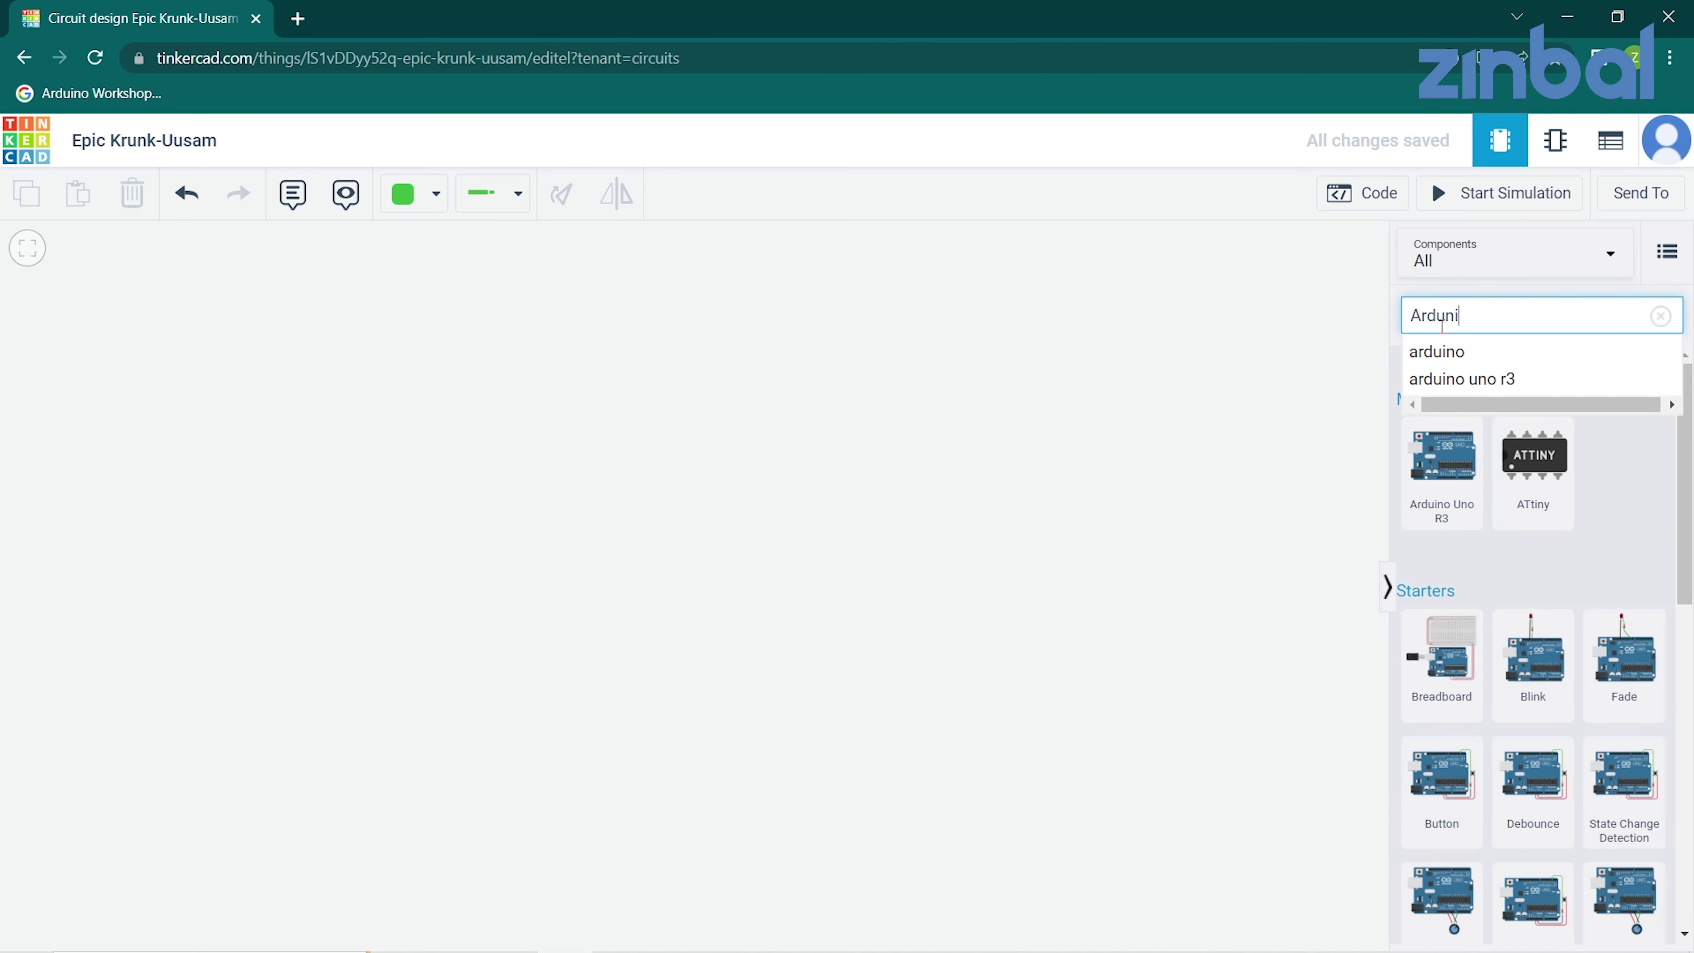
pyautogui.press('Return')
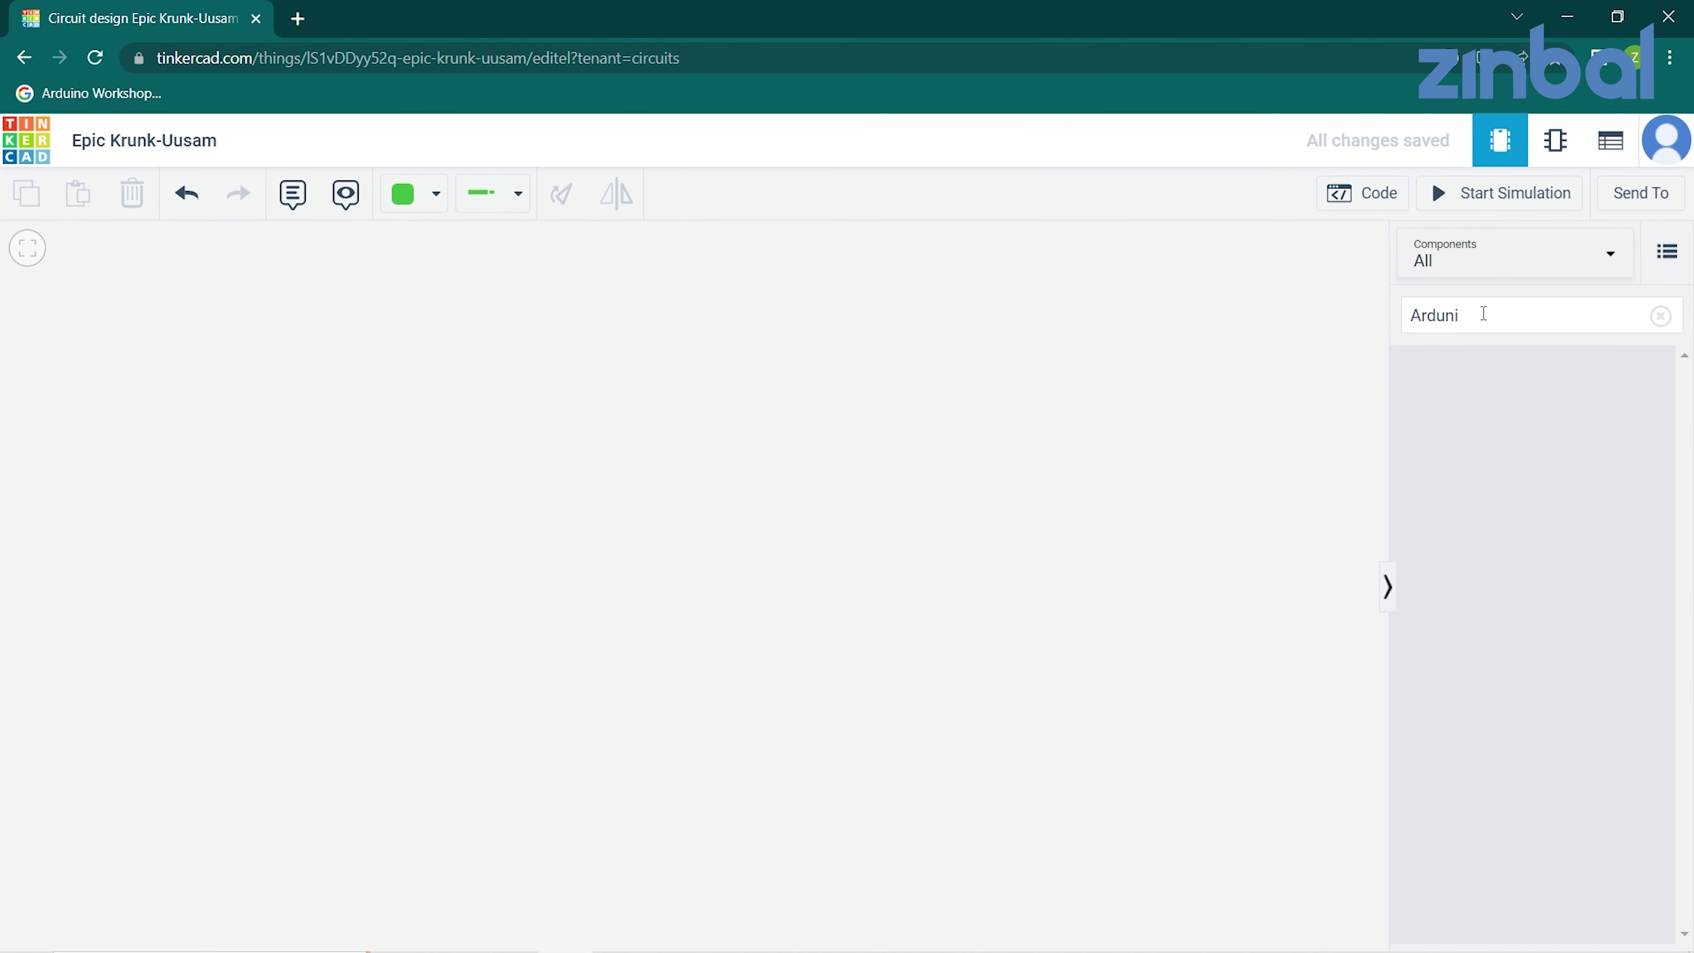
pyautogui.click(1482, 313)
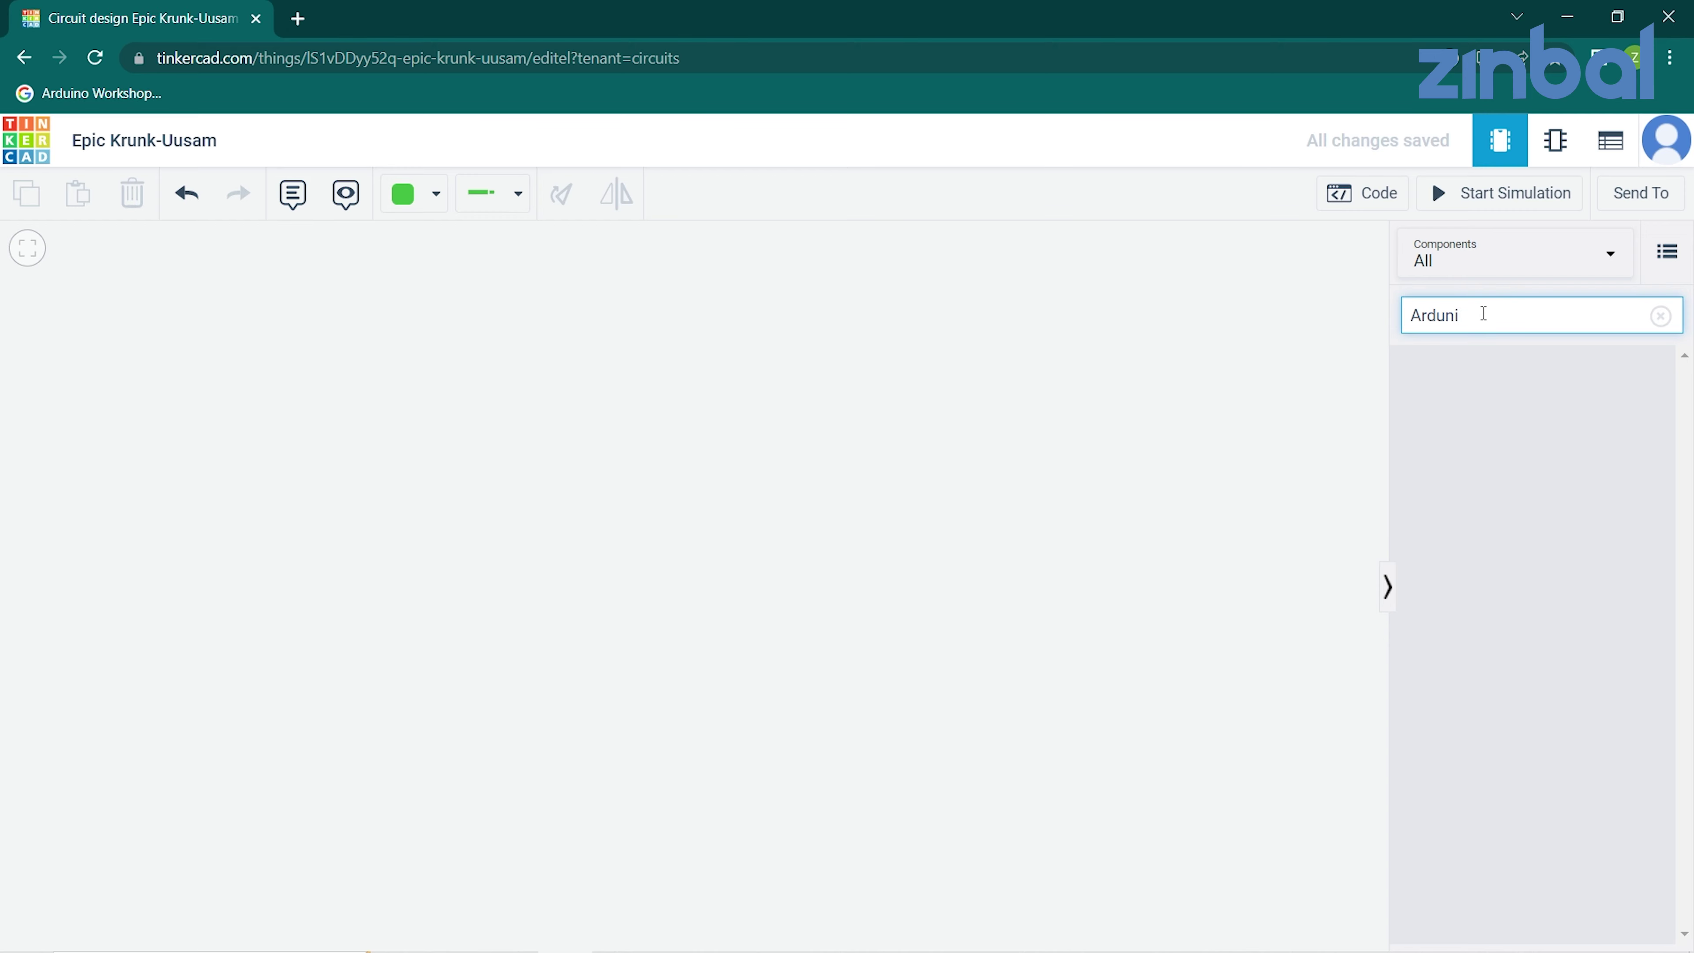
pyautogui.press('BackSpace')
pyautogui.write('i')
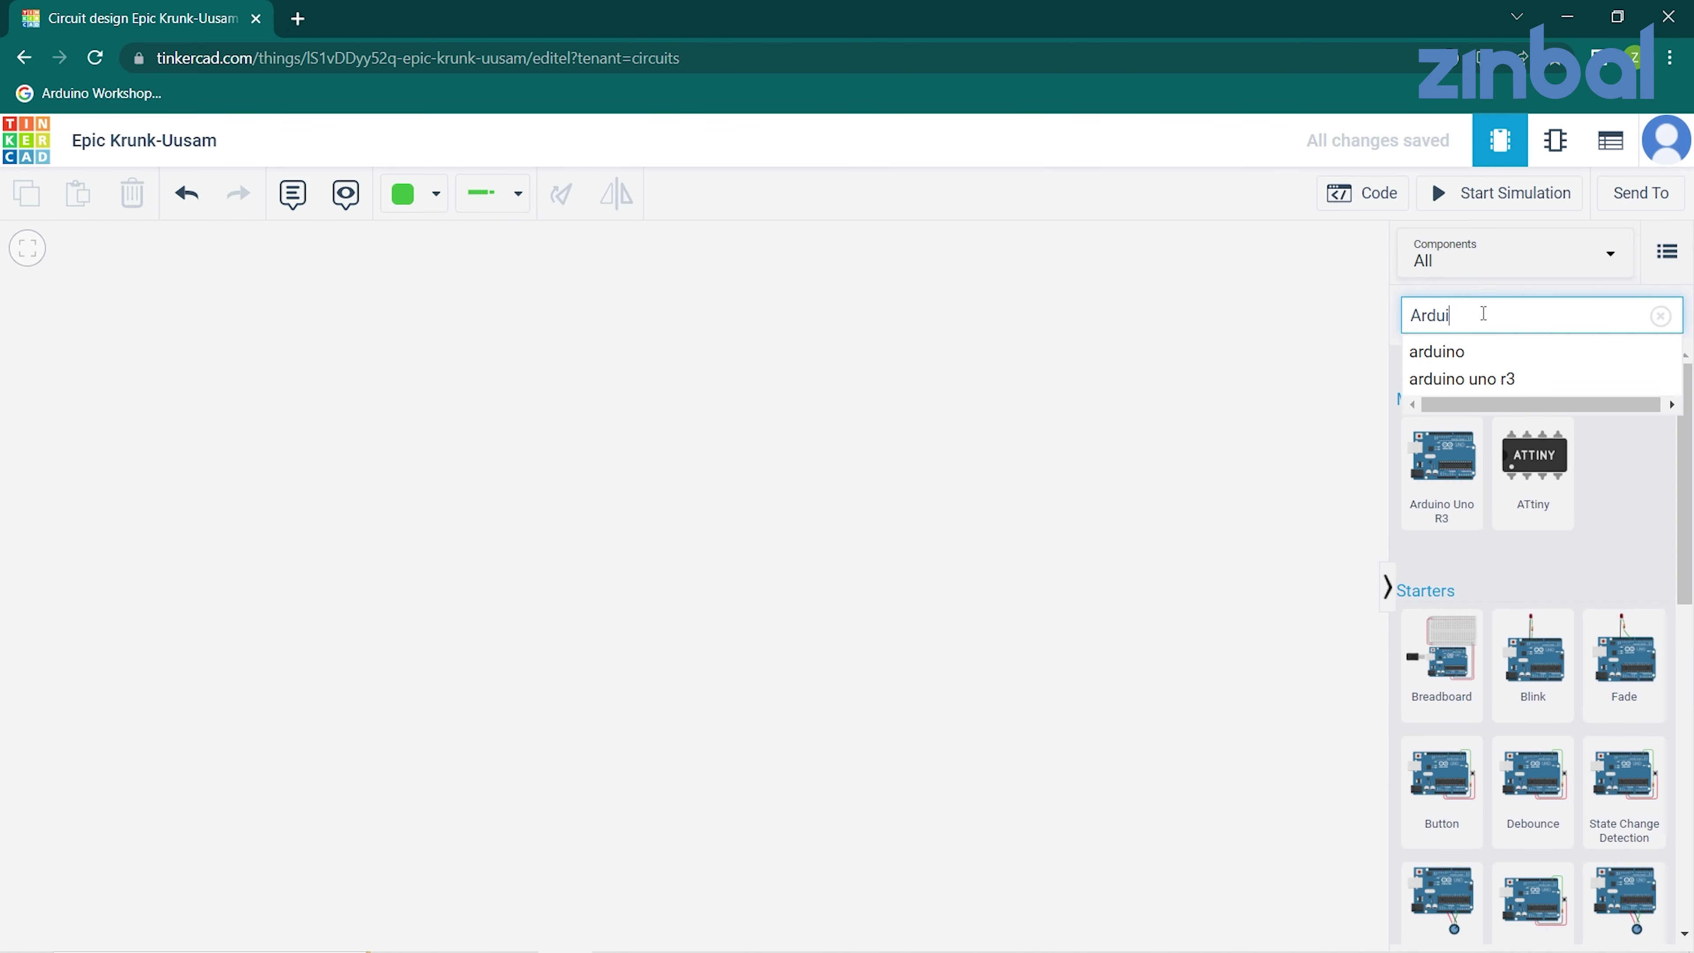
pyautogui.write('no')
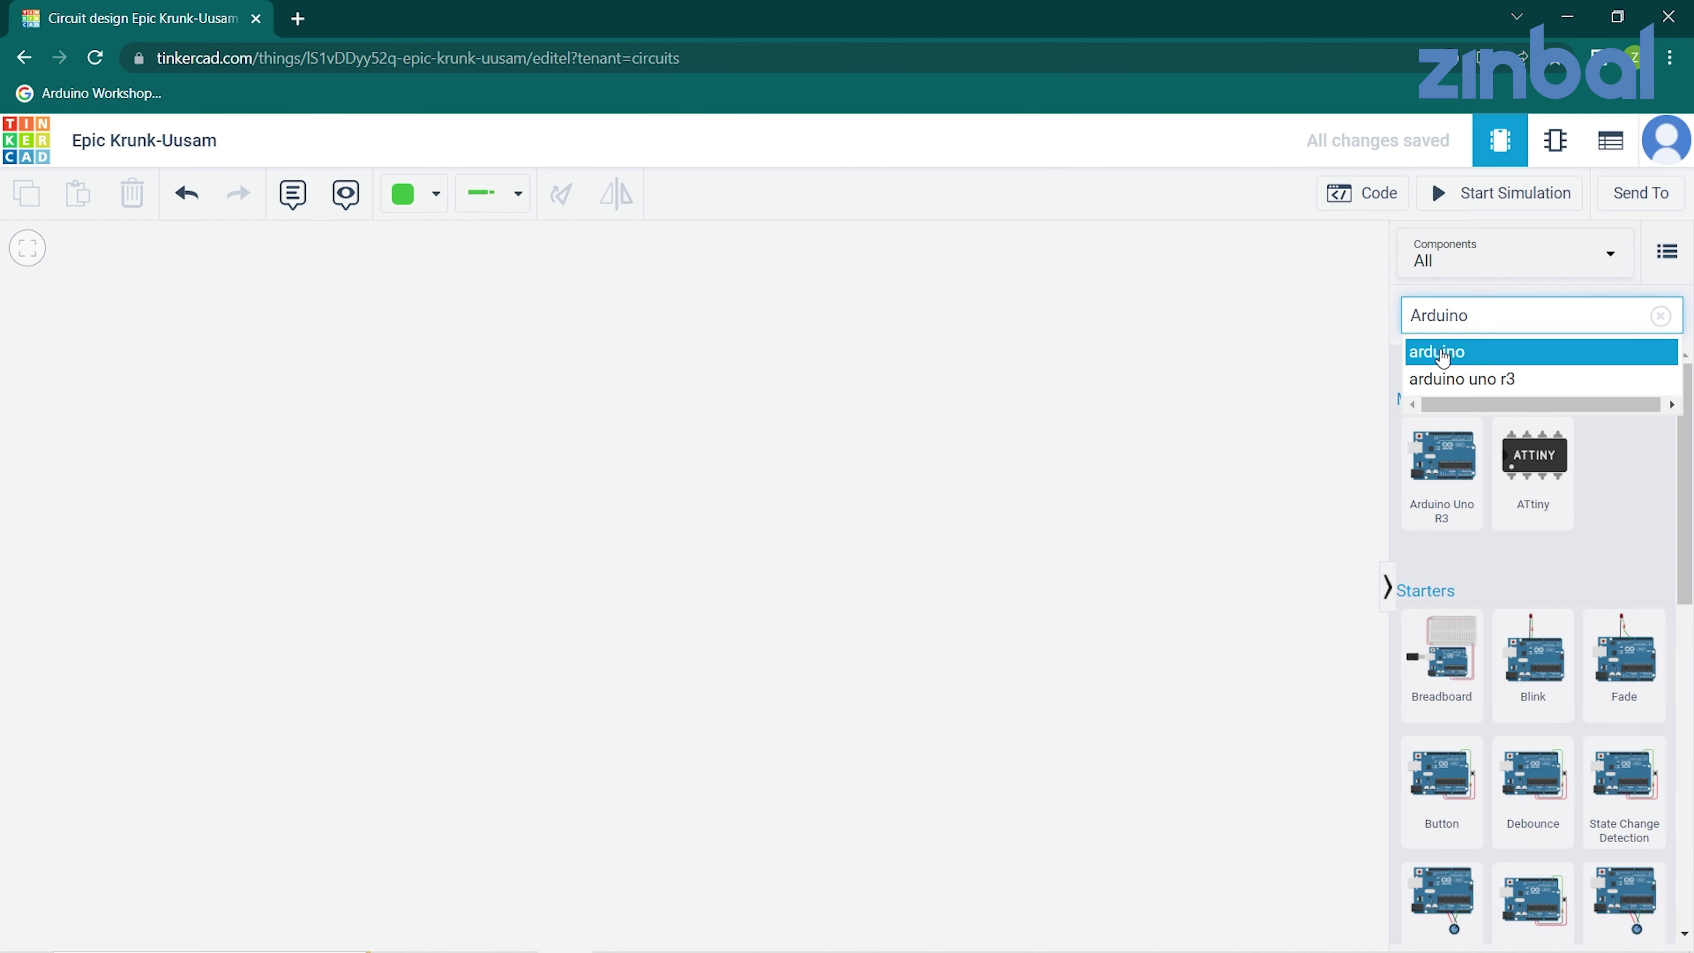
# Place an Arduino Uno R3 on the canvas and zoom in on it.
pyautogui.click(1166, 497)
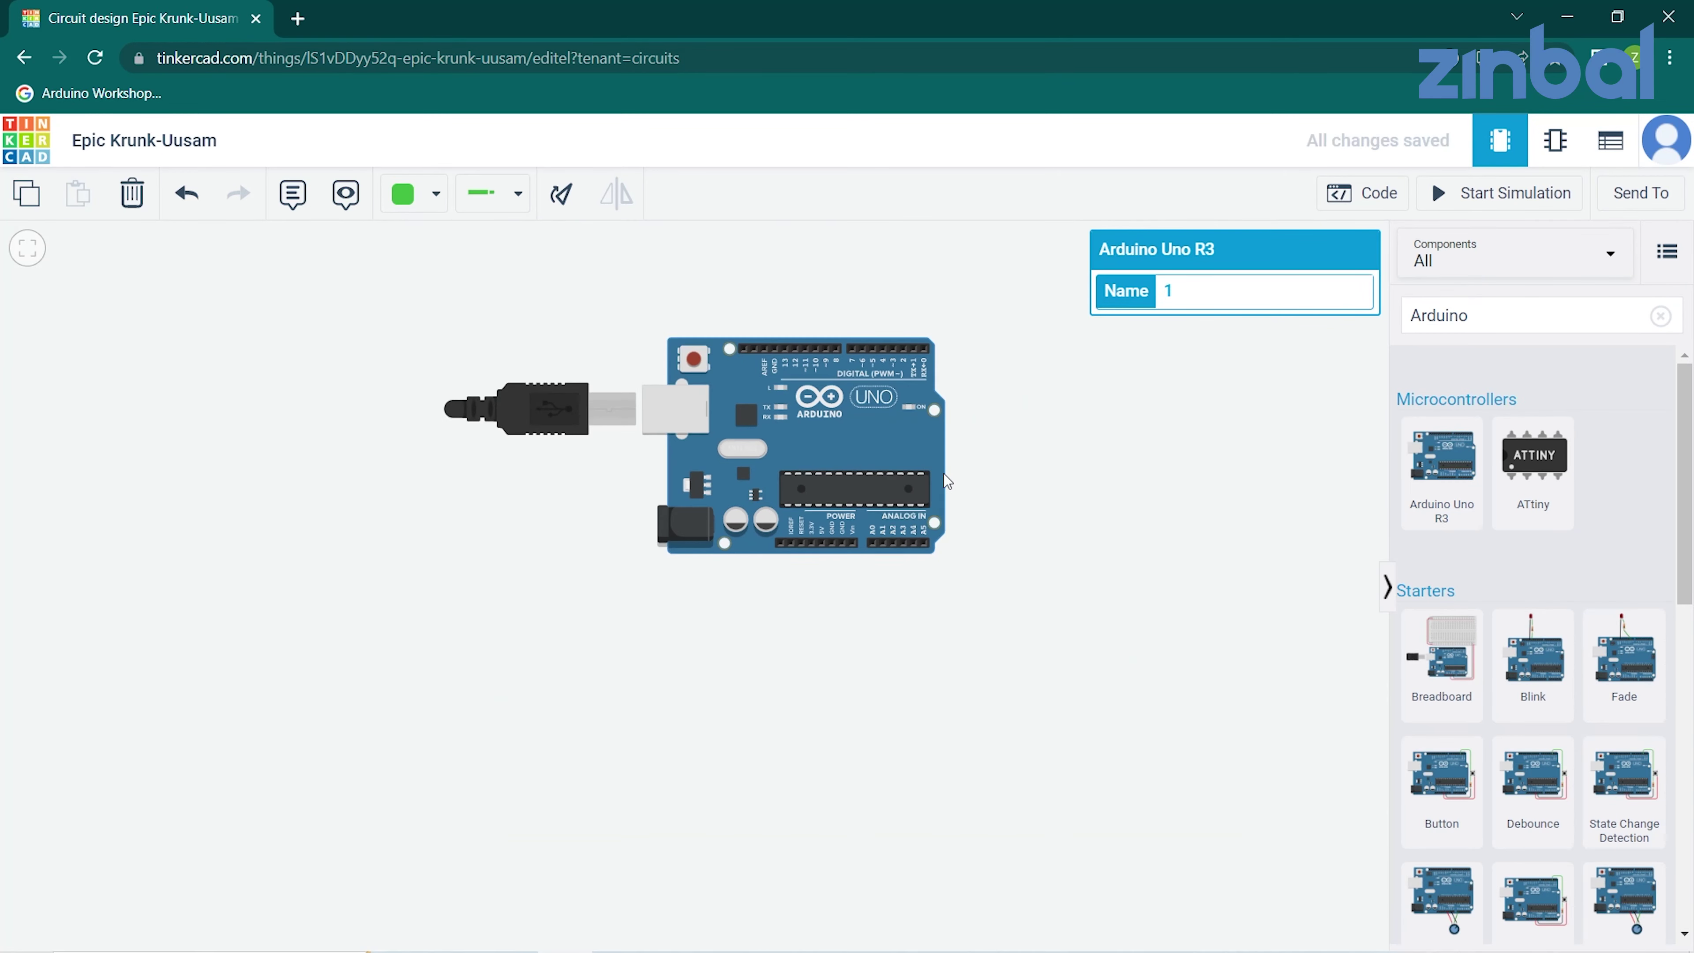
pyautogui.click(1006, 379)
pyautogui.scroll(2, 1006, 379)
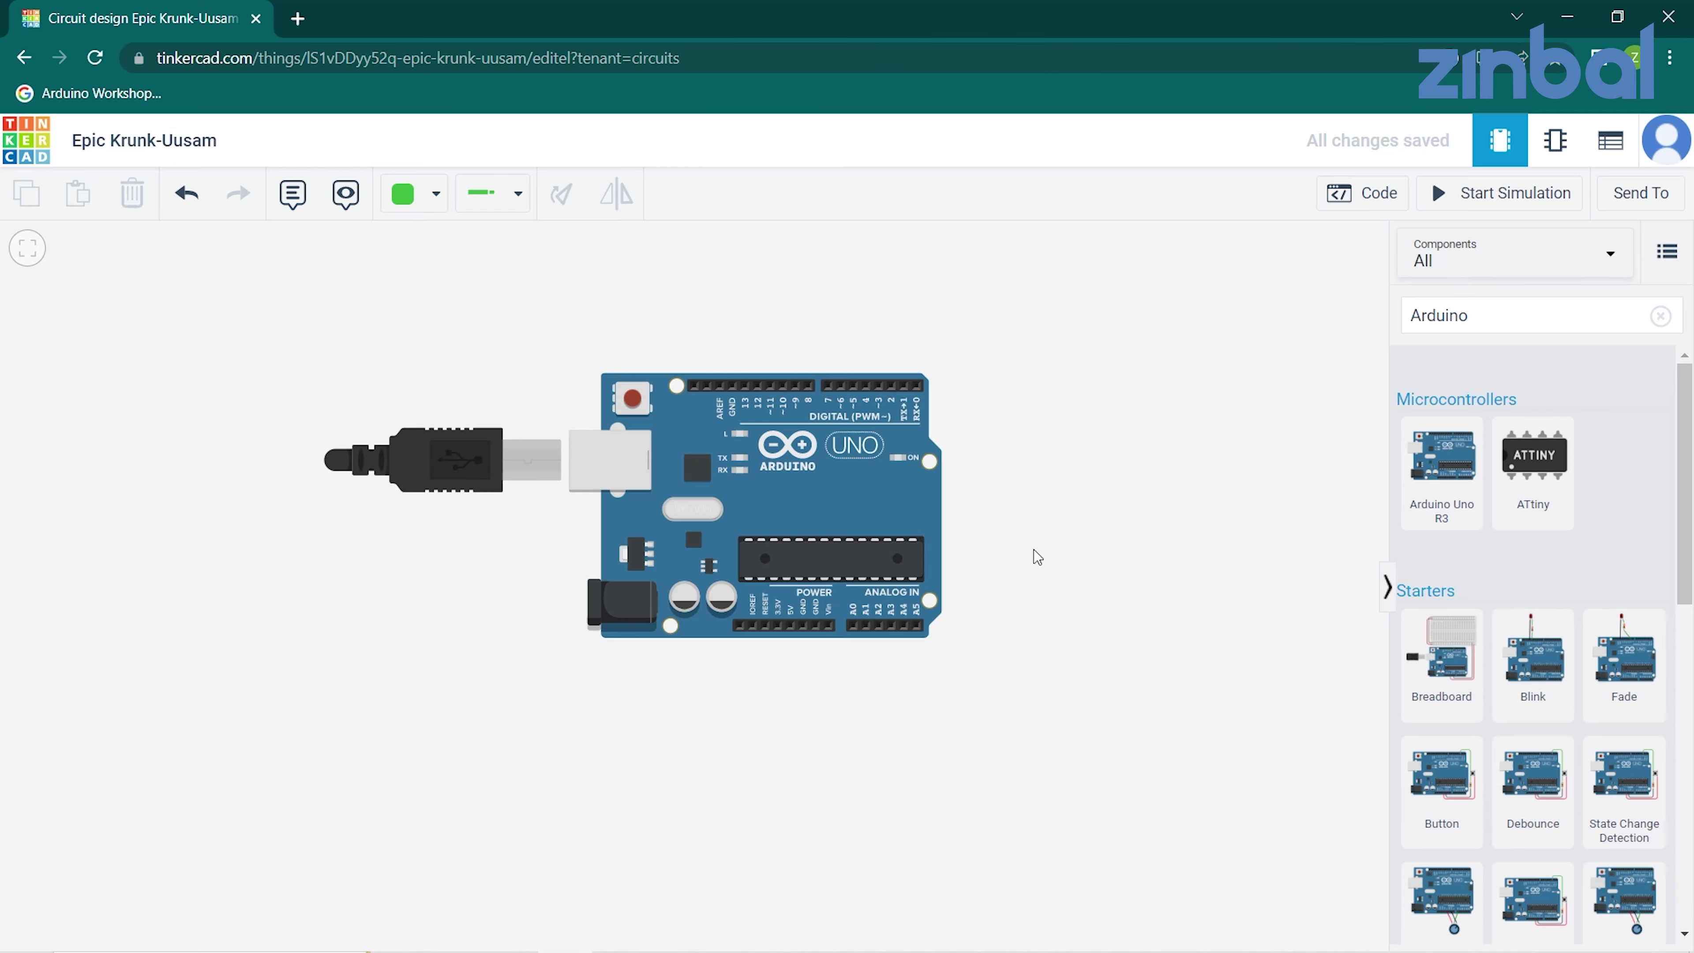
pyautogui.scroll(2, 1190, 465)
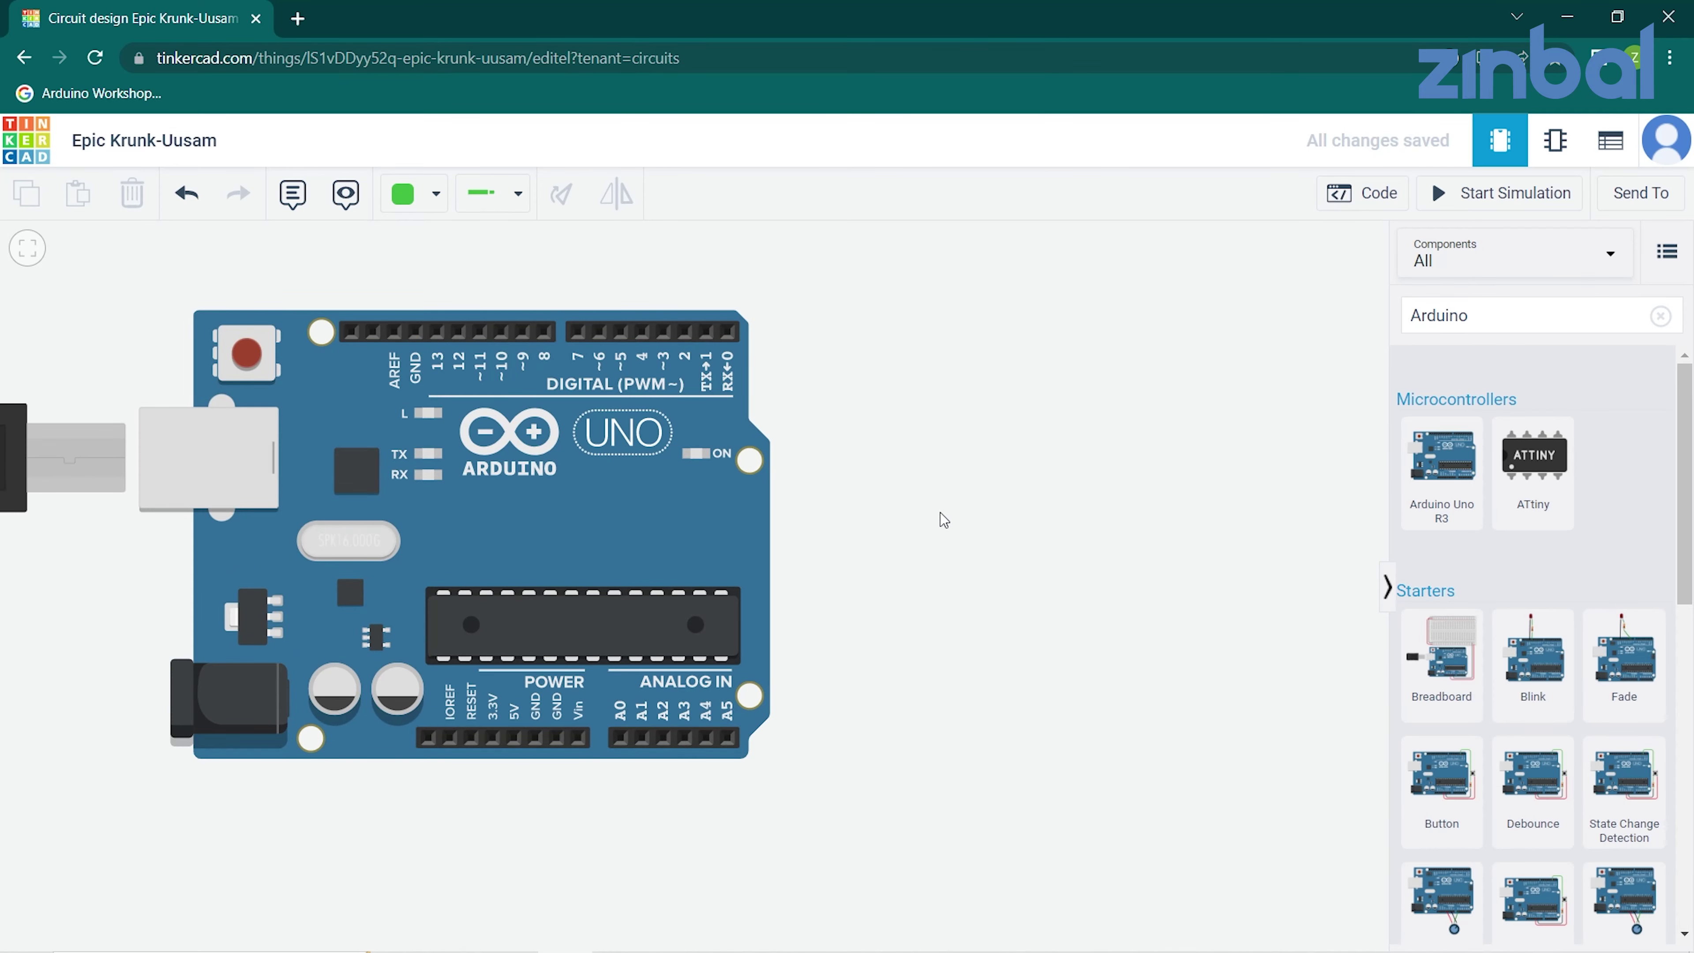
# Clear the Arduino search, search for 'led', and place an LED on the canvas.
pyautogui.moveTo(940, 513); pyautogui.dragTo(1239, 564)
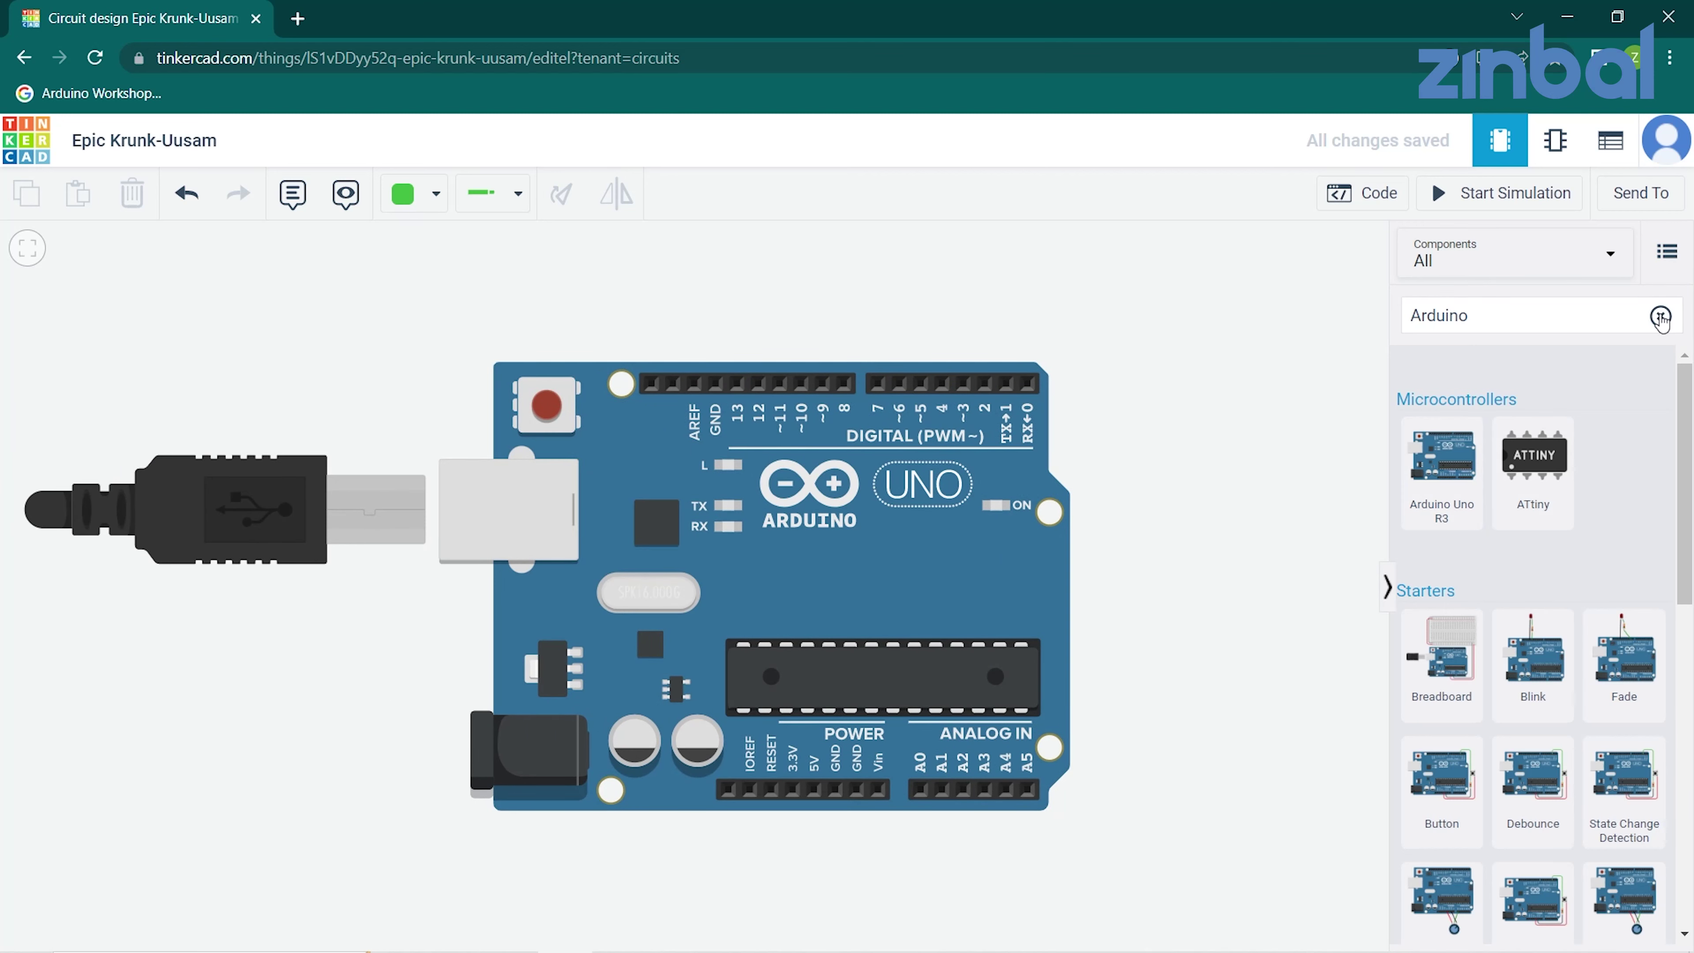
pyautogui.click(1660, 318)
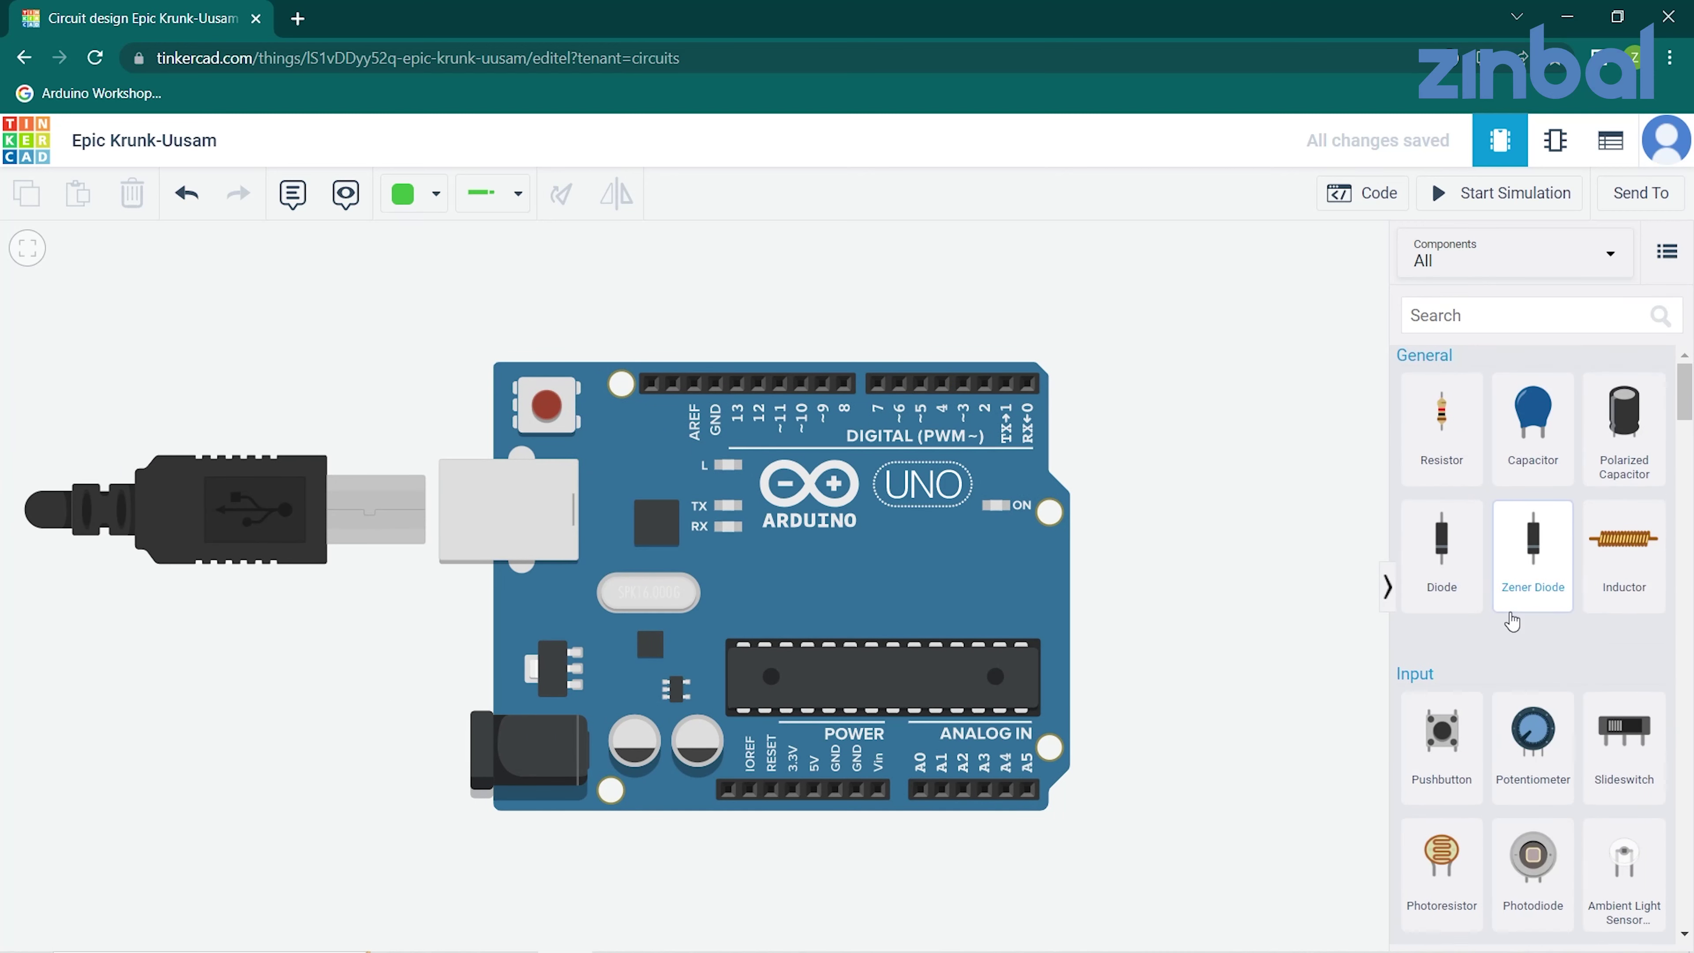
pyautogui.scroll(-4, 1513, 627)
pyautogui.scroll(-5, 1544, 757)
pyautogui.scroll(-1, 1545, 764)
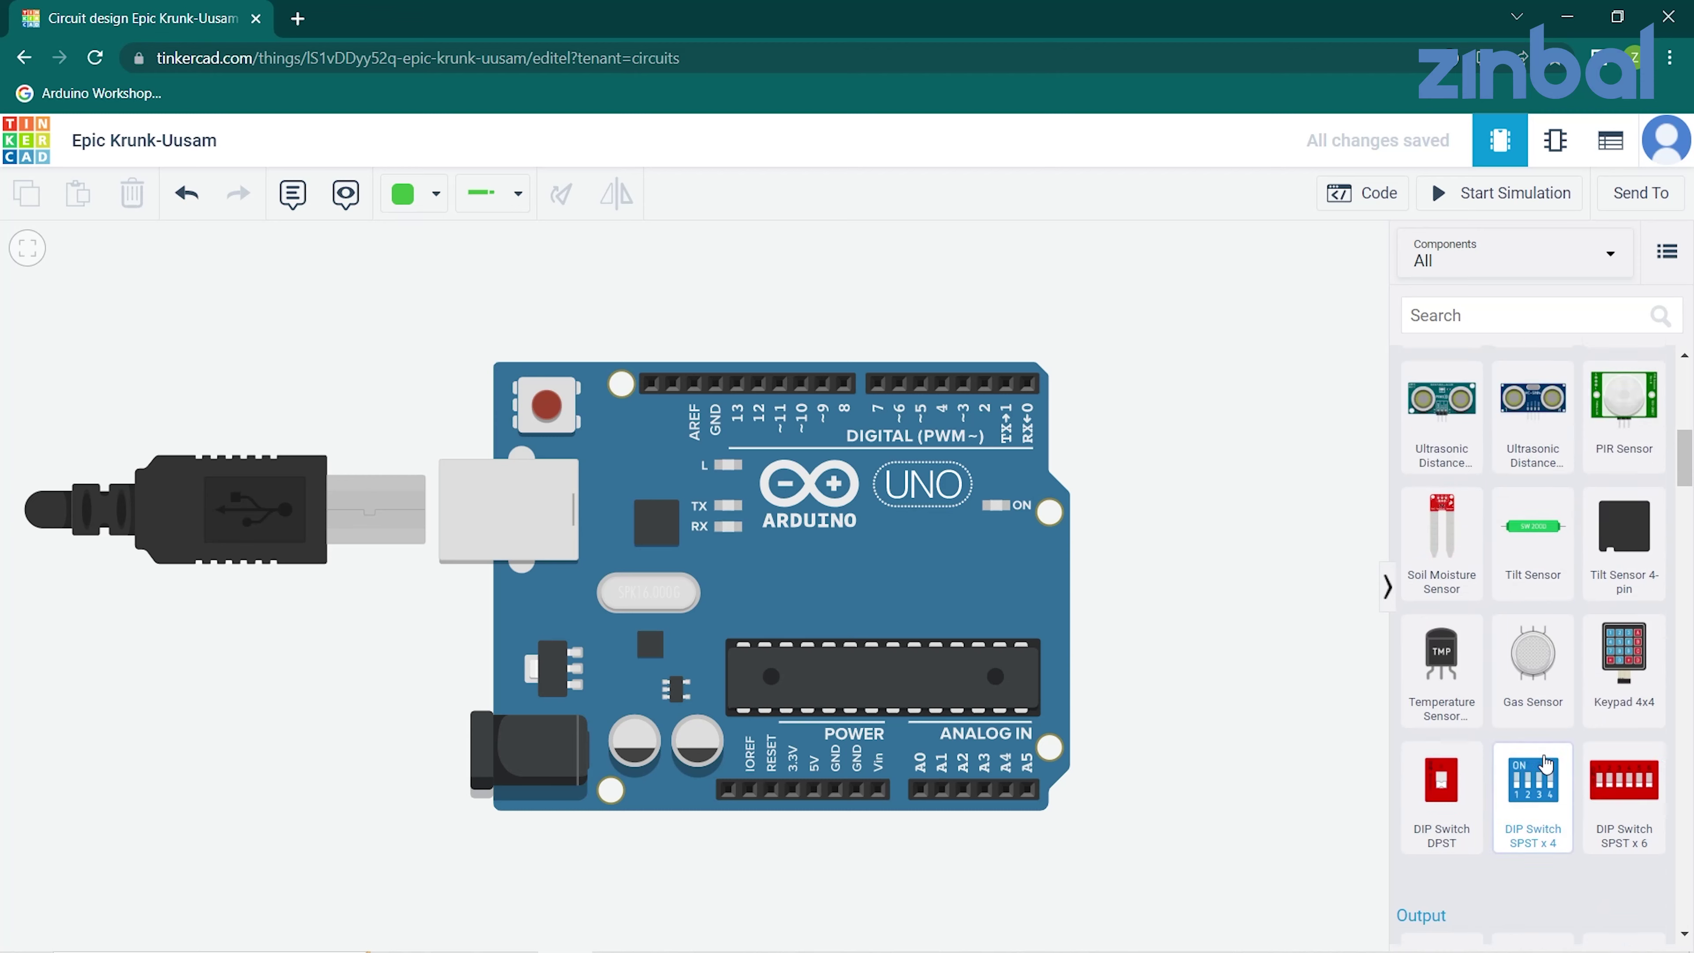
pyautogui.scroll(5, 1546, 764)
pyautogui.scroll(4, 1467, 467)
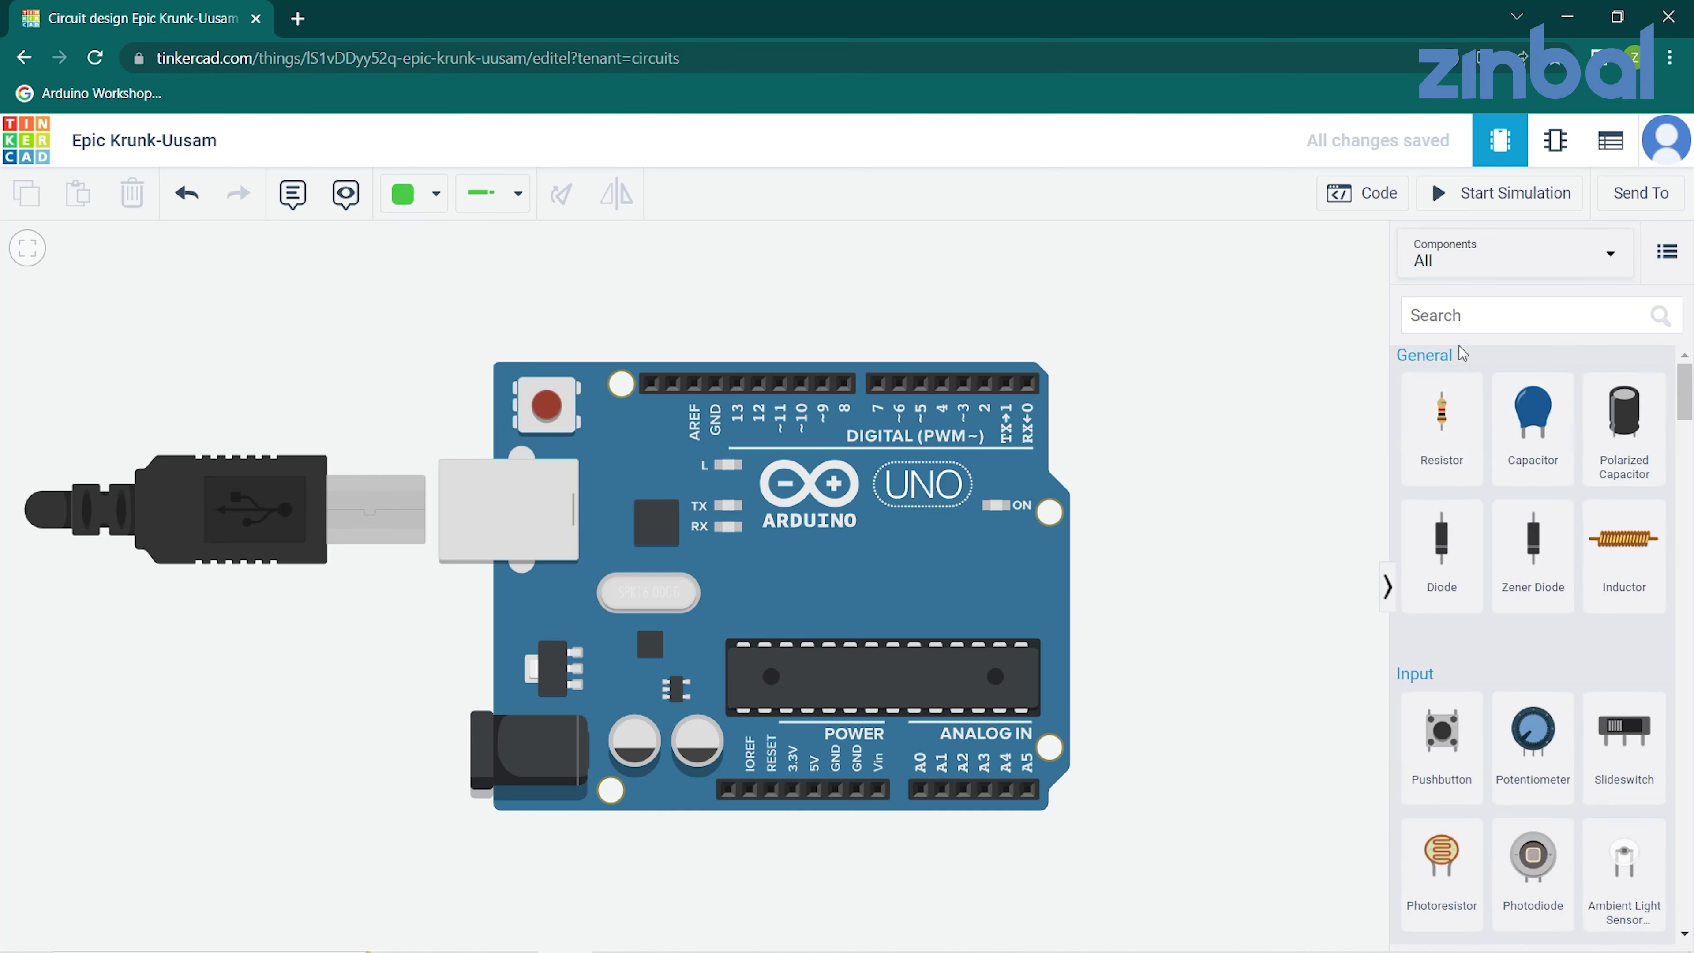
pyautogui.click(1450, 314)
pyautogui.write('l')
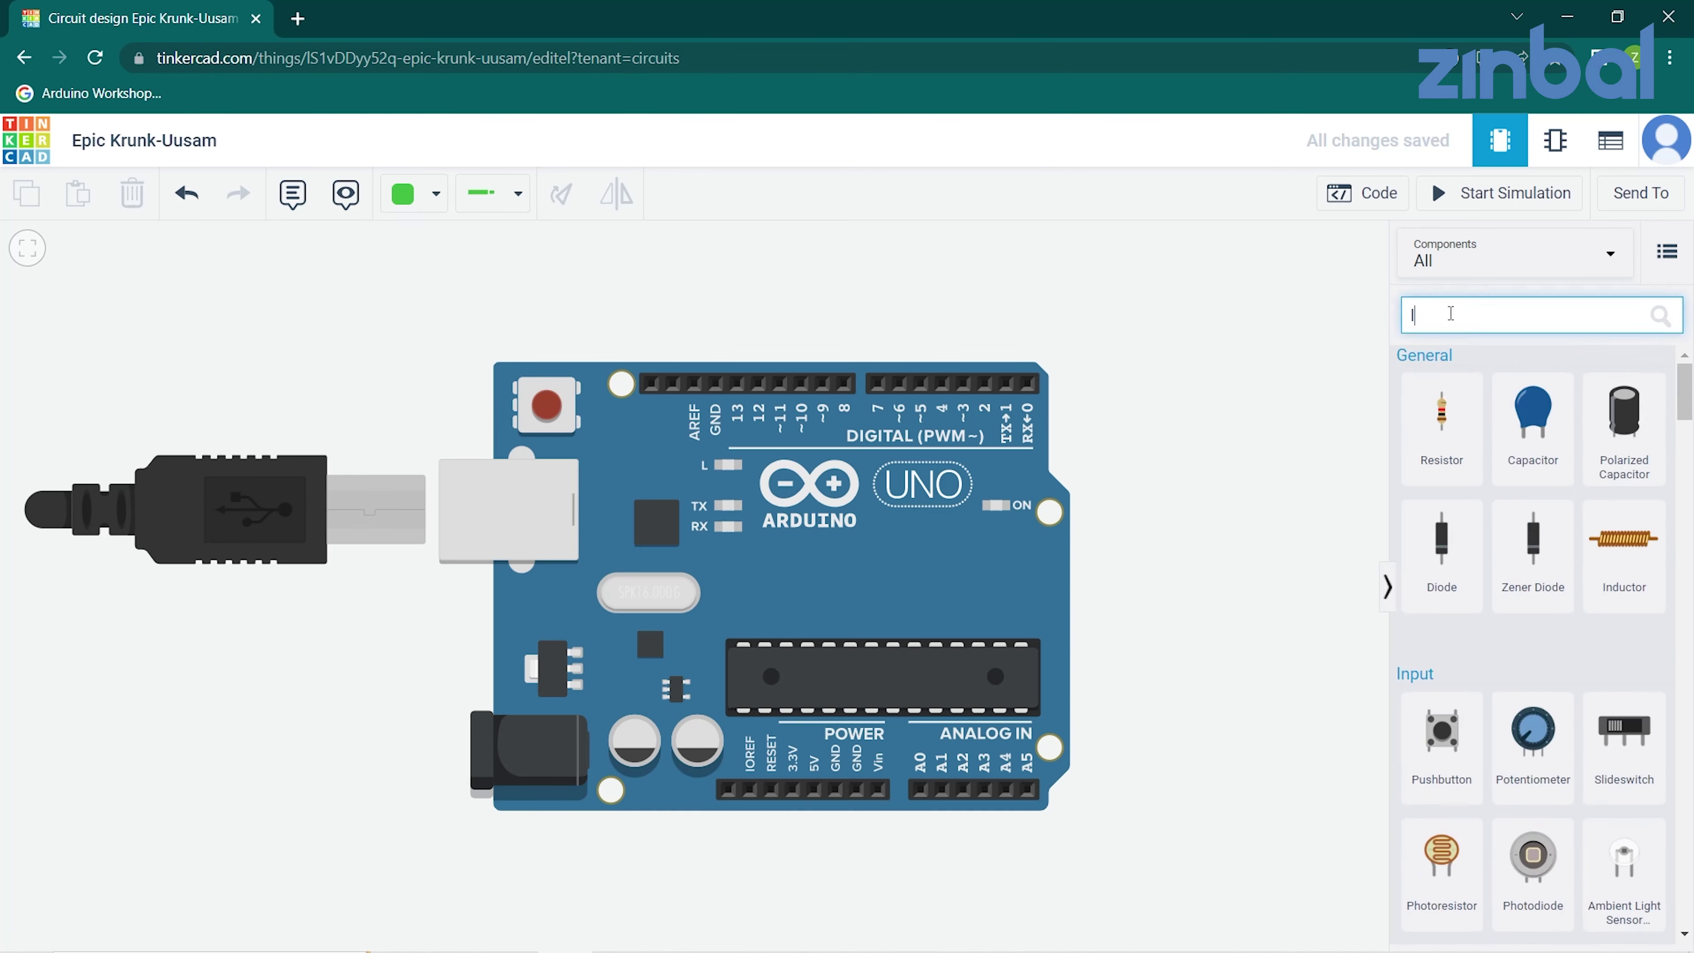
pyautogui.write('ed')
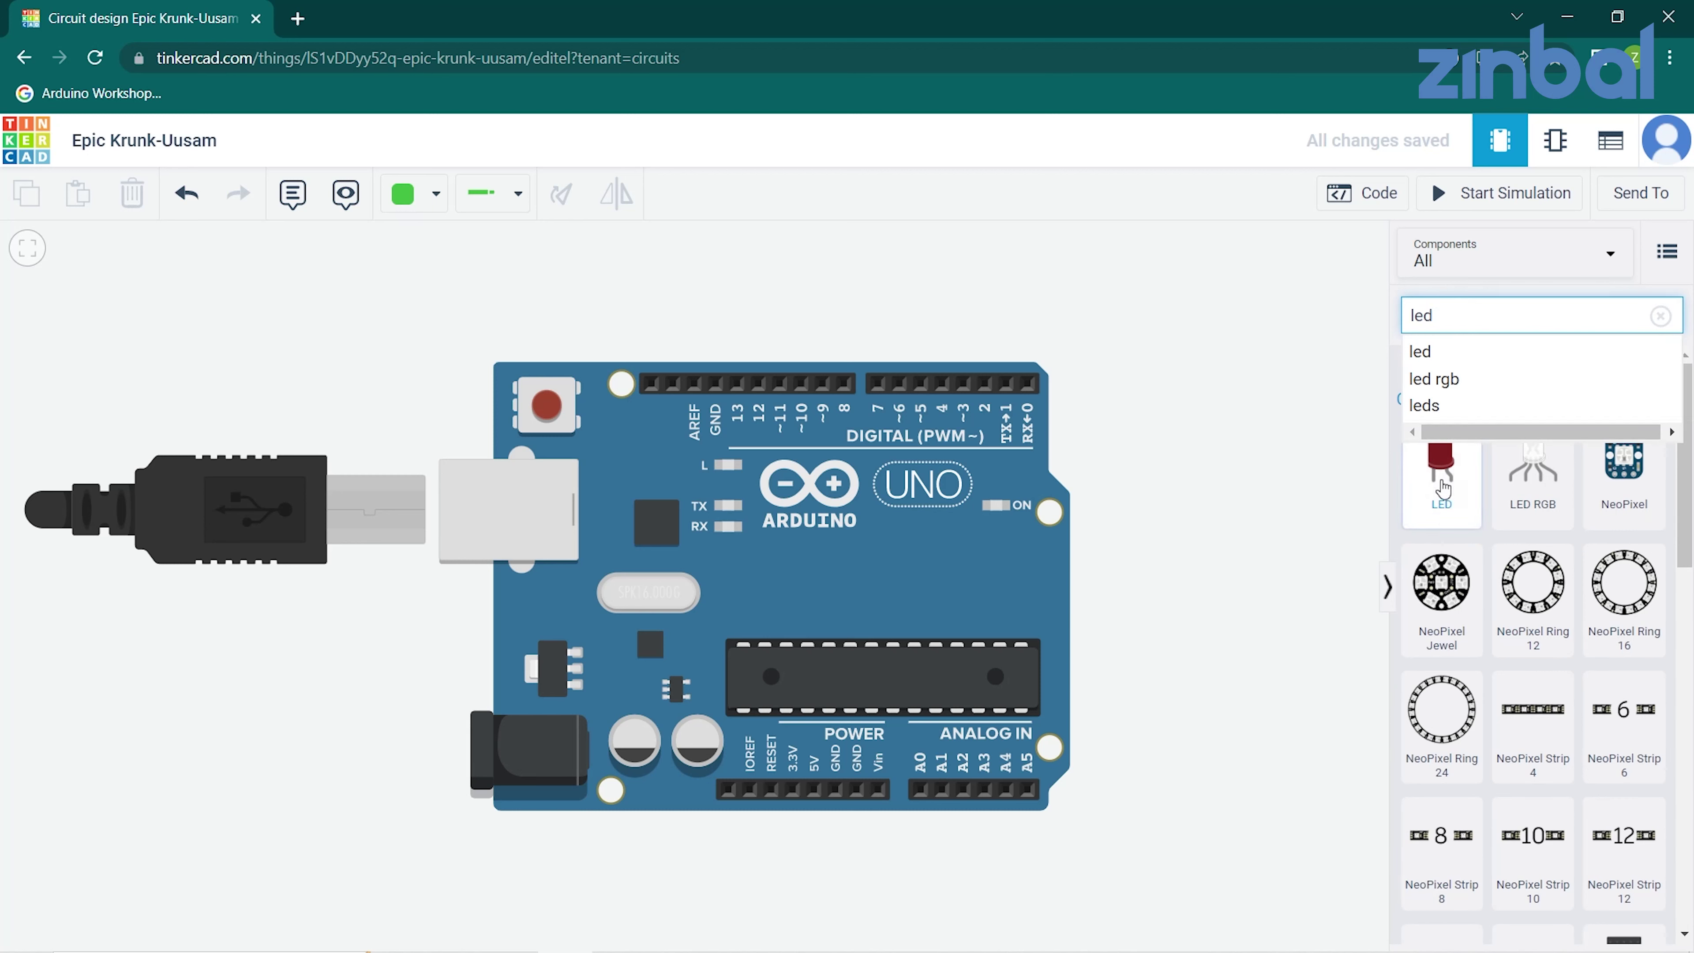
pyautogui.moveTo(1439, 454); pyautogui.dragTo(917, 304)
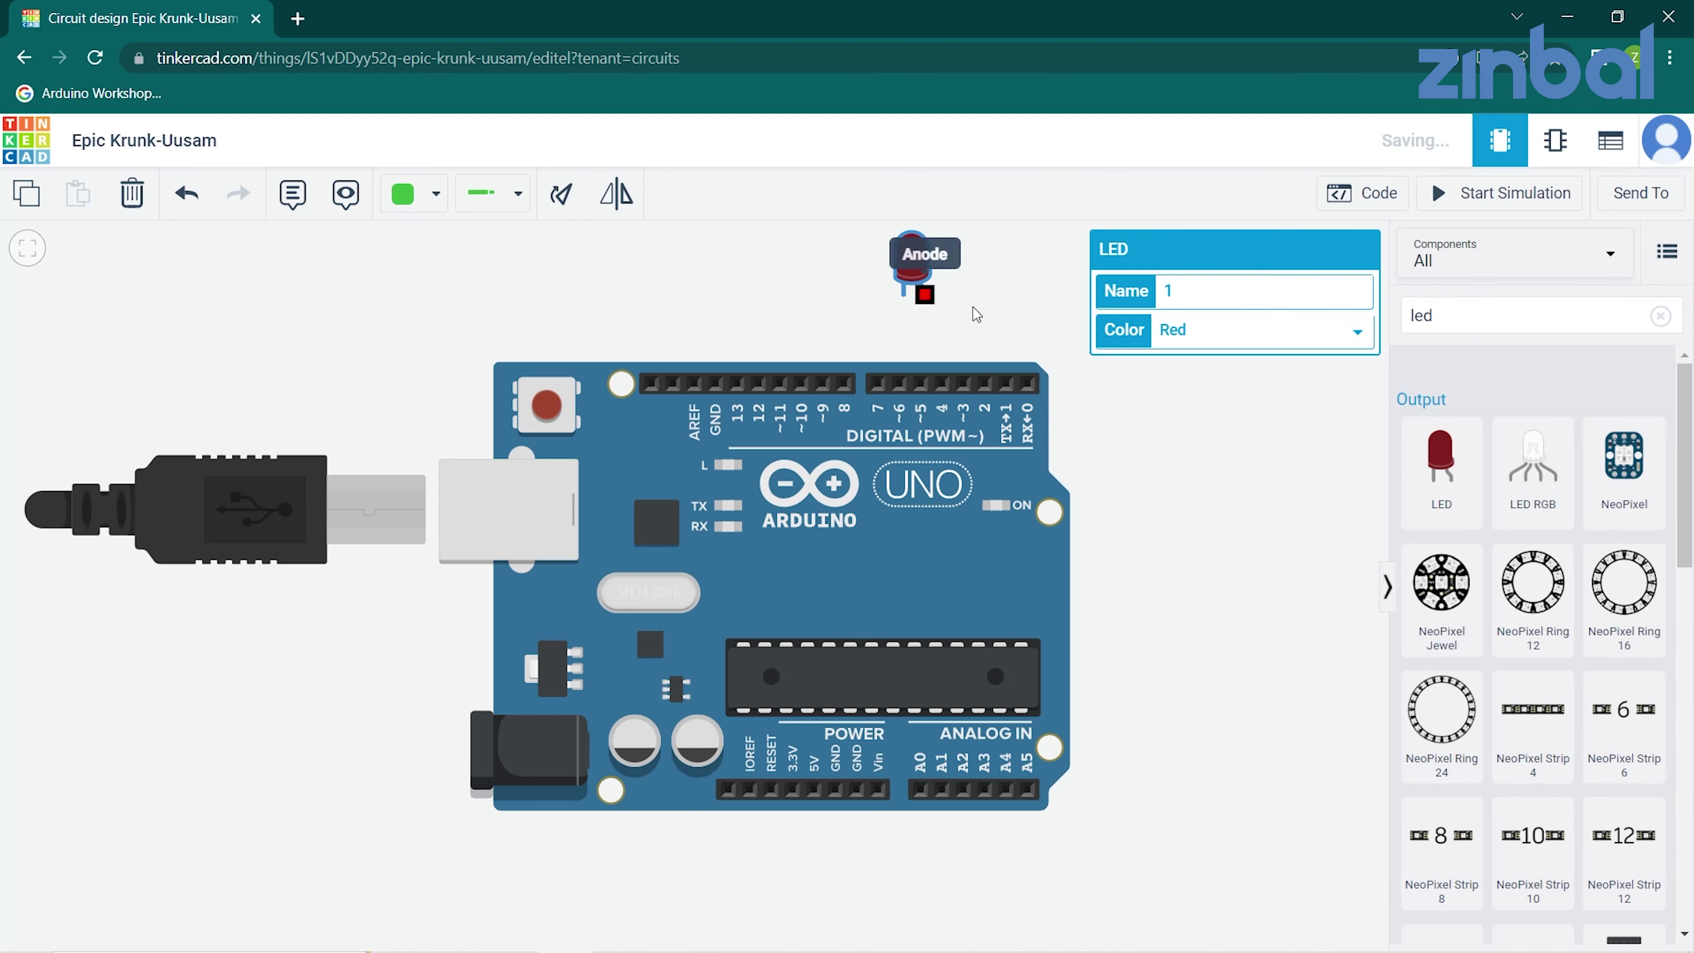
# Wire the LED cathode to pin ~6 and the anode to pin ~5.
pyautogui.click(1005, 308)
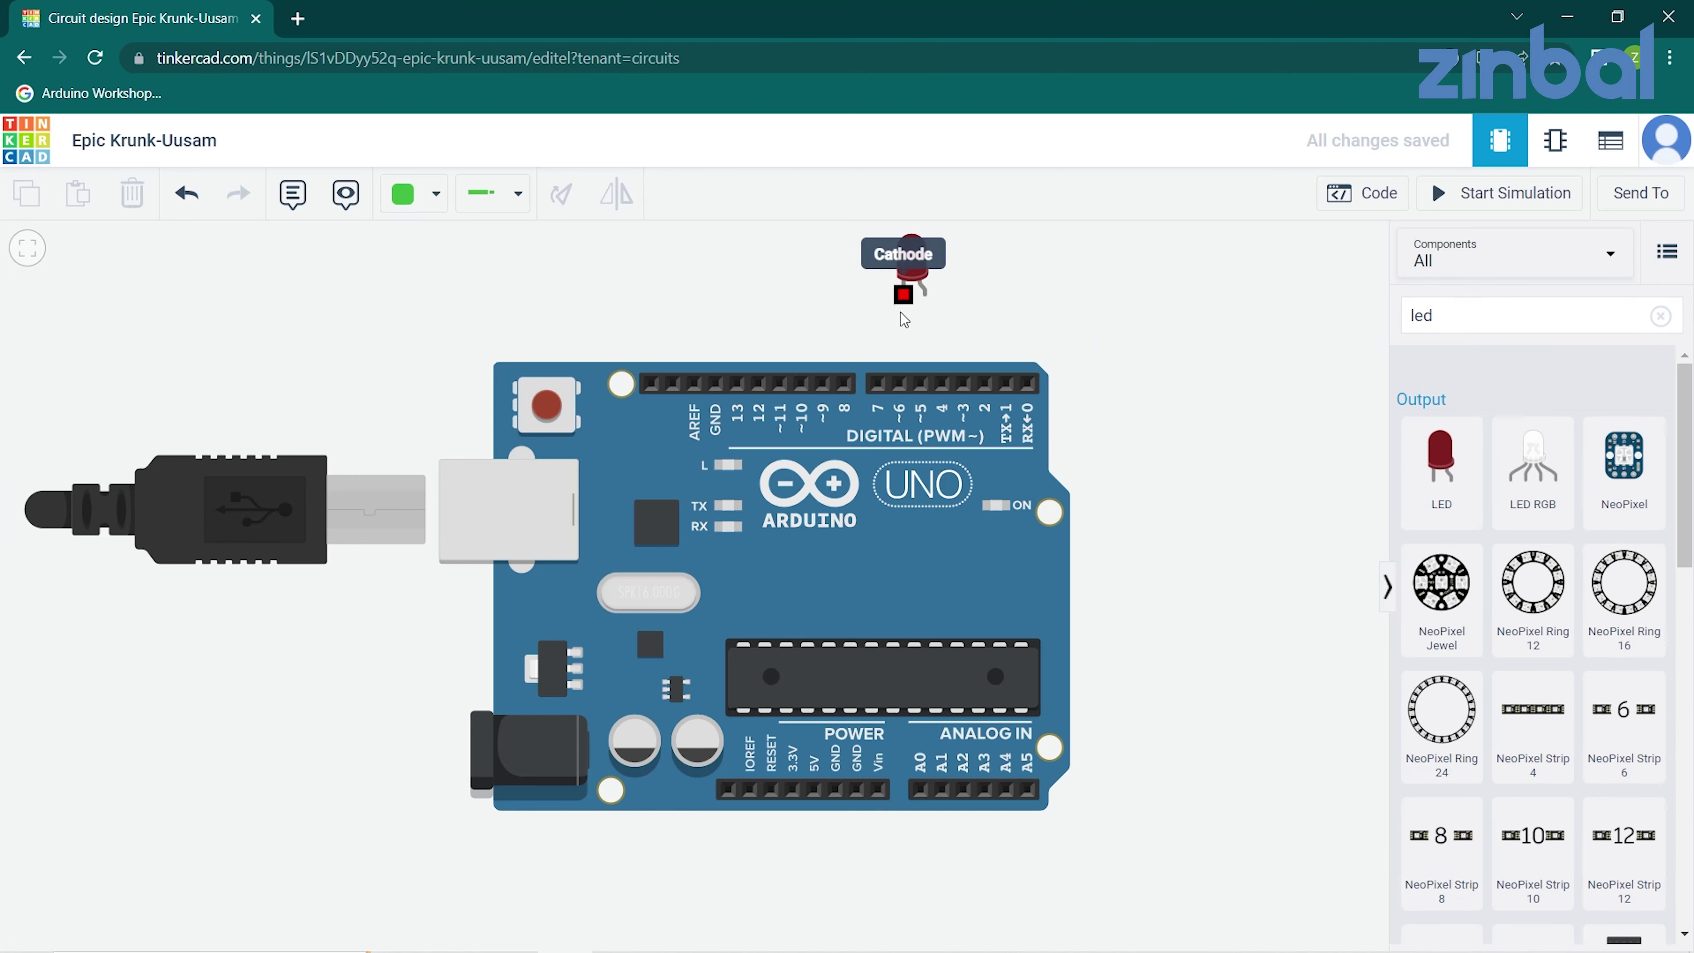
pyautogui.click(902, 295)
pyautogui.click(899, 384)
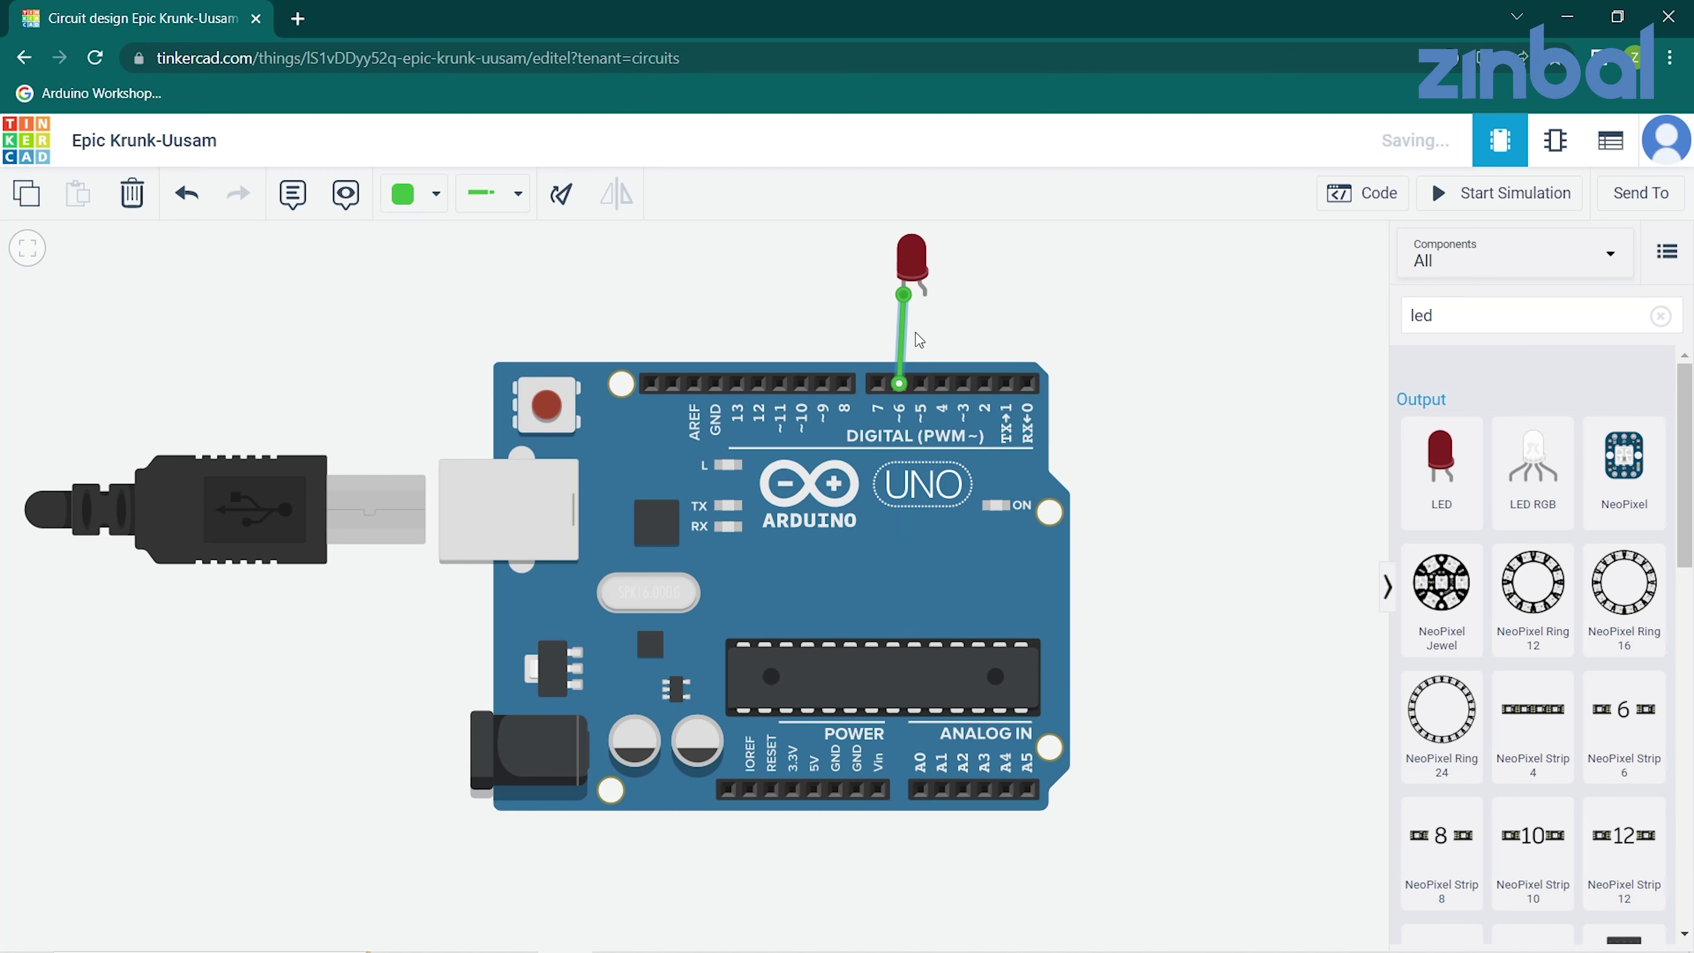
pyautogui.click(924, 294)
pyautogui.click(921, 384)
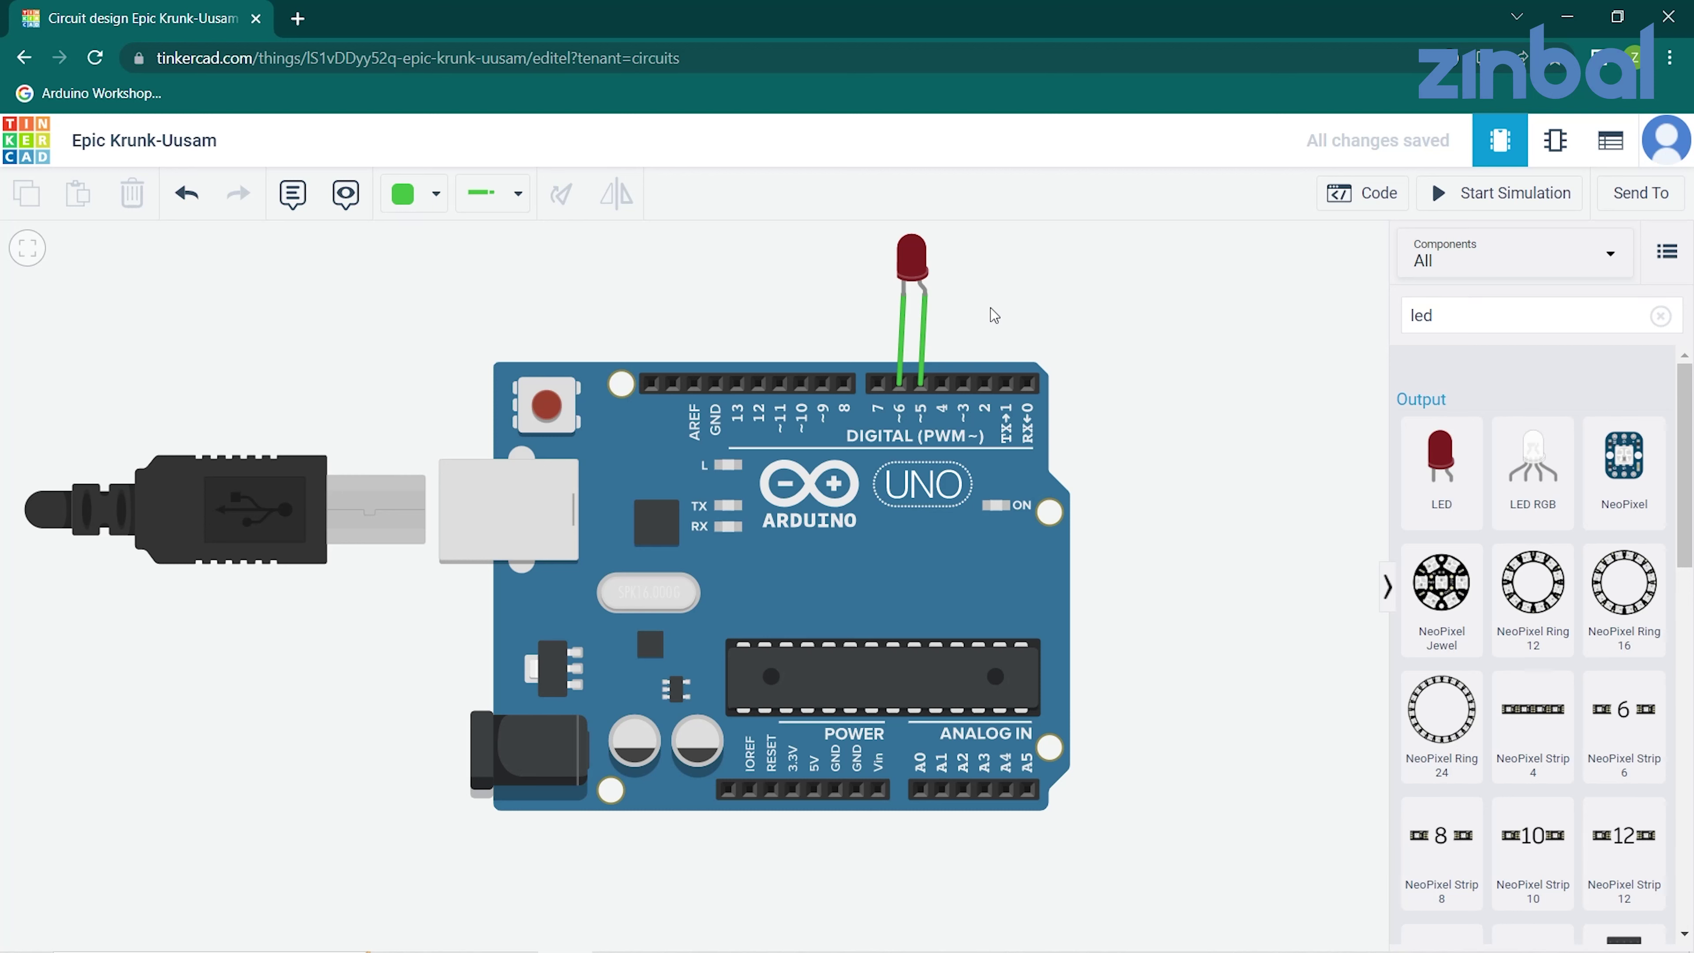
# Delete the LED and its wires, then recentre the board.
pyautogui.click(919, 276)
pyautogui.press('Delete')
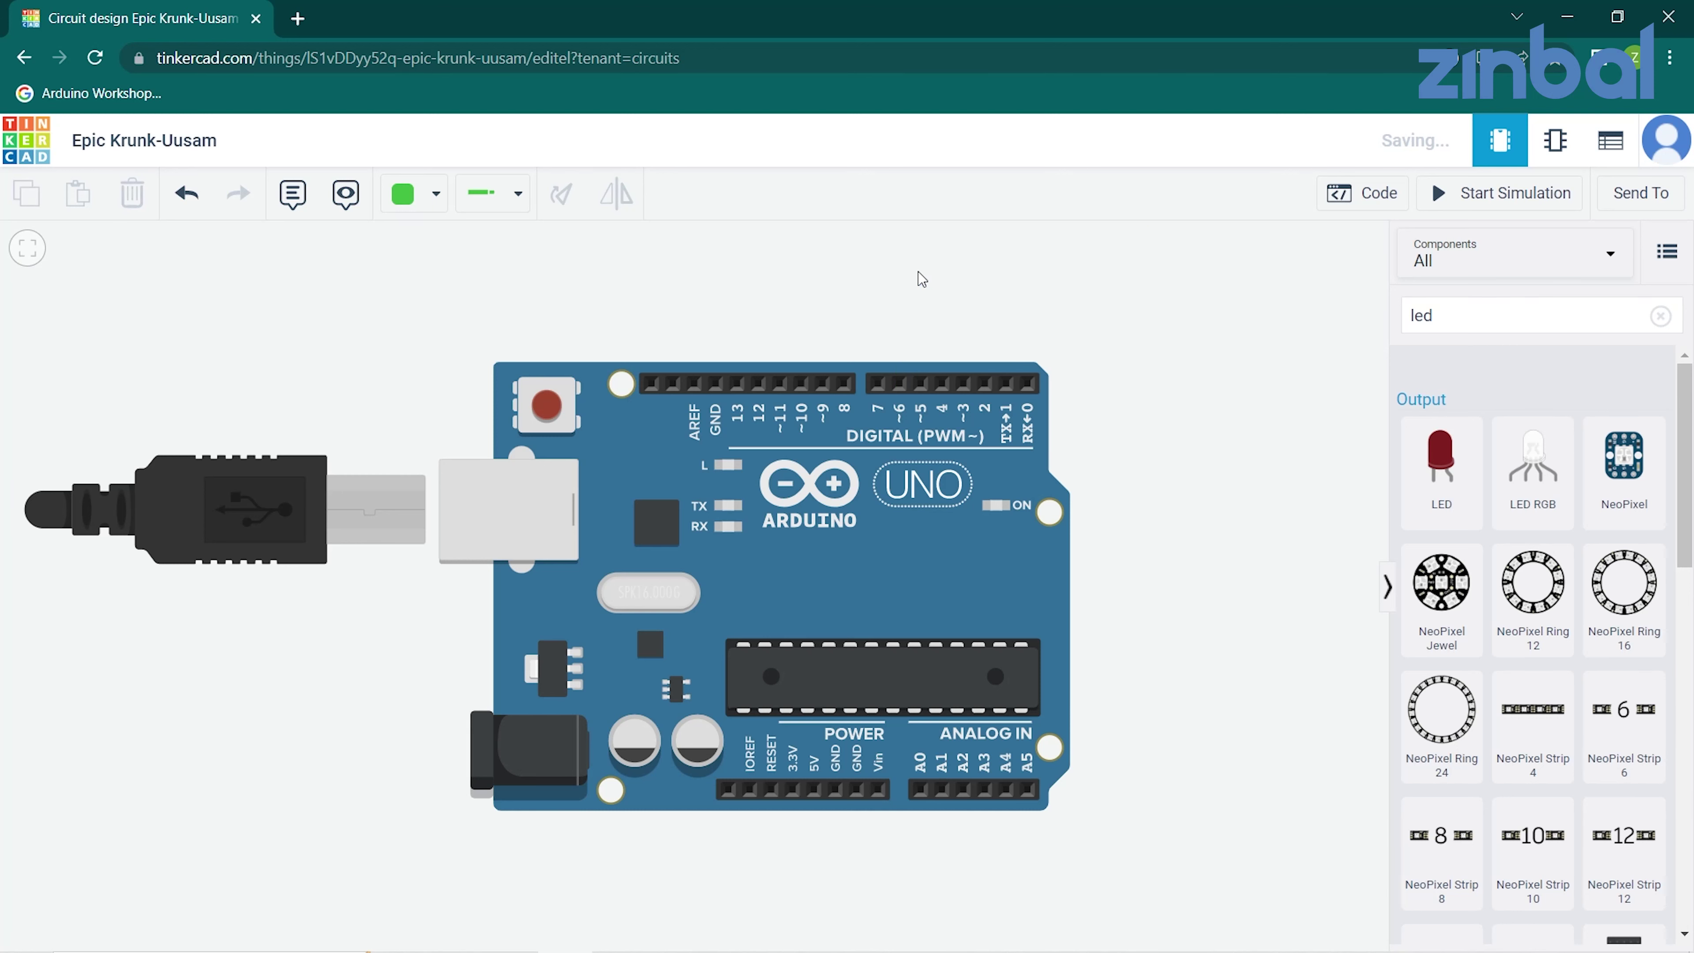
pyautogui.moveTo(1148, 469); pyautogui.dragTo(1171, 533)
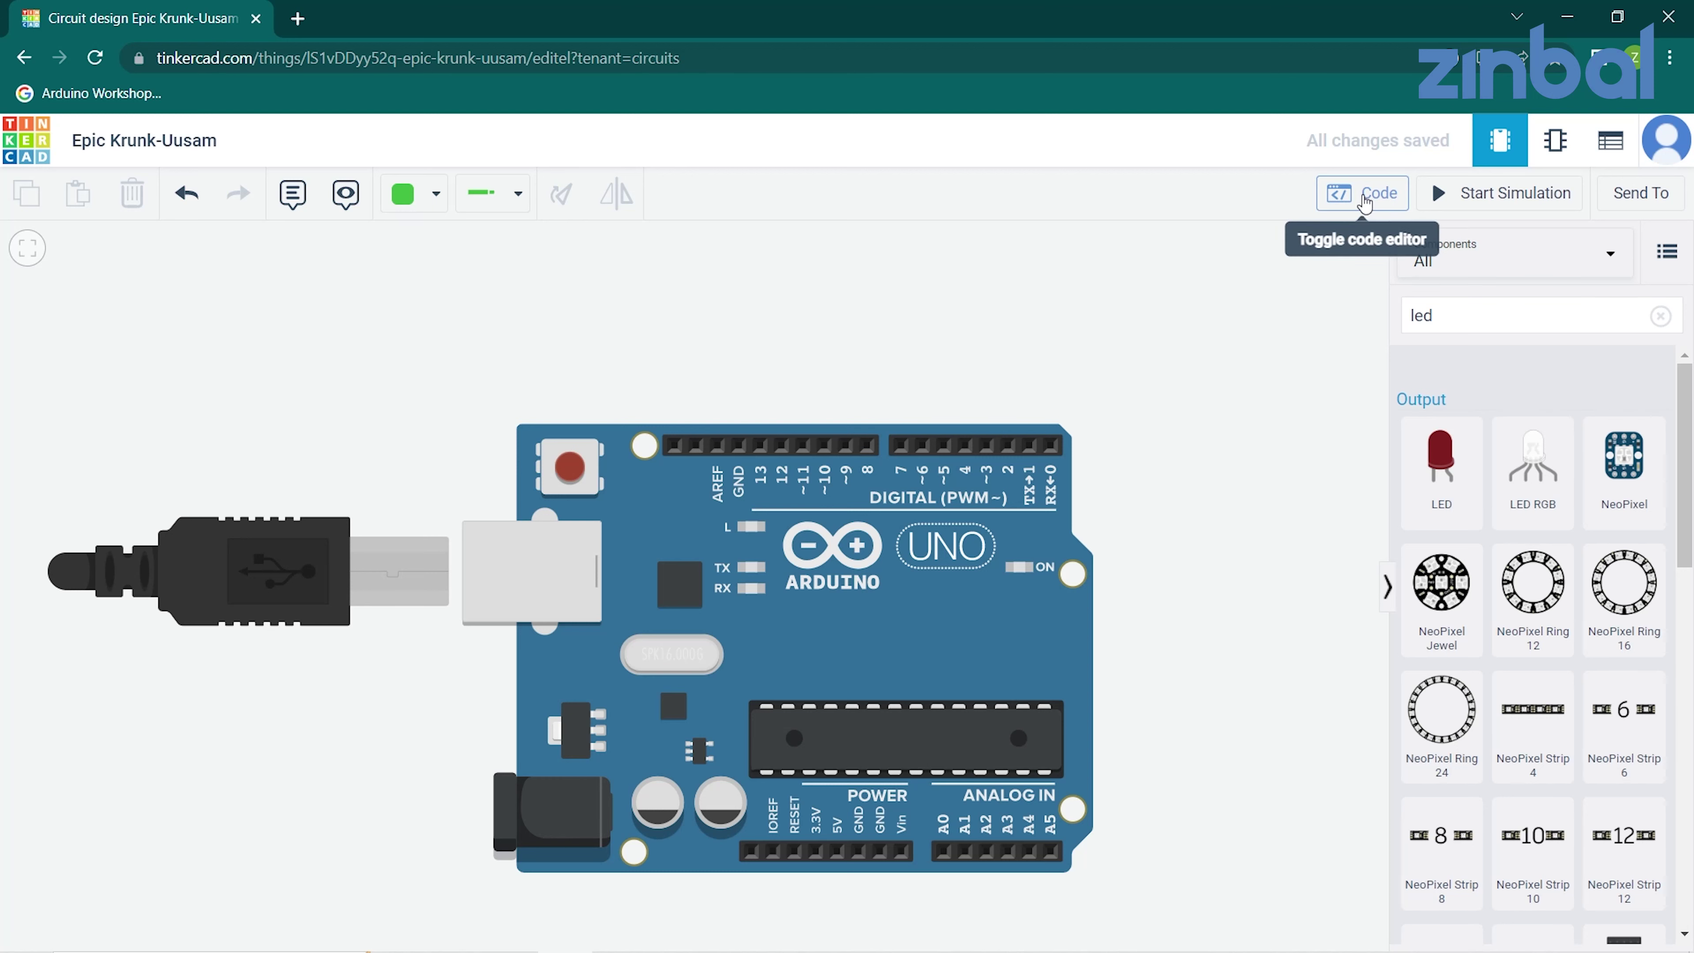
# With the Code panel open, delete the Arduino board and confirm its removal.
pyautogui.click(1400, 197)
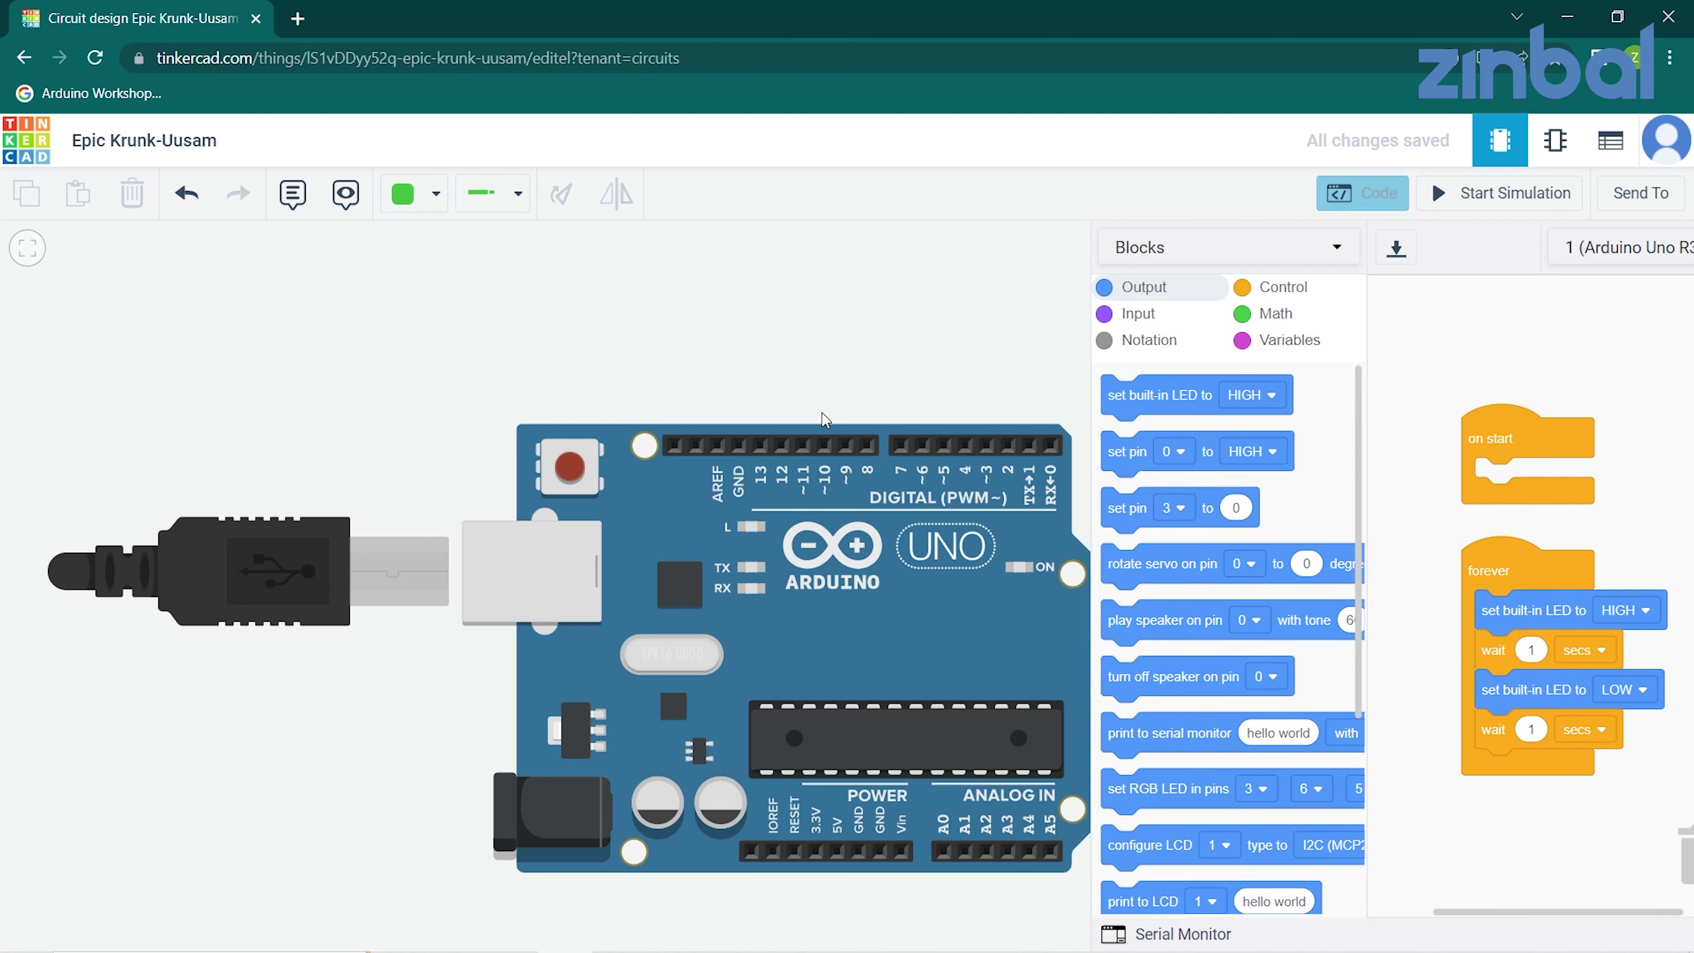
pyautogui.click(921, 606)
pyautogui.press('Delete')
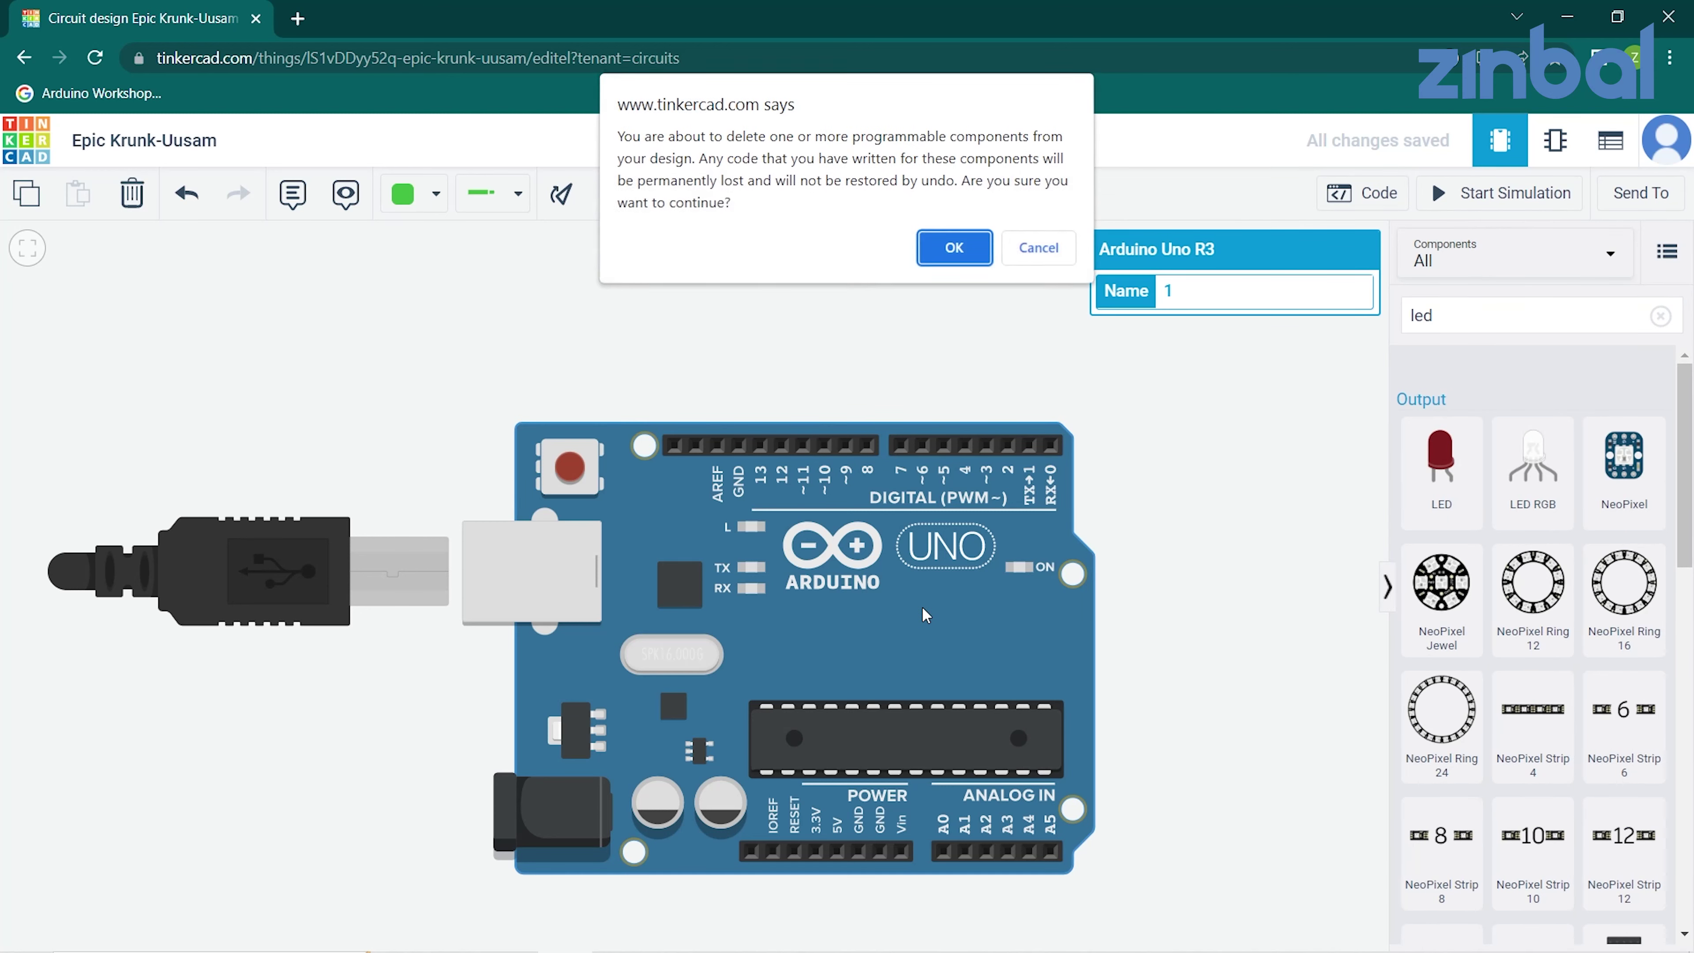
pyautogui.click(954, 249)
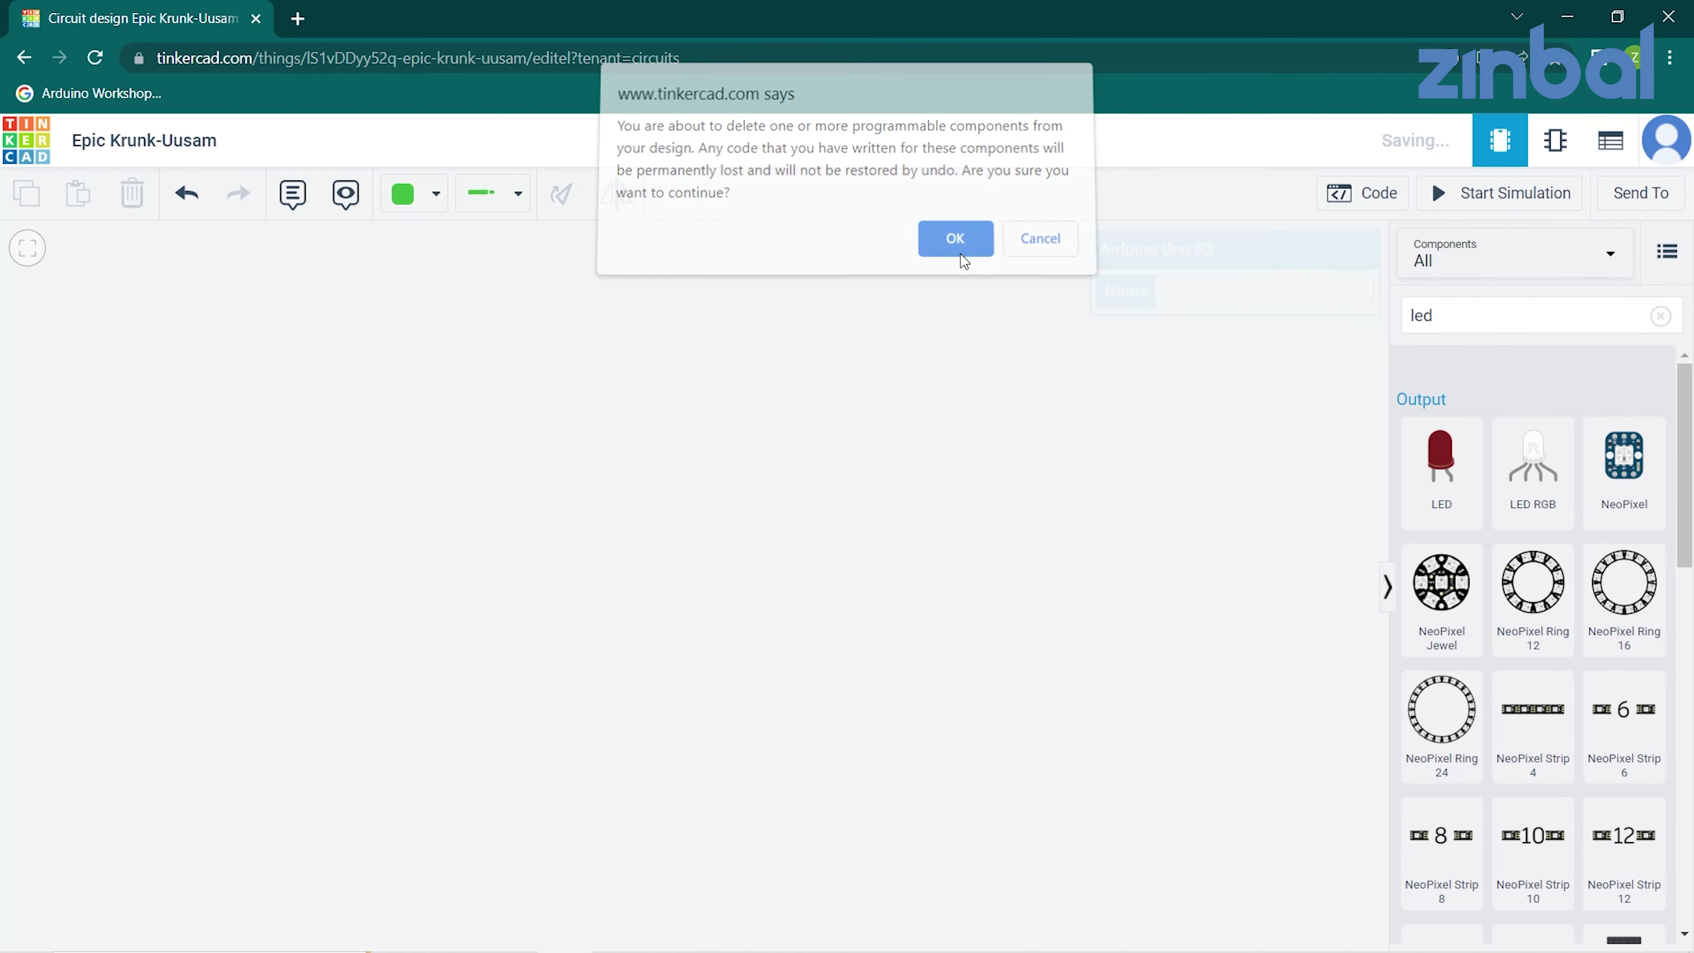
pyautogui.click(1346, 200)
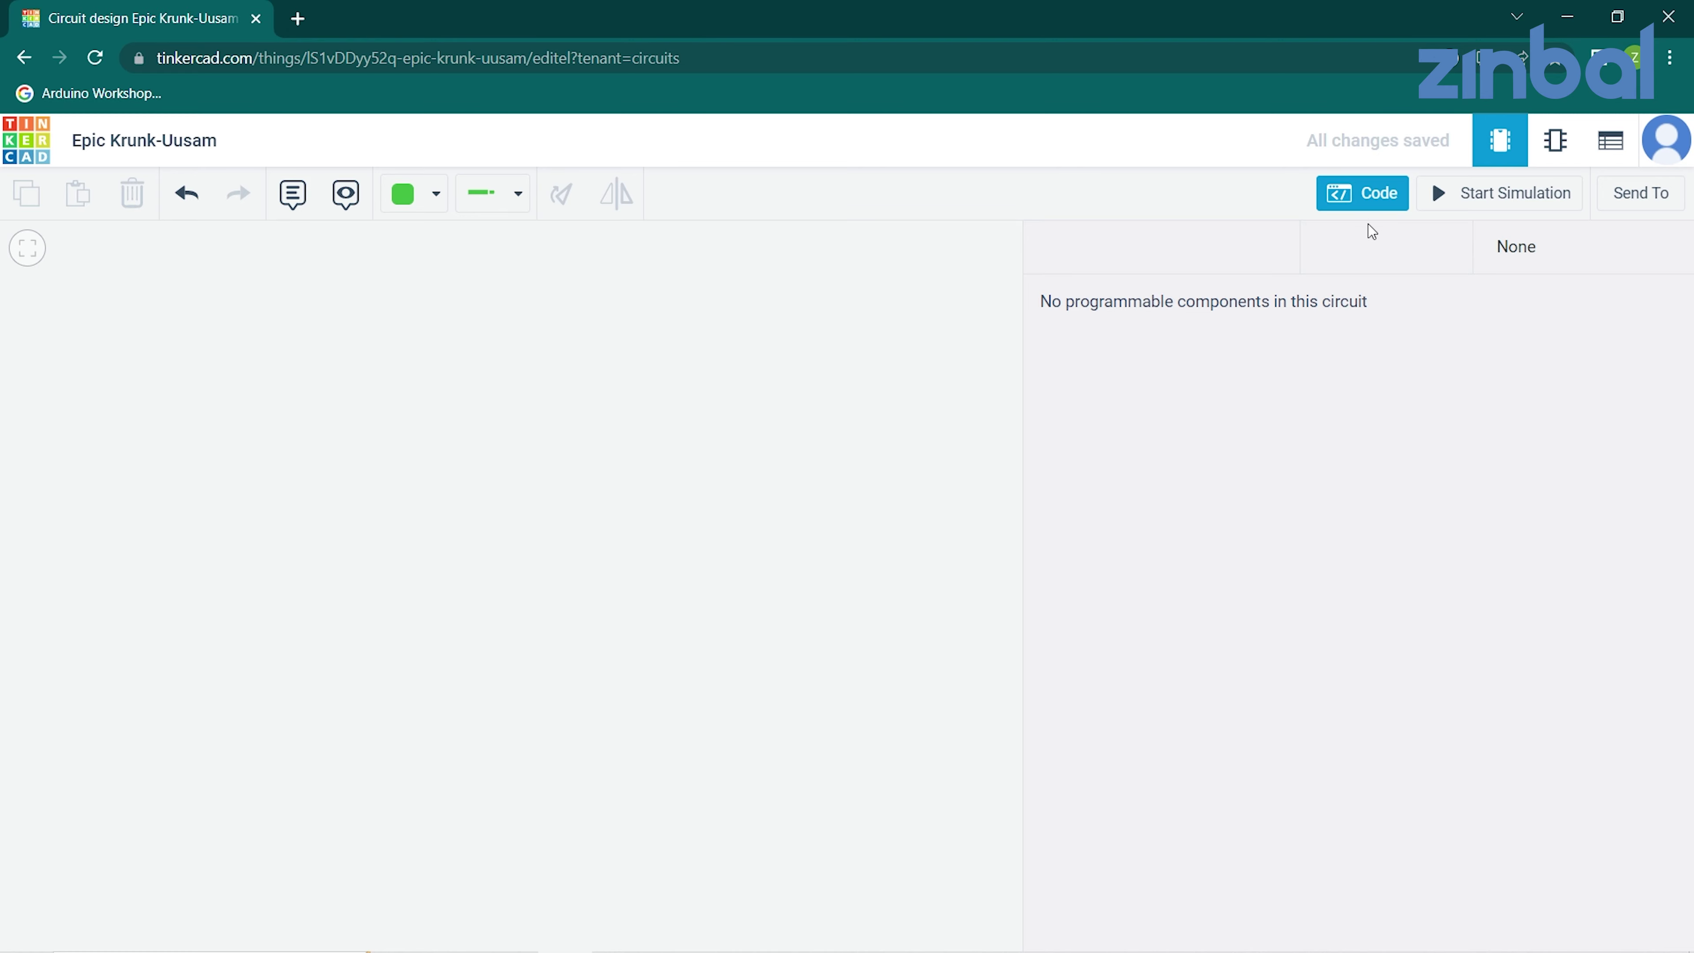
# Clear the 'led' search, search 'arduino', and drag an Arduino Uno R3 onto the canvas.
pyautogui.click(1360, 205)
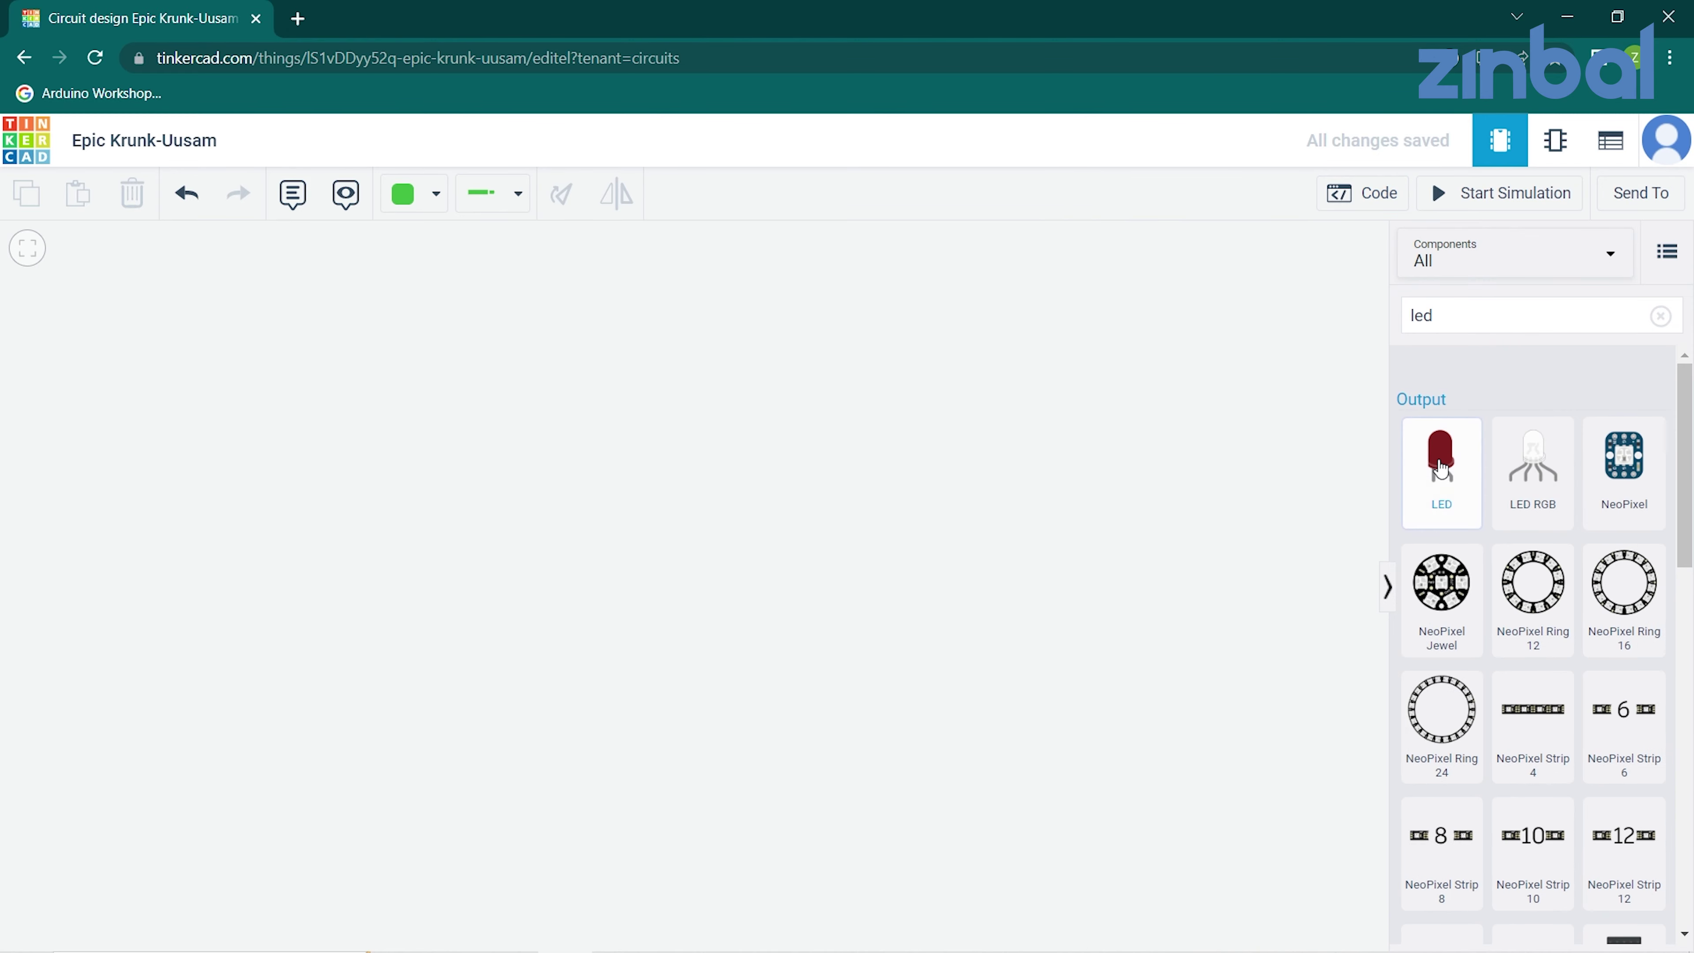
pyautogui.click(1660, 315)
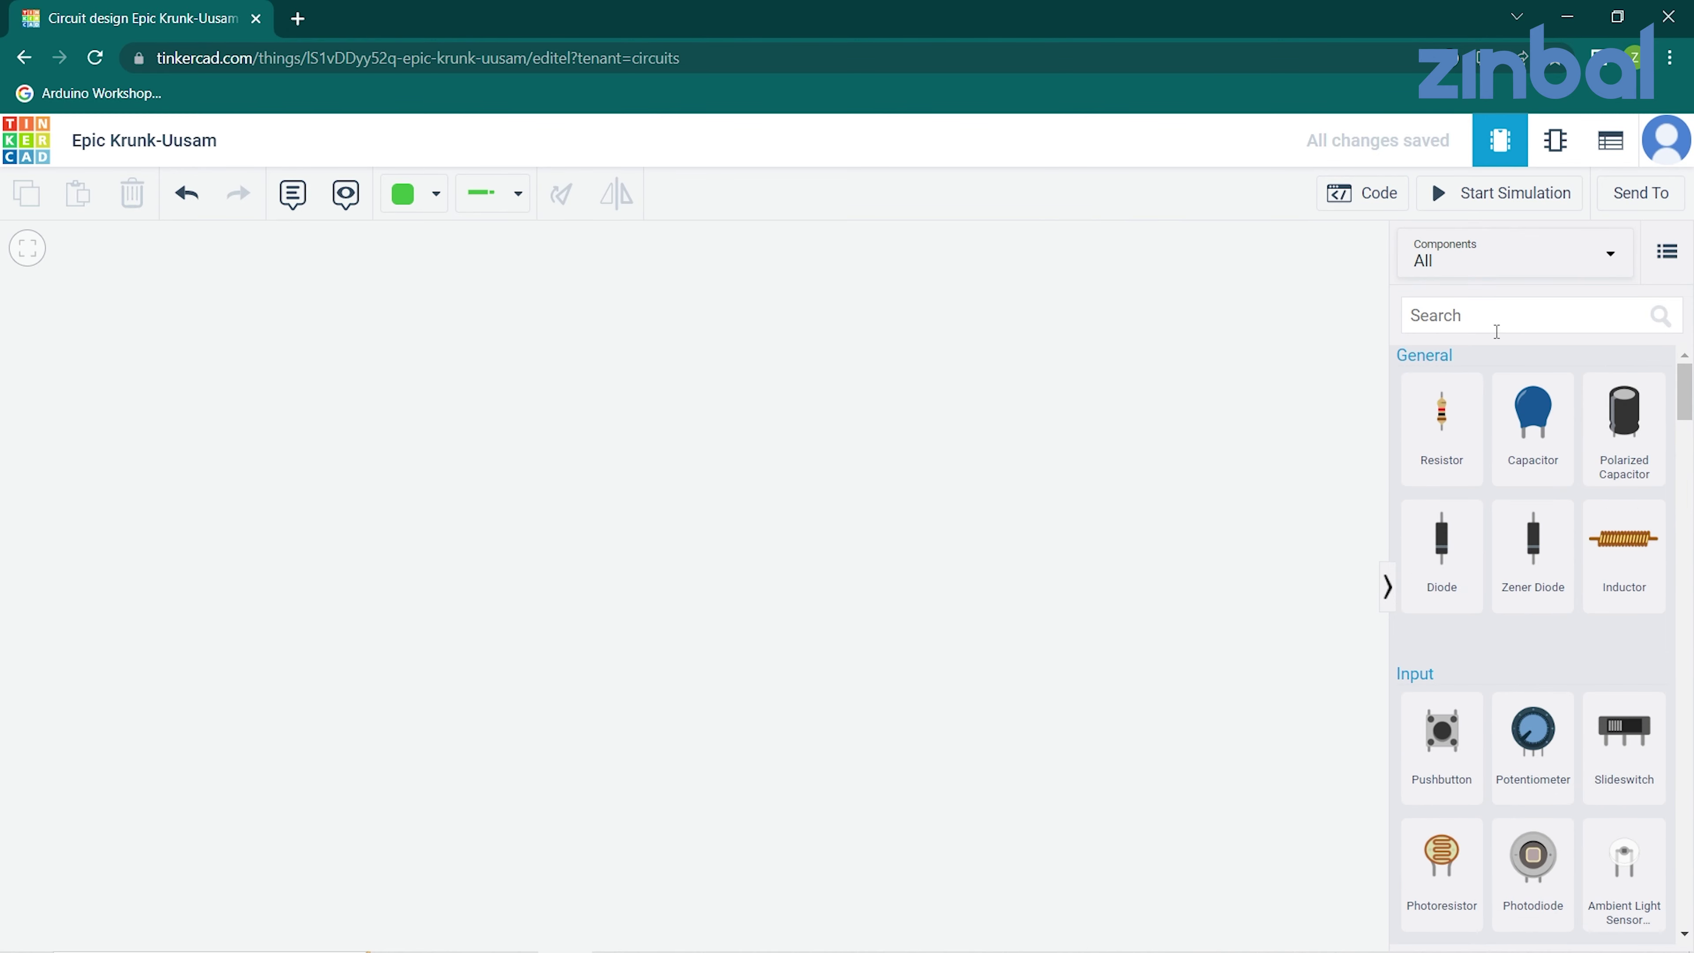
pyautogui.click(1486, 320)
pyautogui.write('ar')
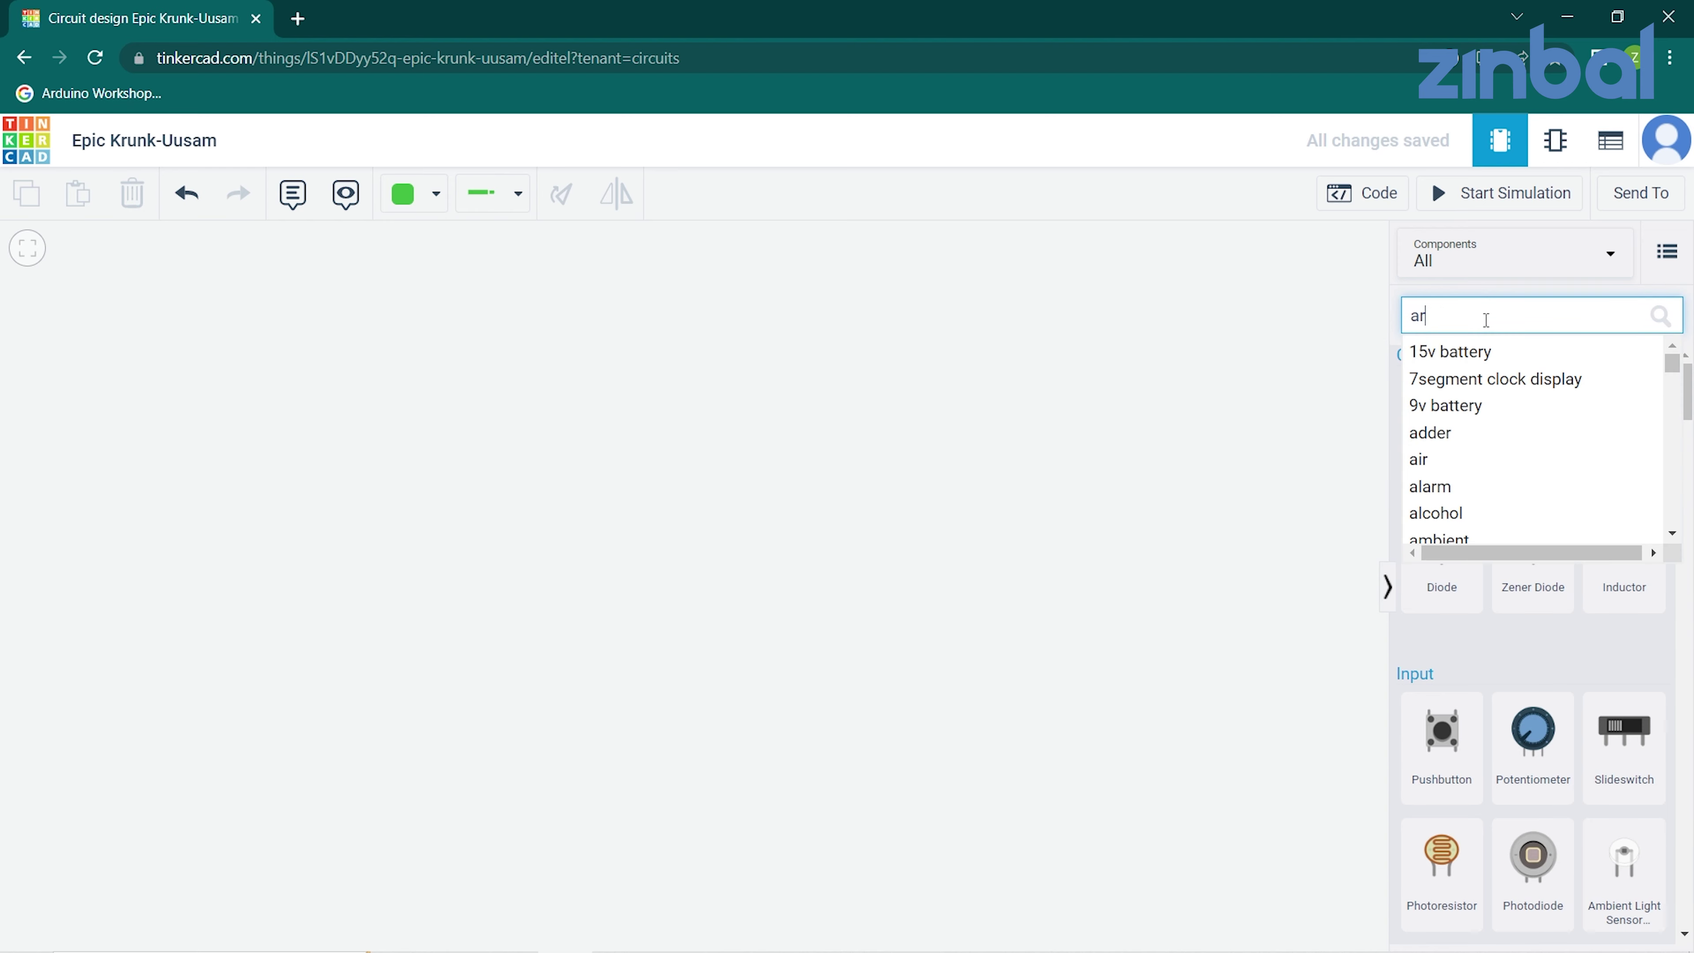
pyautogui.write('du')
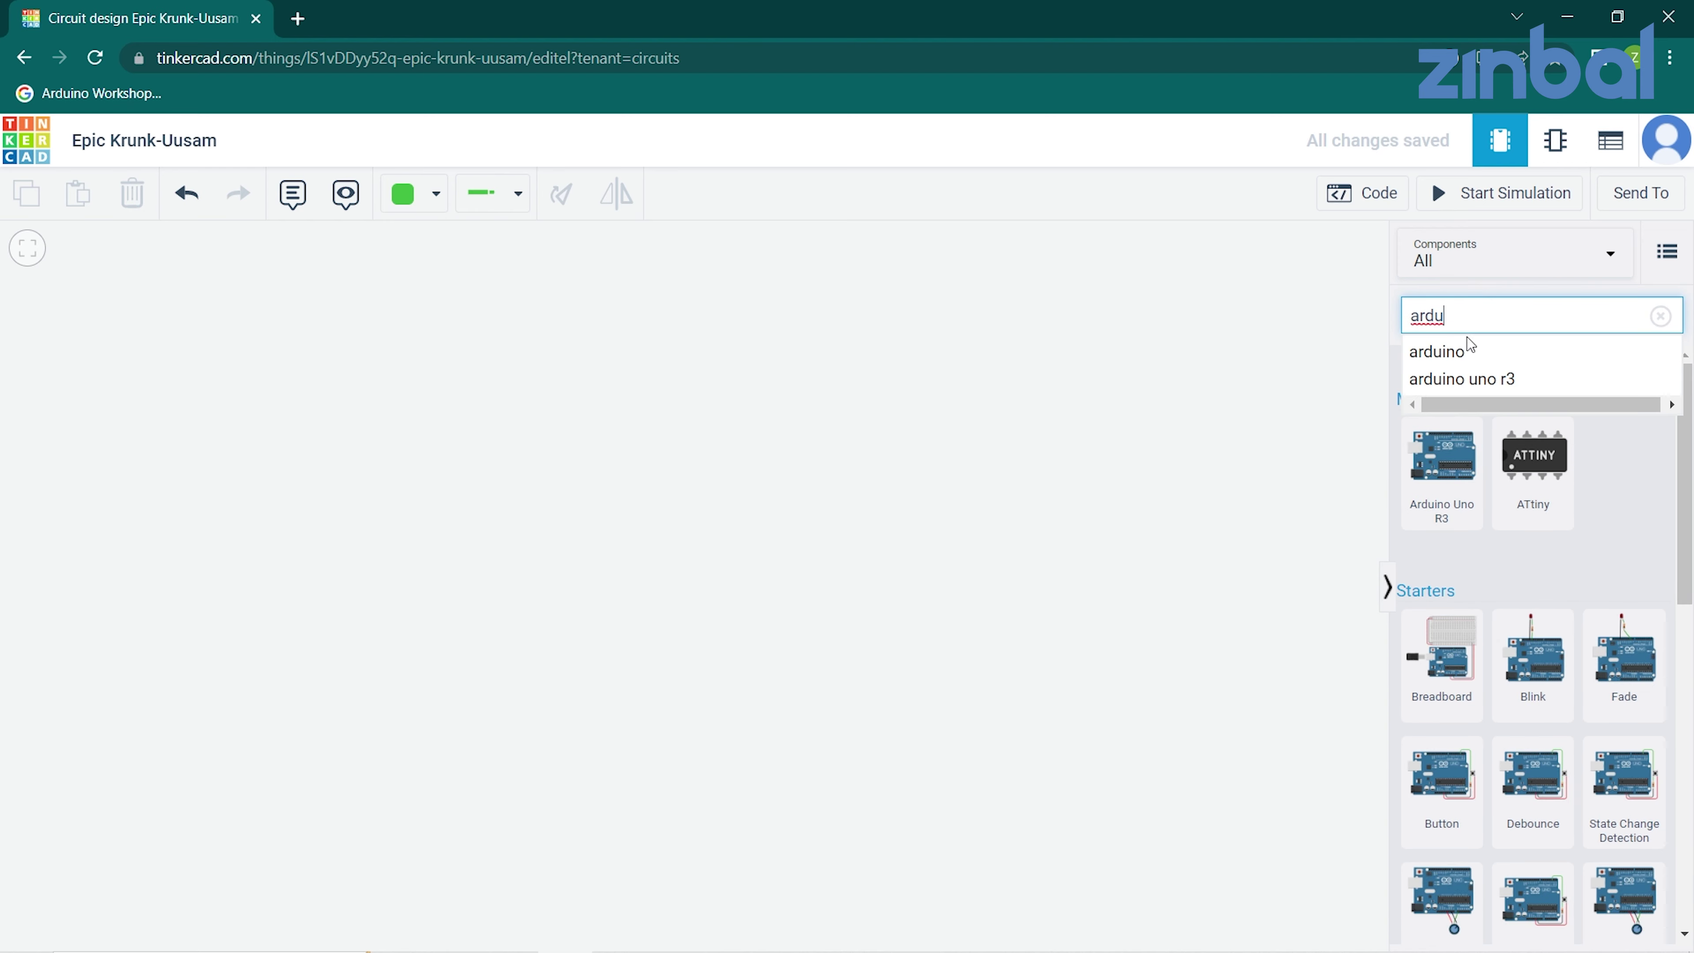
pyautogui.click(1461, 352)
pyautogui.moveTo(1447, 458); pyautogui.dragTo(1006, 480)
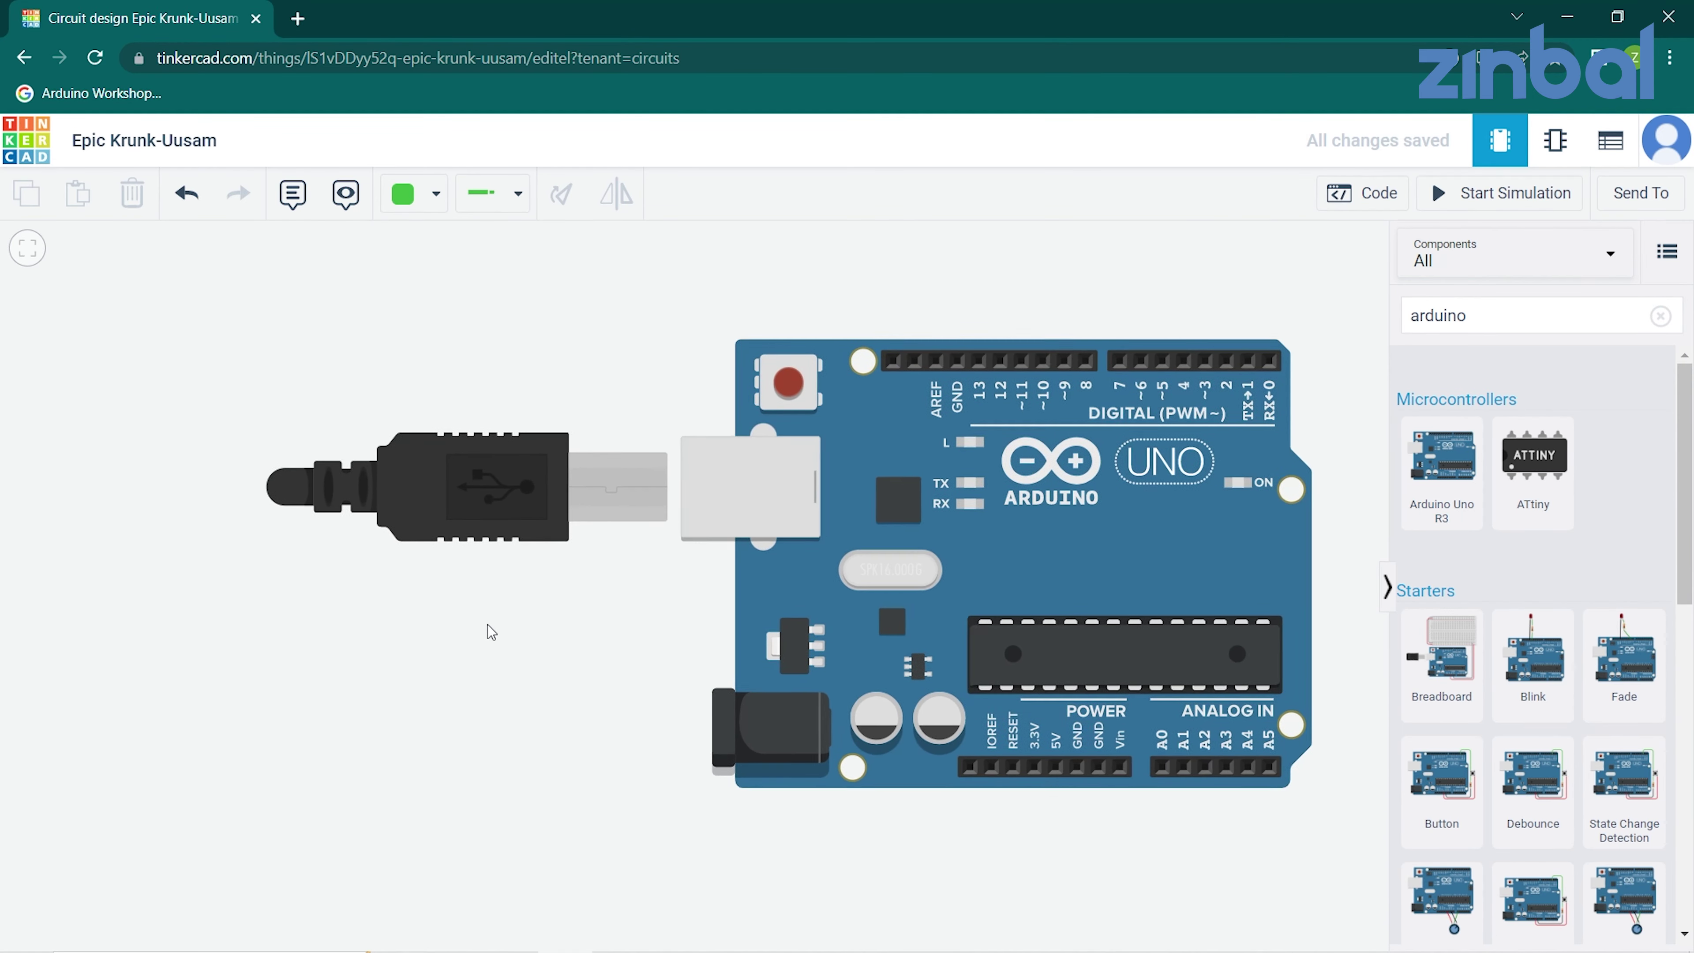
# Show the Arduino's default blink Blocks code and its Blocks / Blocks + Text / Text modes.
pyautogui.click(1376, 202)
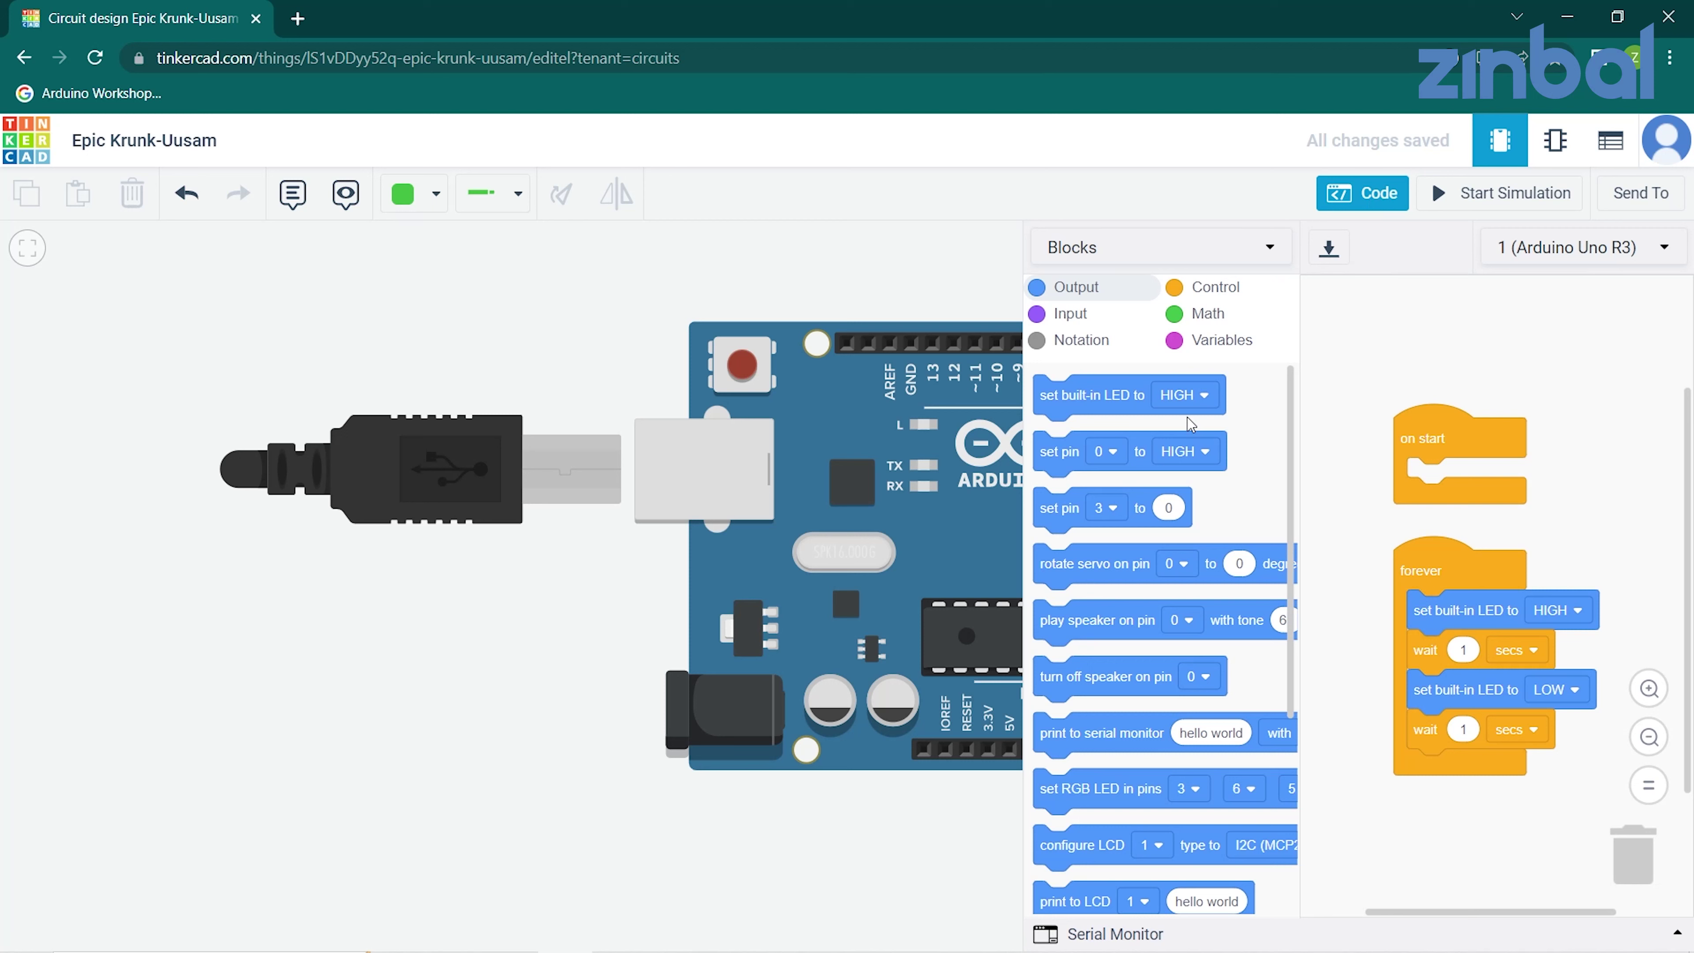
pyautogui.click(1232, 247)
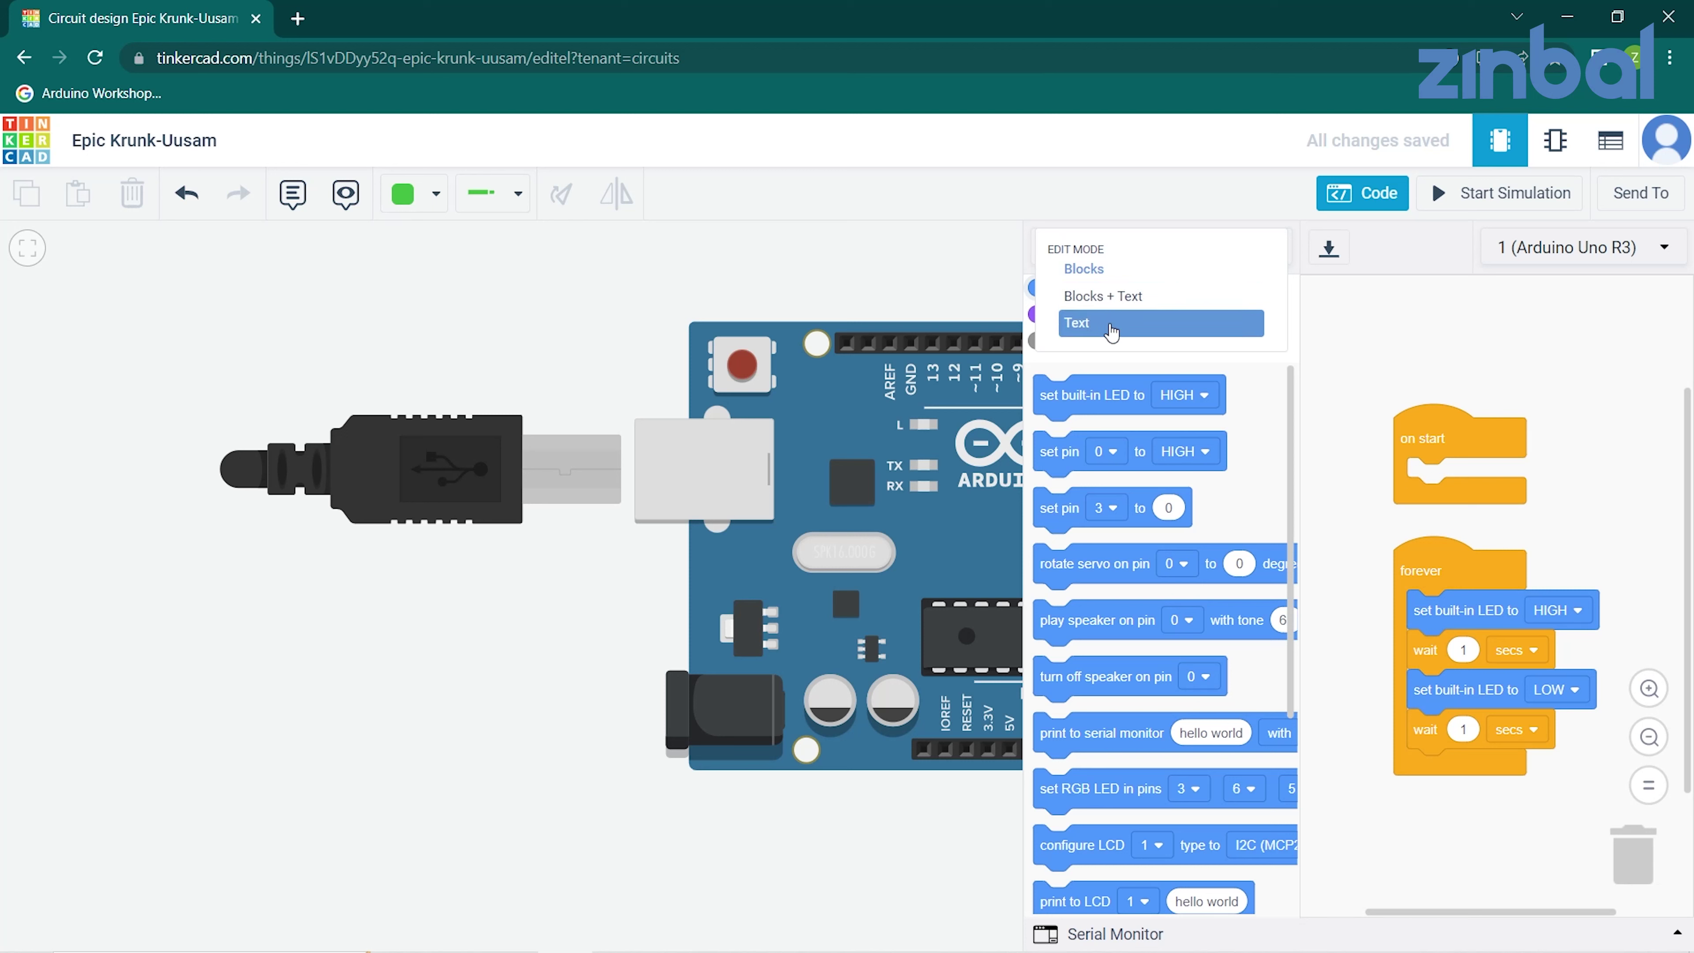
pyautogui.click(1329, 344)
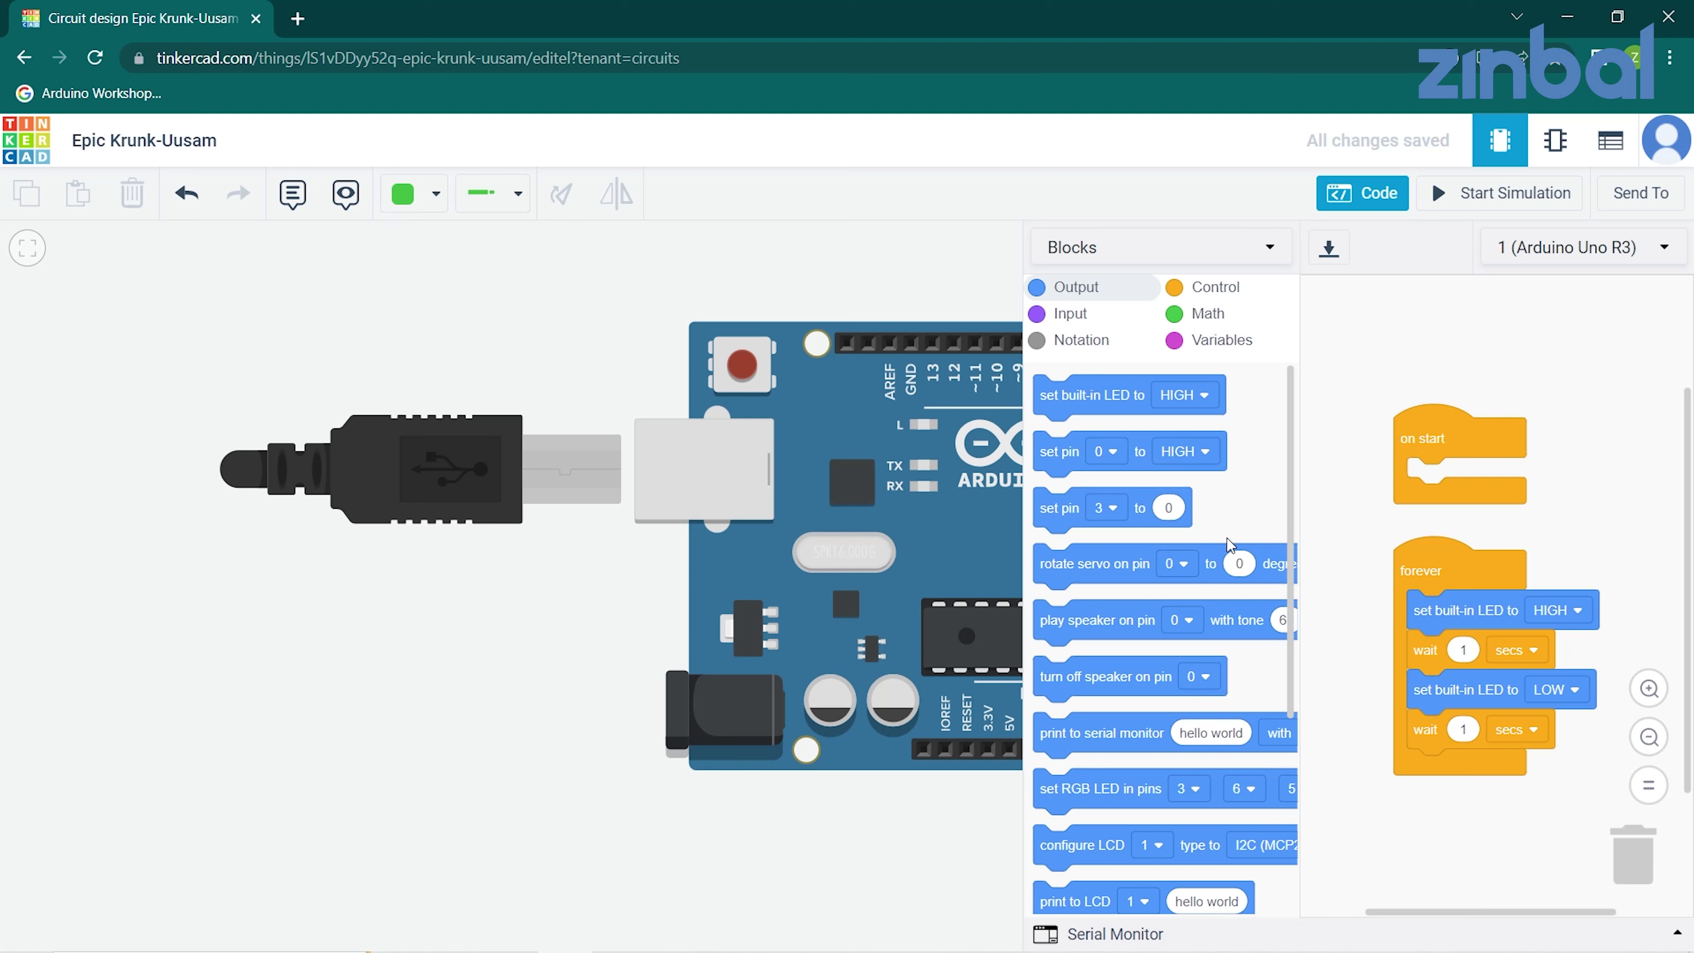
pyautogui.scroll(-1, 1161, 567)
pyautogui.scroll(1, 1166, 595)
pyautogui.click(1153, 253)
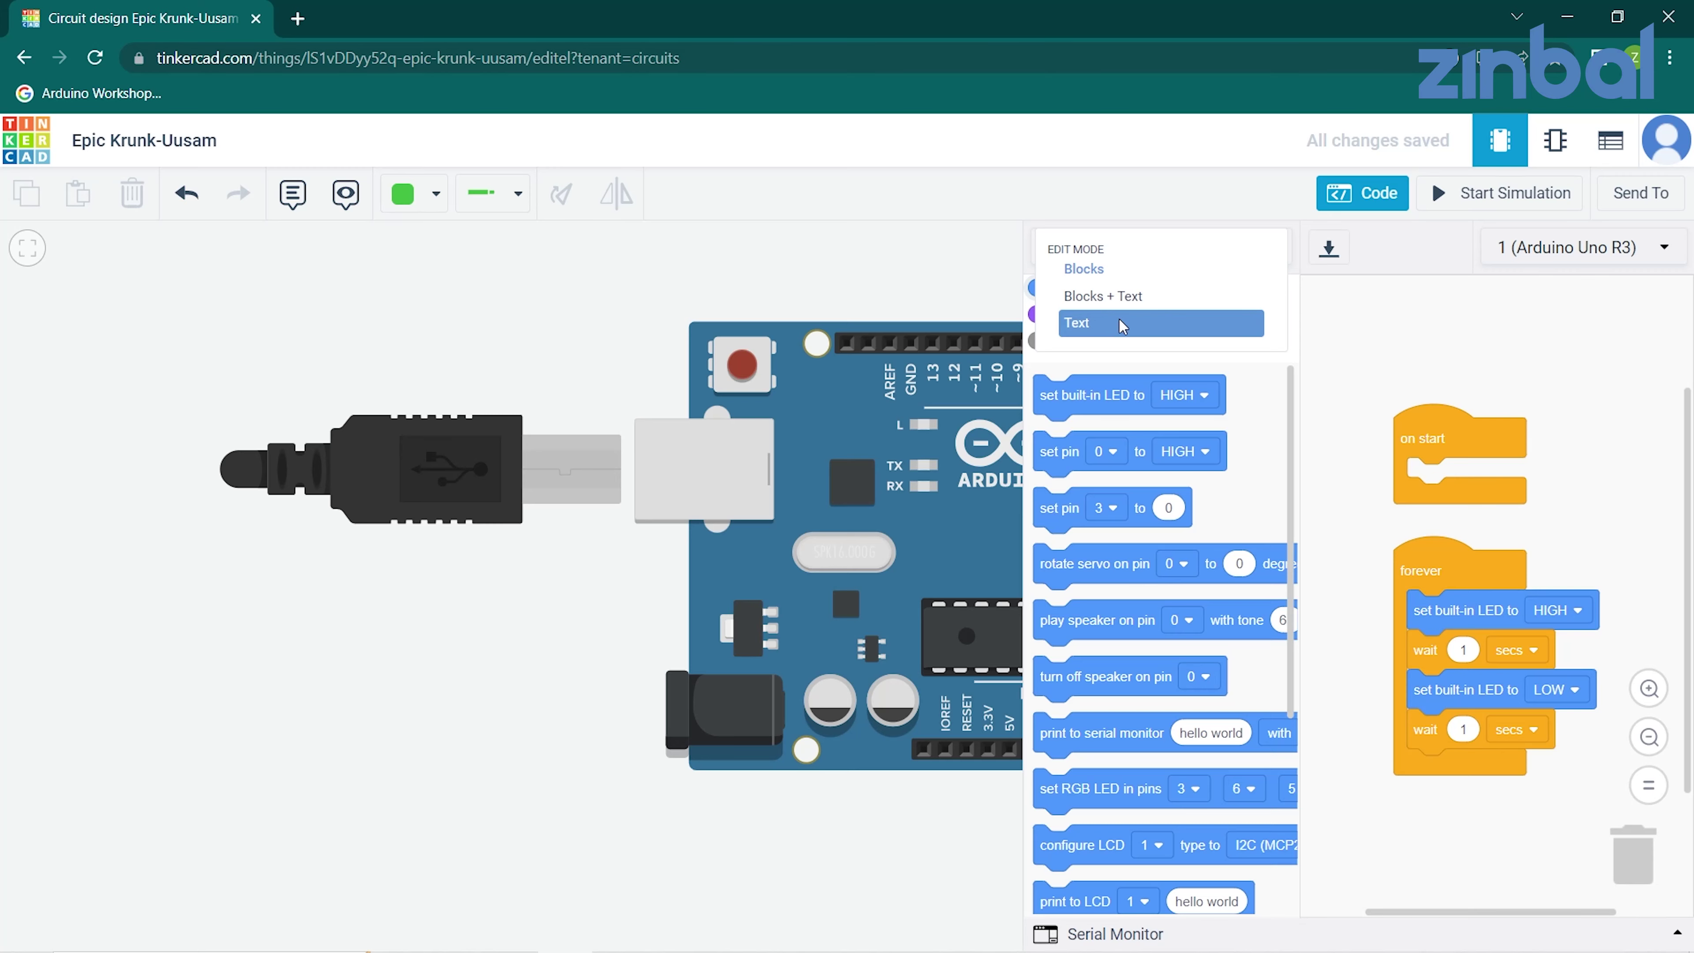
# Switch the Arduino code editor from Blocks to Text, accepting conversion to C++.
pyautogui.click(1120, 323)
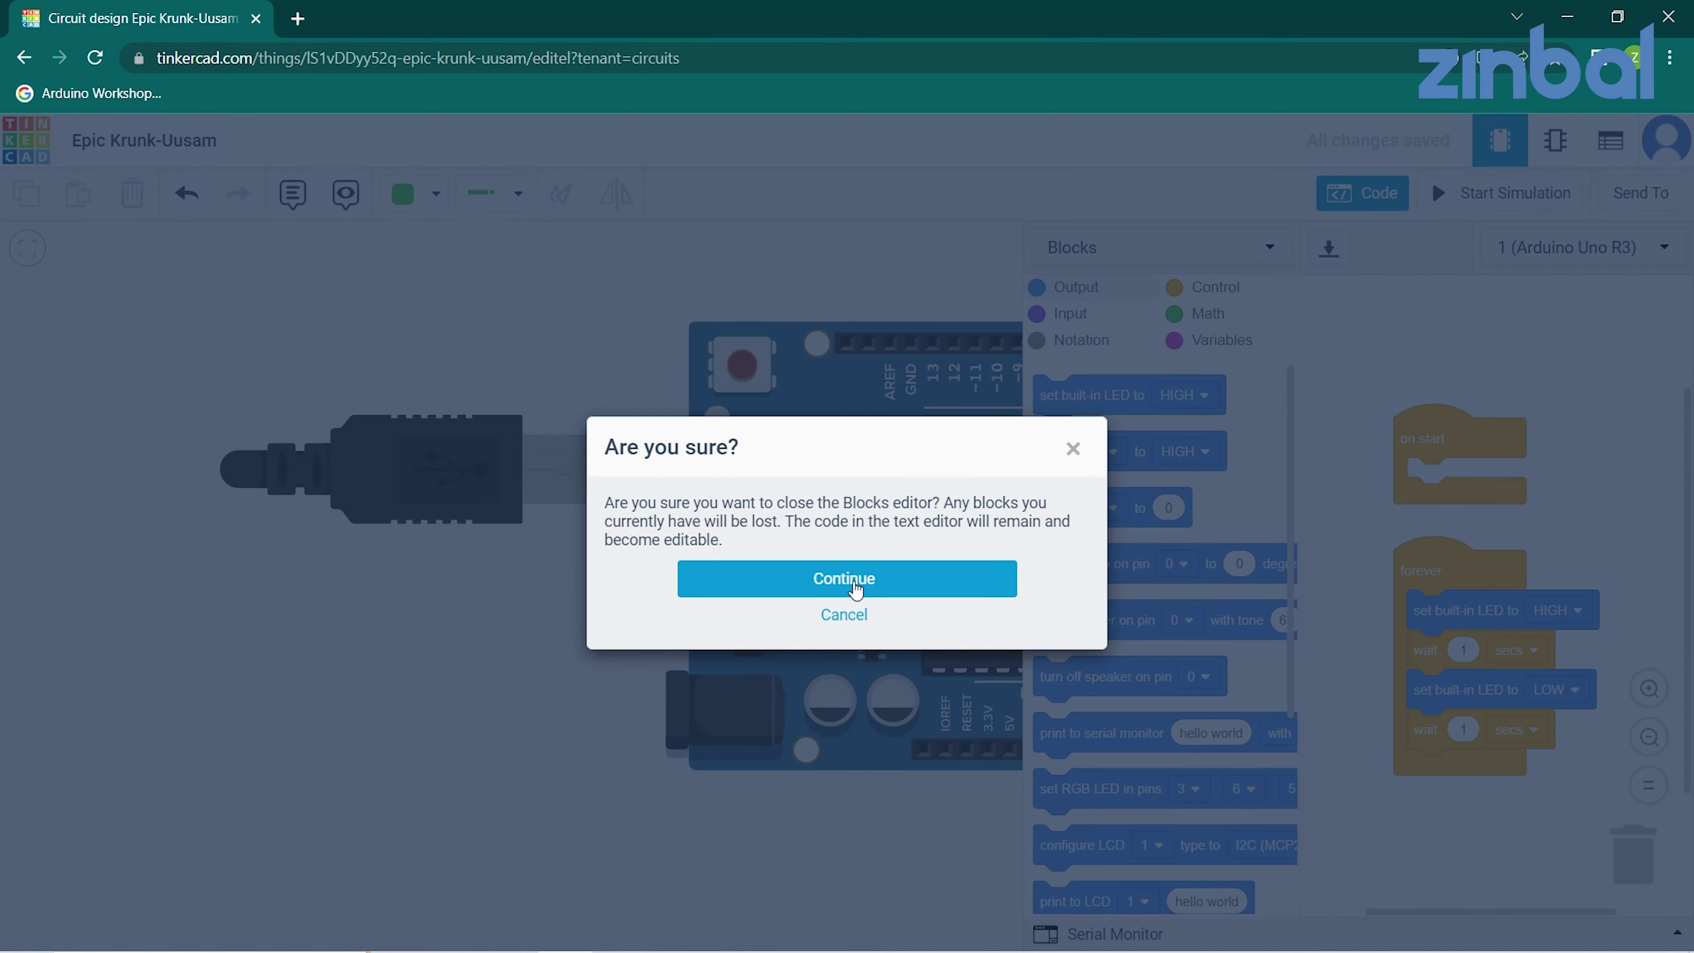
pyautogui.click(856, 591)
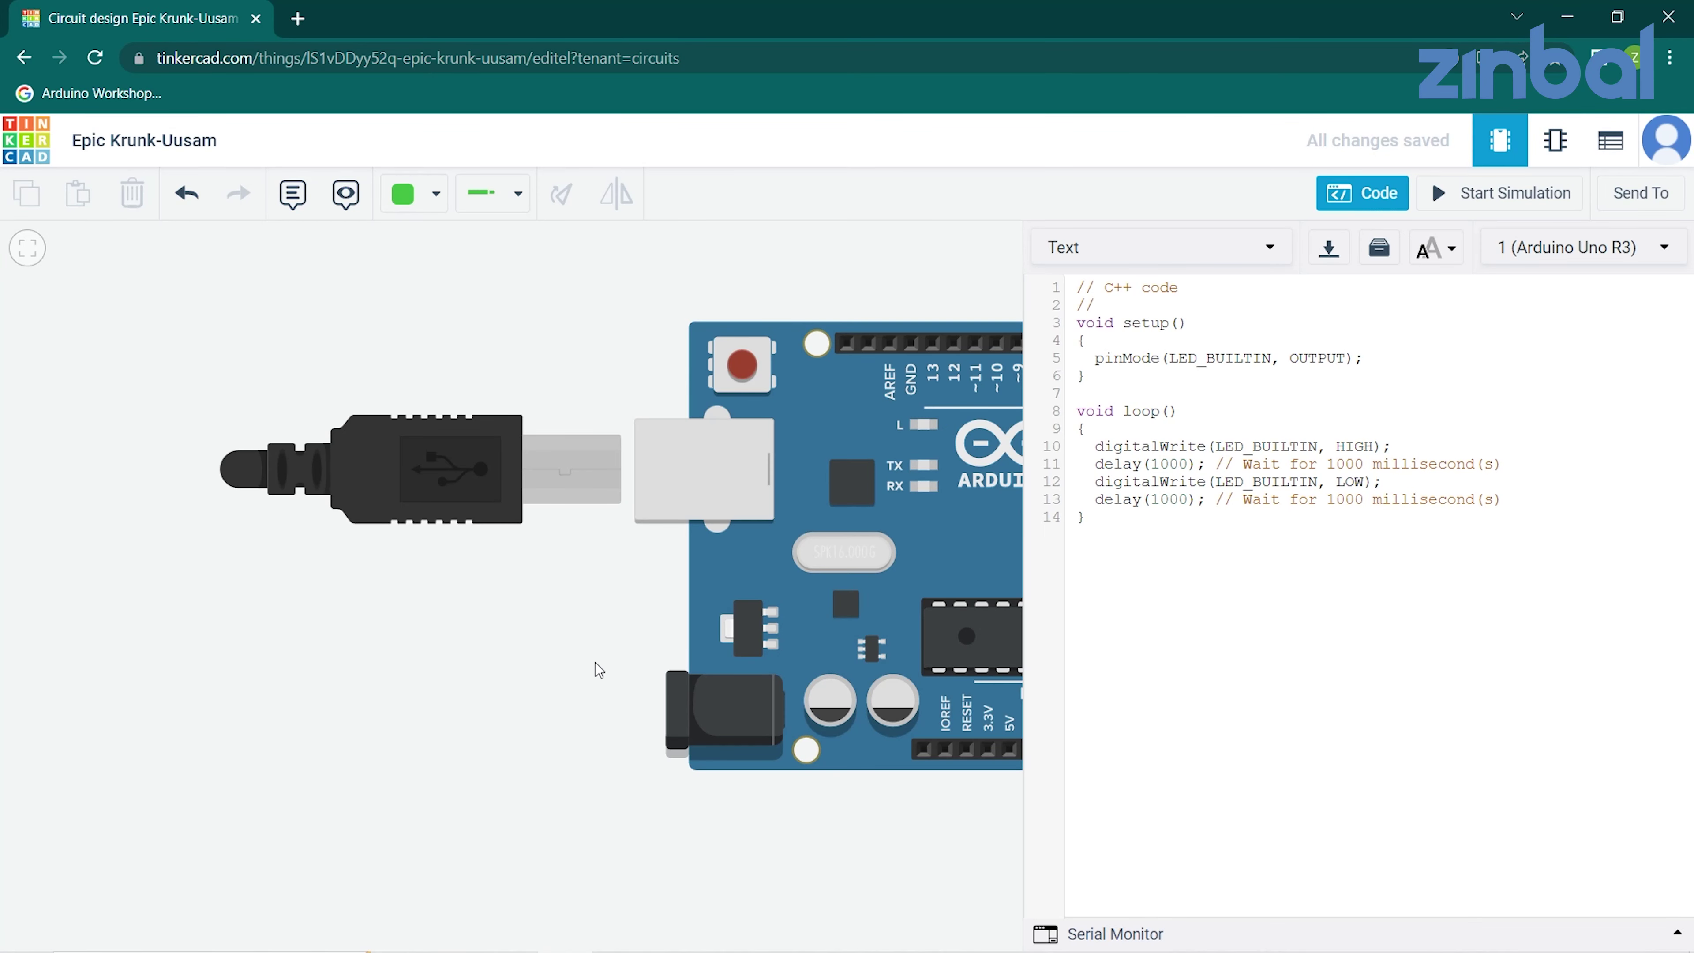
pyautogui.moveTo(570, 657); pyautogui.dragTo(317, 673, button='middle')
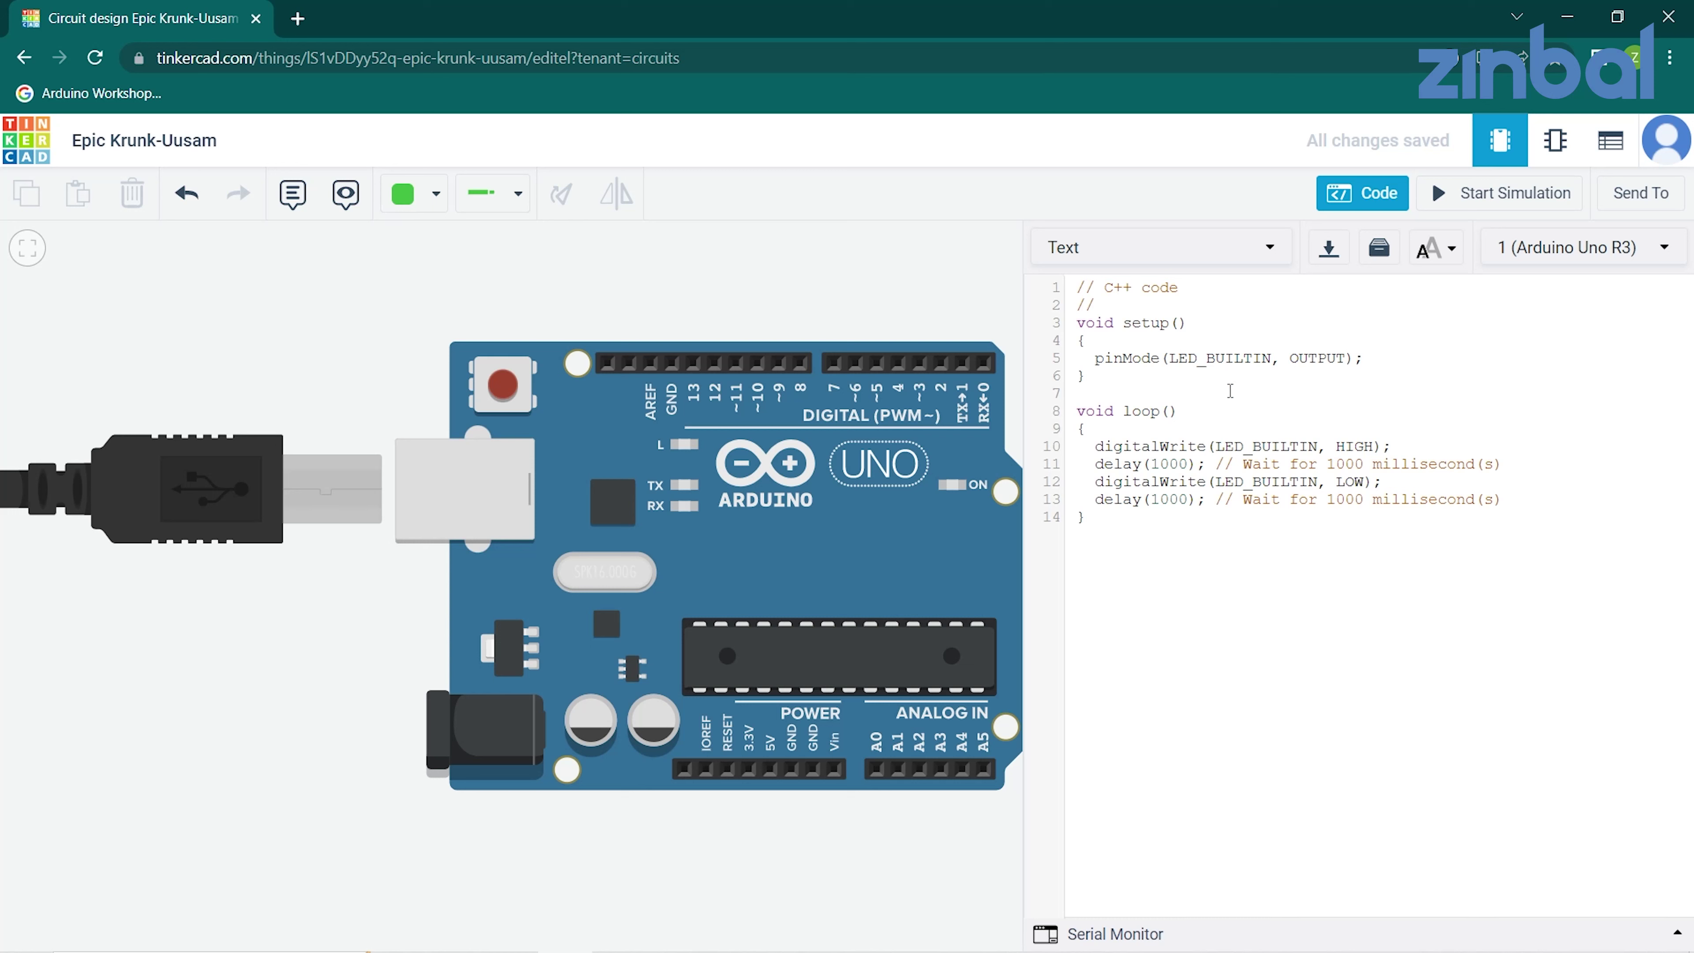
# Select and review the generated C++ blink program with setup and loop.
pyautogui.moveTo(1497, 560); pyautogui.dragTo(973, 280)
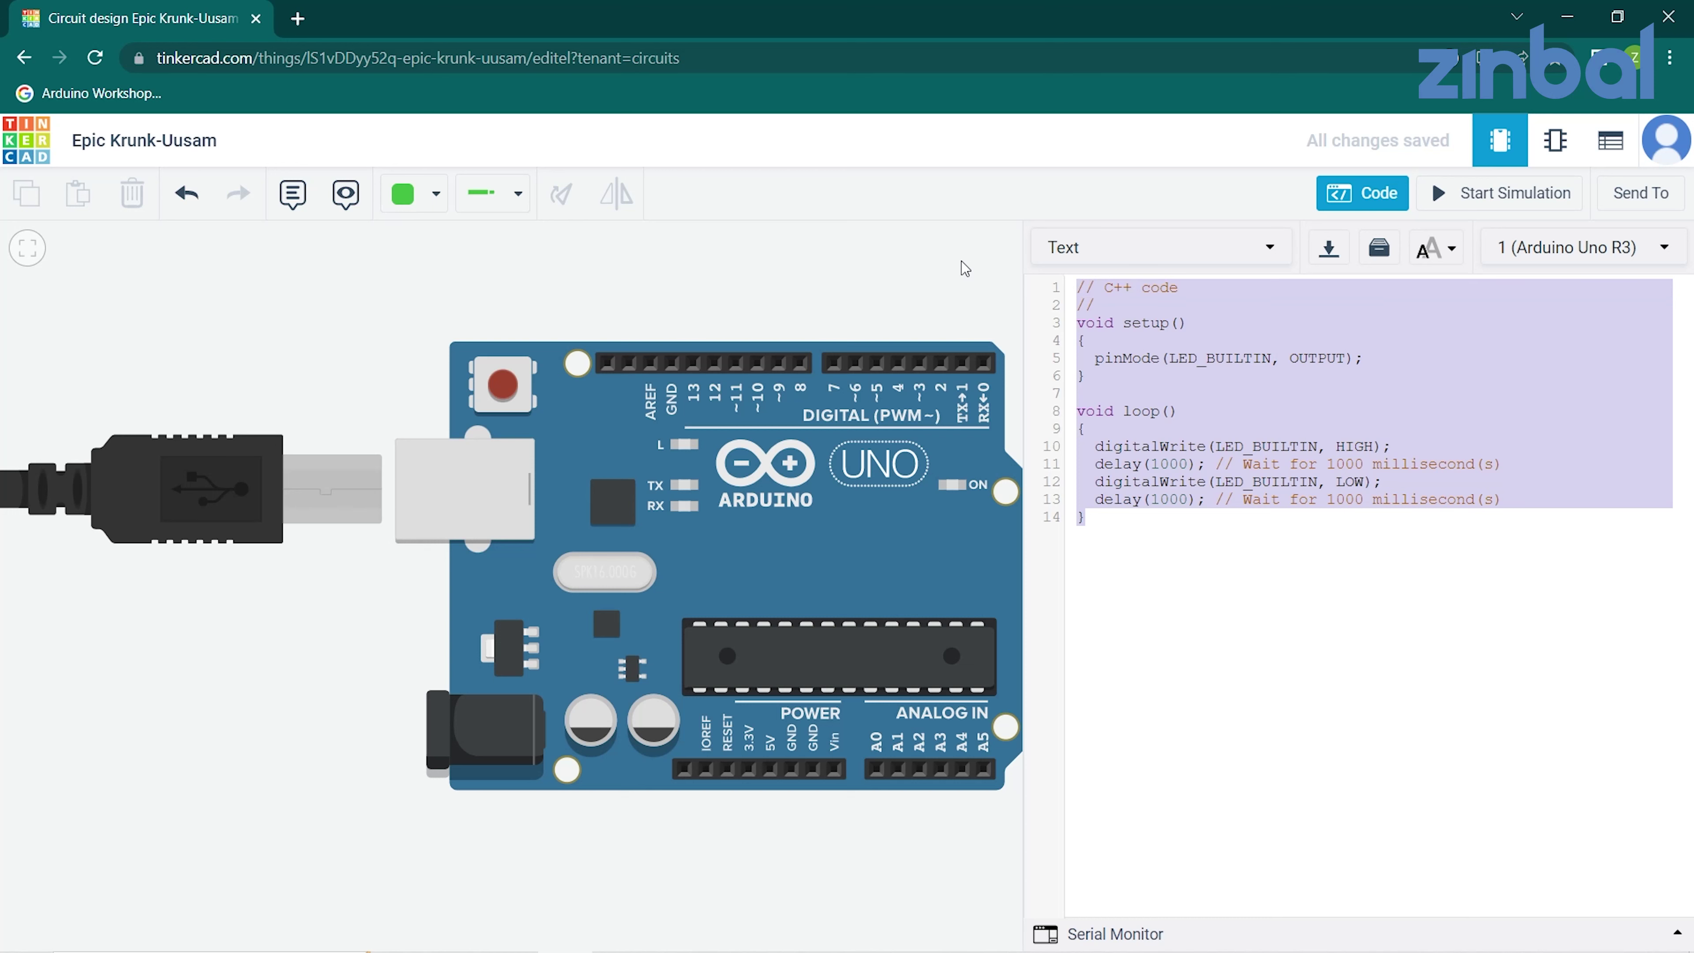
pyautogui.click(1242, 467)
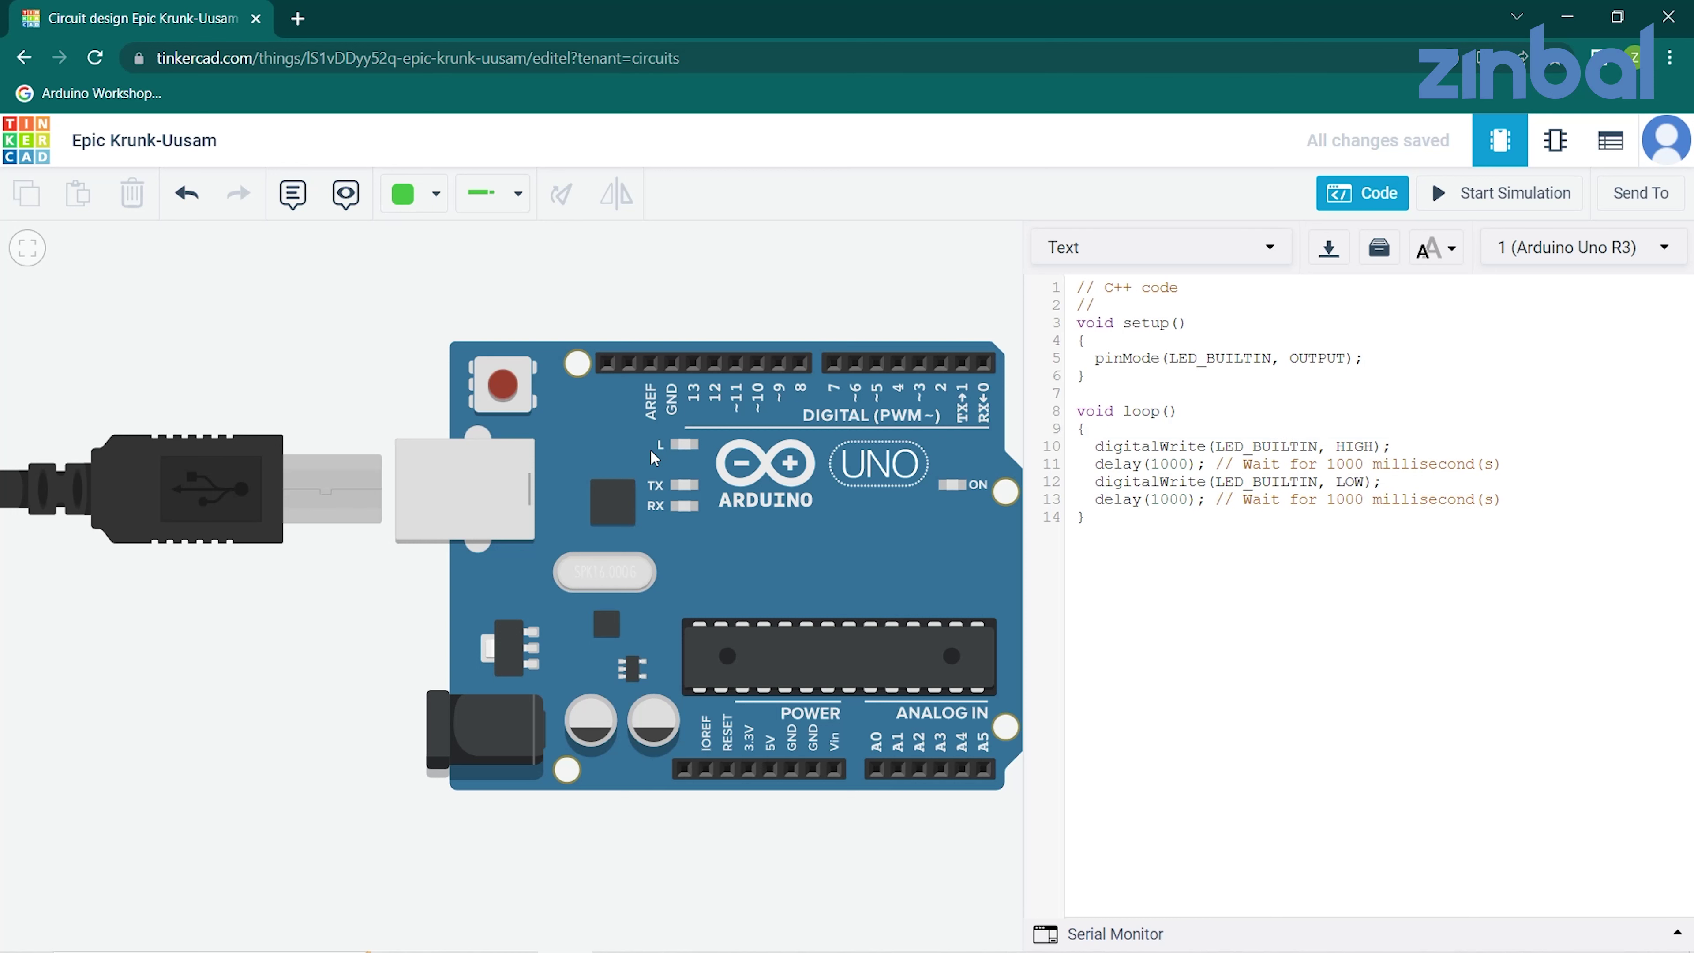
pyautogui.scroll(5, 691, 452)
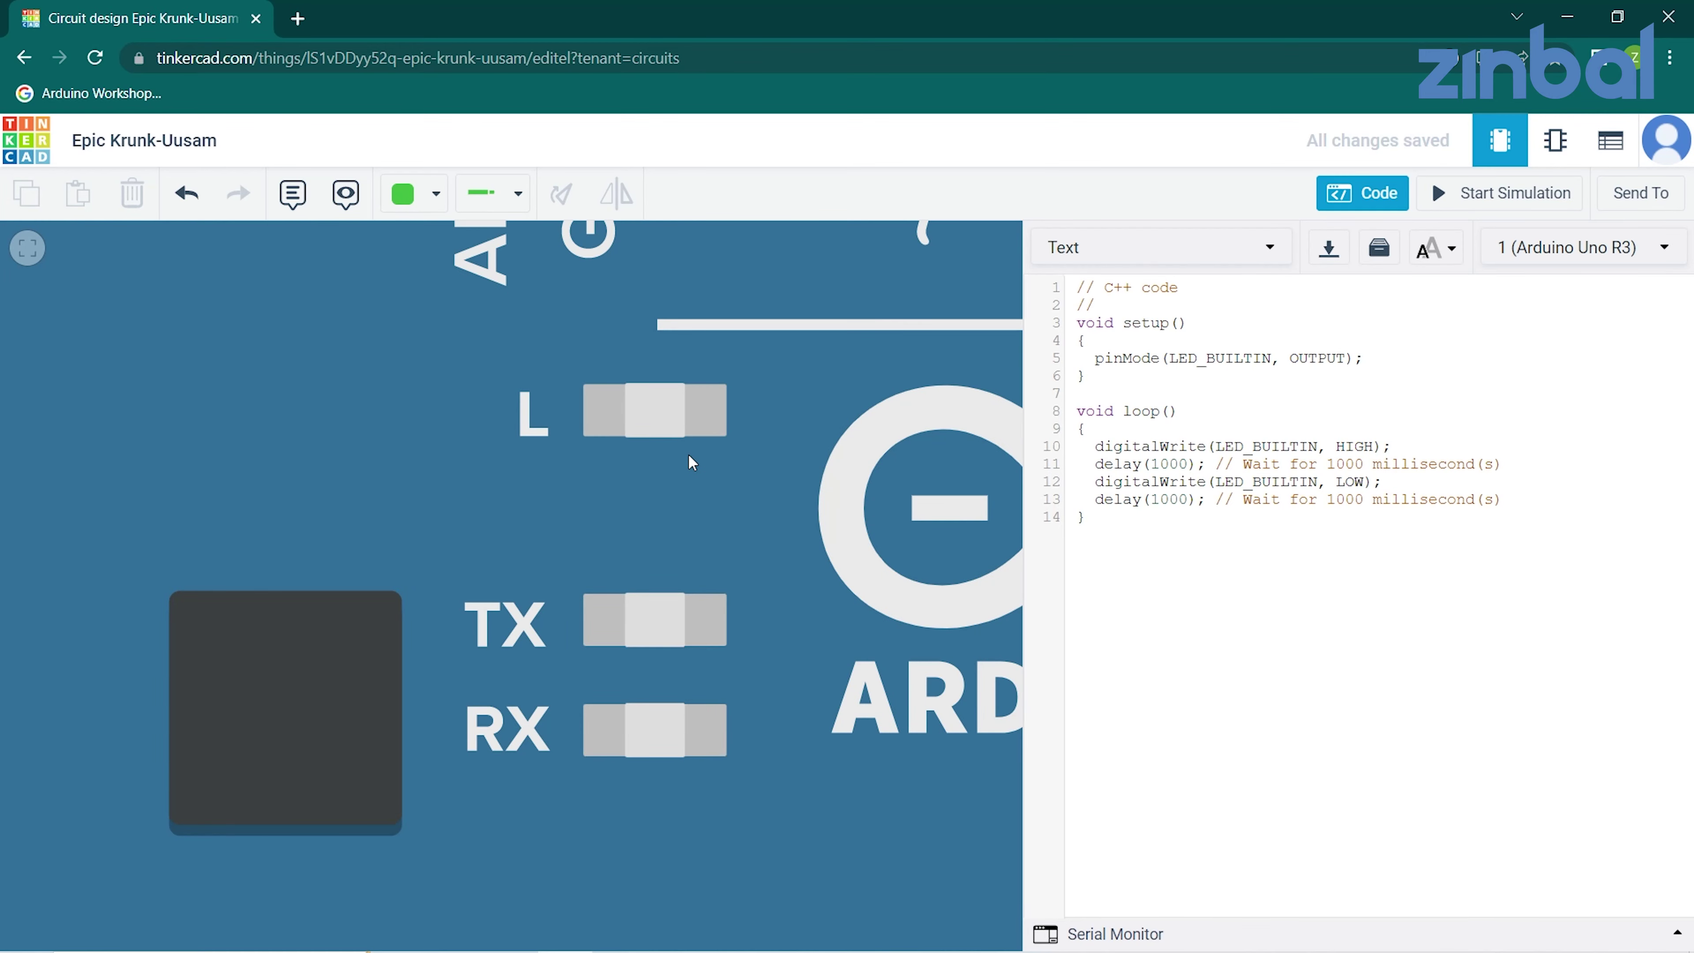
pyautogui.scroll(-5, 688, 453)
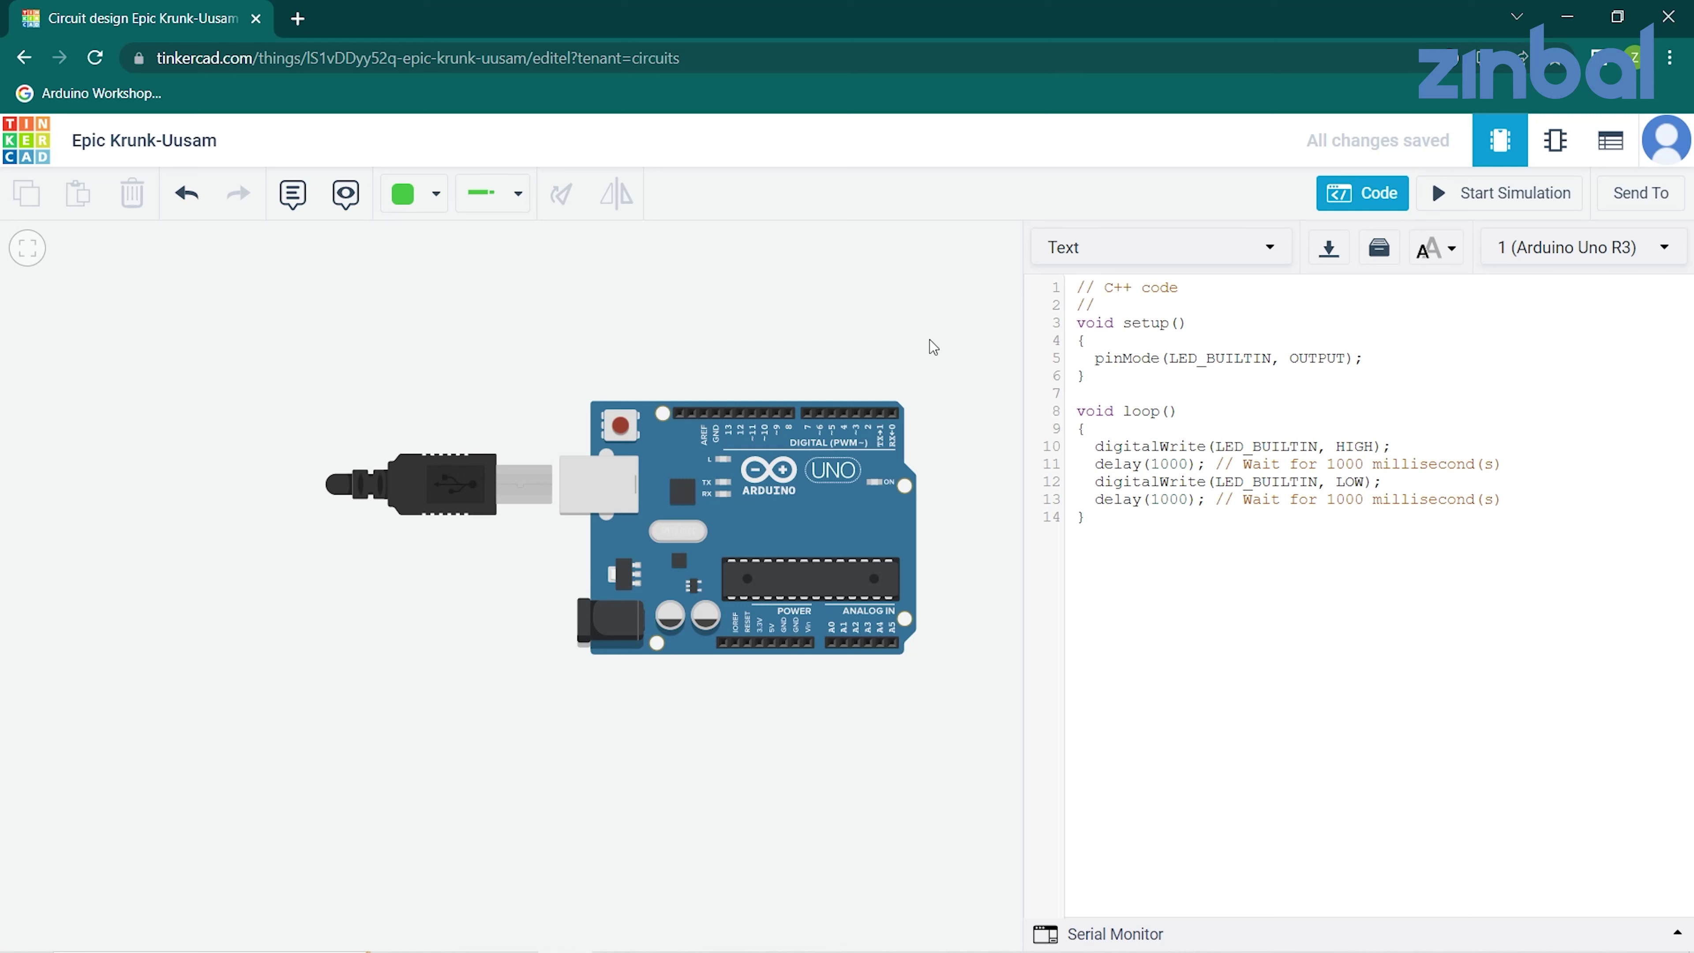
pyautogui.moveTo(929, 338); pyautogui.dragTo(910, 345)
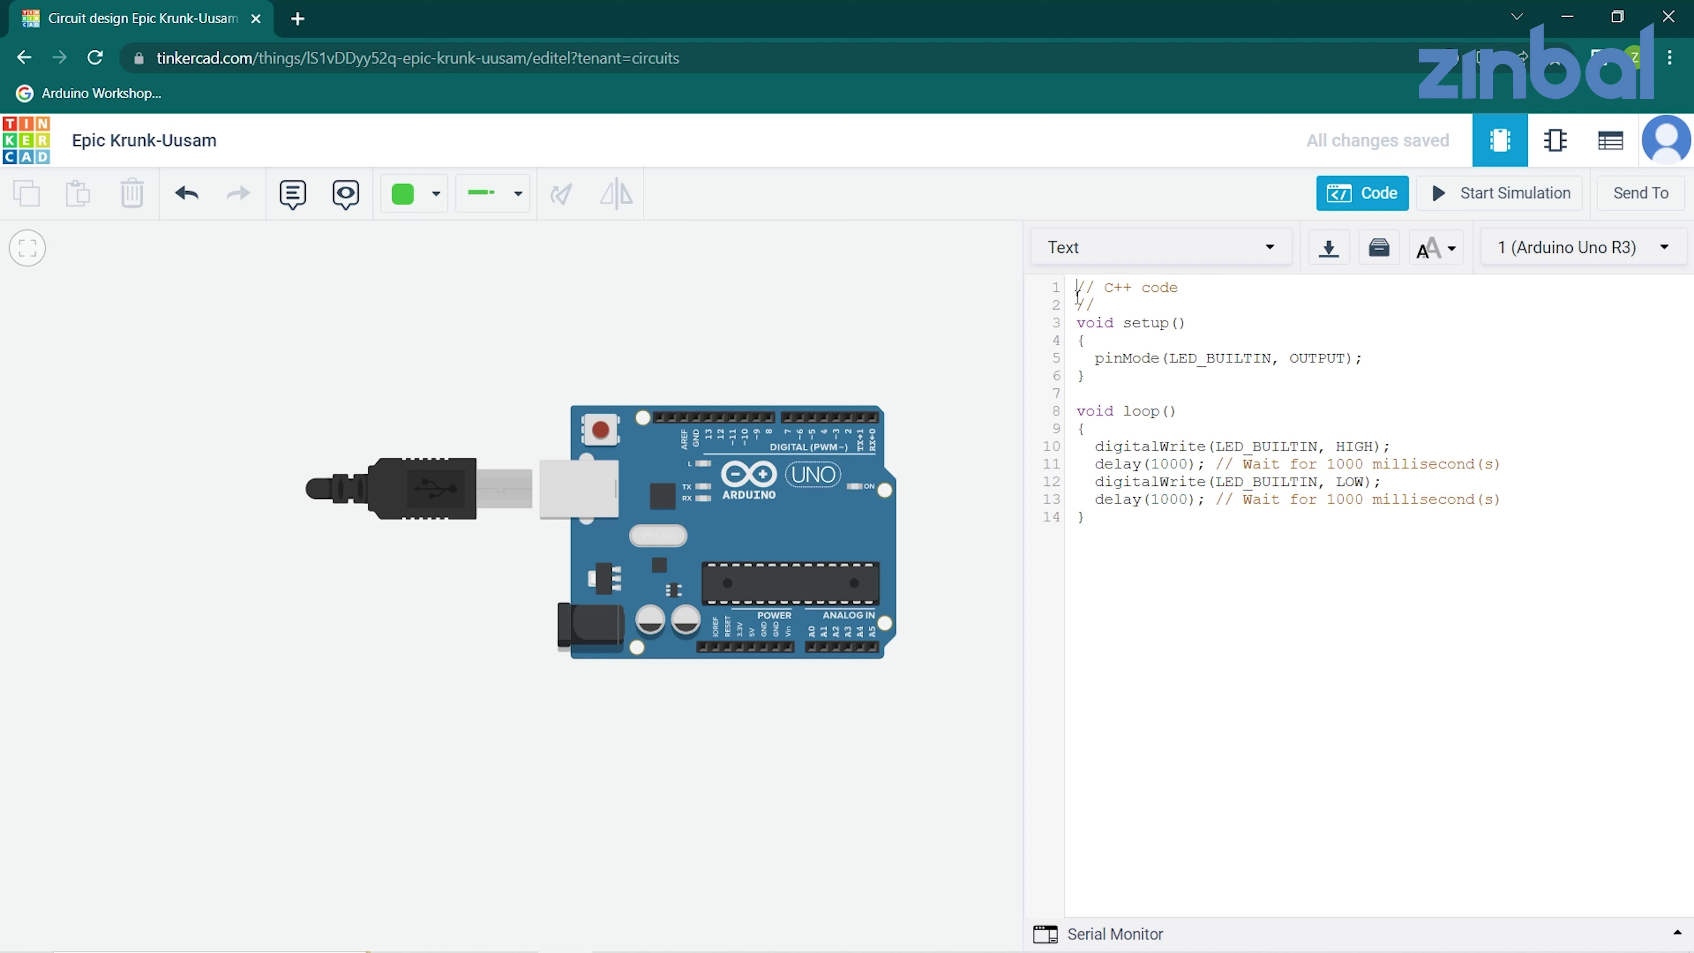
pyautogui.moveTo(1077, 295); pyautogui.dragTo(1279, 542)
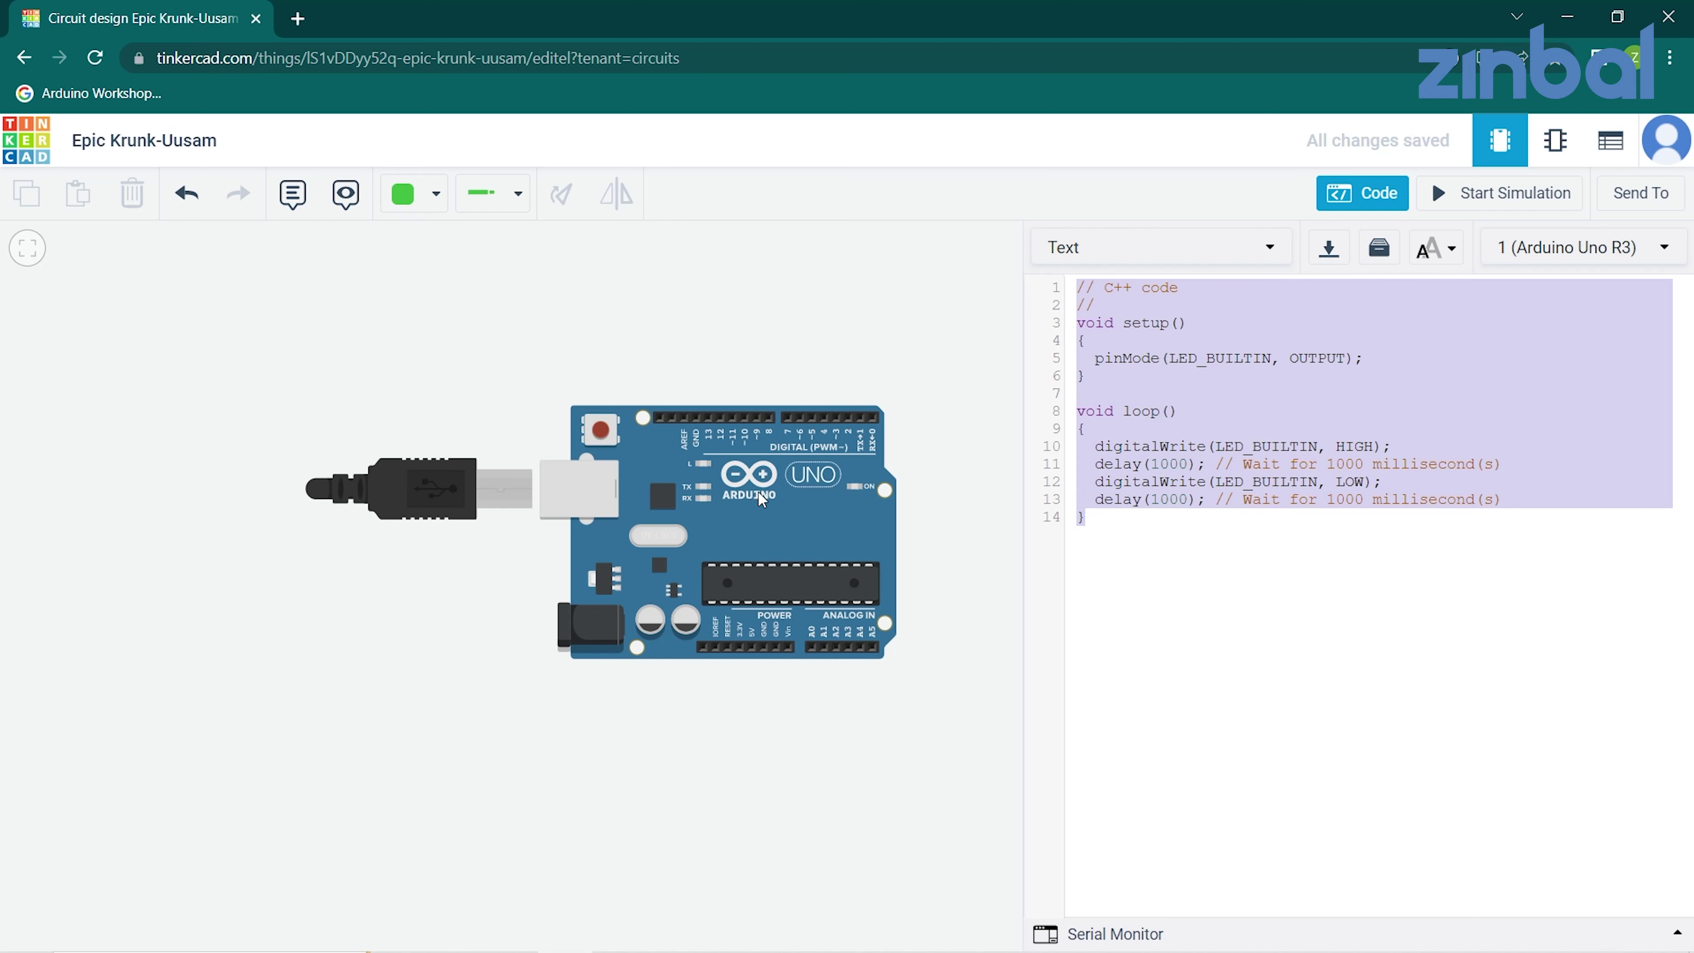
# Run the simulation and highlight LED_BUILTIN in the digitalWrite line.
pyautogui.click(1497, 198)
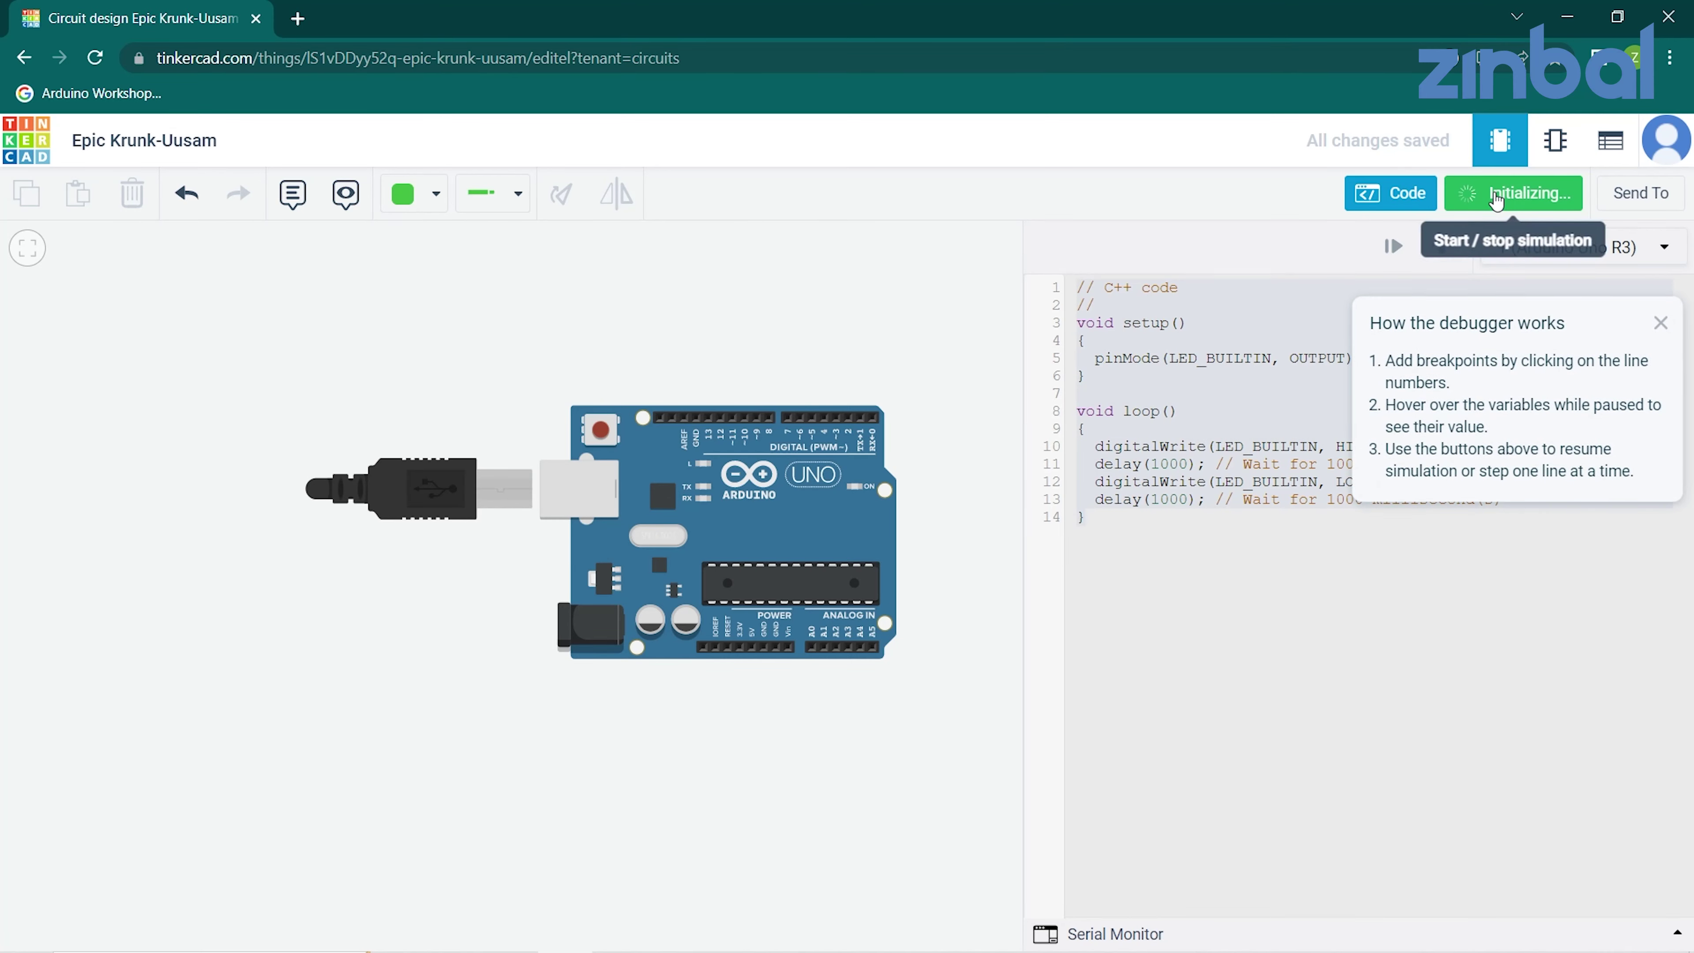
pyautogui.click(1660, 324)
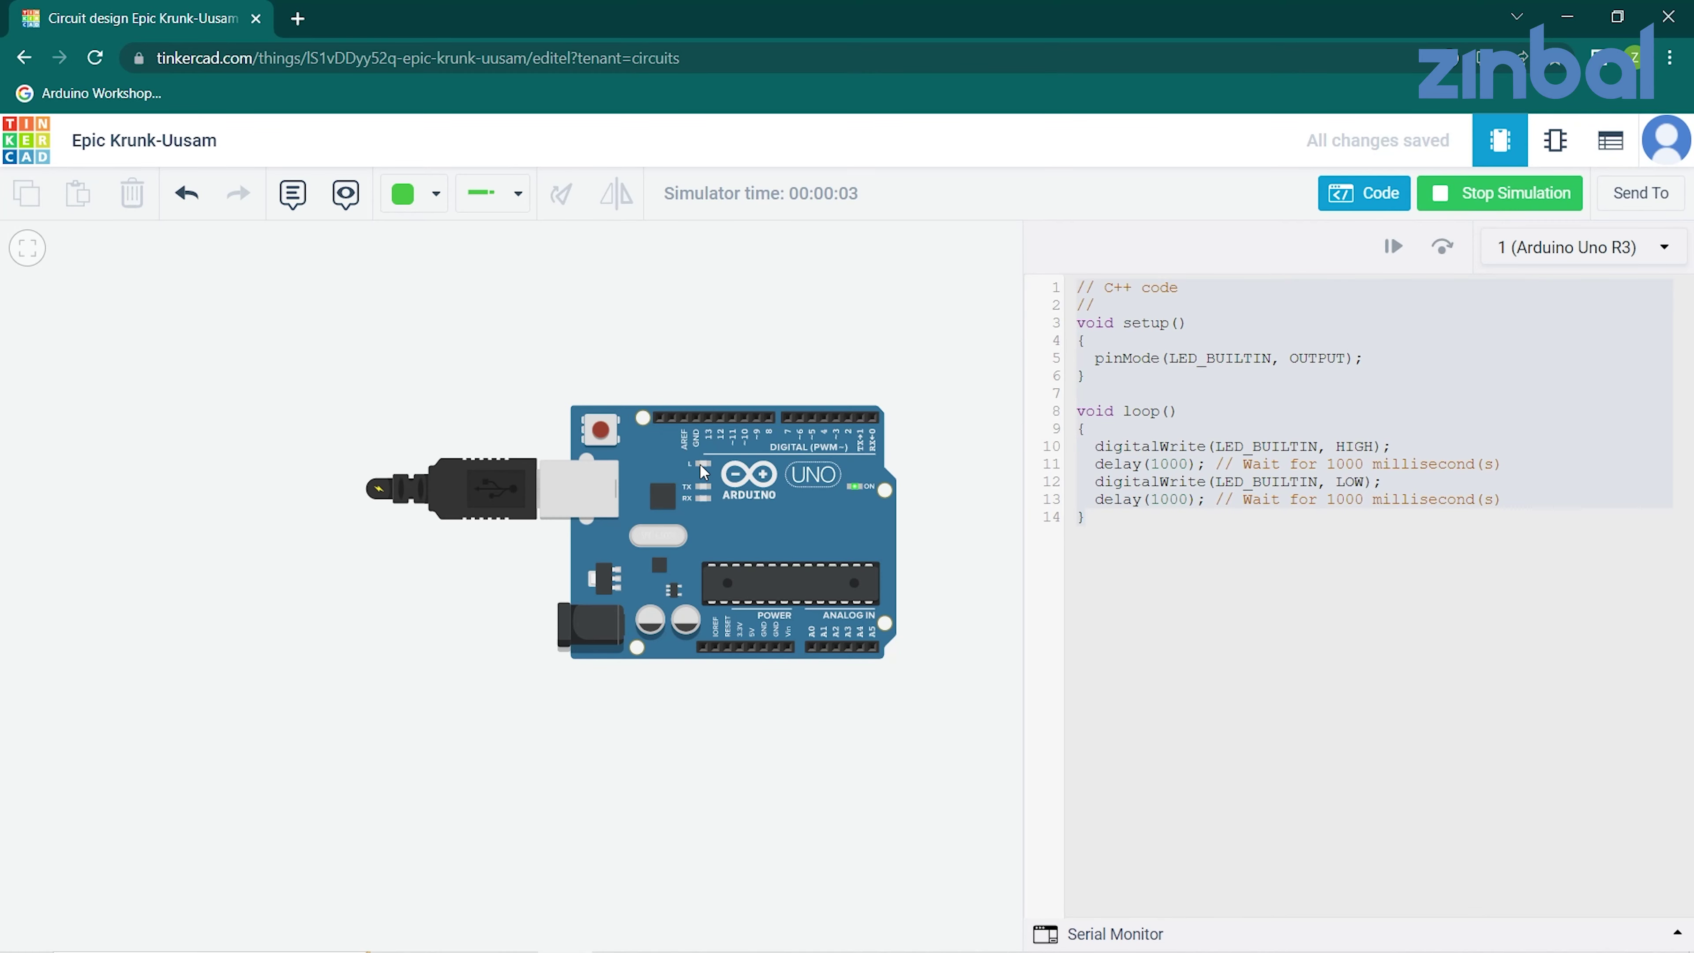
pyautogui.scroll(2, 700, 465)
pyautogui.scroll(8, 700, 465)
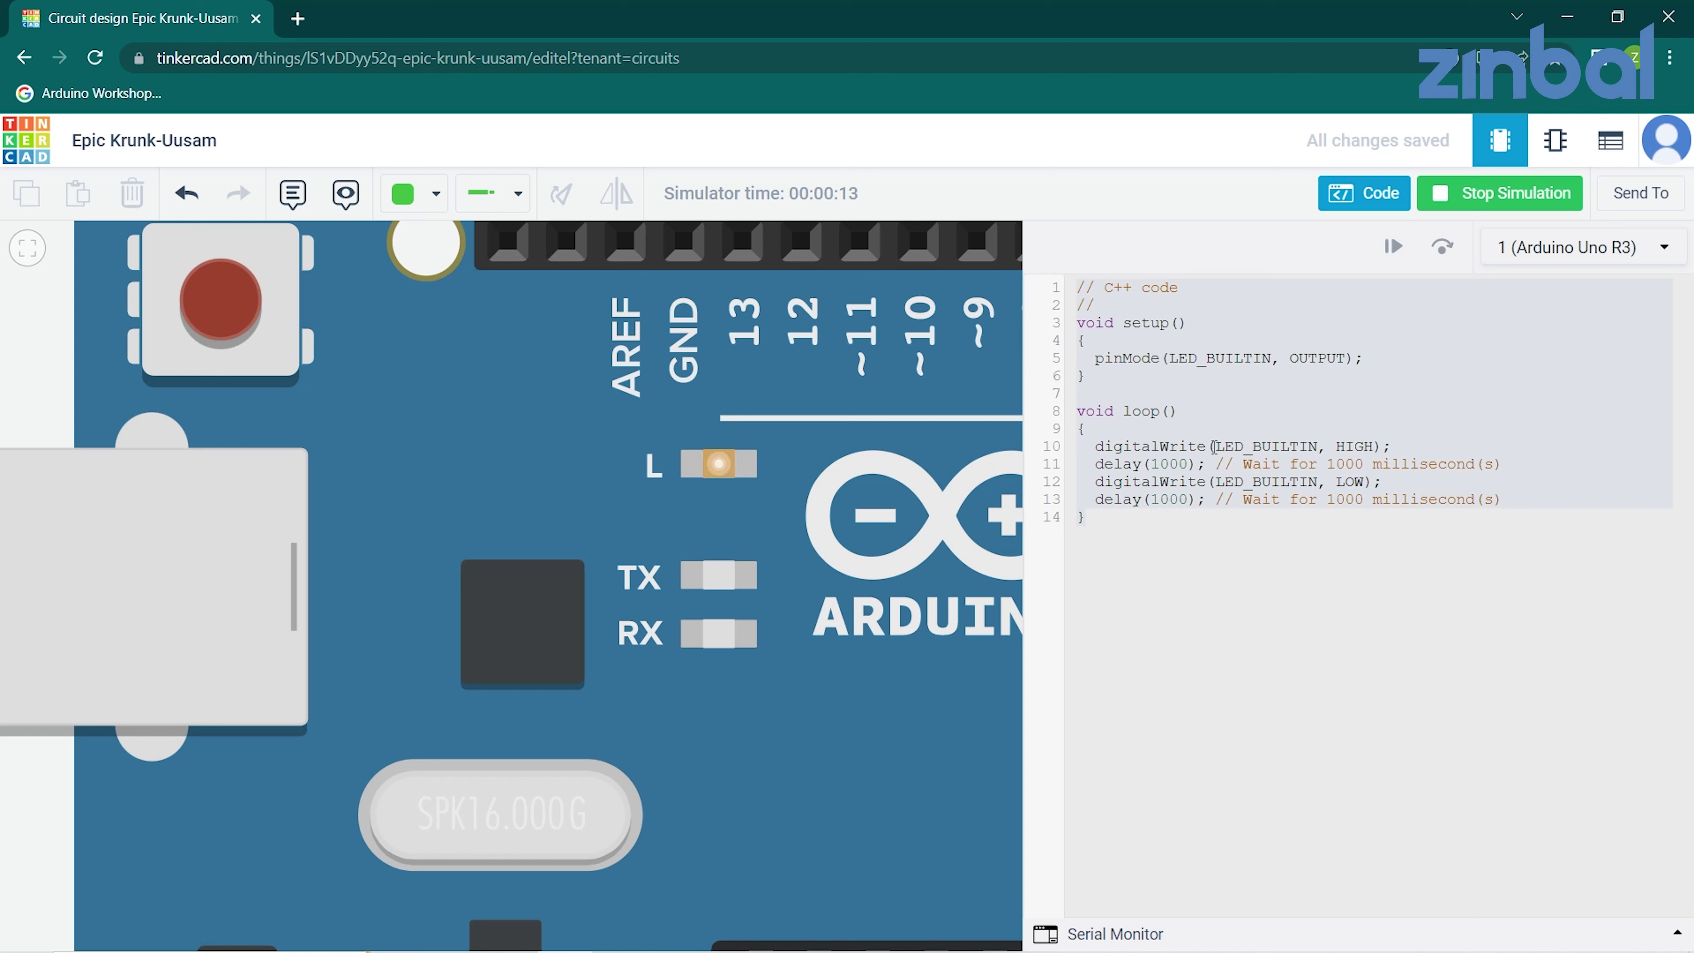
pyautogui.moveTo(1215, 447); pyautogui.dragTo(1314, 448)
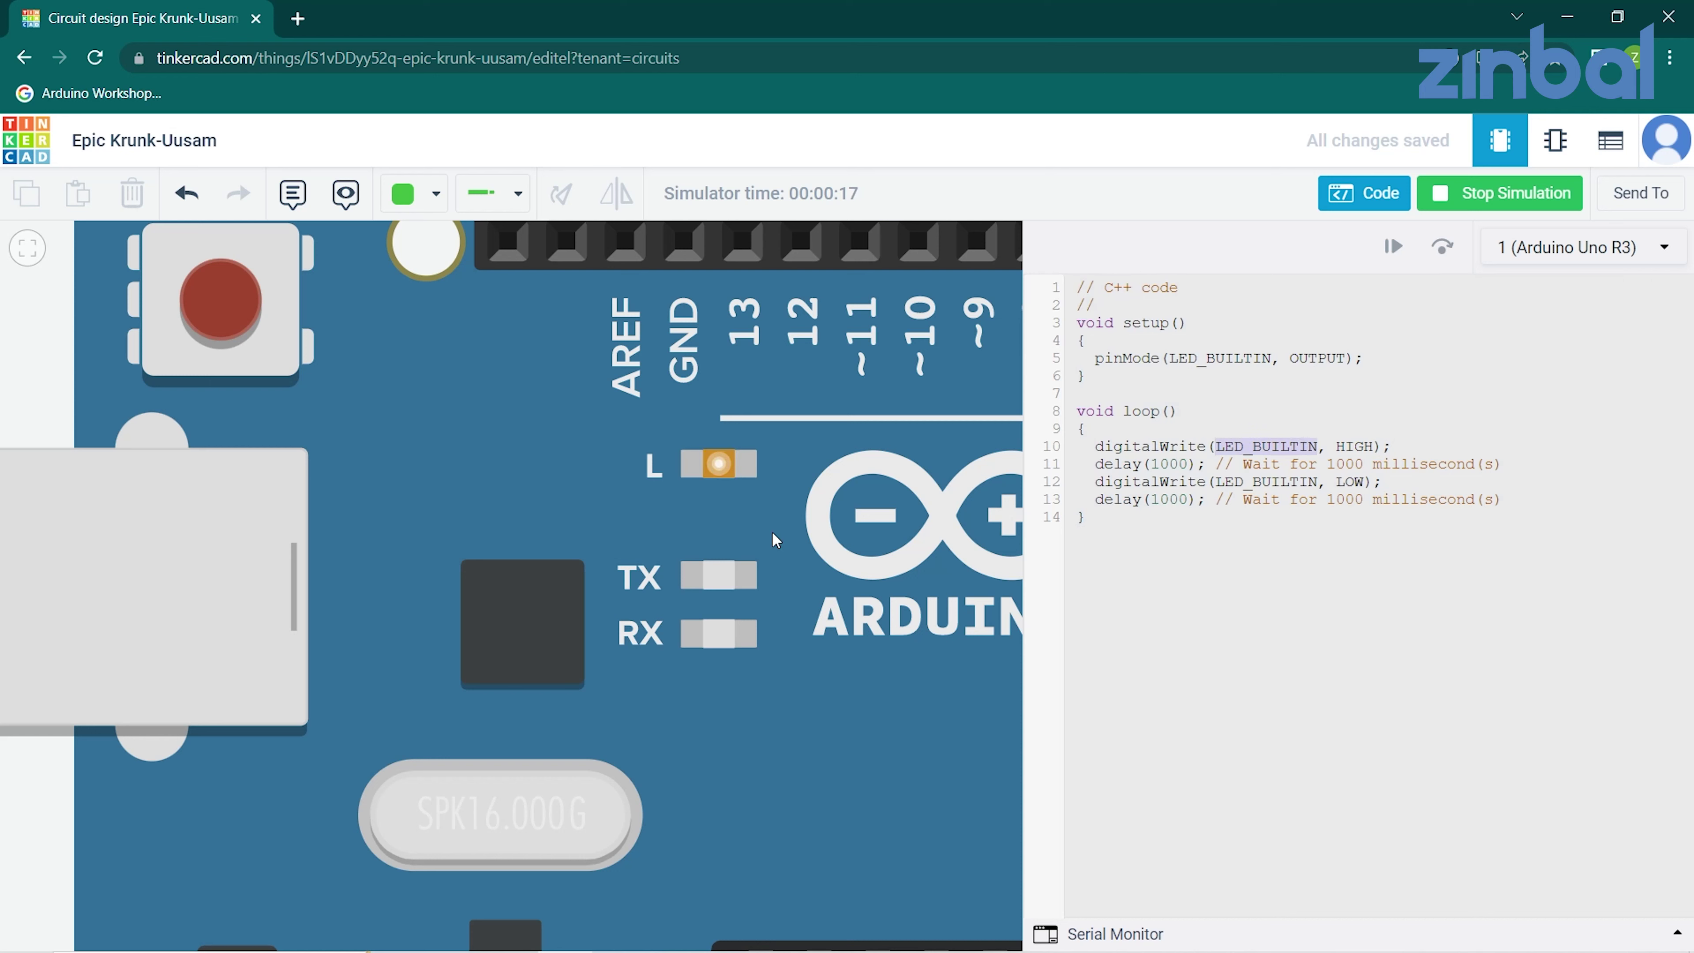
pyautogui.scroll(-1, 690, 509)
pyautogui.scroll(-3, 692, 511)
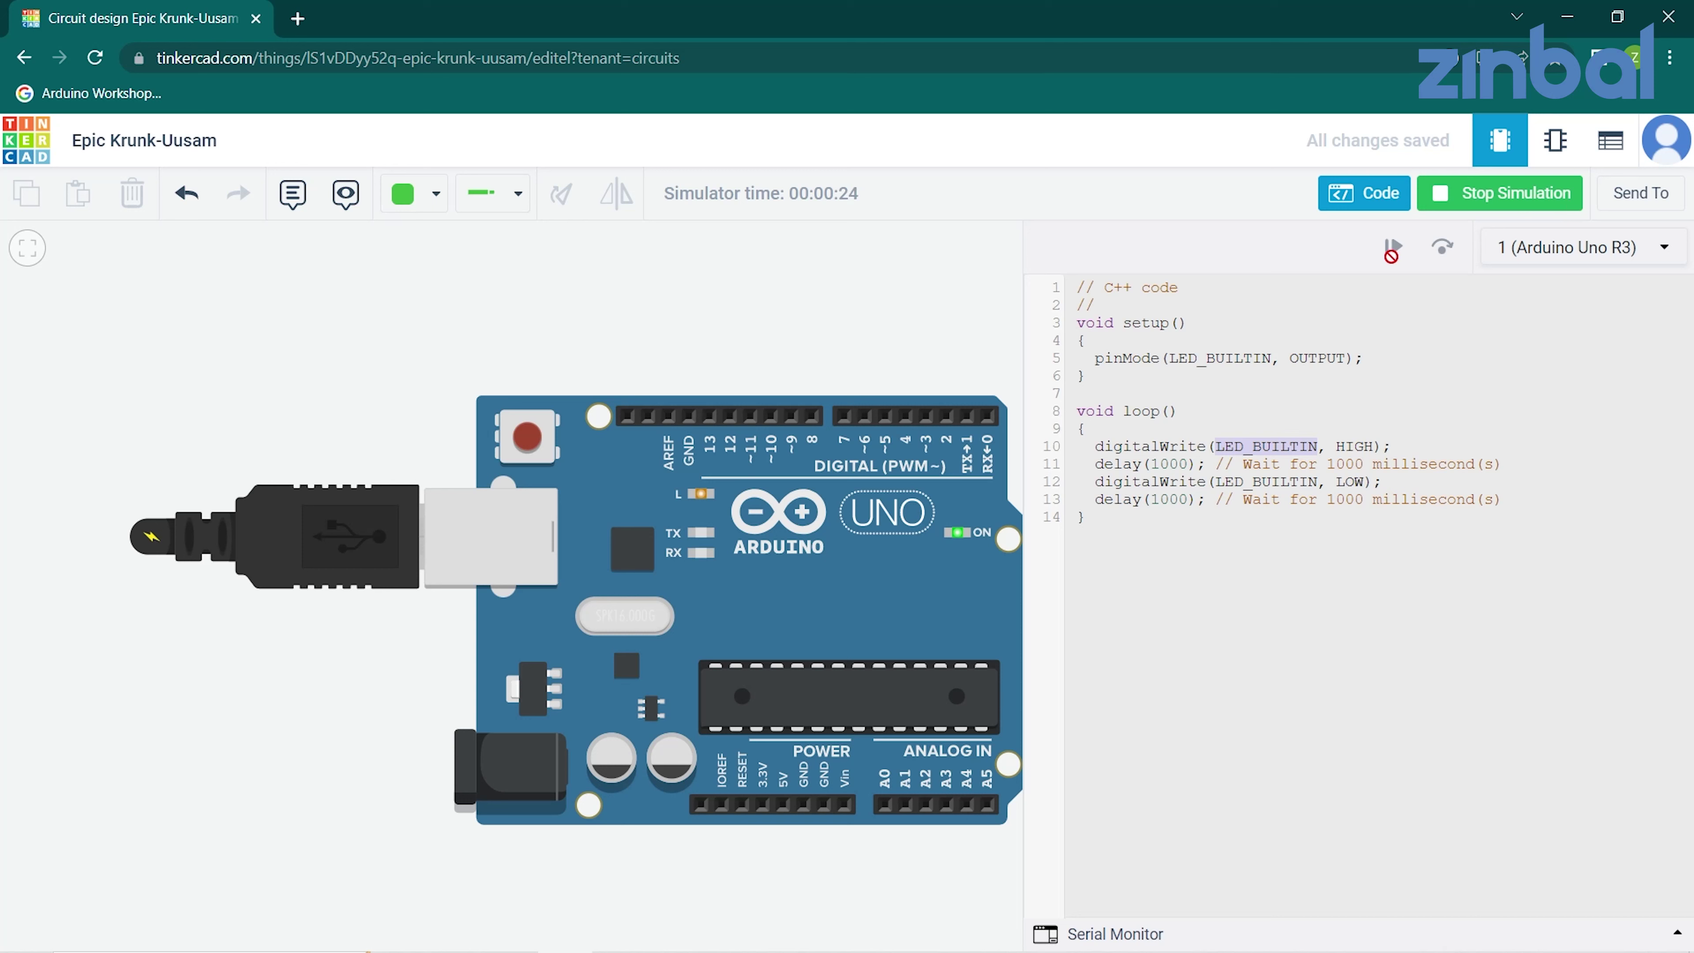
# Stop, rerun and stop the simulation, then swap the code panel for components.
pyautogui.click(1464, 199)
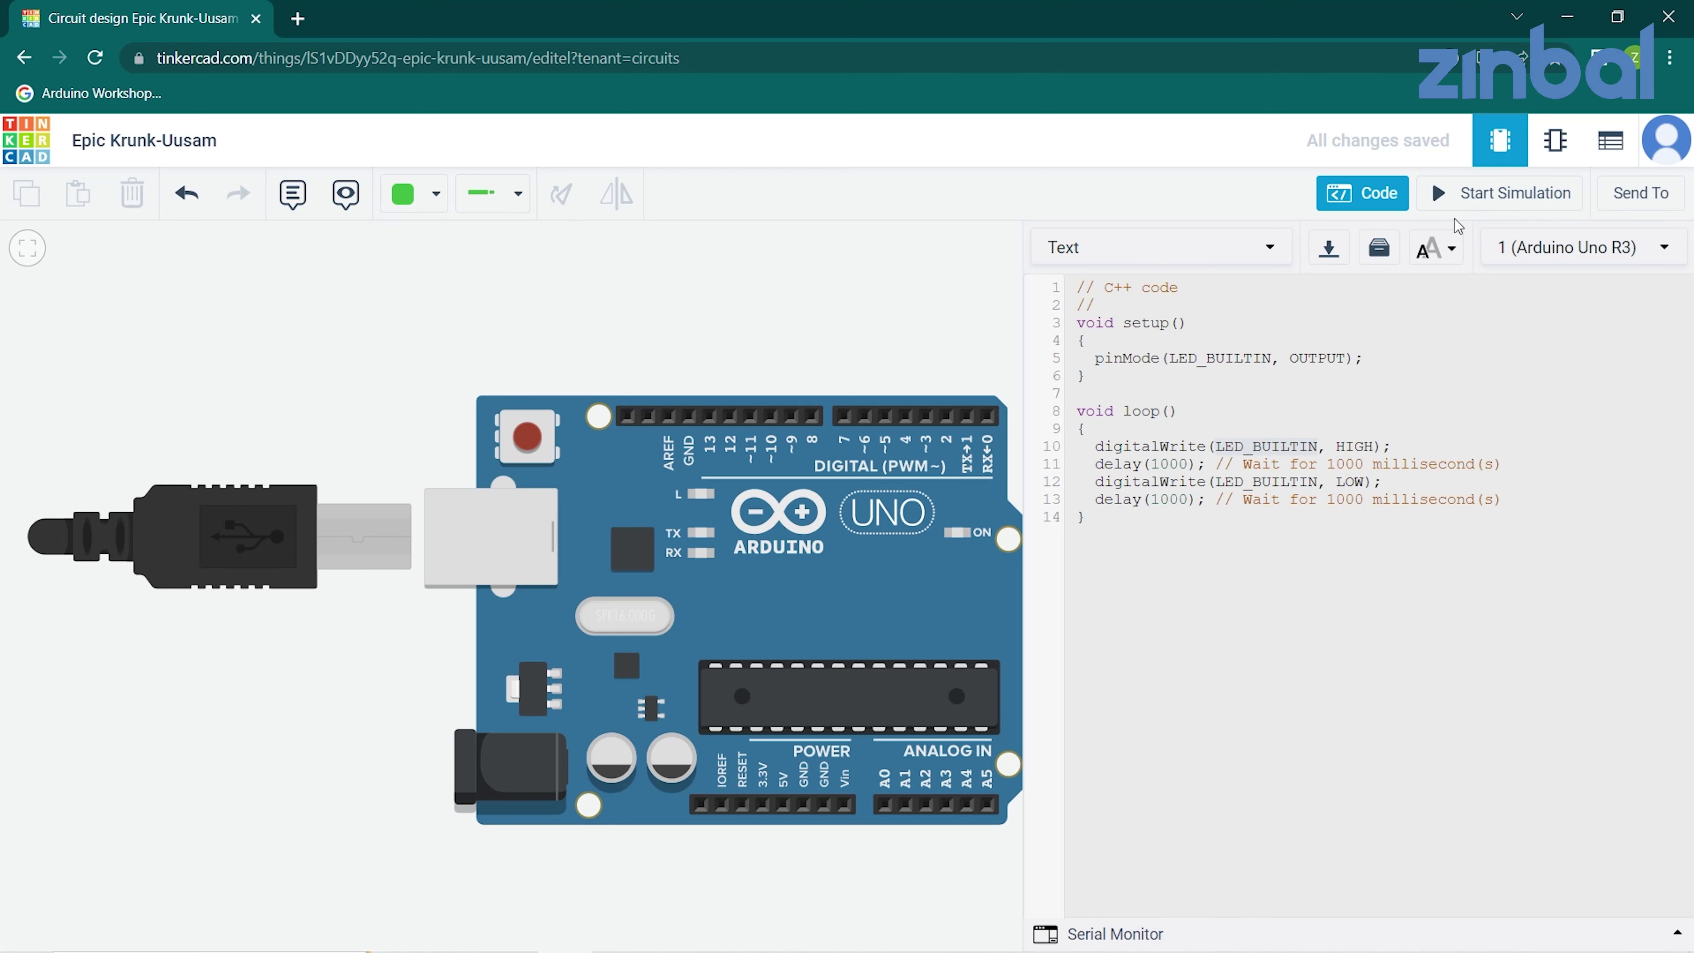
pyautogui.click(1499, 199)
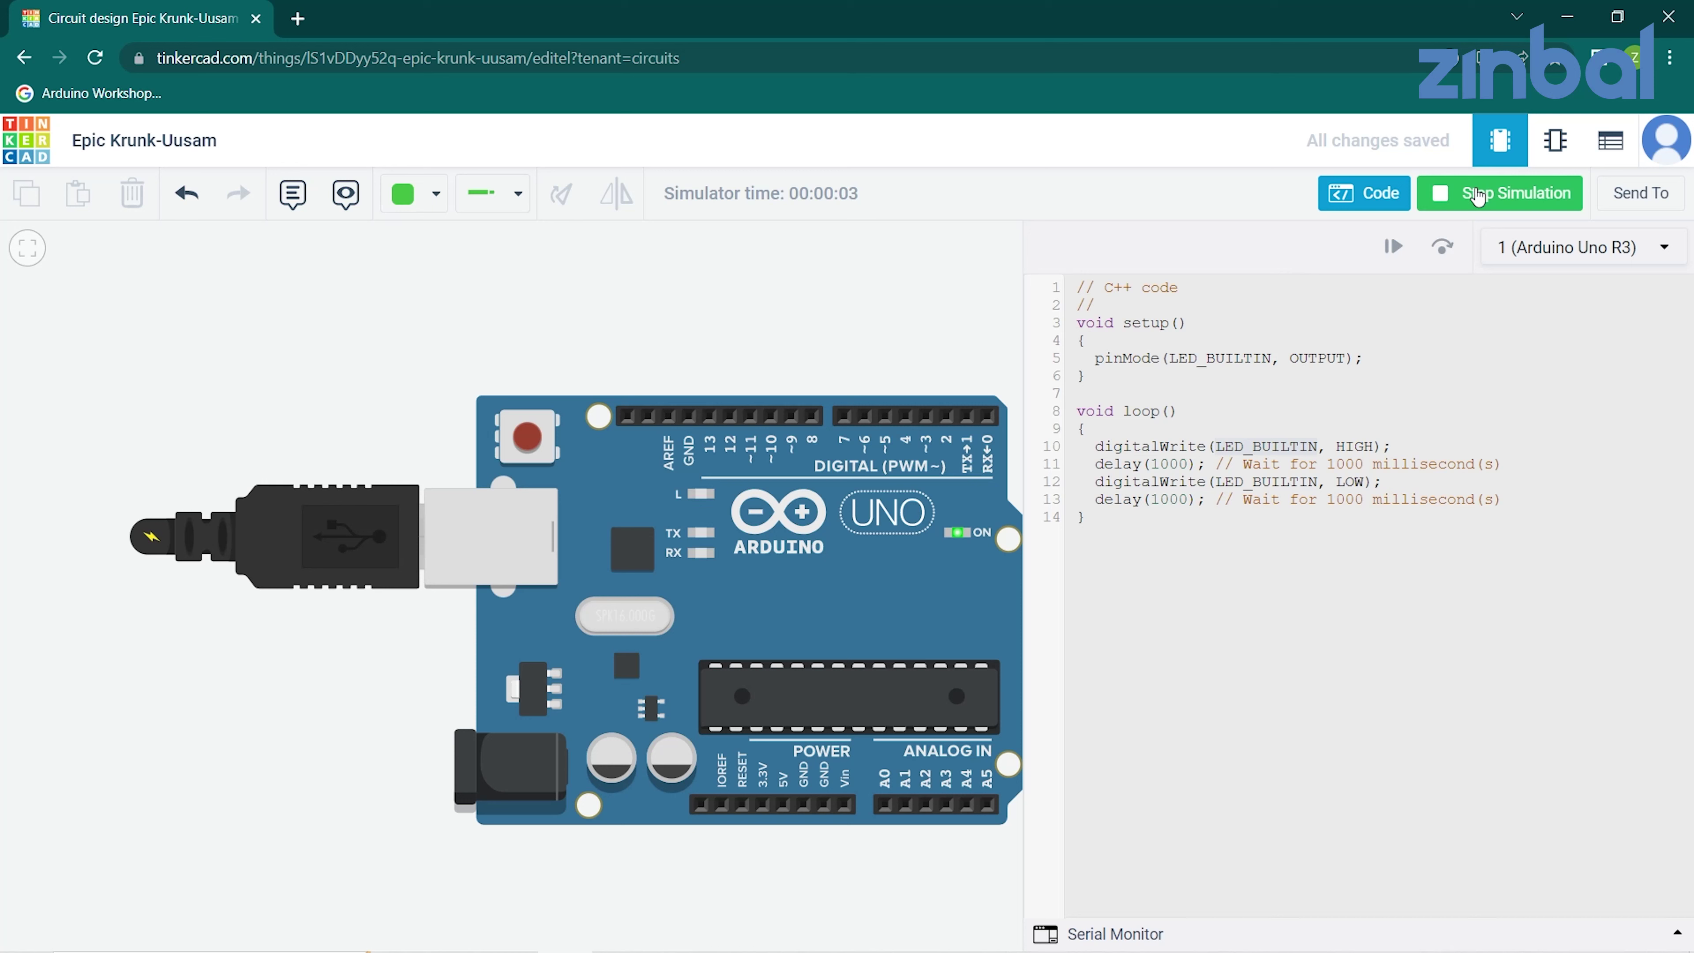
pyautogui.click(1491, 197)
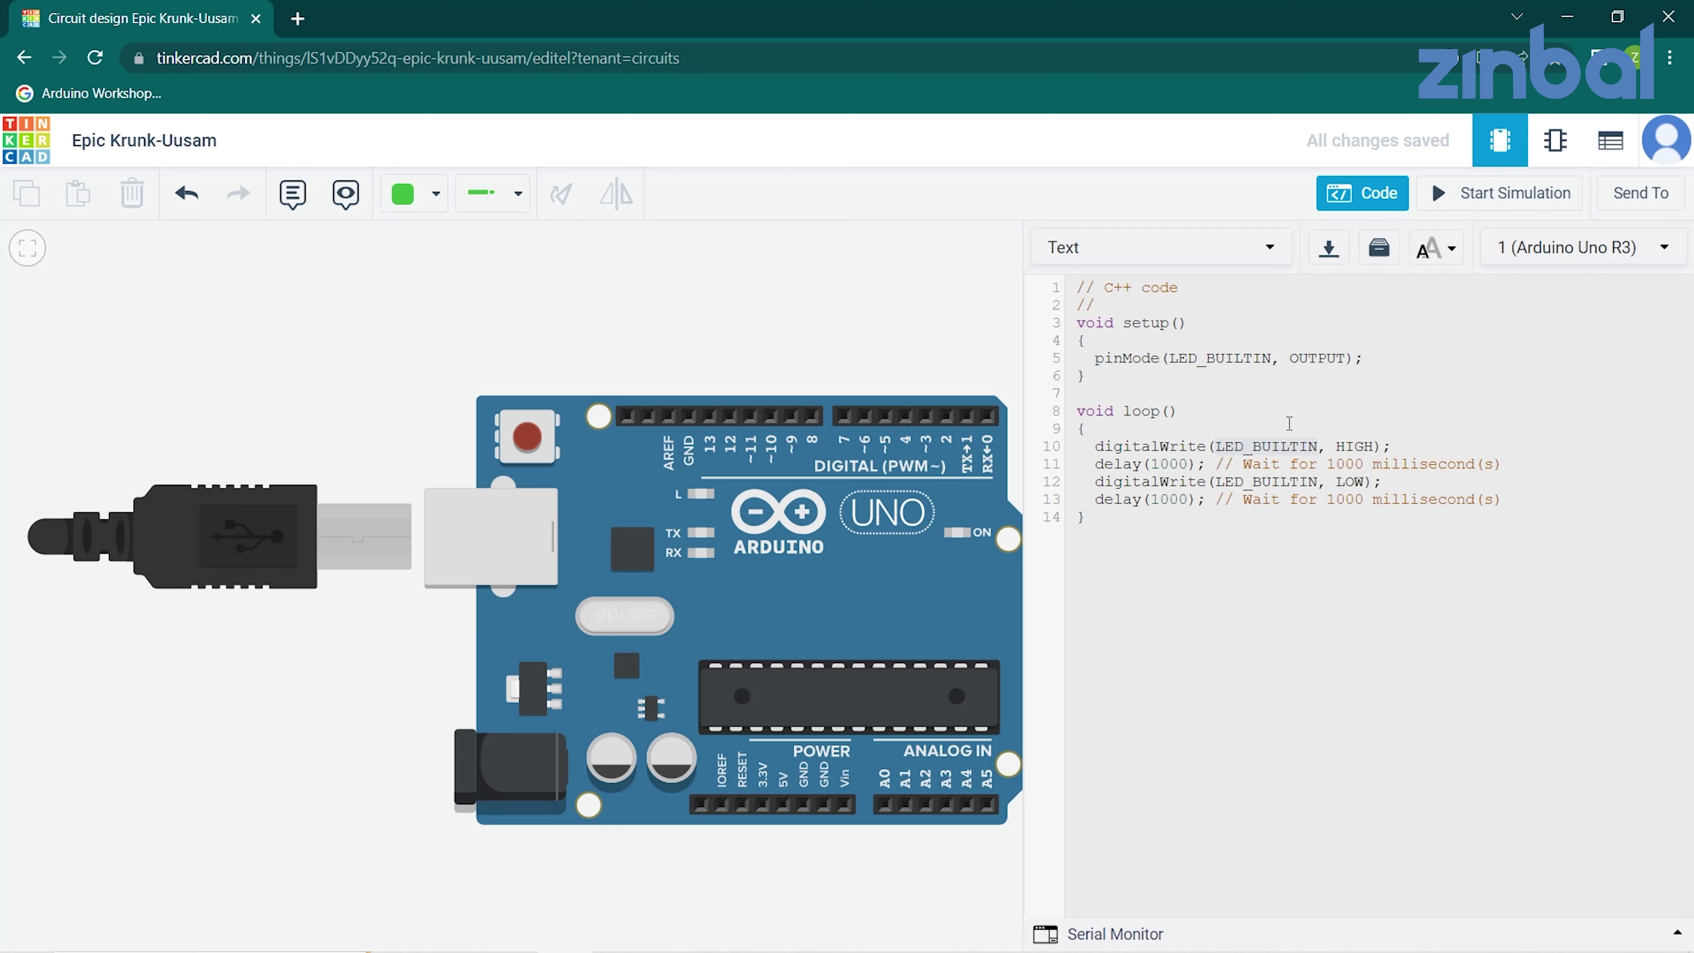
pyautogui.click(1387, 203)
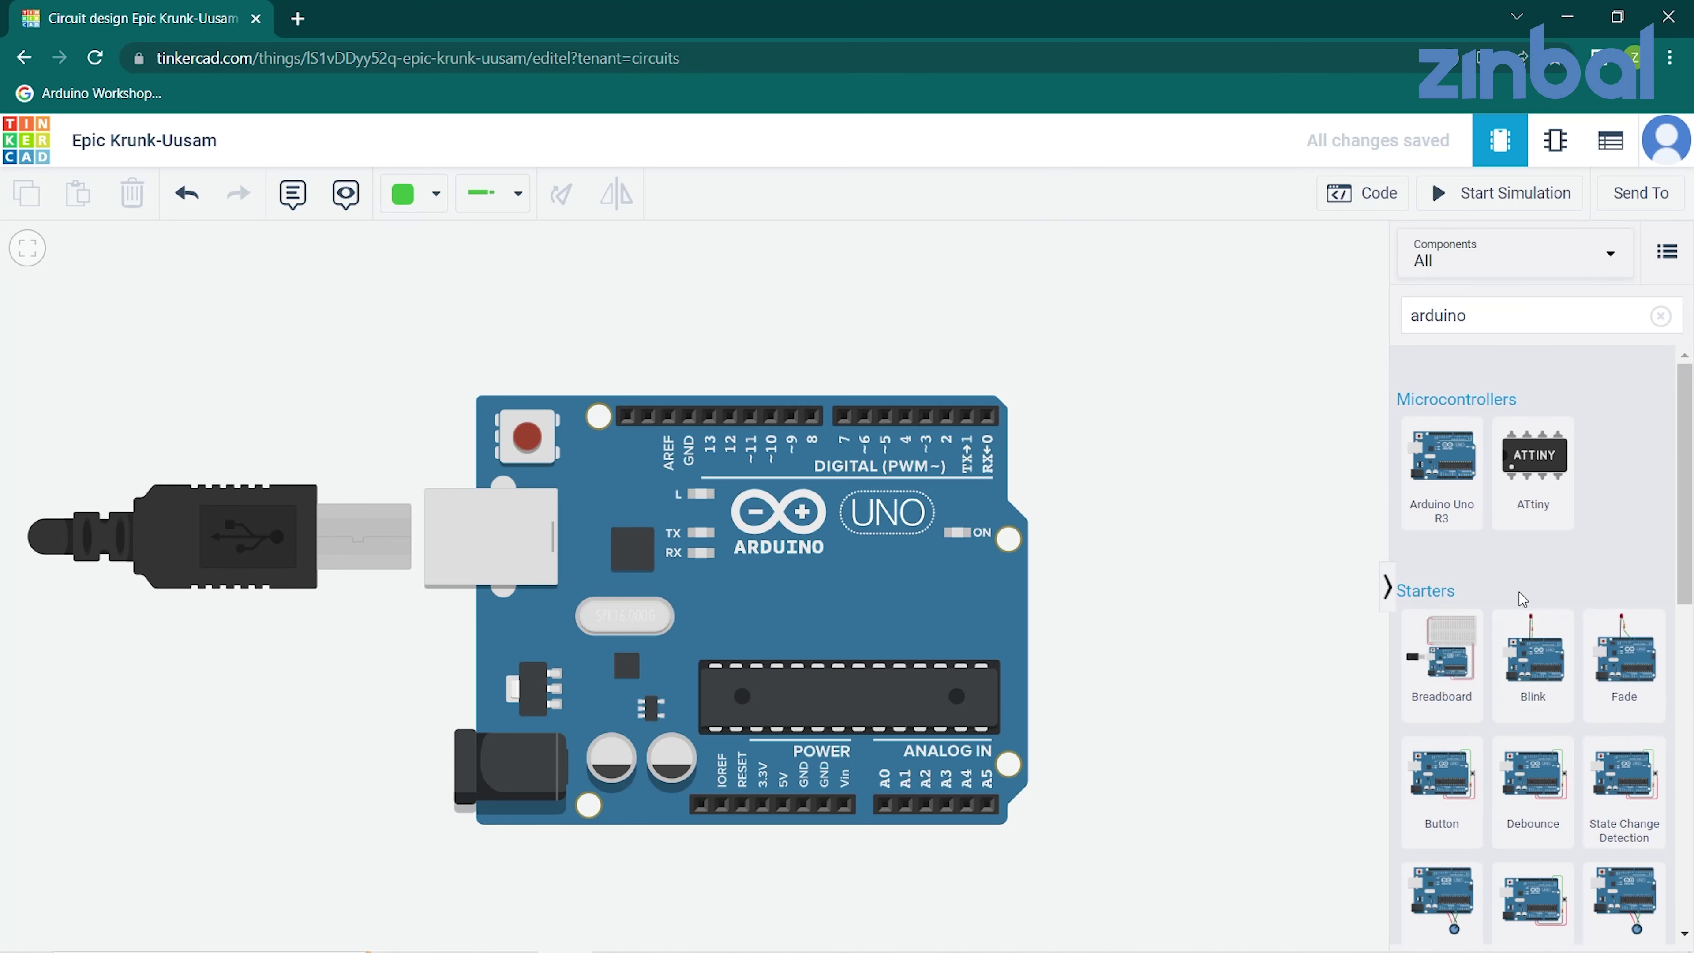
# Search components for 'LEd' and place a red LED just above the Arduino.
pyautogui.click(1660, 317)
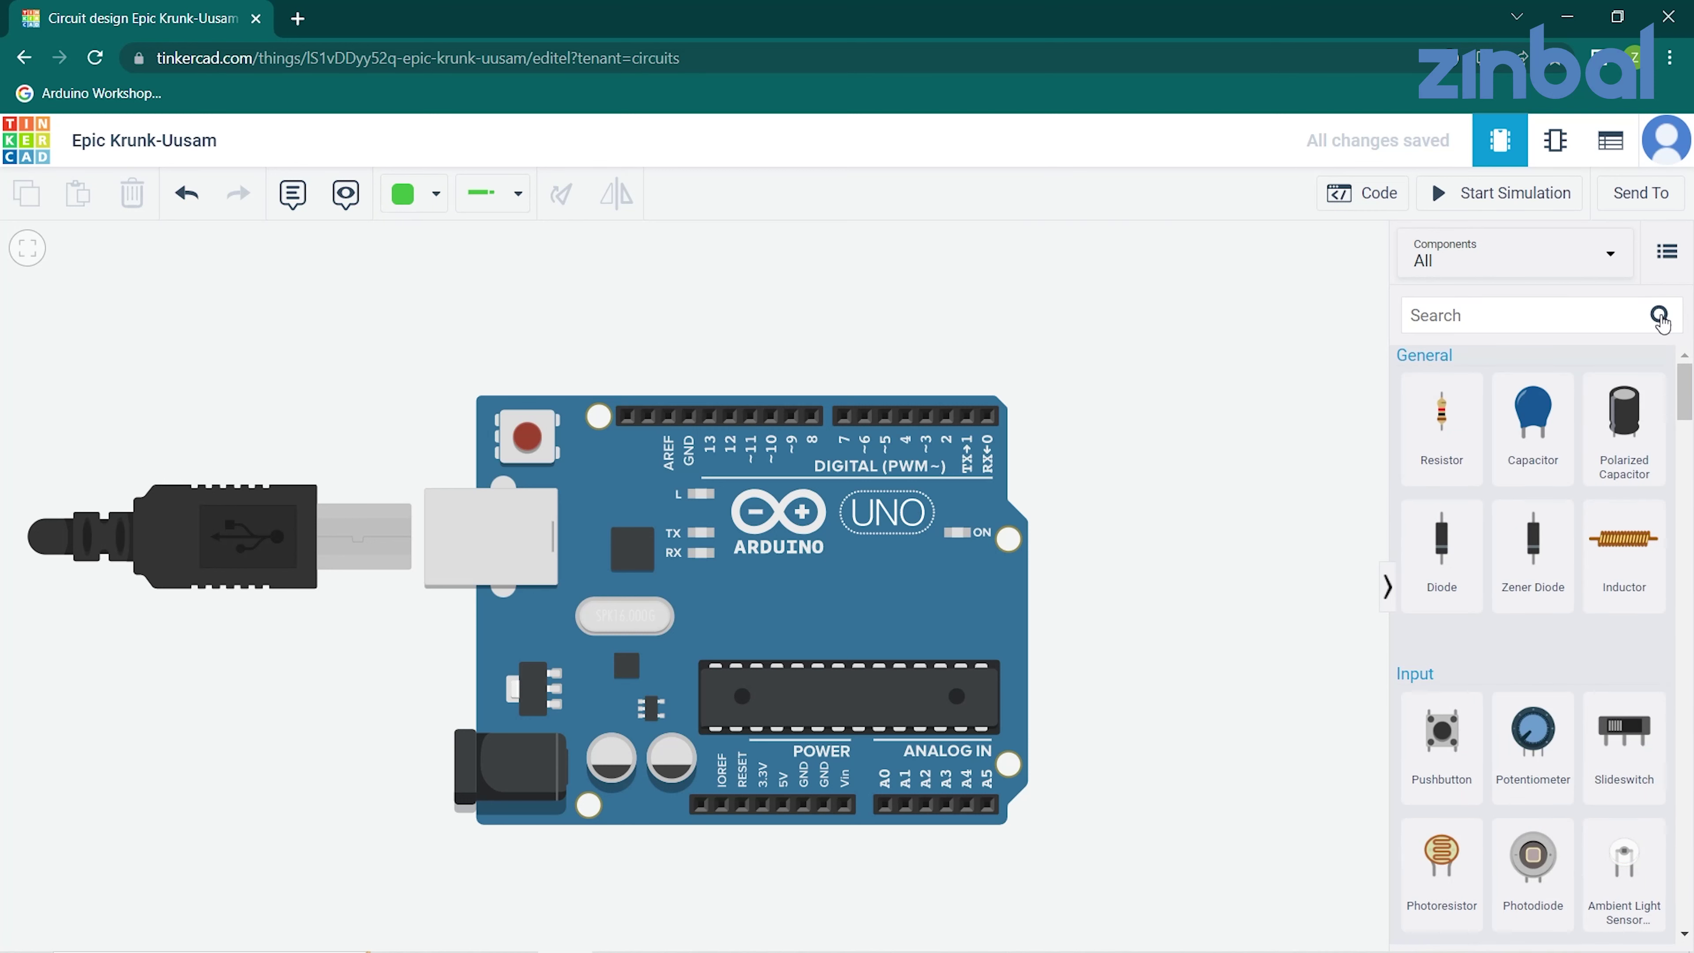
pyautogui.click(1458, 307)
pyautogui.write('LEd')
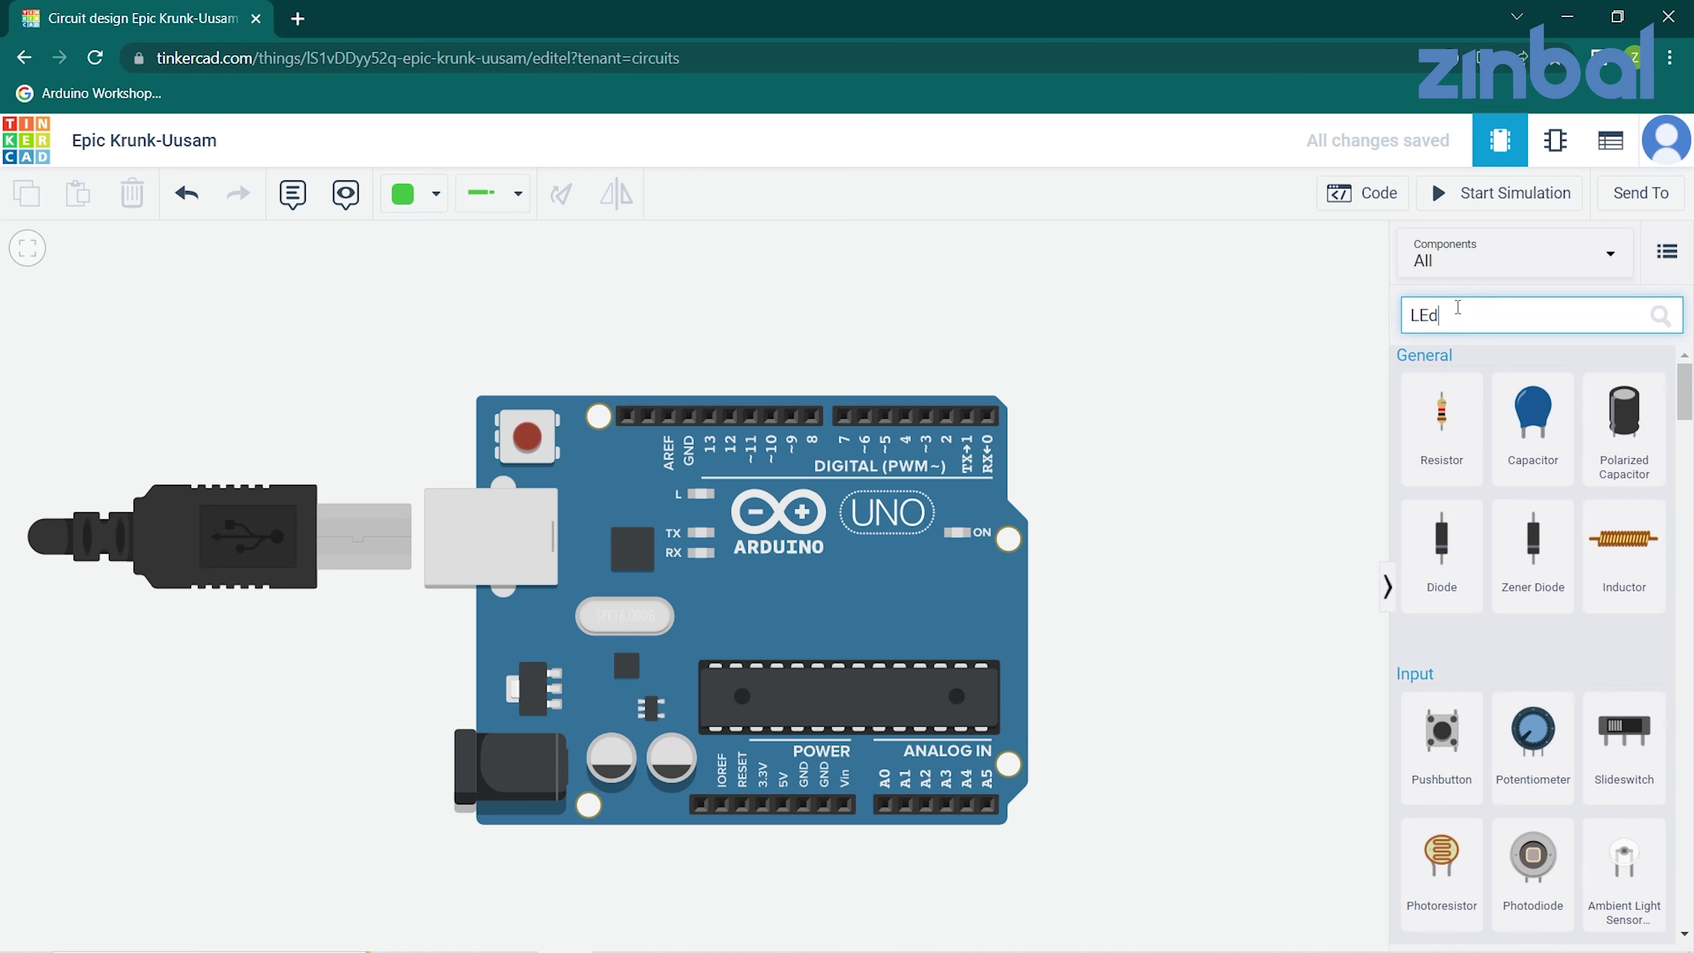
pyautogui.moveTo(1440, 460)
pyautogui.mouseDown()
pyautogui.moveTo(857, 319)
pyautogui.moveTo(983, 387)
pyautogui.mouseUp()
pyautogui.click(995, 340)
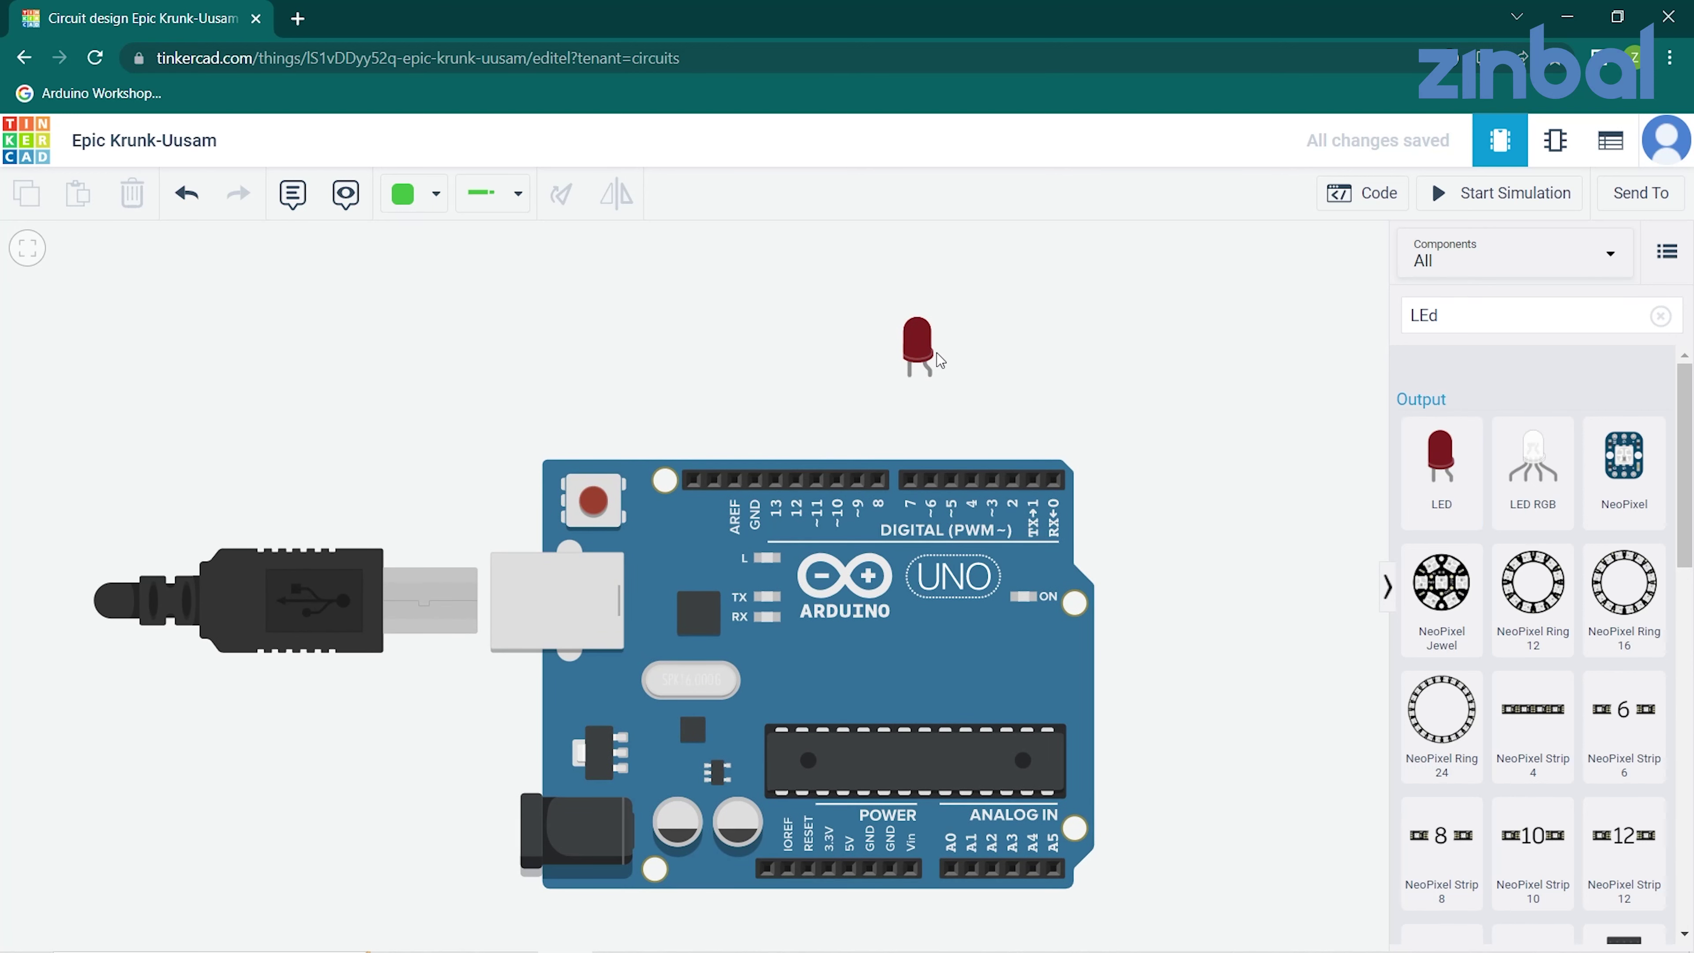
pyautogui.moveTo(921, 334); pyautogui.dragTo(770, 375)
pyautogui.click(901, 414)
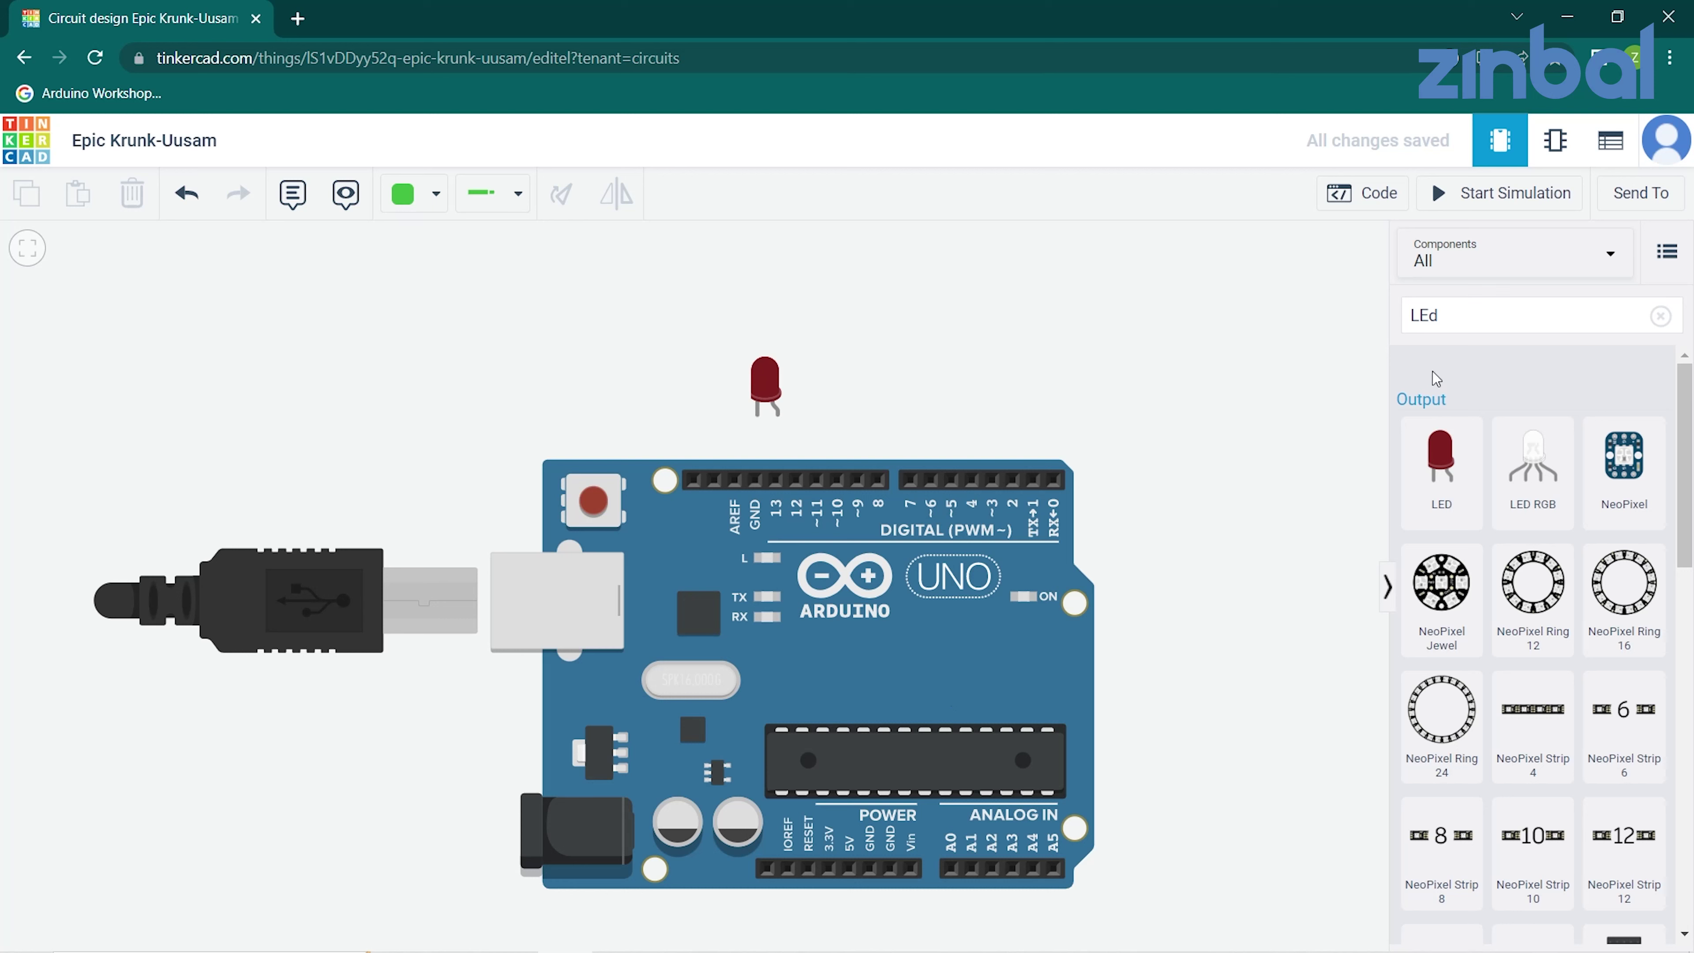
# Add a resistor beside the LED and plug its lower lead into pin 13.
pyautogui.click(1661, 315)
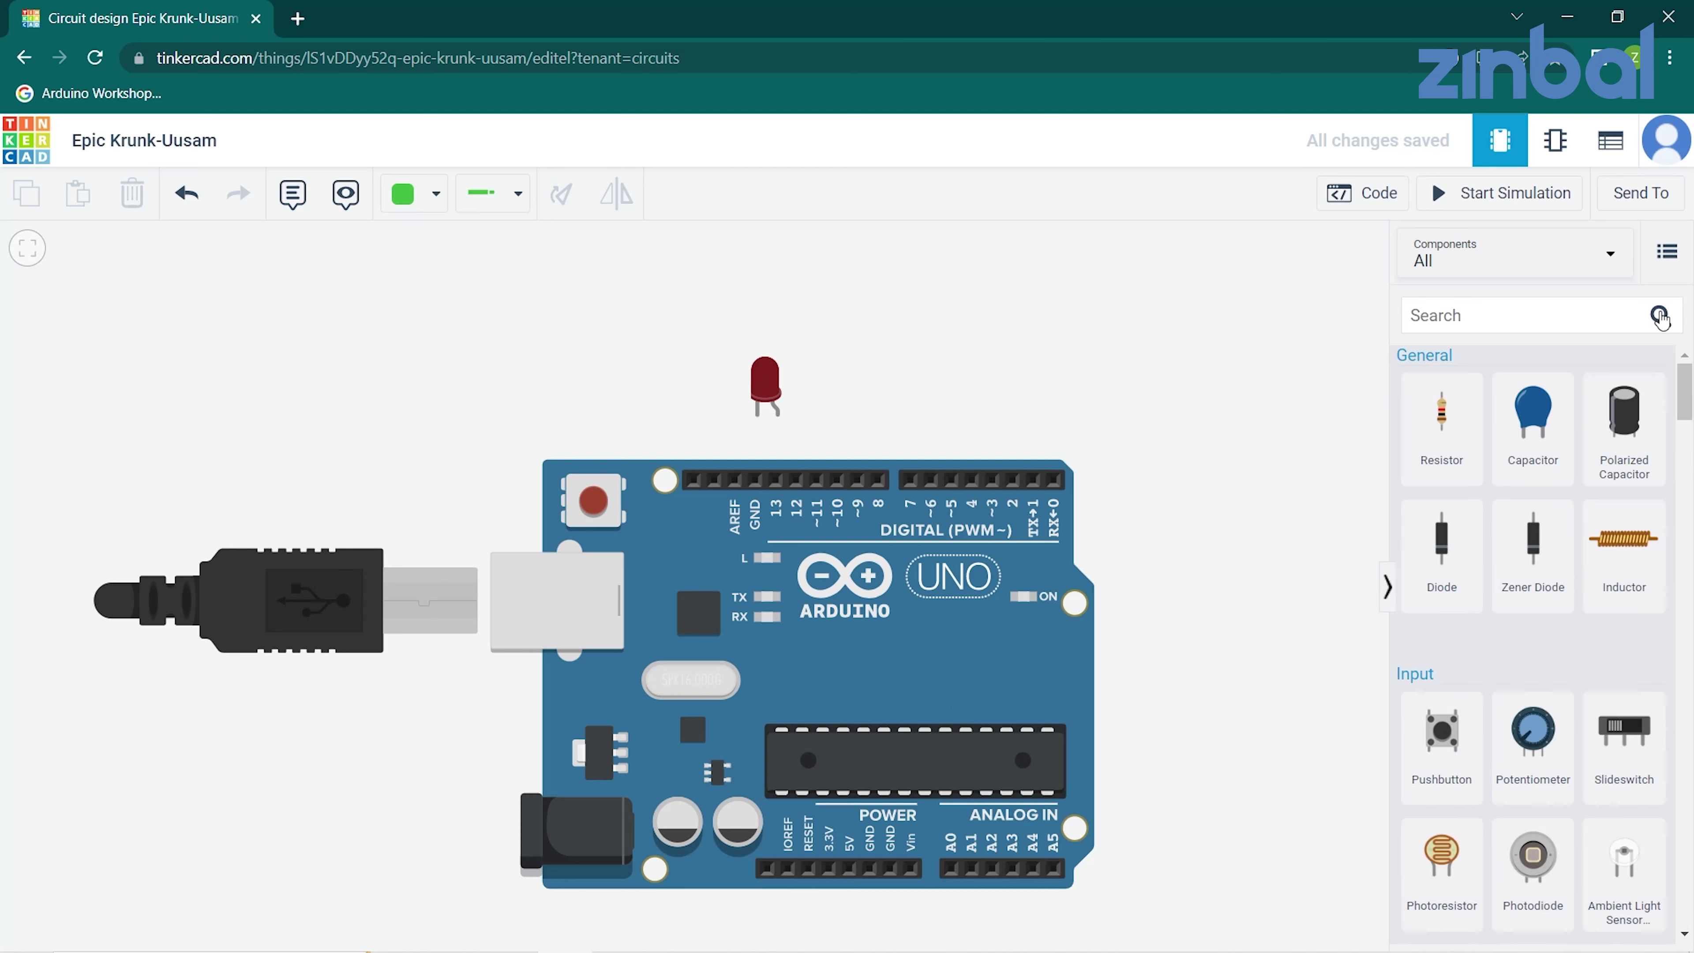
pyautogui.moveTo(1472, 400); pyautogui.dragTo(844, 392)
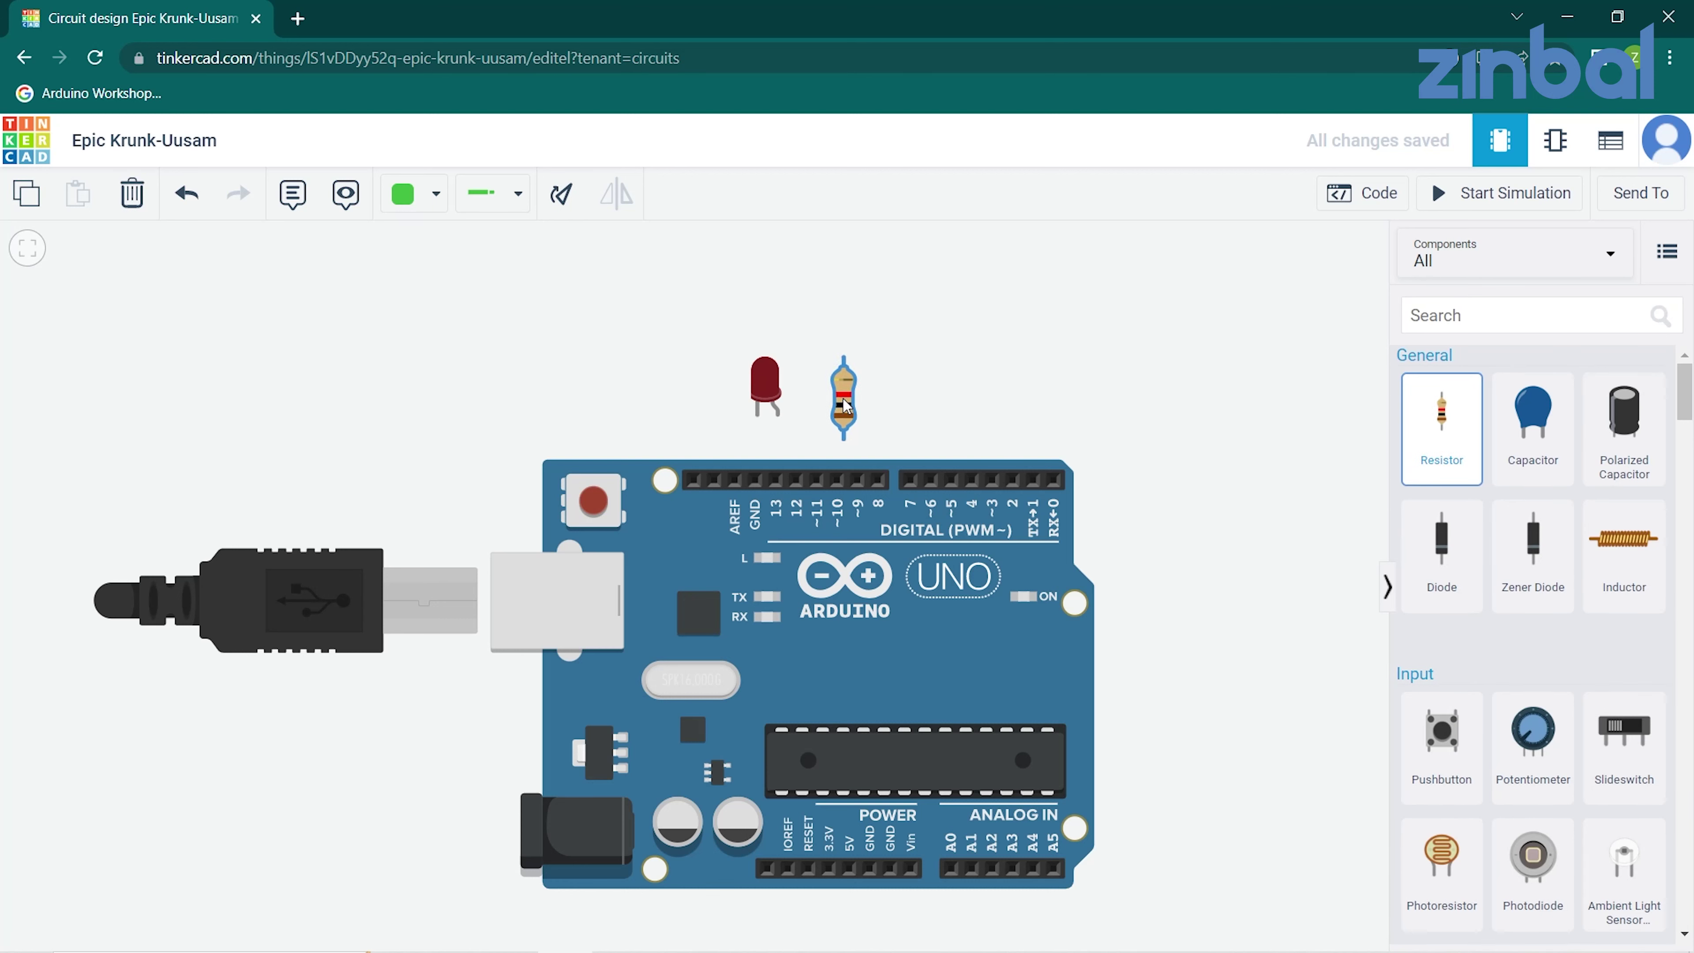
pyautogui.click(940, 418)
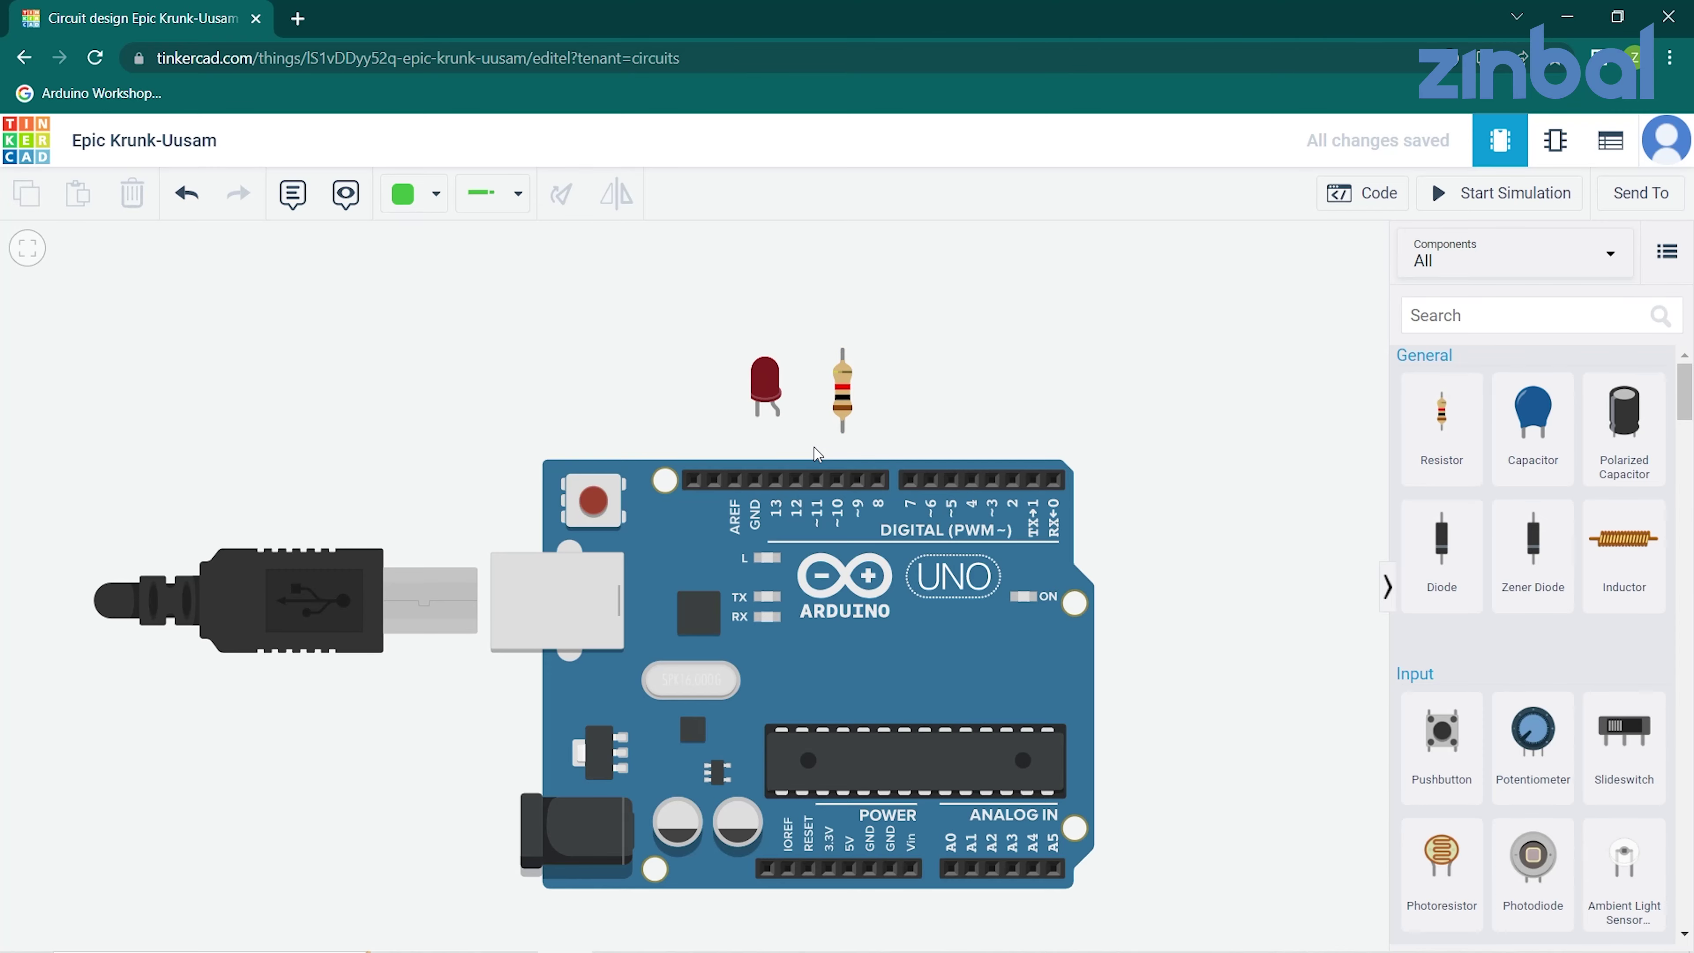
pyautogui.scroll(5, 867, 384)
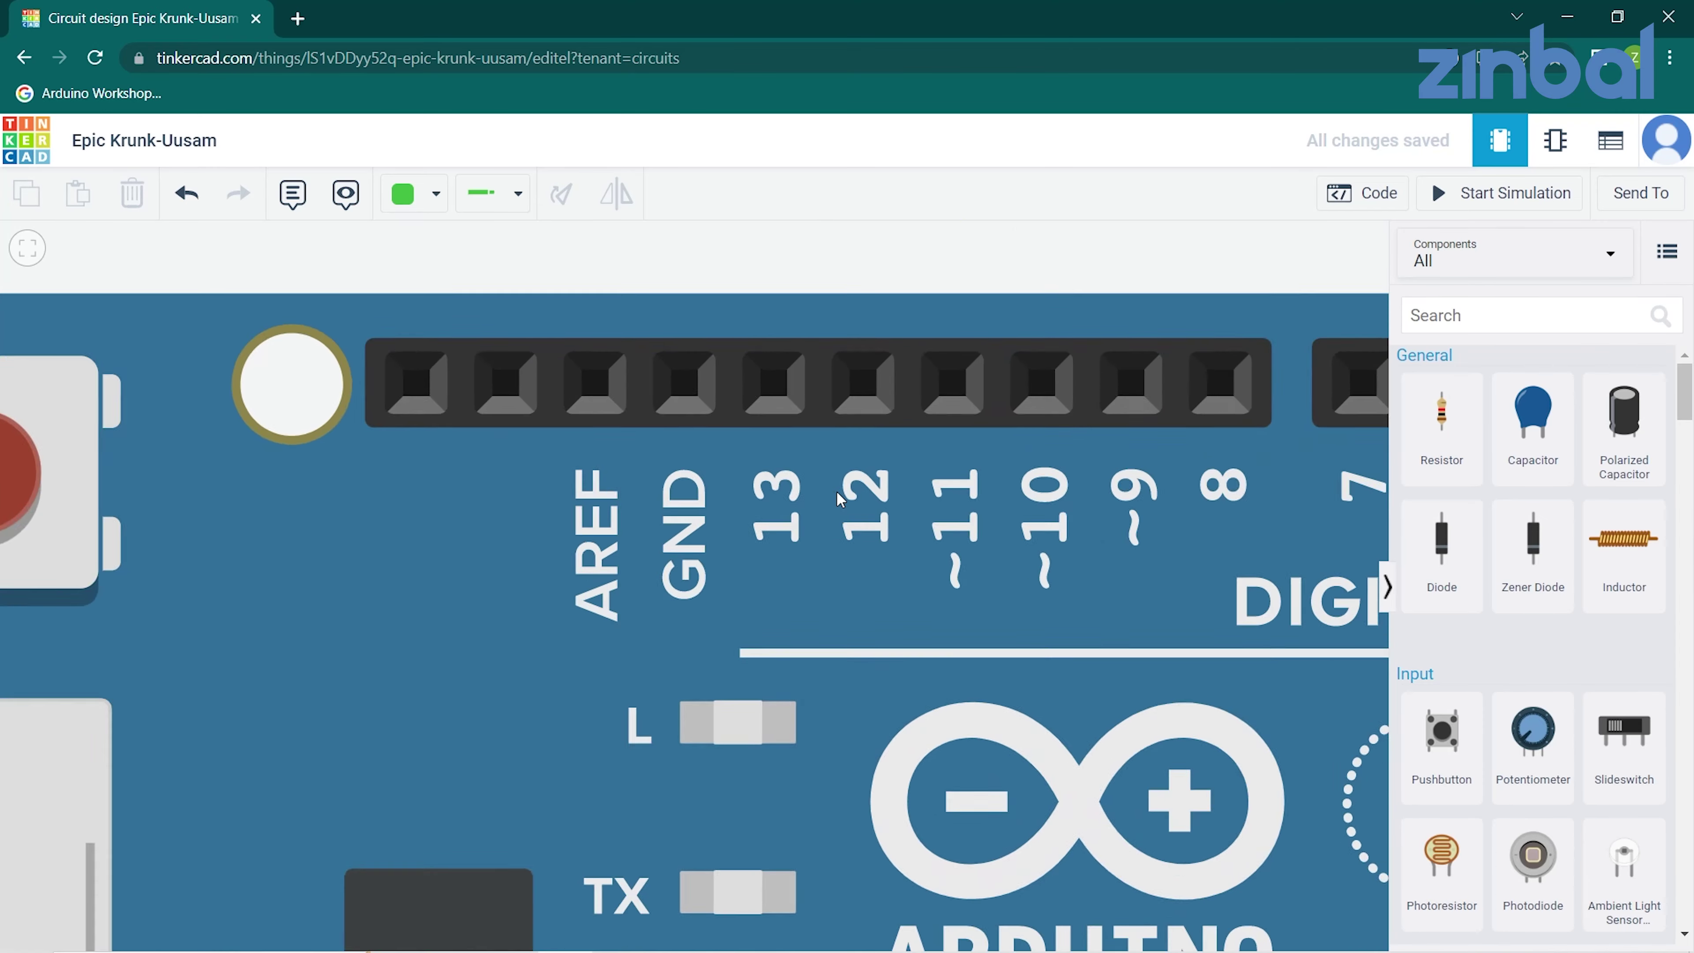
pyautogui.scroll(2, 871, 384)
pyautogui.scroll(-5, 1000, 384)
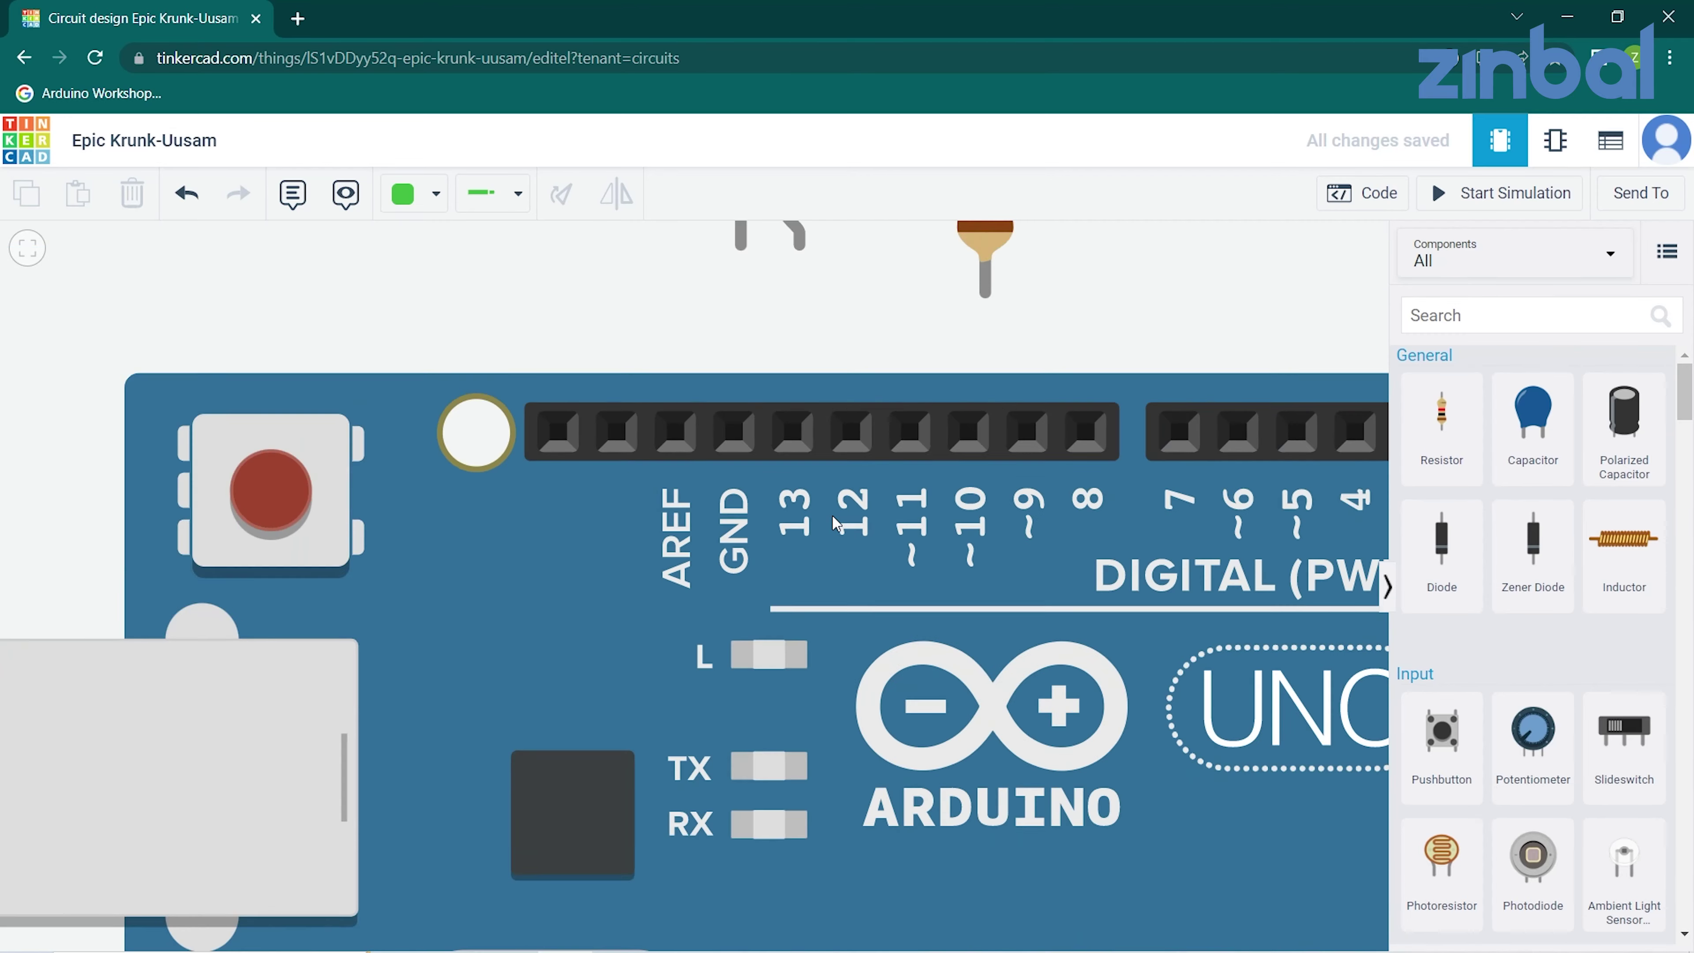
pyautogui.scroll(-2, 1044, 386)
pyautogui.moveTo(1041, 379); pyautogui.dragTo(1032, 452)
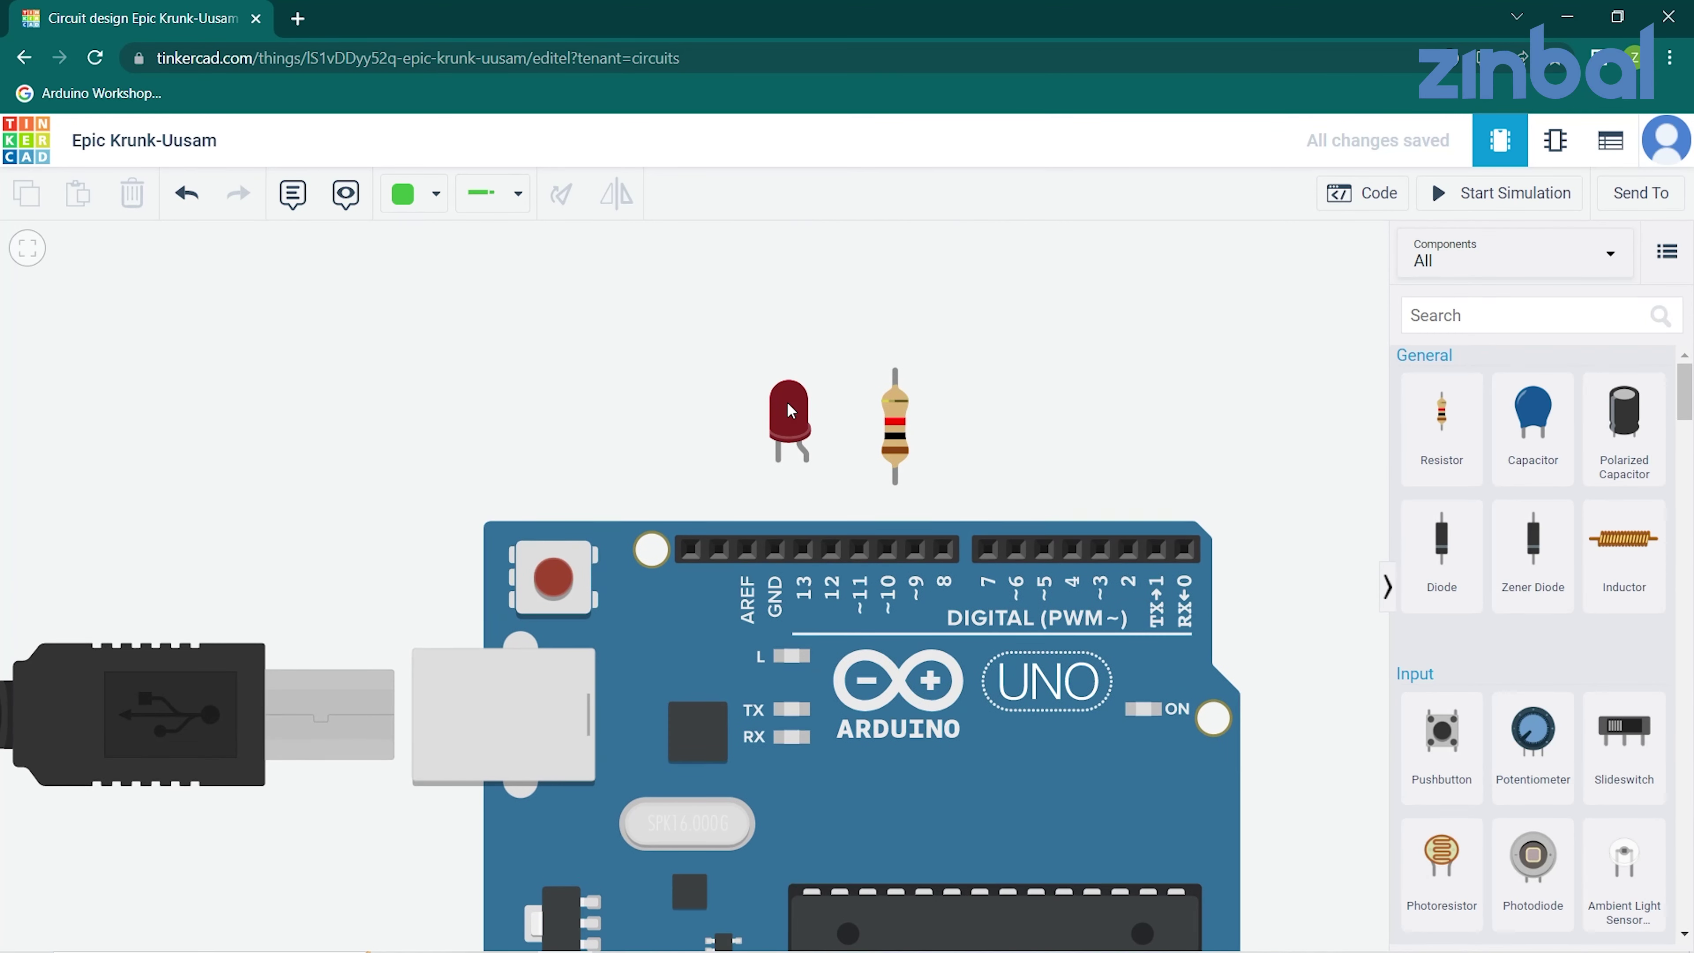
pyautogui.moveTo(781, 401); pyautogui.dragTo(781, 312)
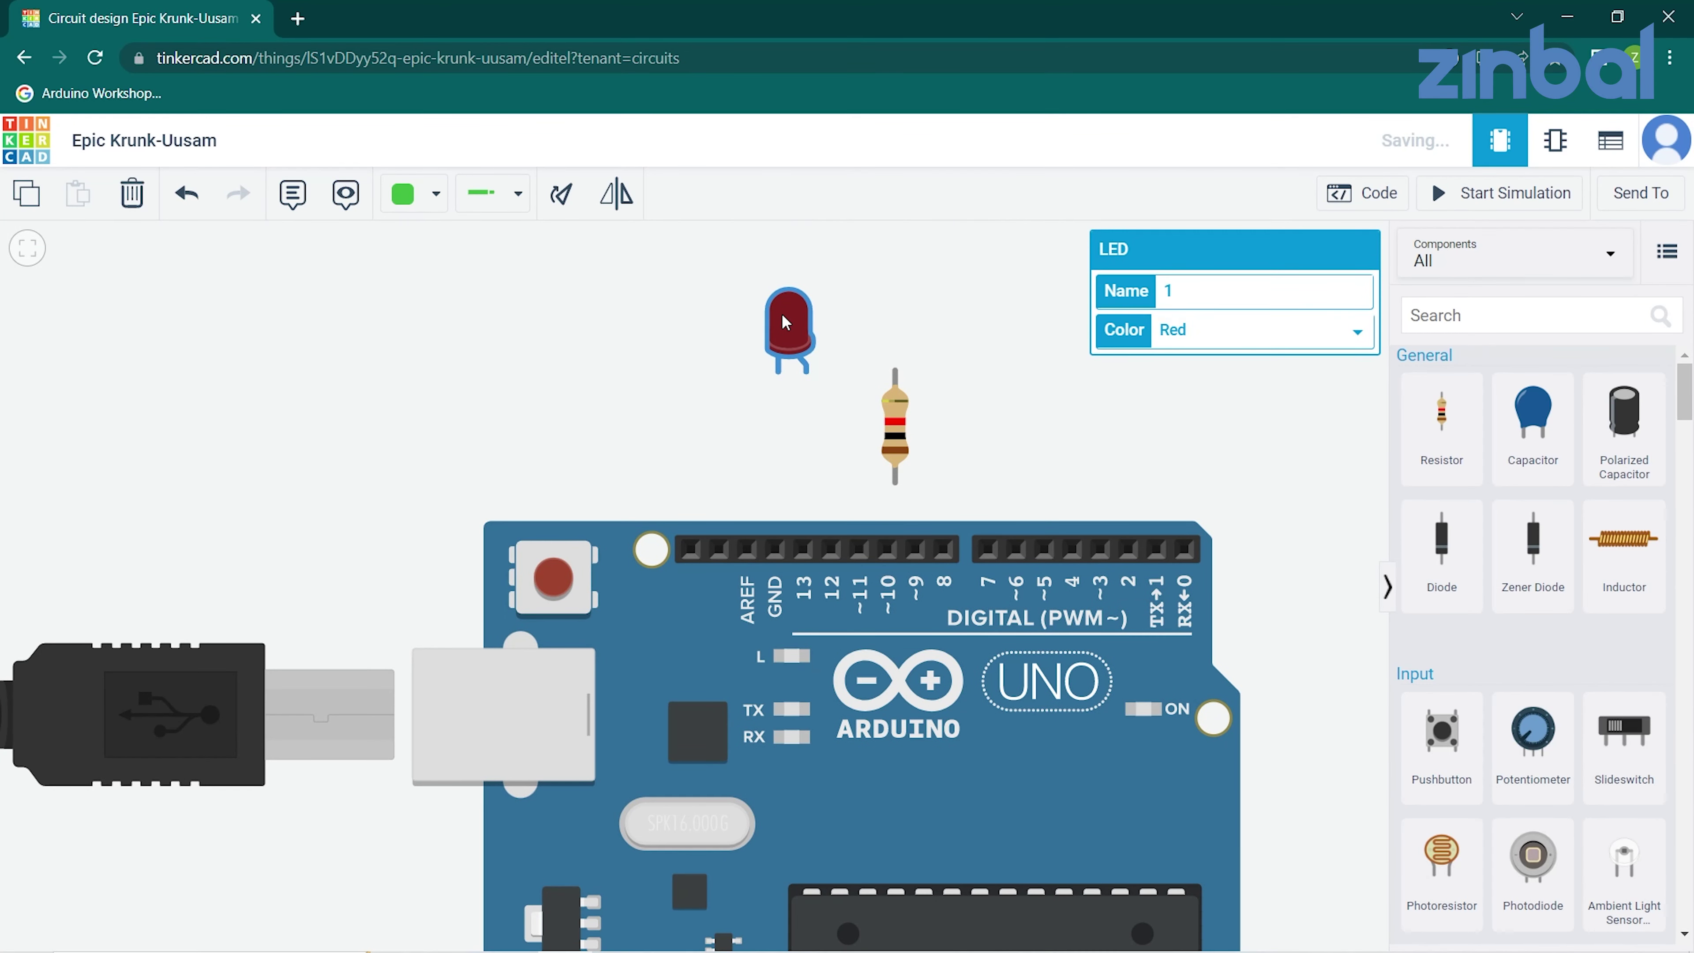
pyautogui.moveTo(884, 405)
pyautogui.mouseDown()
pyautogui.moveTo(786, 460)
pyautogui.moveTo(808, 487)
pyautogui.mouseUp()
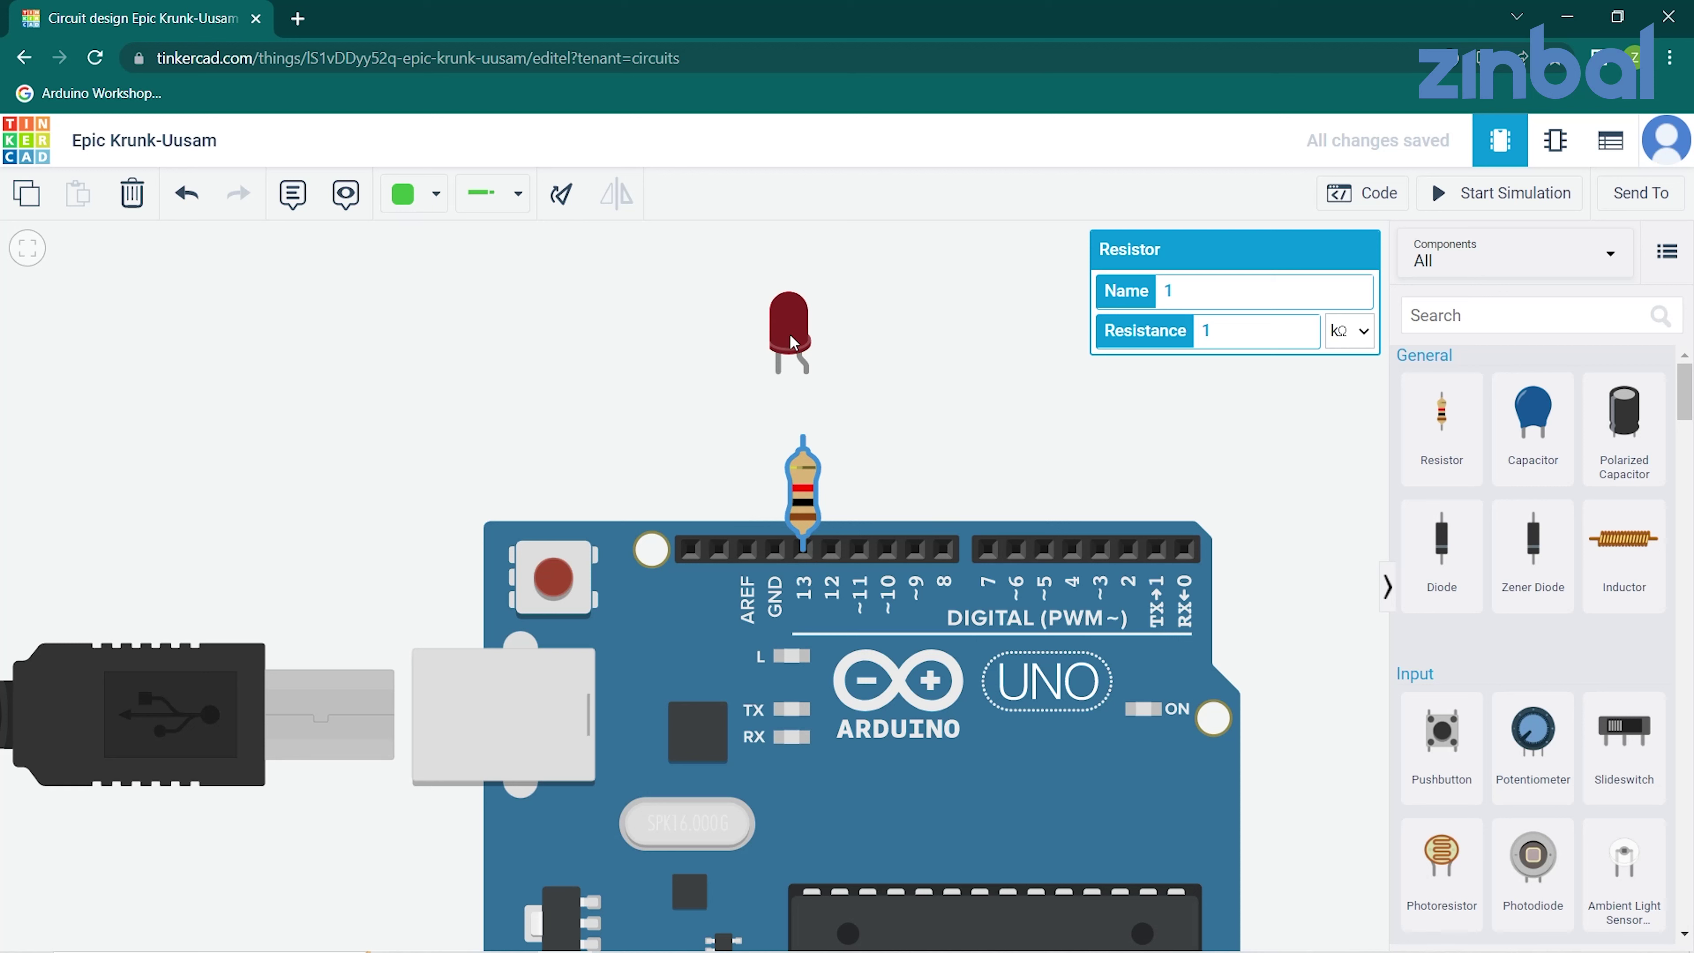
# Position the LED so its leg connects to the resistor's top lead.
pyautogui.click(786, 366)
pyautogui.moveTo(786, 366); pyautogui.dragTo(786, 430)
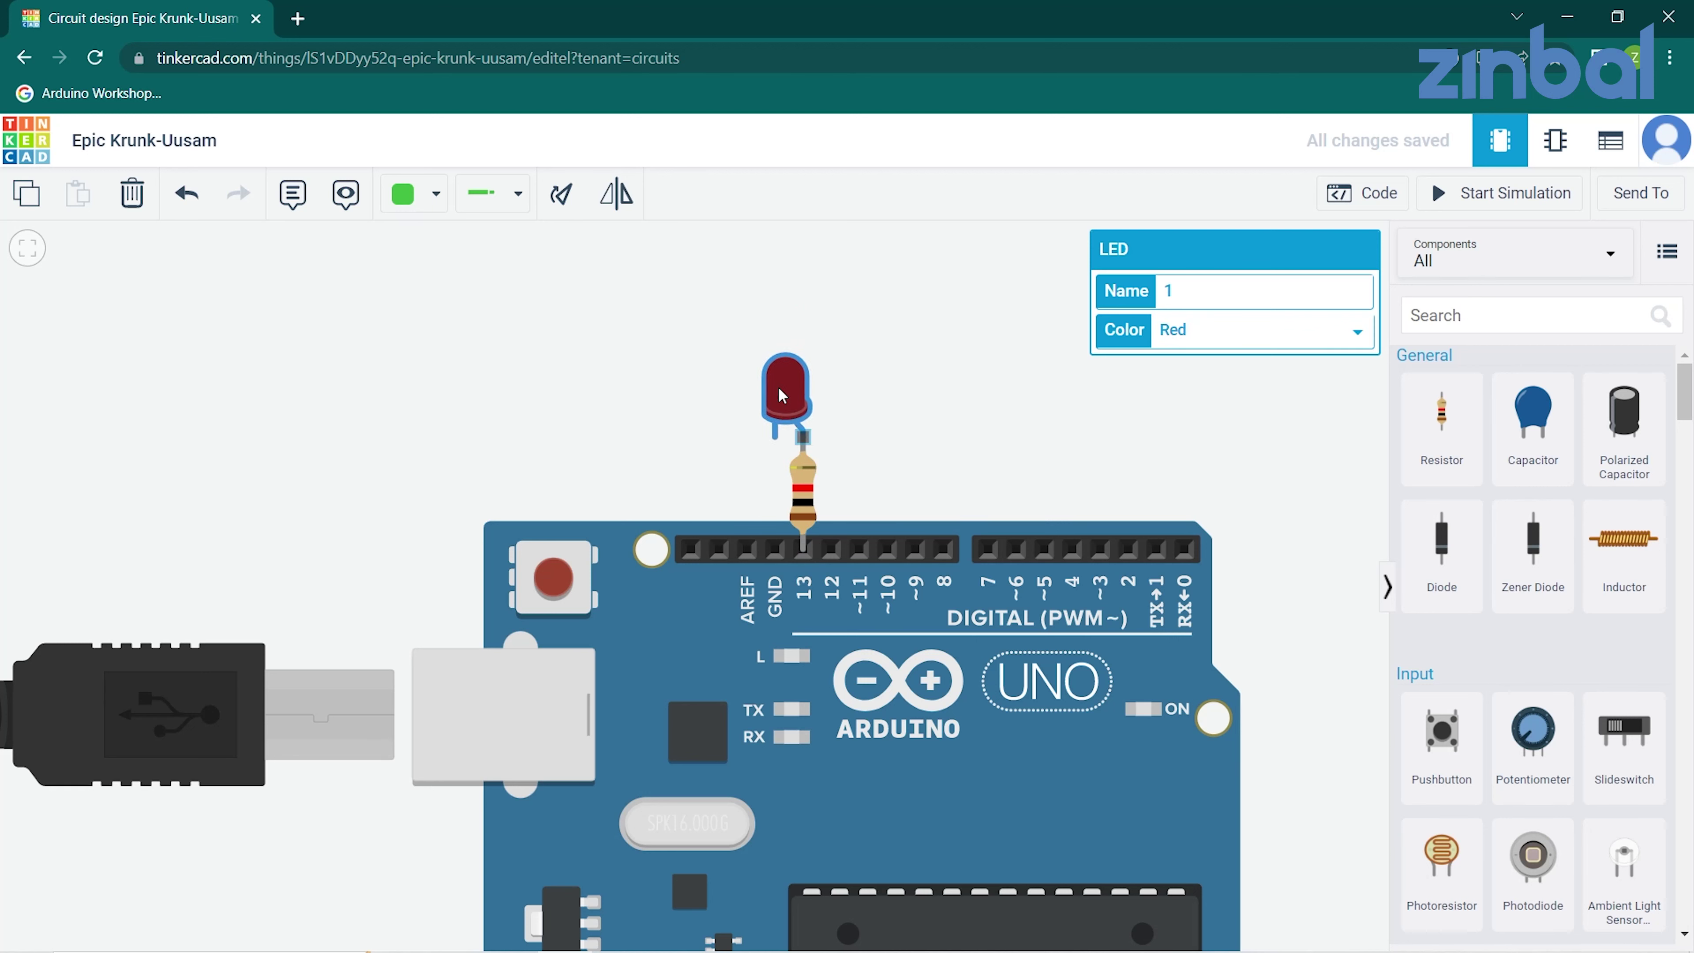
pyautogui.click(883, 425)
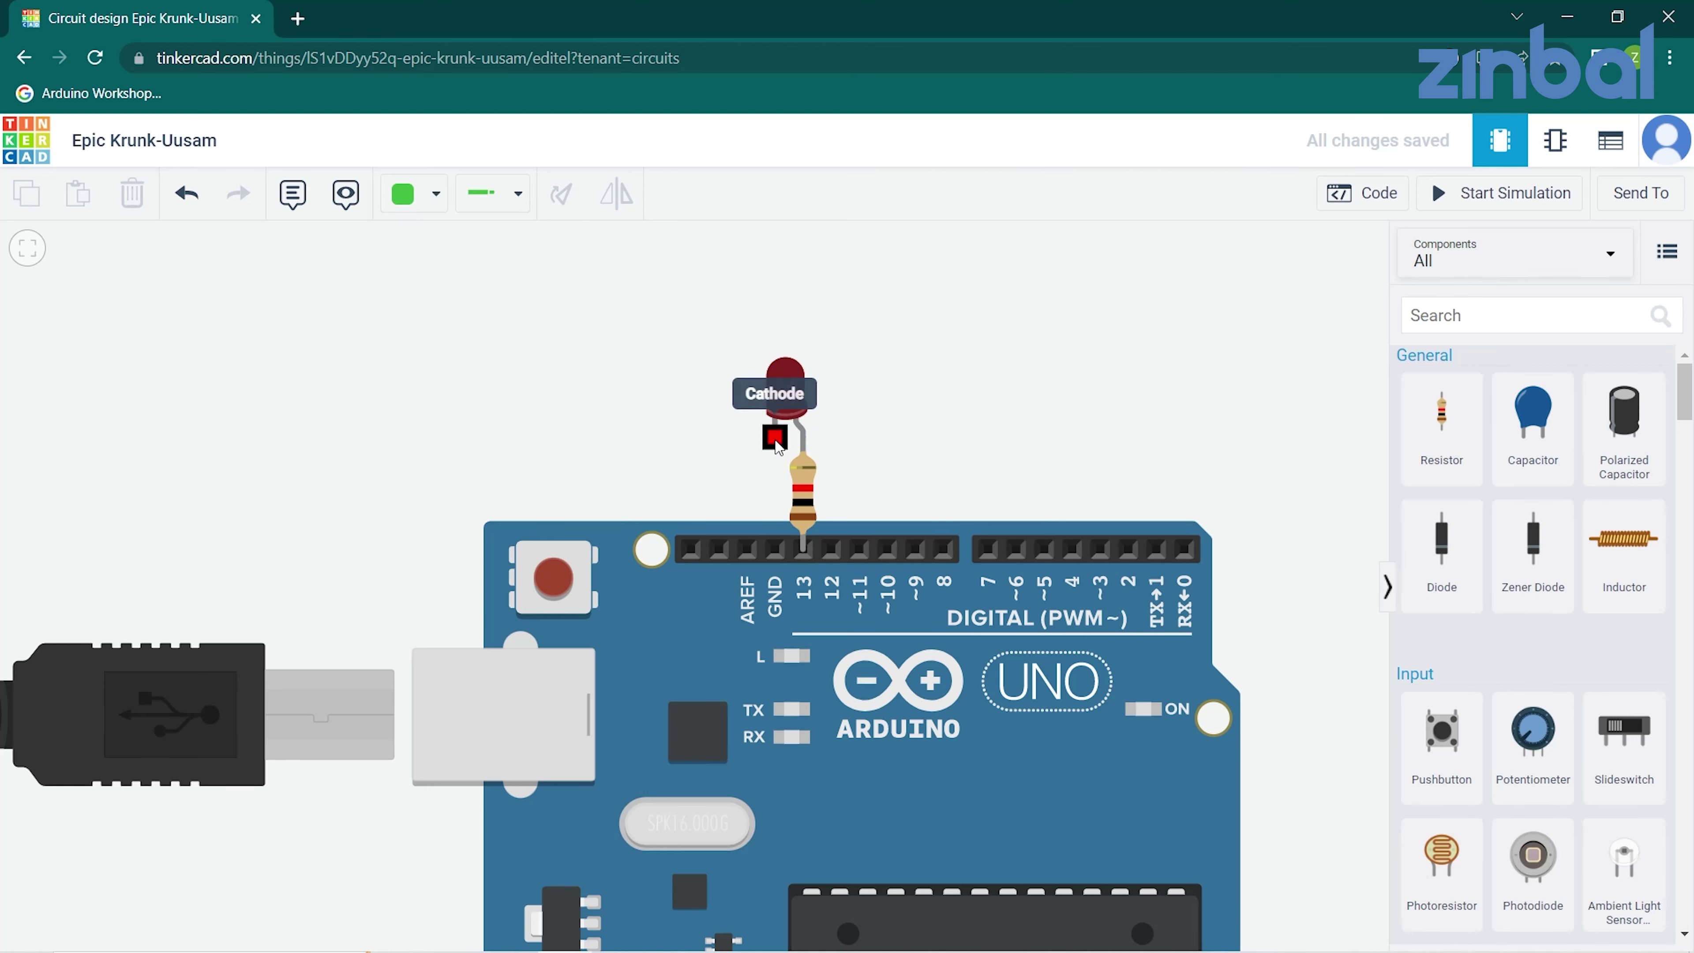
pyautogui.click(787, 395)
pyautogui.moveTo(787, 396); pyautogui.dragTo(787, 347)
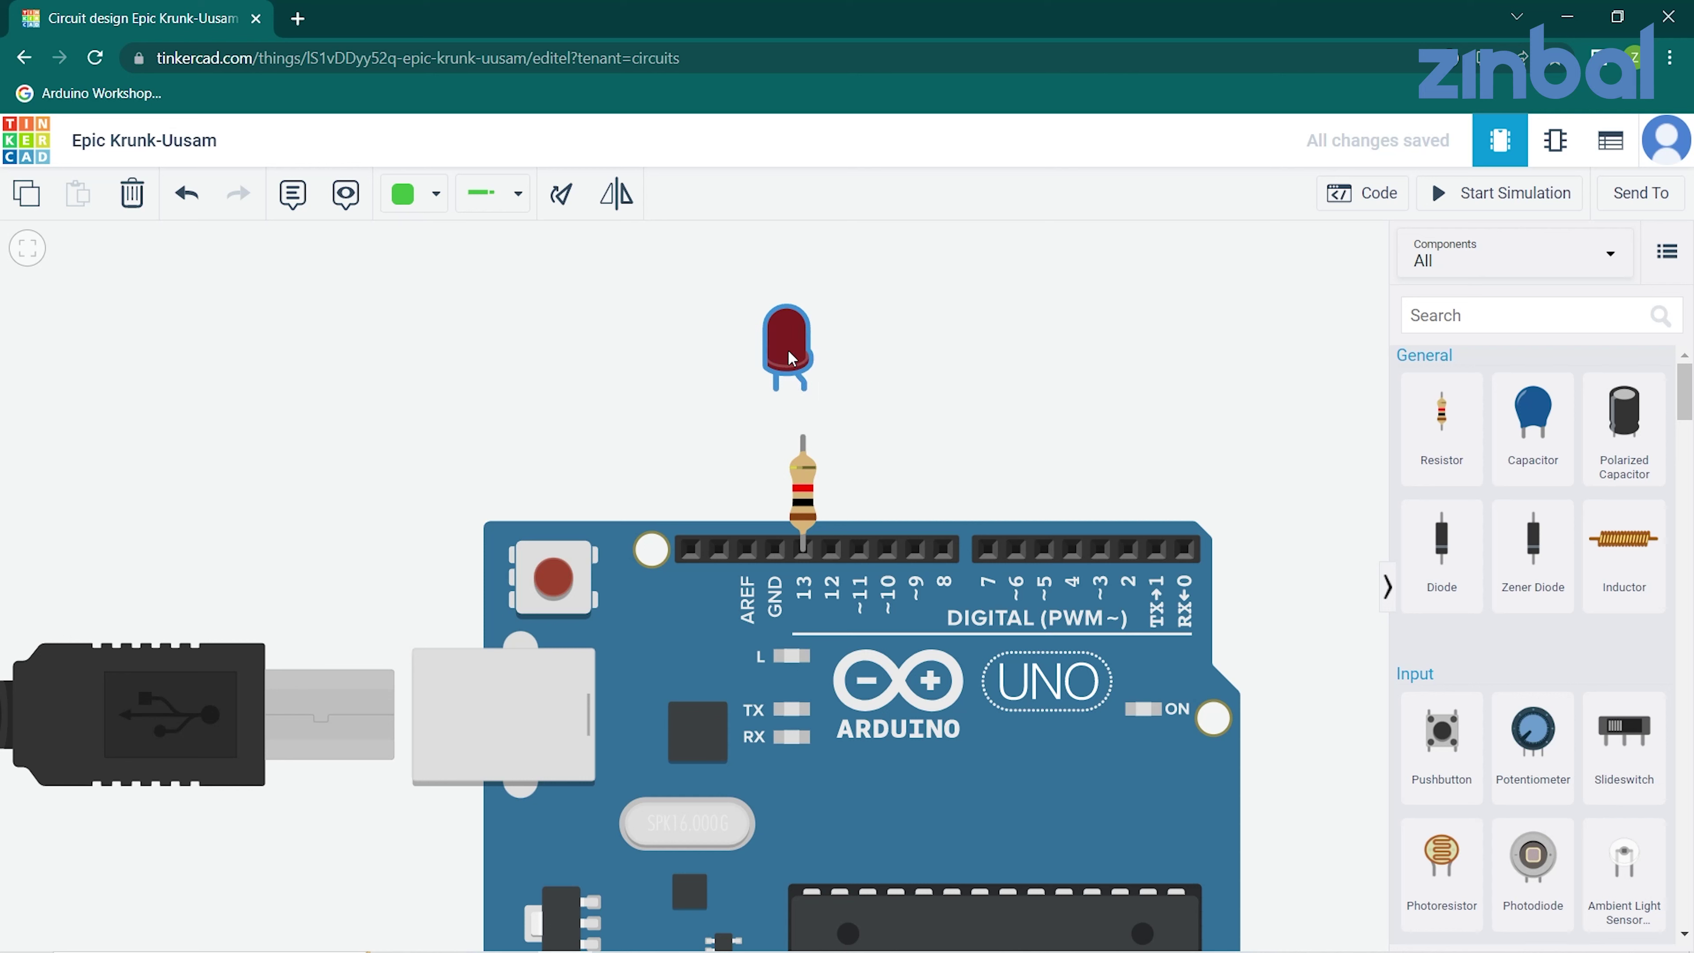
pyautogui.moveTo(788, 347); pyautogui.dragTo(790, 395)
pyautogui.click(860, 414)
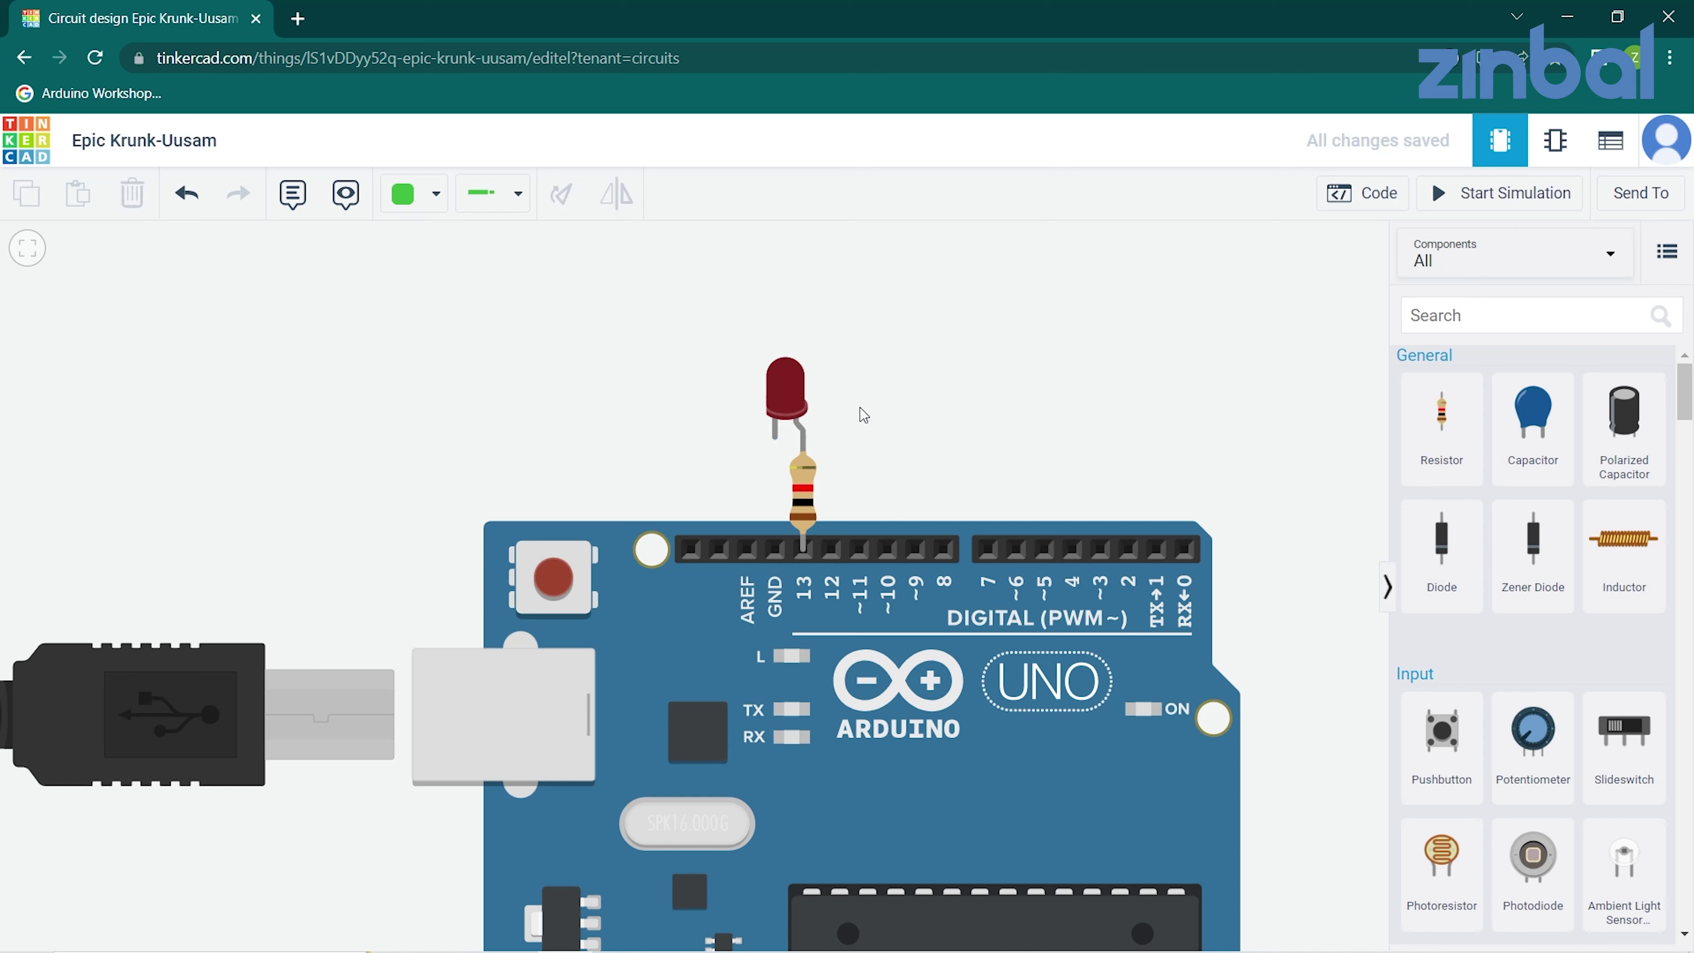
# Draw a wire from the LED cathode to the Arduino GND pin.
pyautogui.click(774, 437)
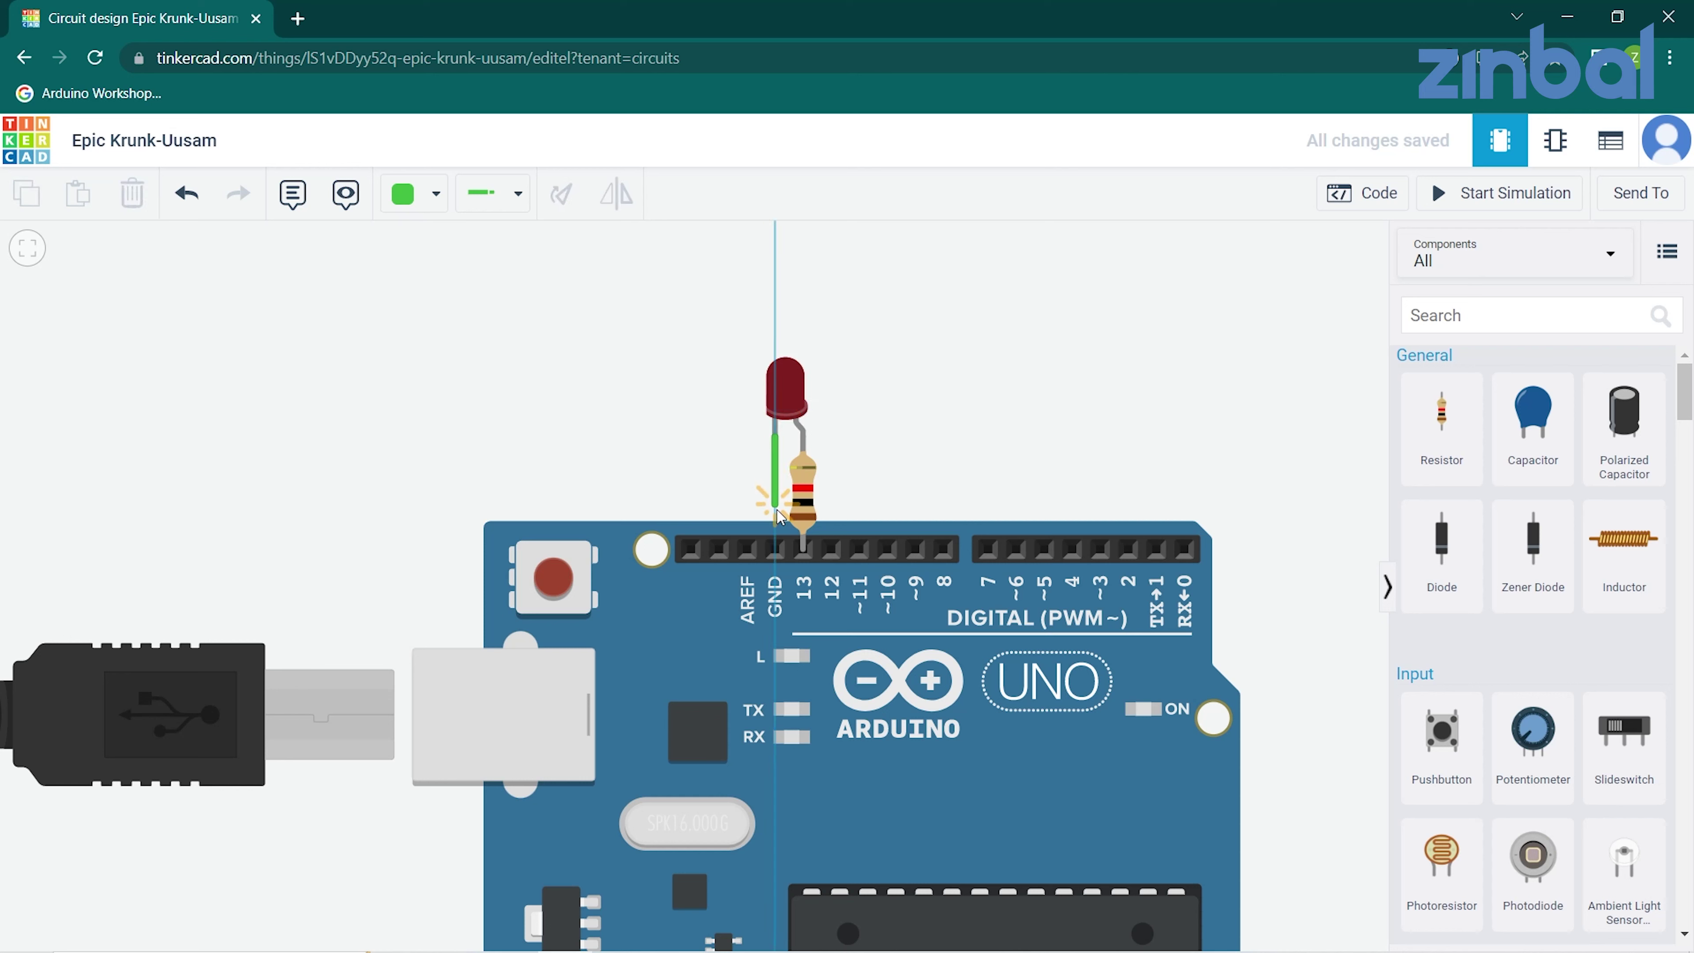
pyautogui.click(774, 548)
pyautogui.click(662, 445)
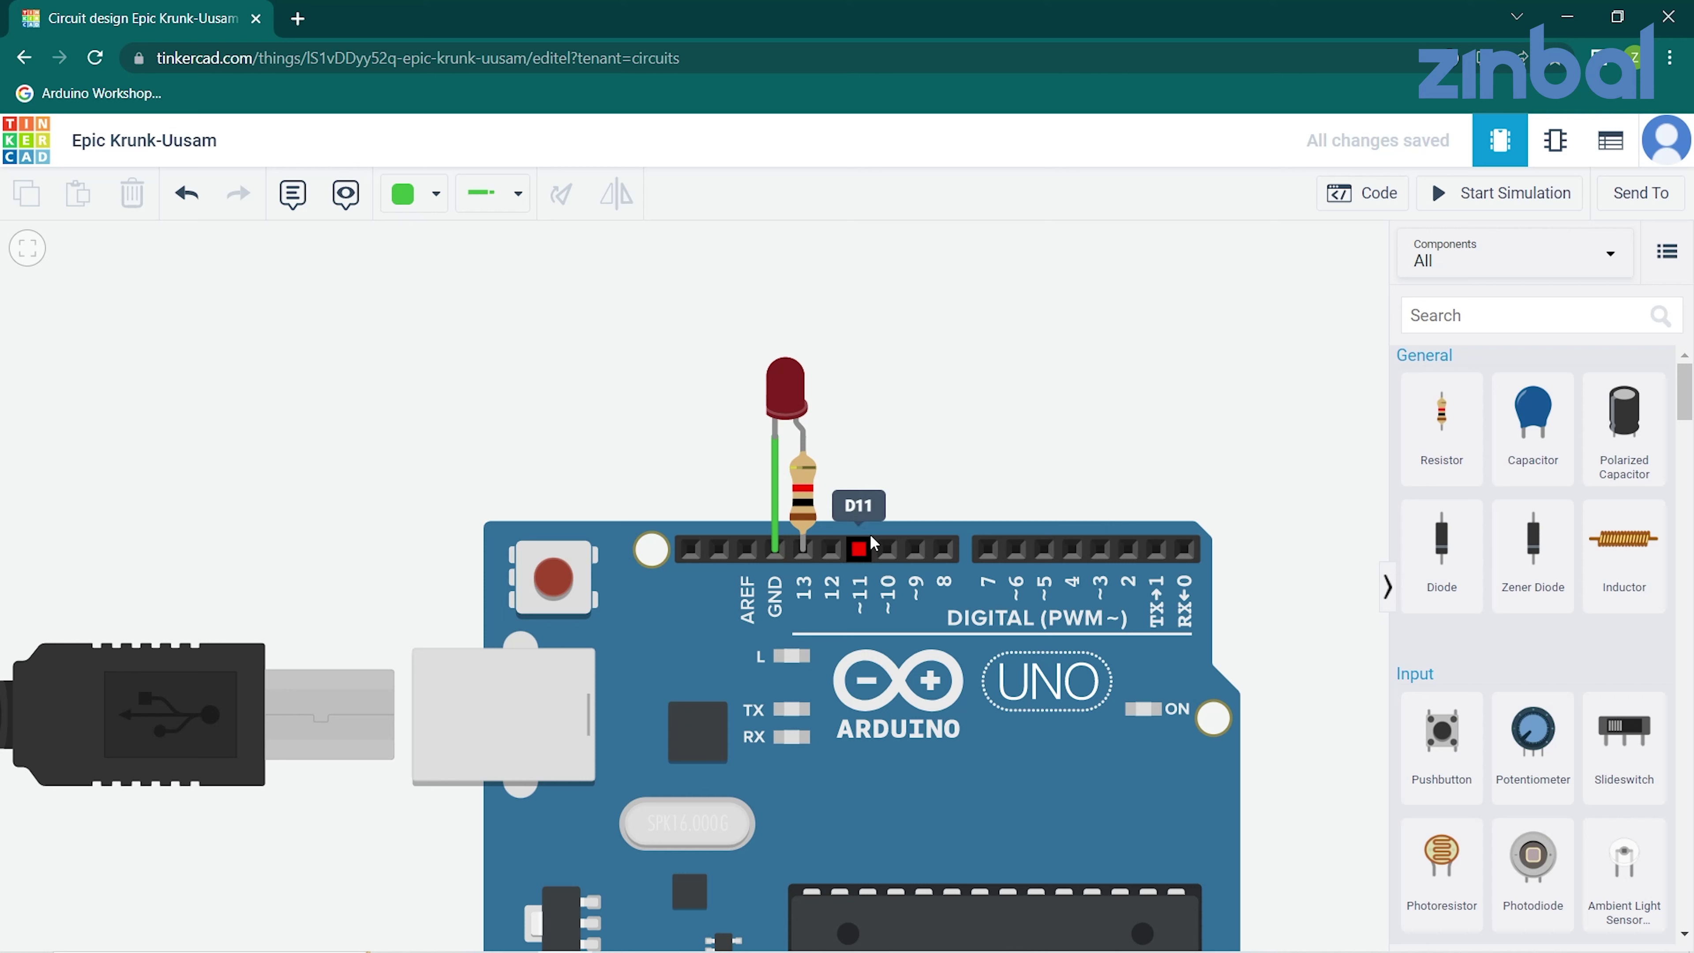
pyautogui.click(1503, 195)
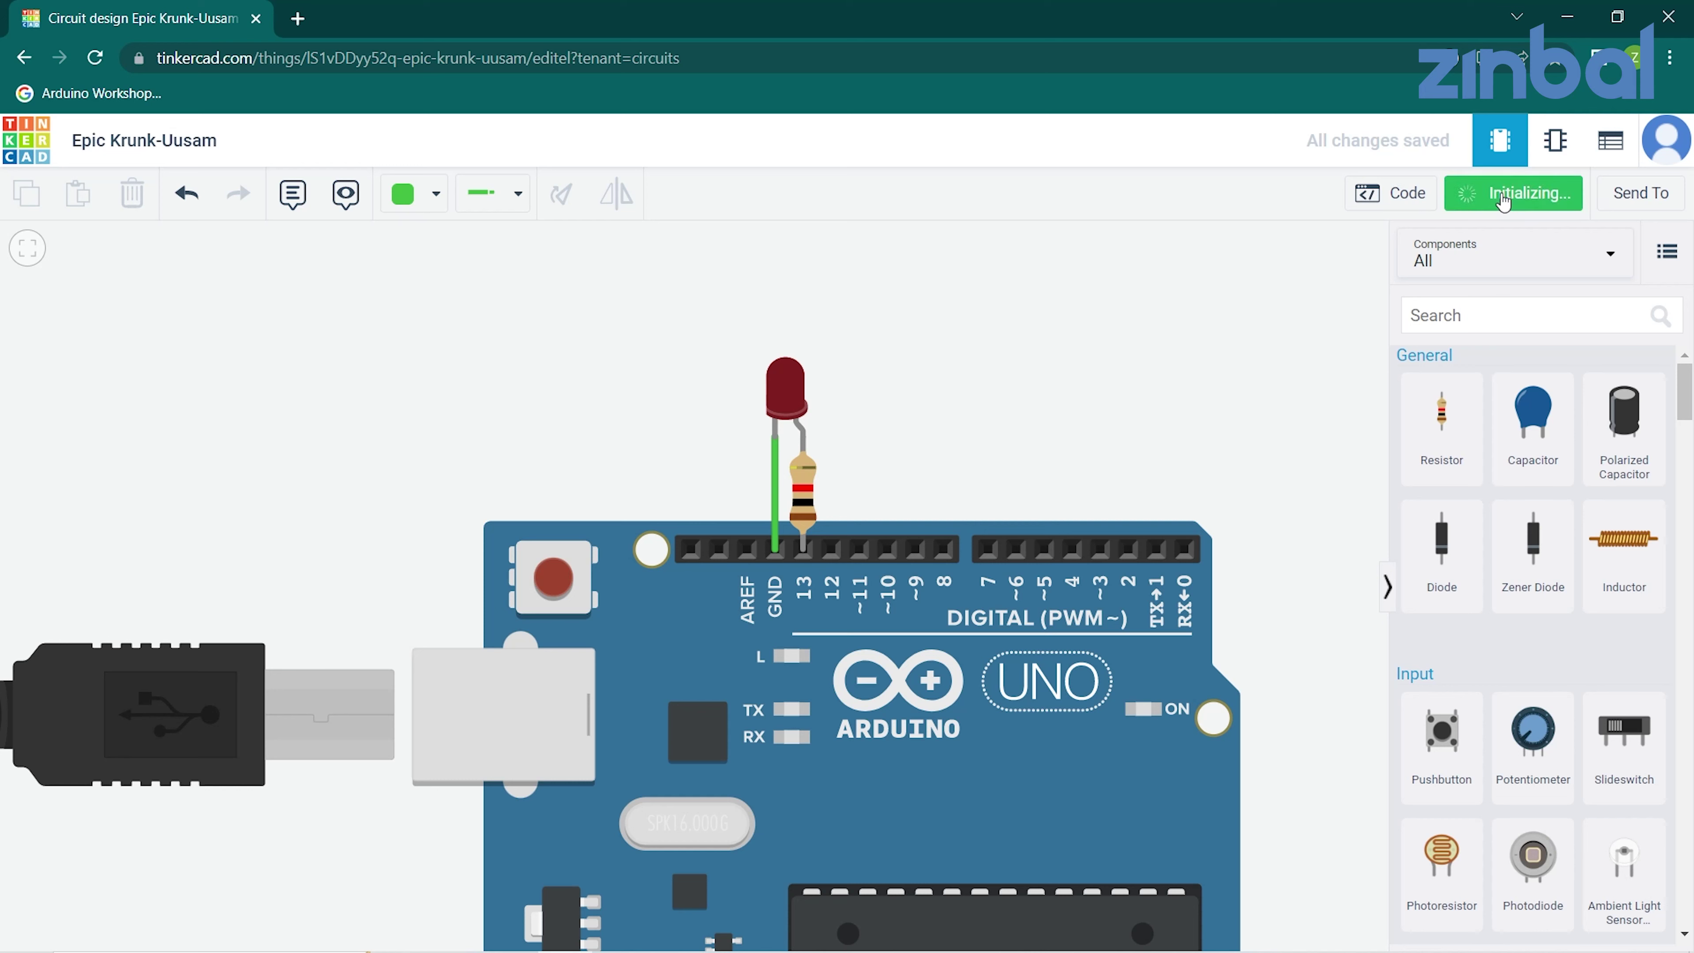
pyautogui.click(787, 408)
pyautogui.click(876, 417)
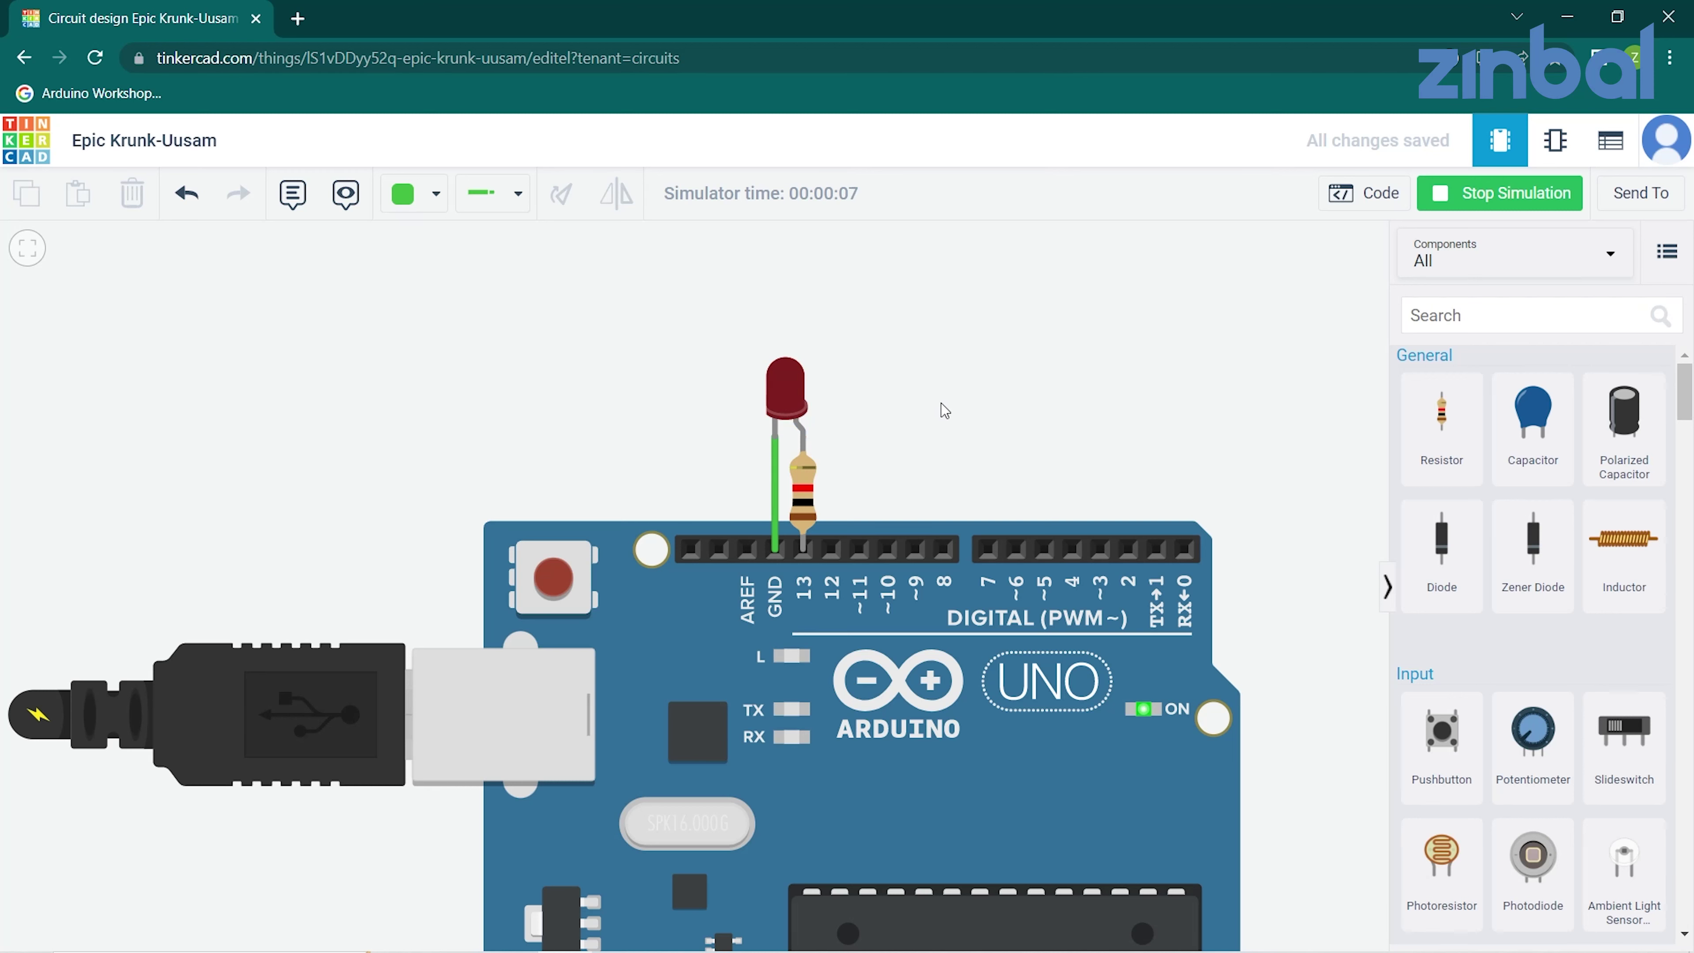
pyautogui.scroll(-1, 1163, 405)
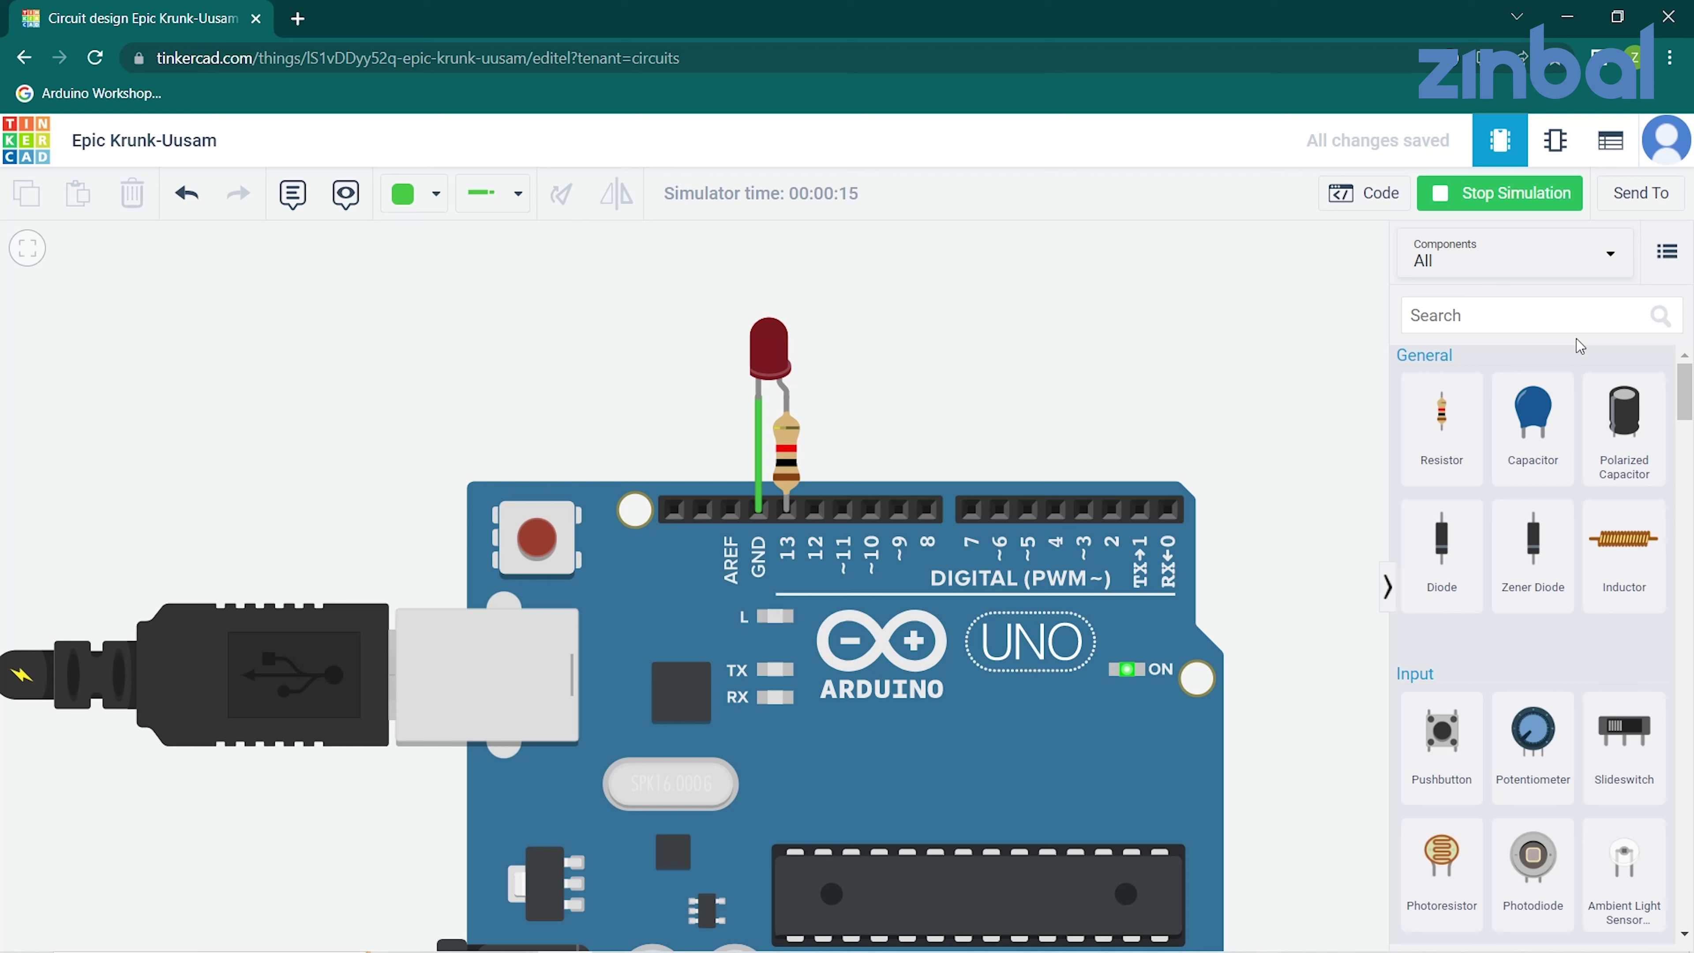
pyautogui.click(1527, 203)
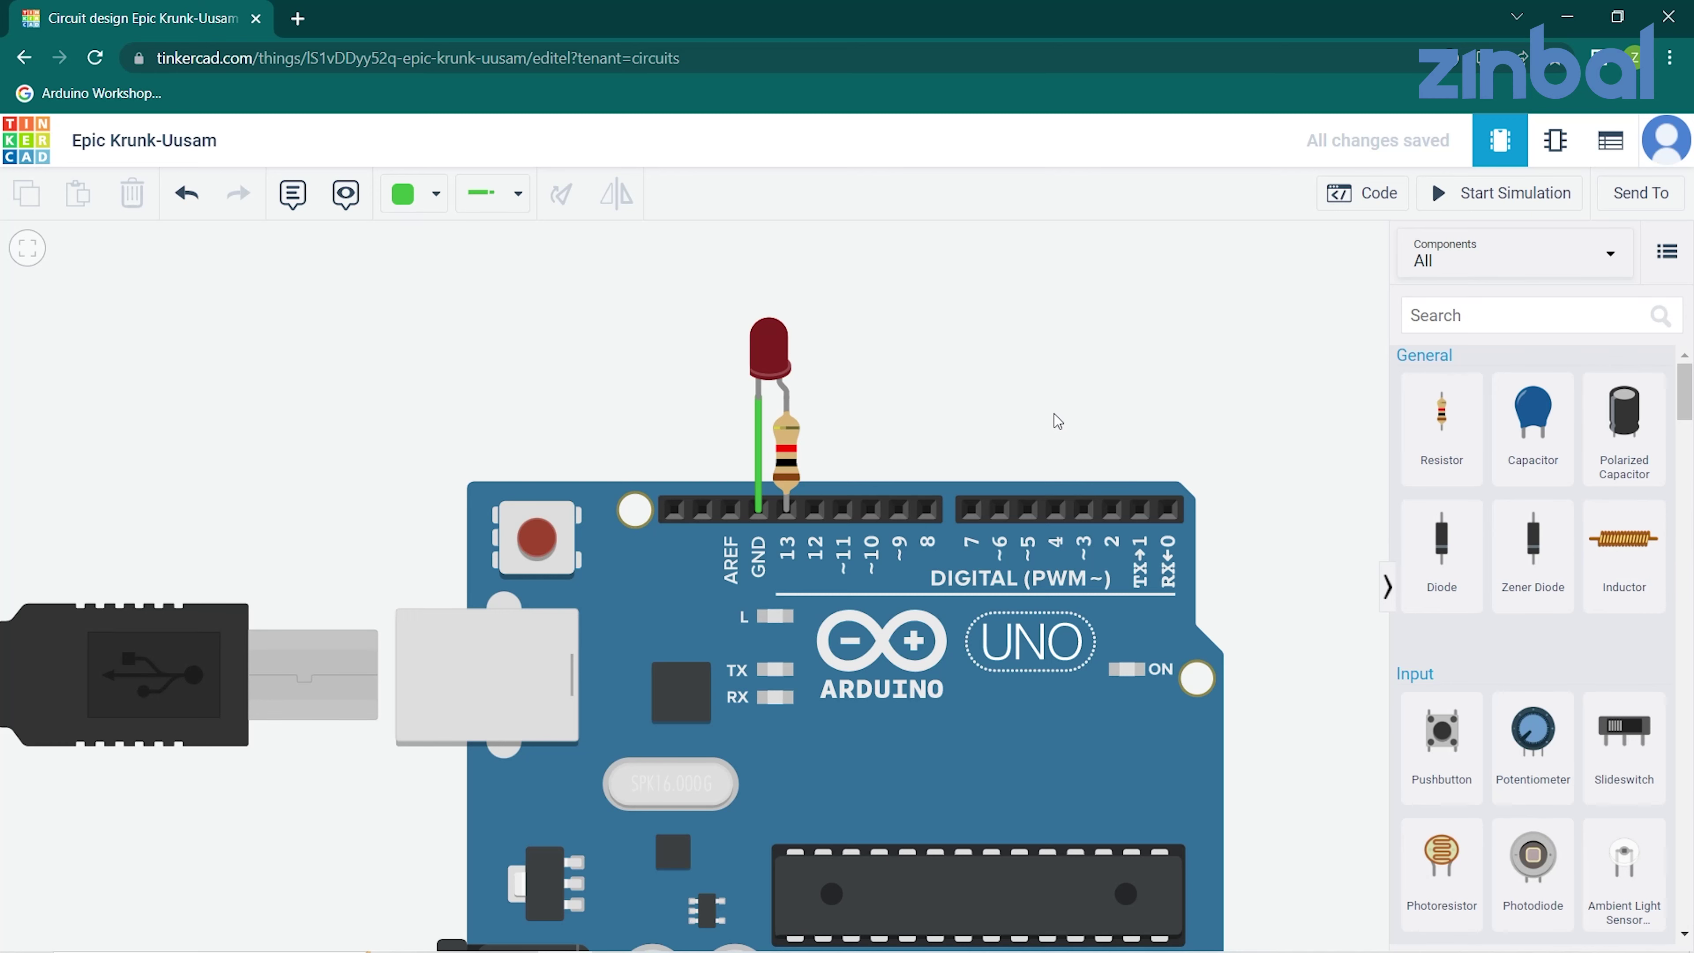
# Delete the LED and resistor, then drop a fresh resistor above the Arduino.
pyautogui.scroll(-3, 1060, 413)
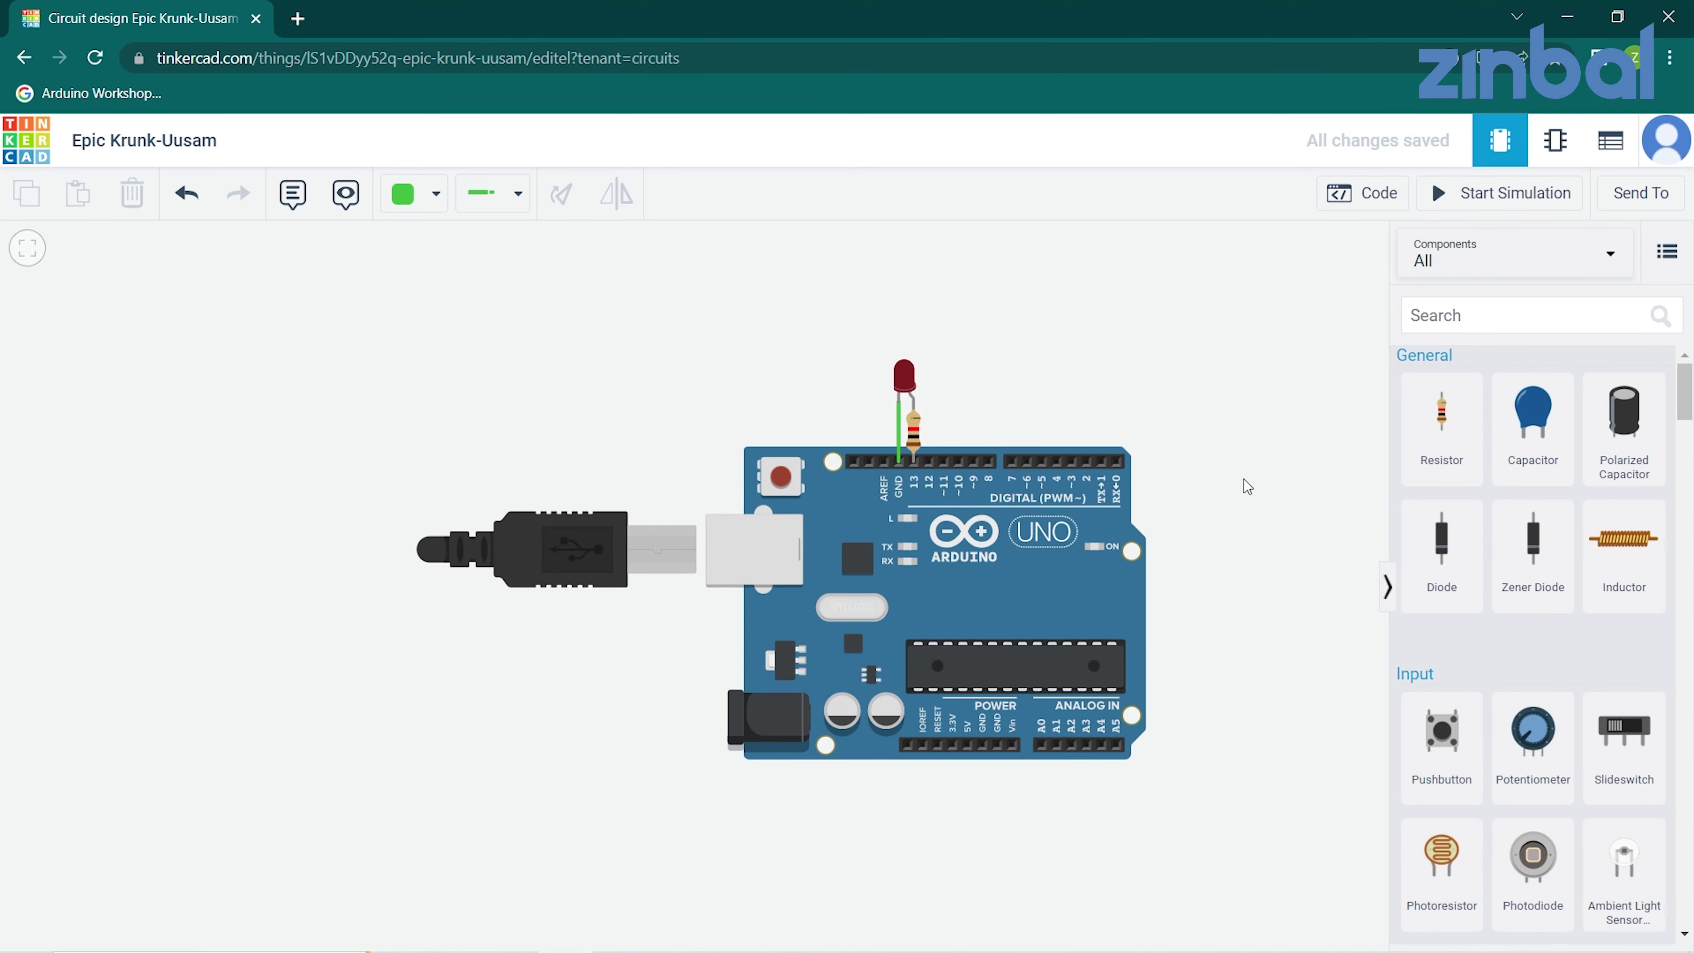
pyautogui.moveTo(1244, 479); pyautogui.dragTo(1135, 456)
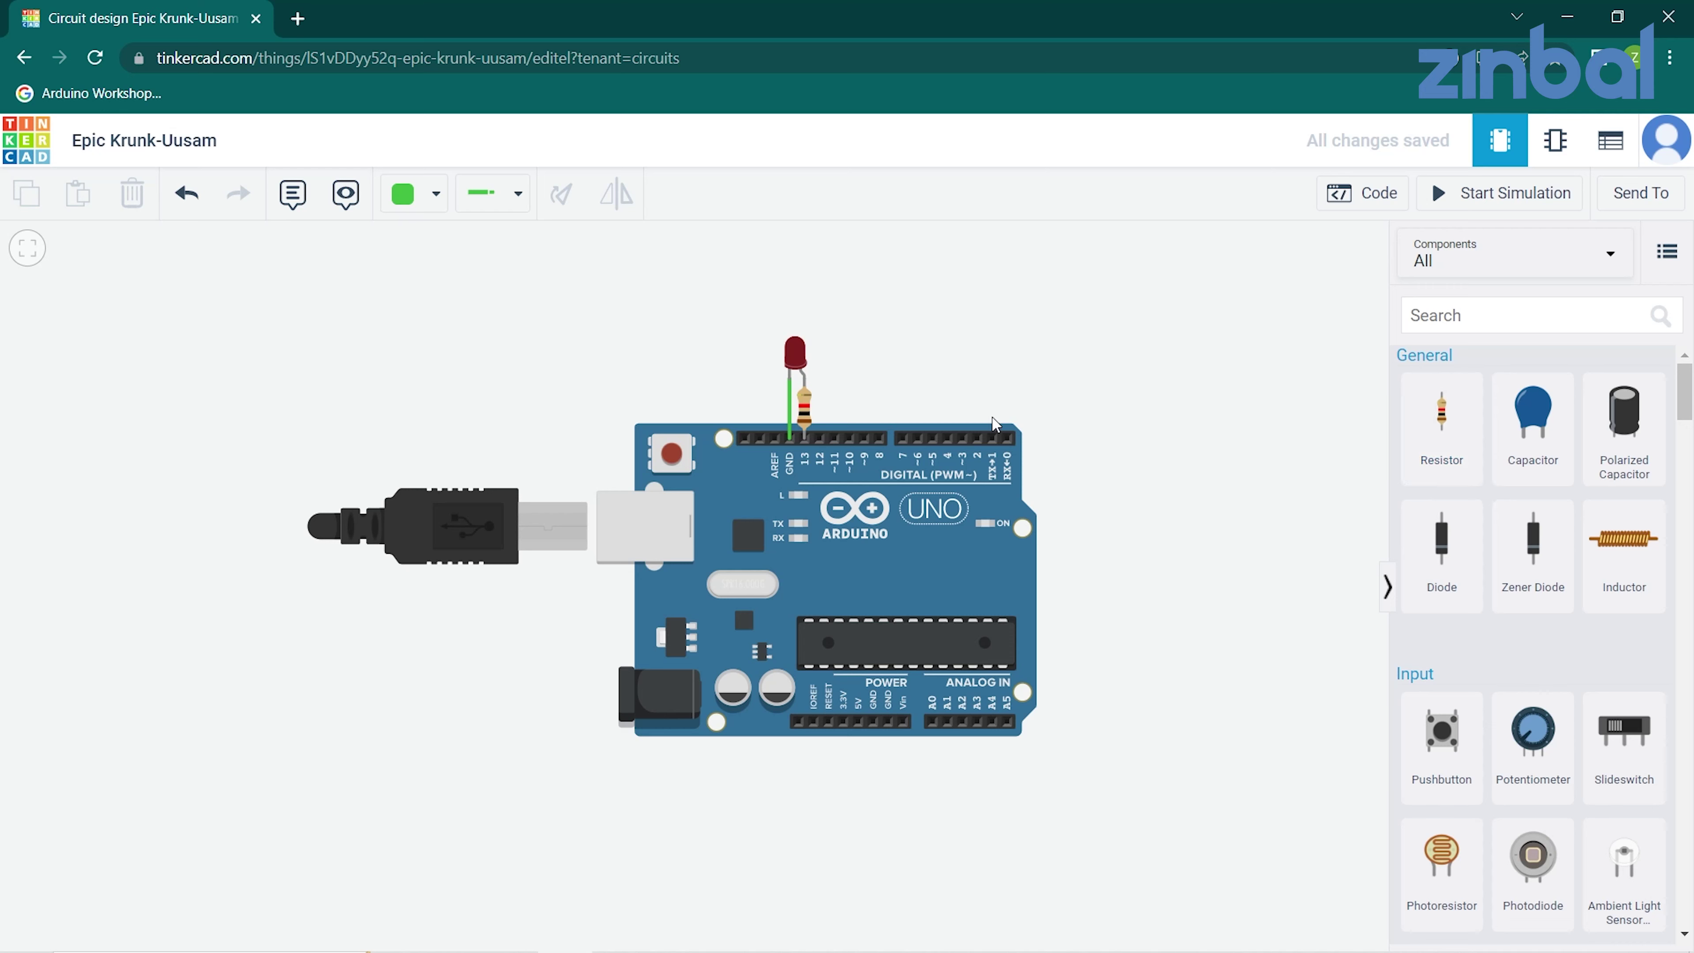
pyautogui.click(795, 355)
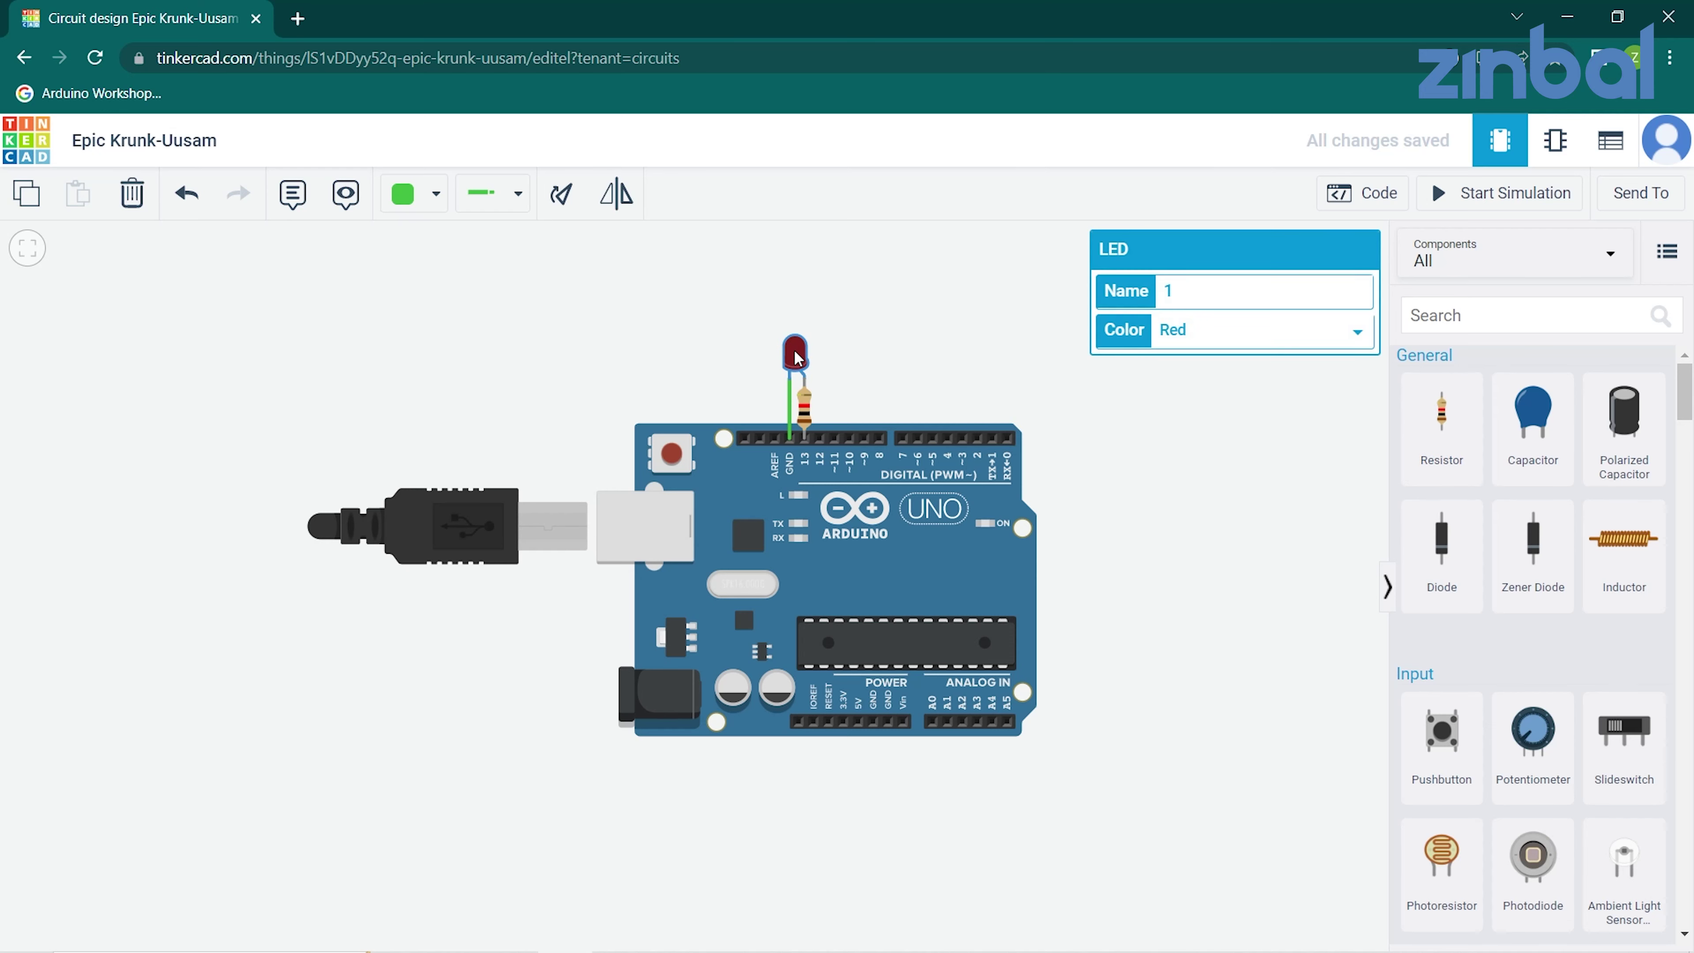
pyautogui.press('Delete')
pyautogui.click(805, 408)
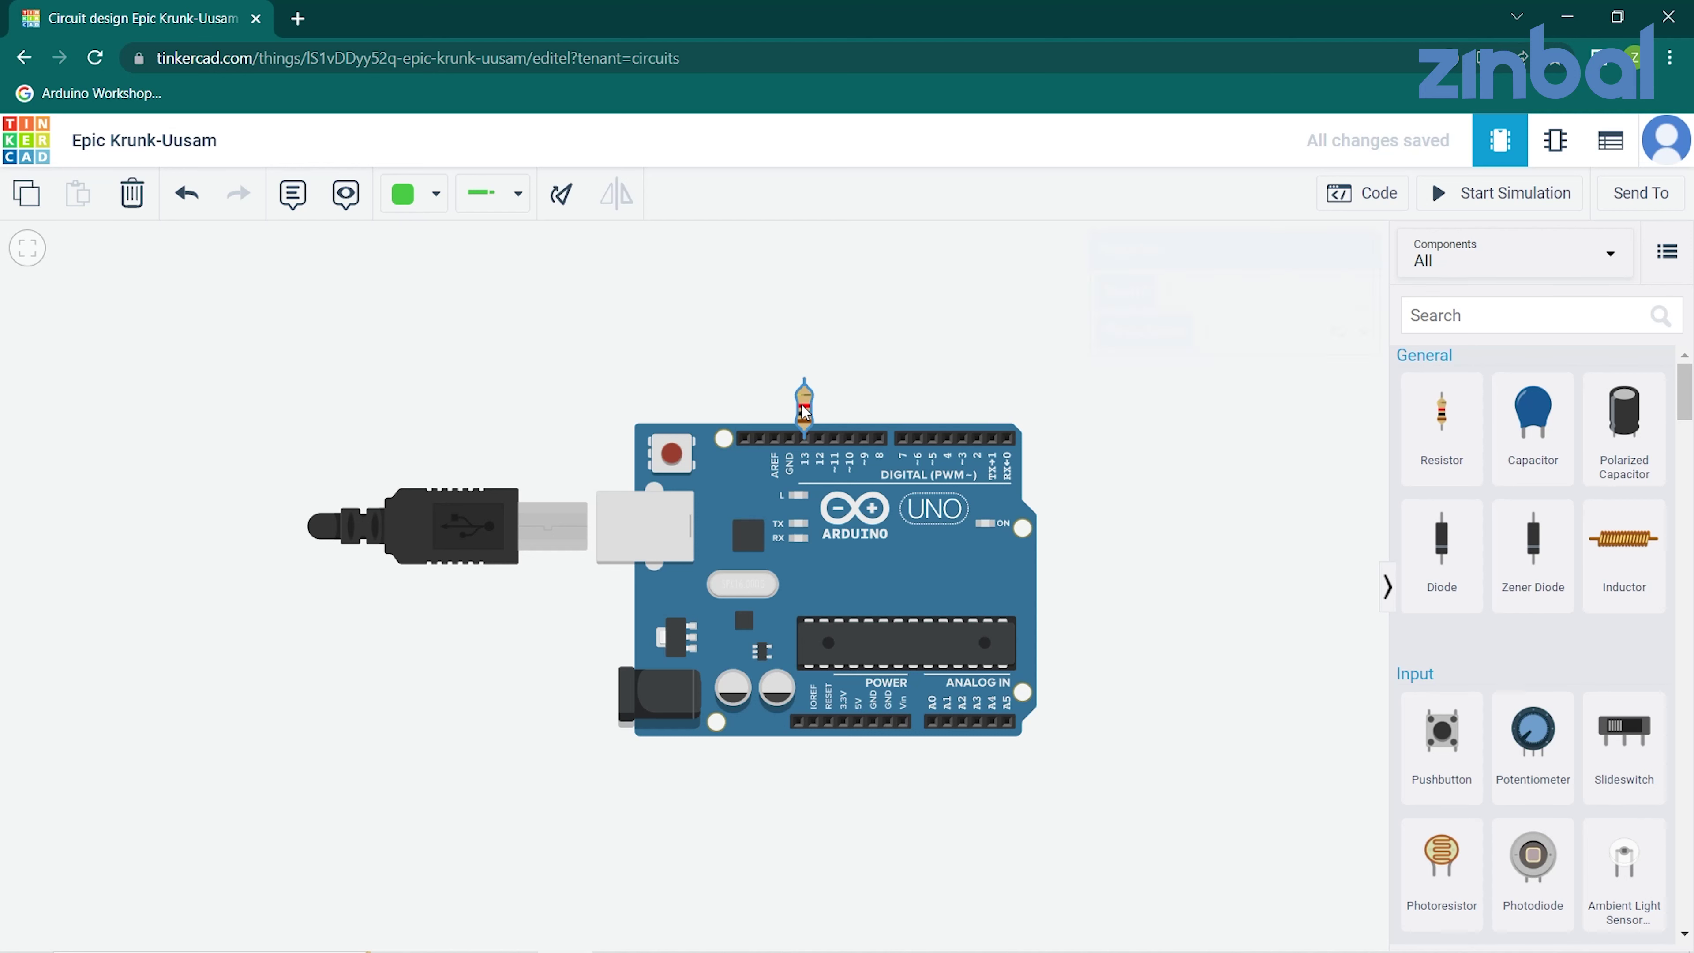
pyautogui.press('Delete')
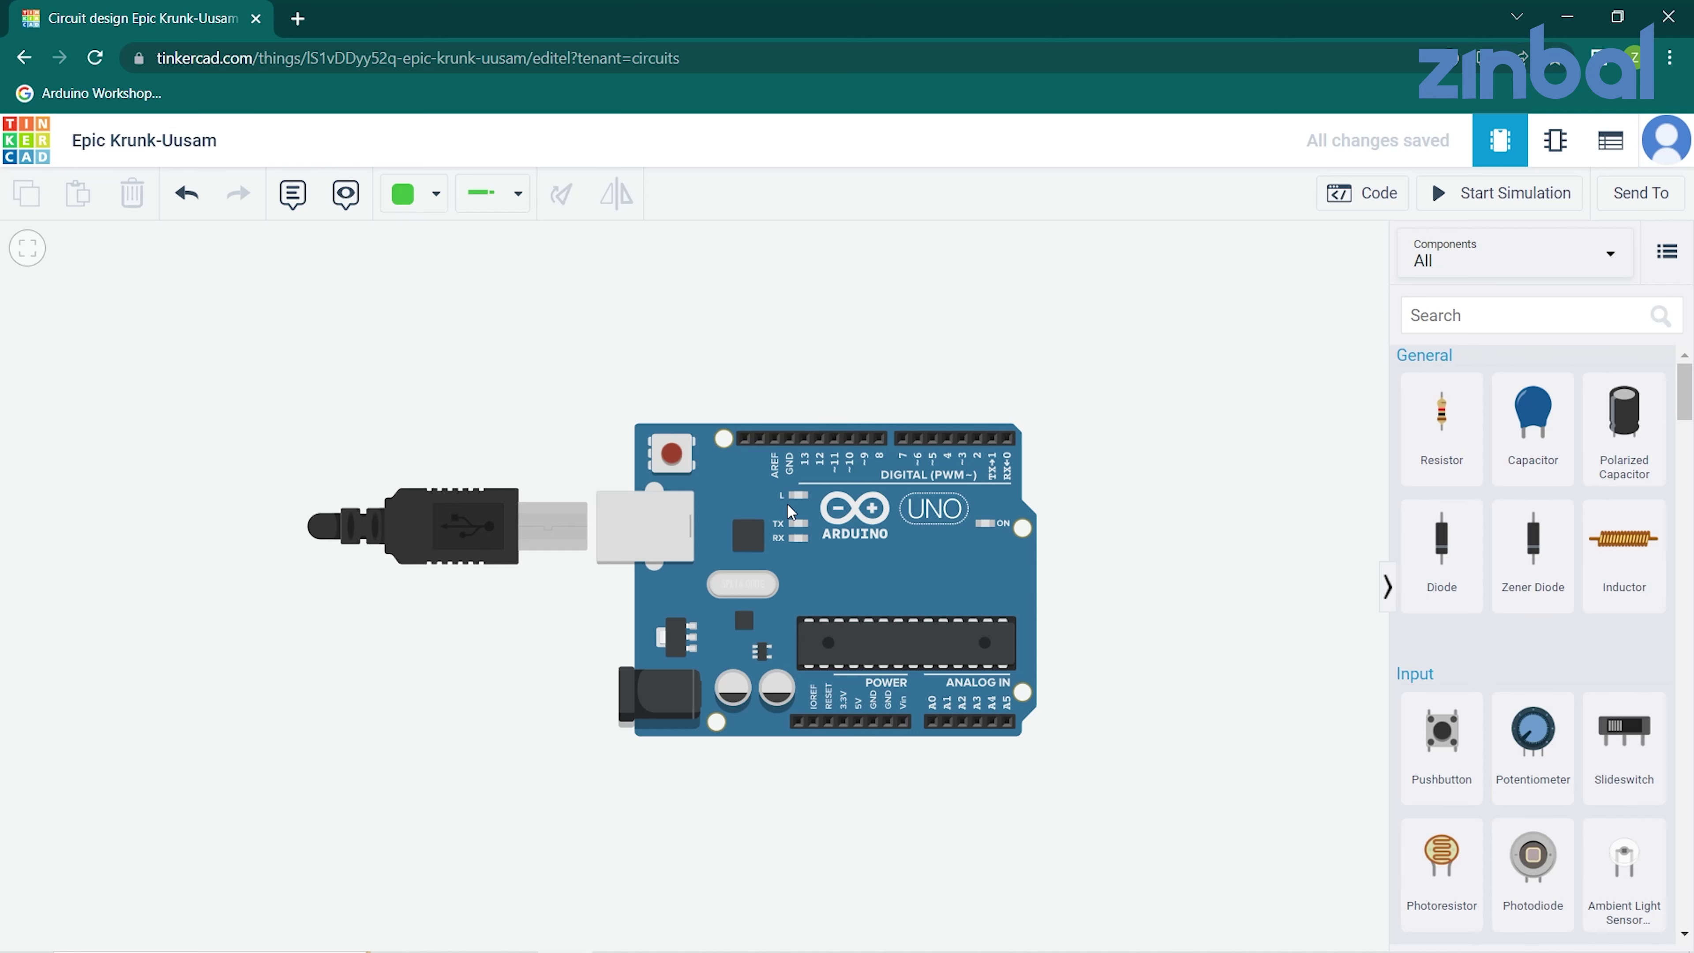
pyautogui.moveTo(1440, 414); pyautogui.dragTo(729, 280)
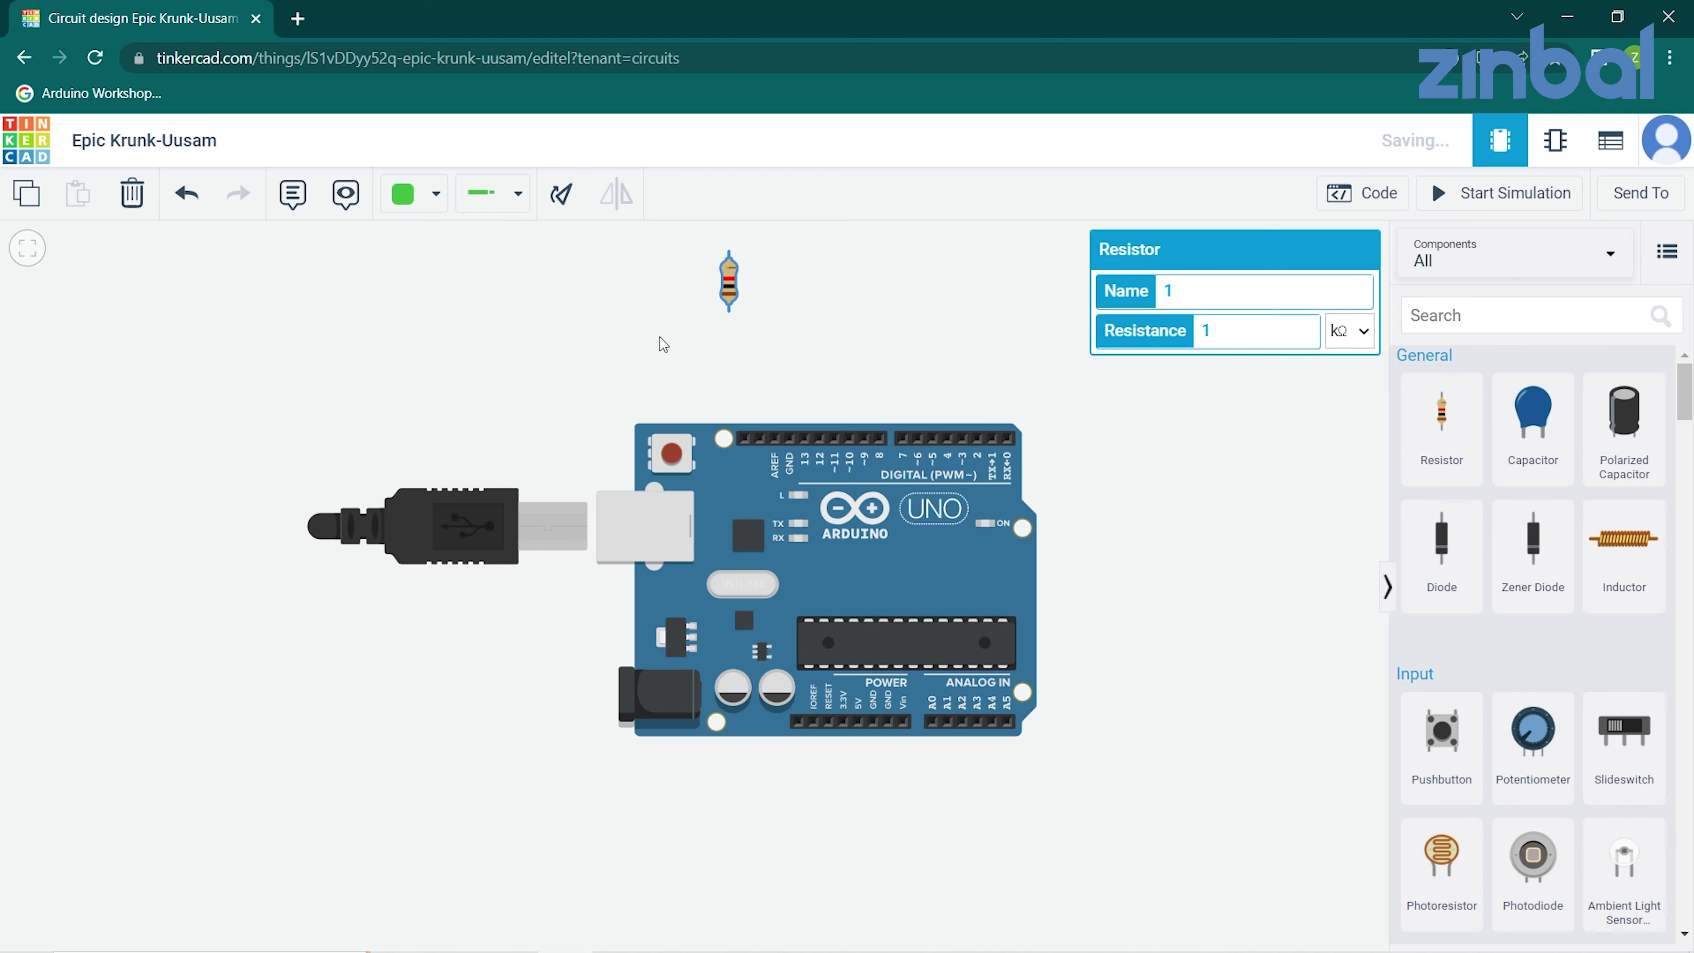
# Copy and paste the resistor, spreading the copies left and right above the Arduino.
pyautogui.click(615, 365)
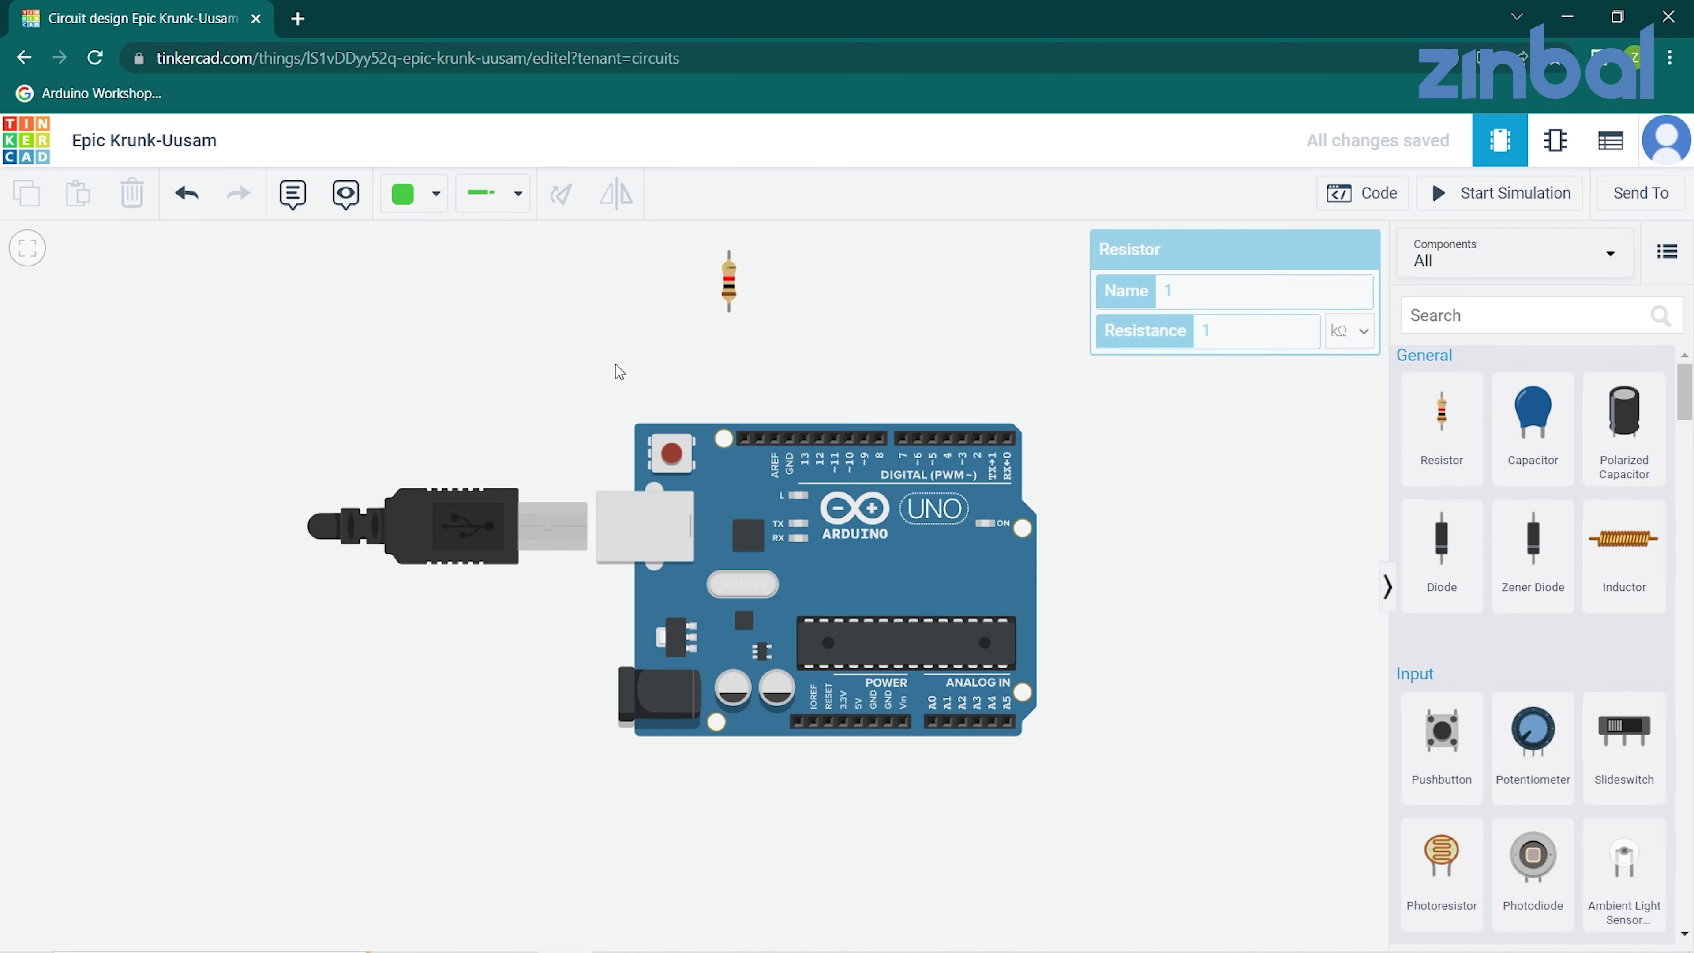
pyautogui.click(730, 293)
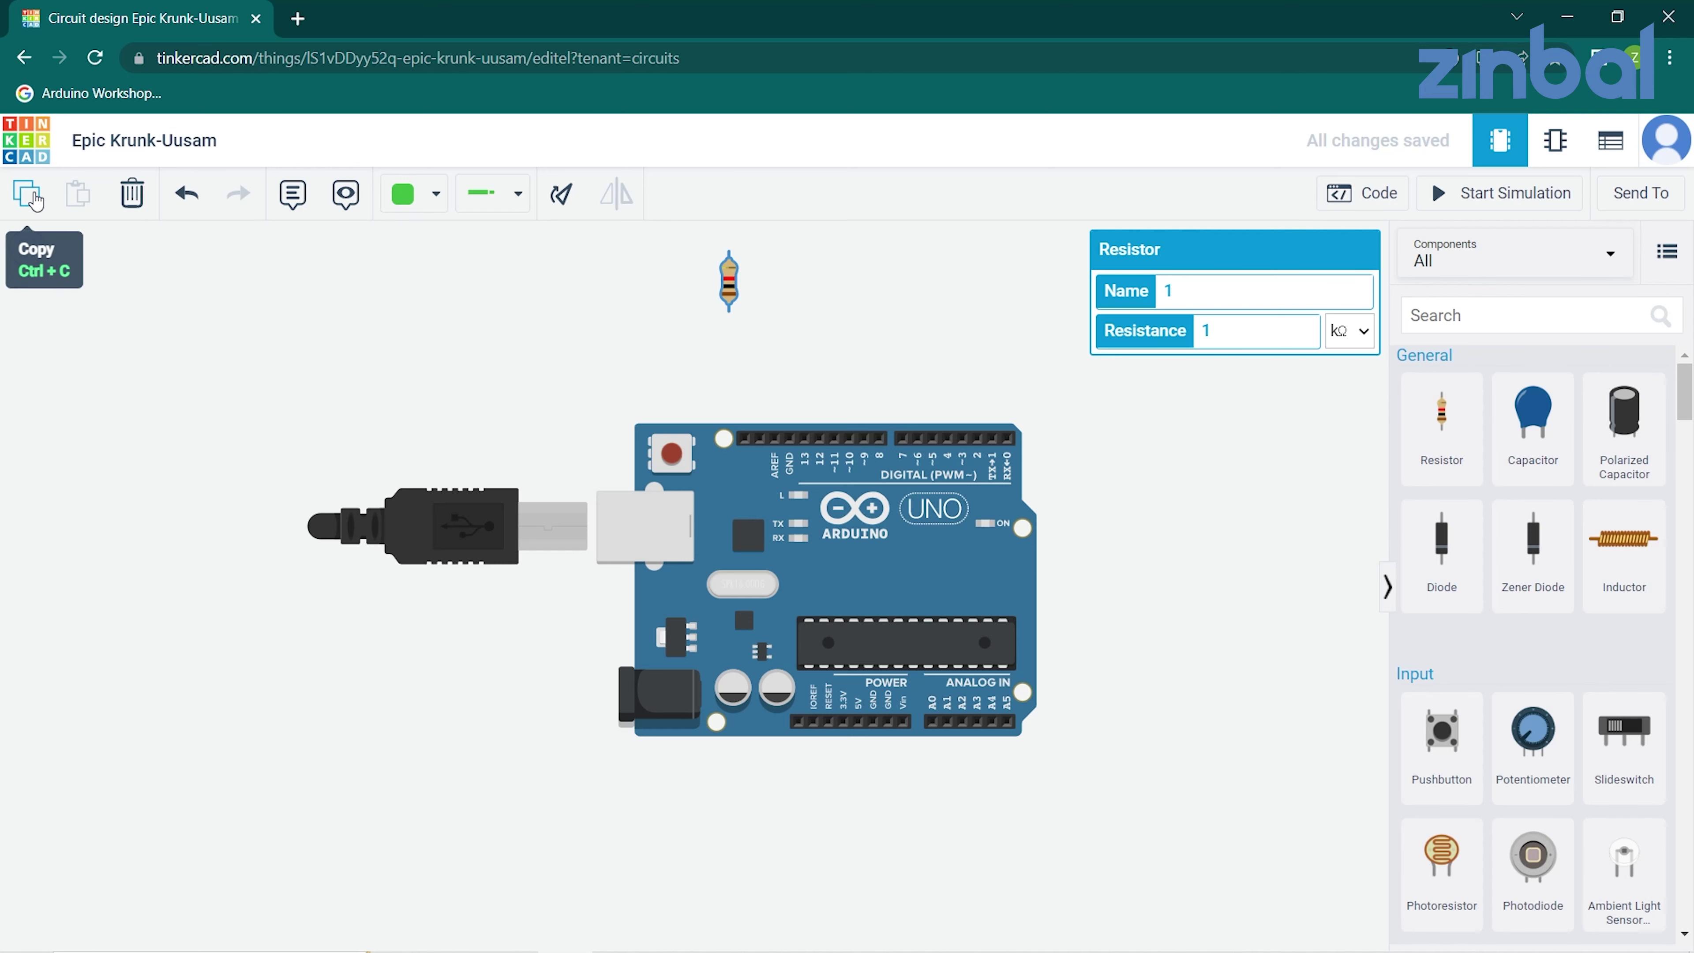
pyautogui.click(35, 198)
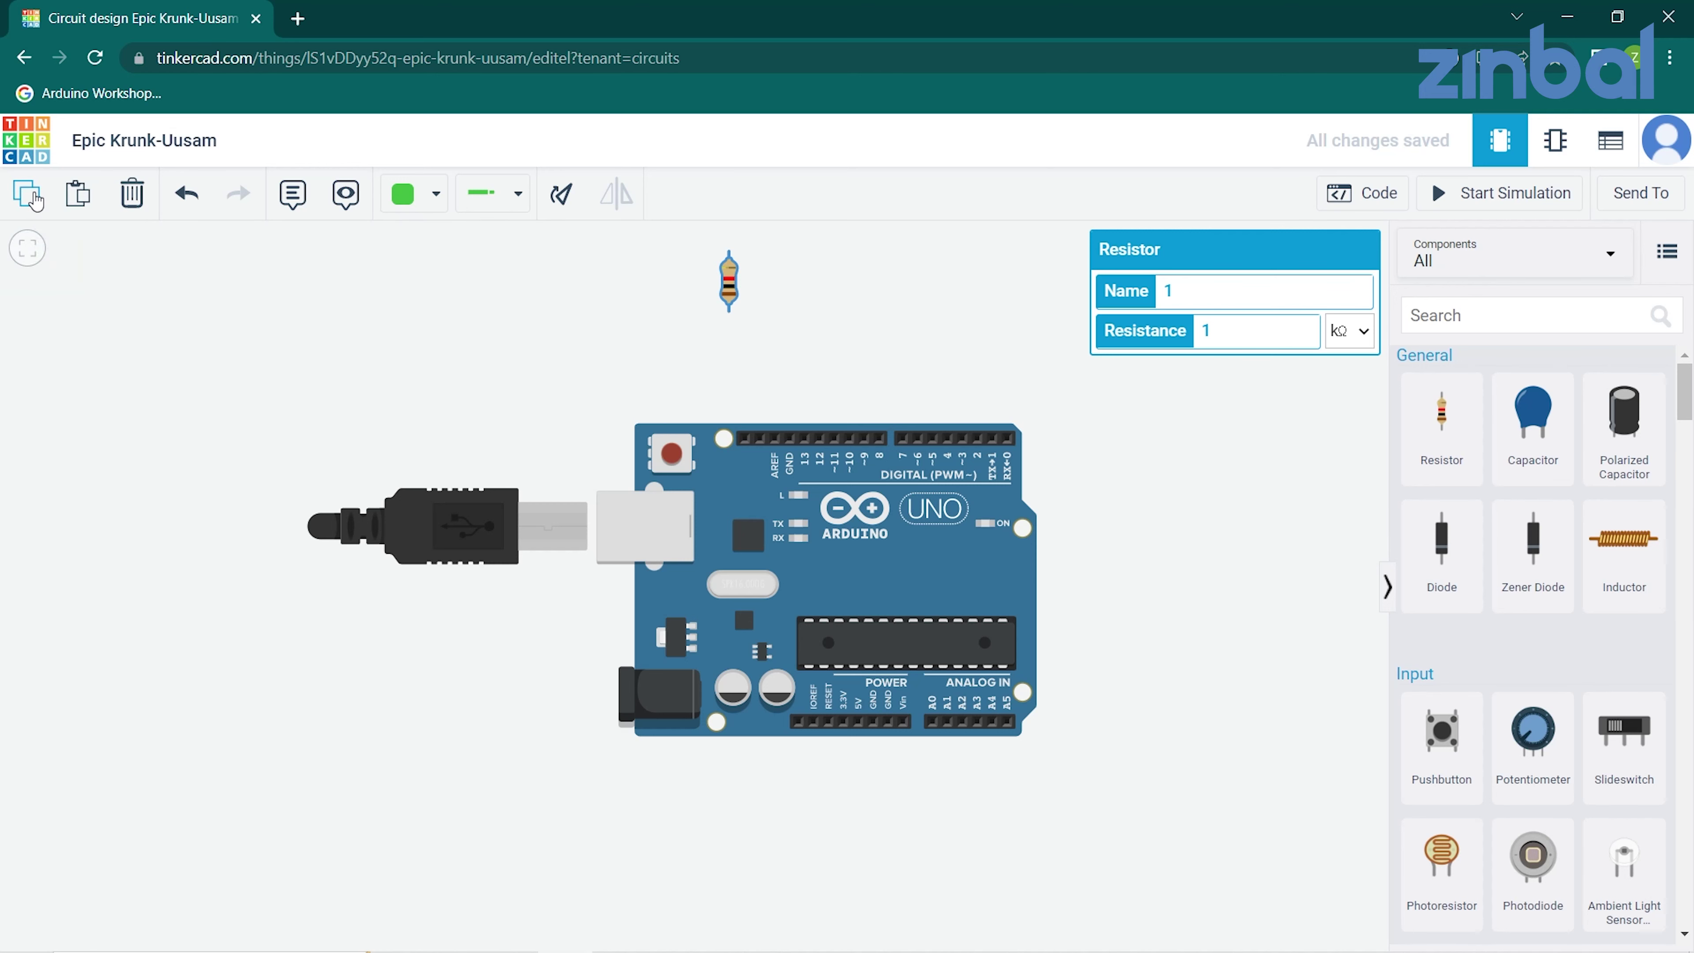
pyautogui.click(67, 203)
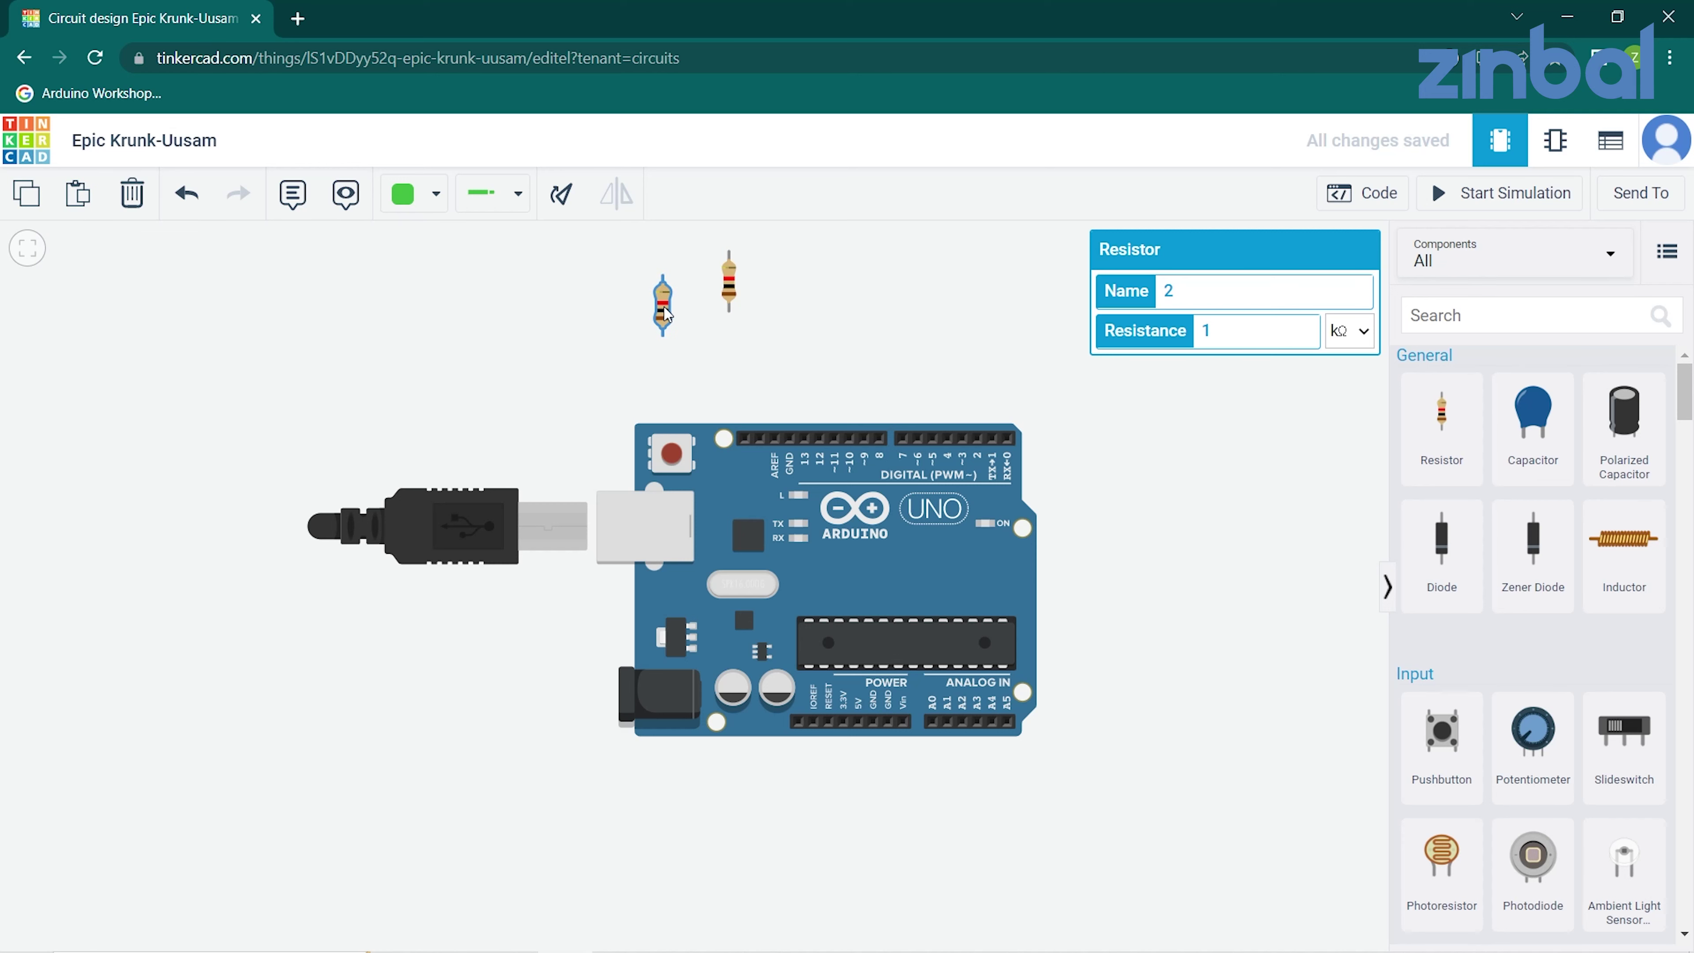
pyautogui.moveTo(665, 314); pyautogui.dragTo(577, 342)
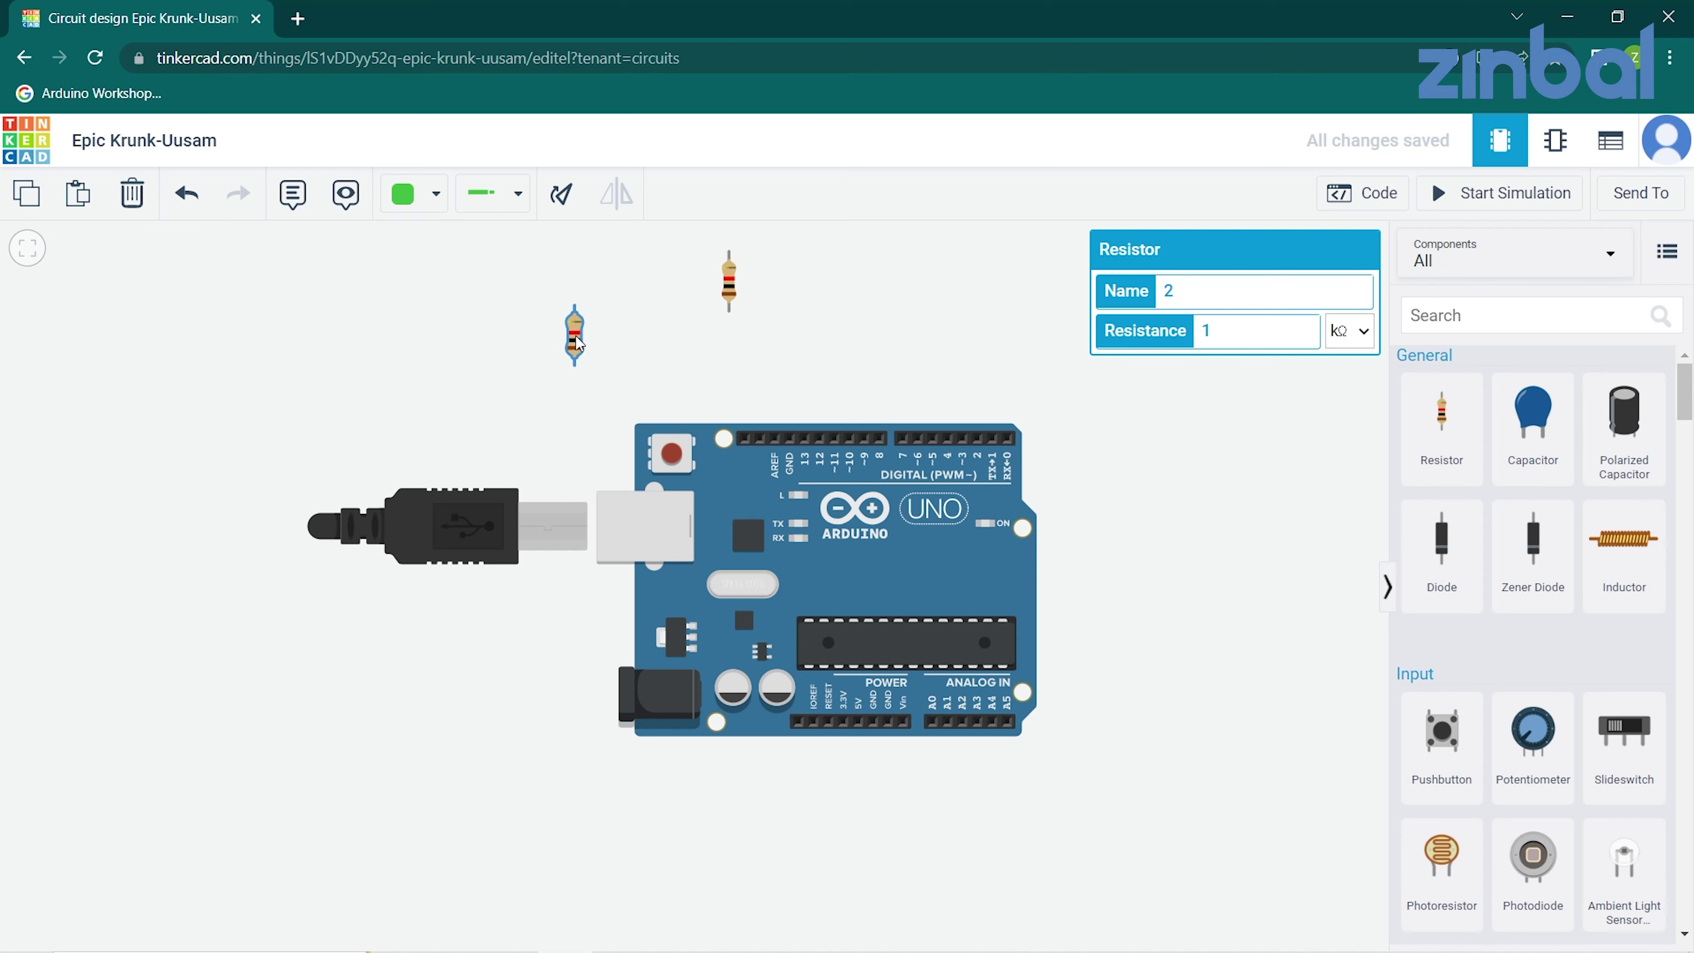
pyautogui.click(680, 335)
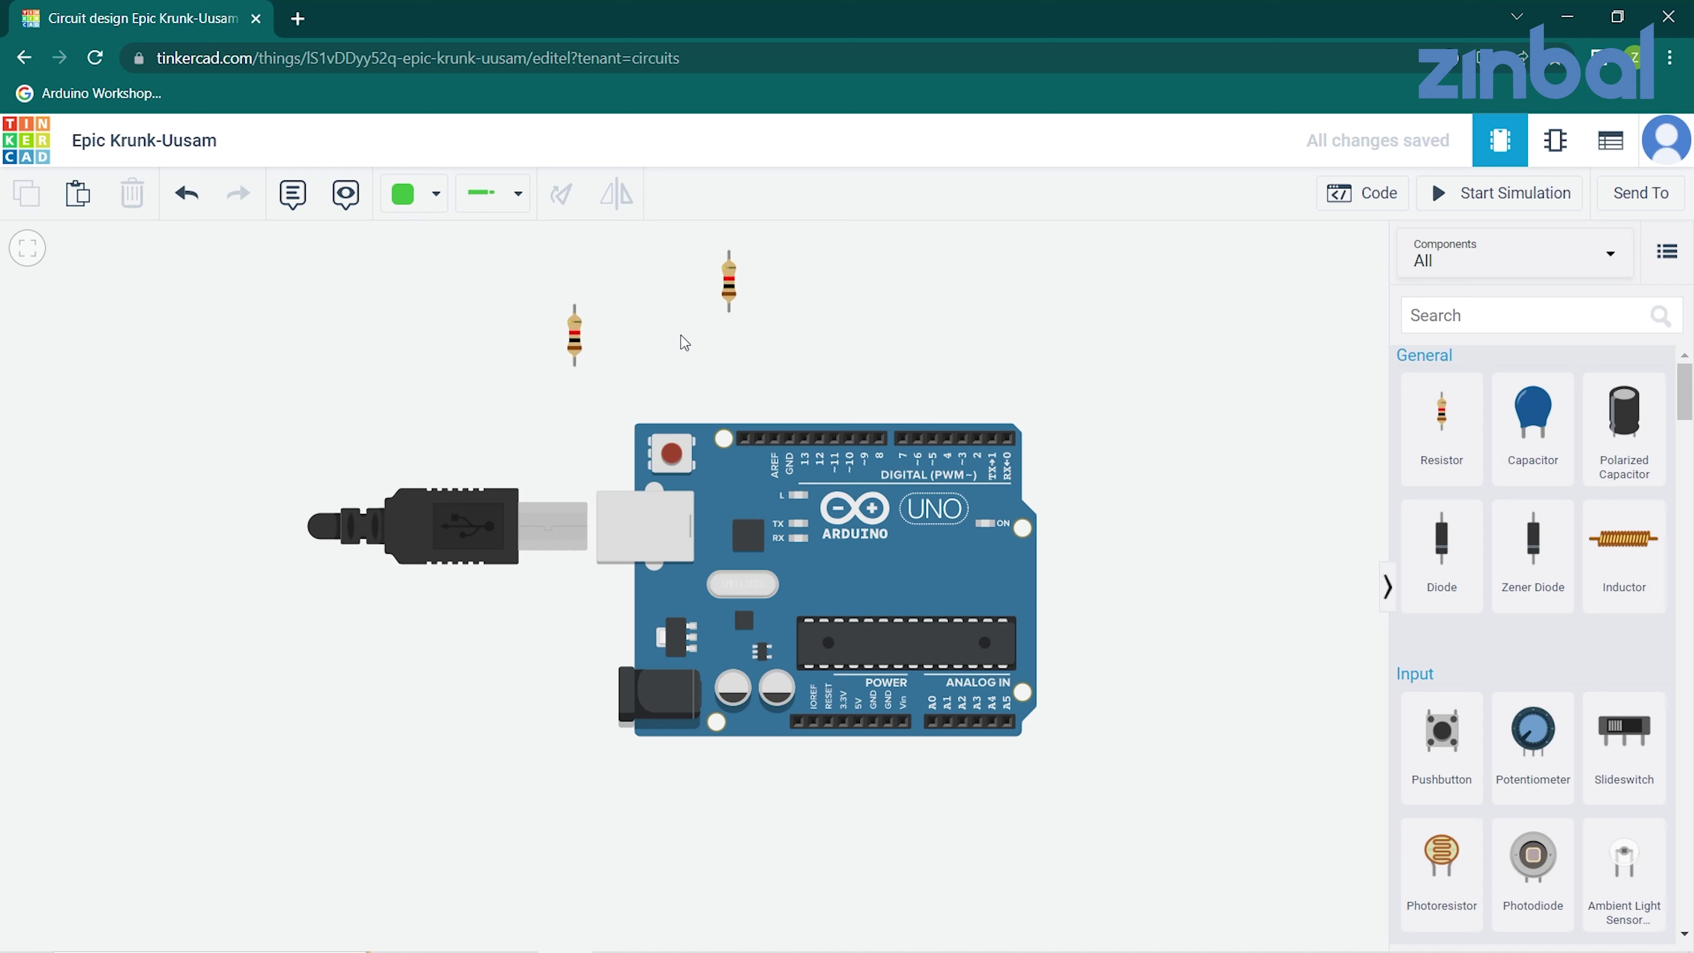
pyautogui.click(730, 297)
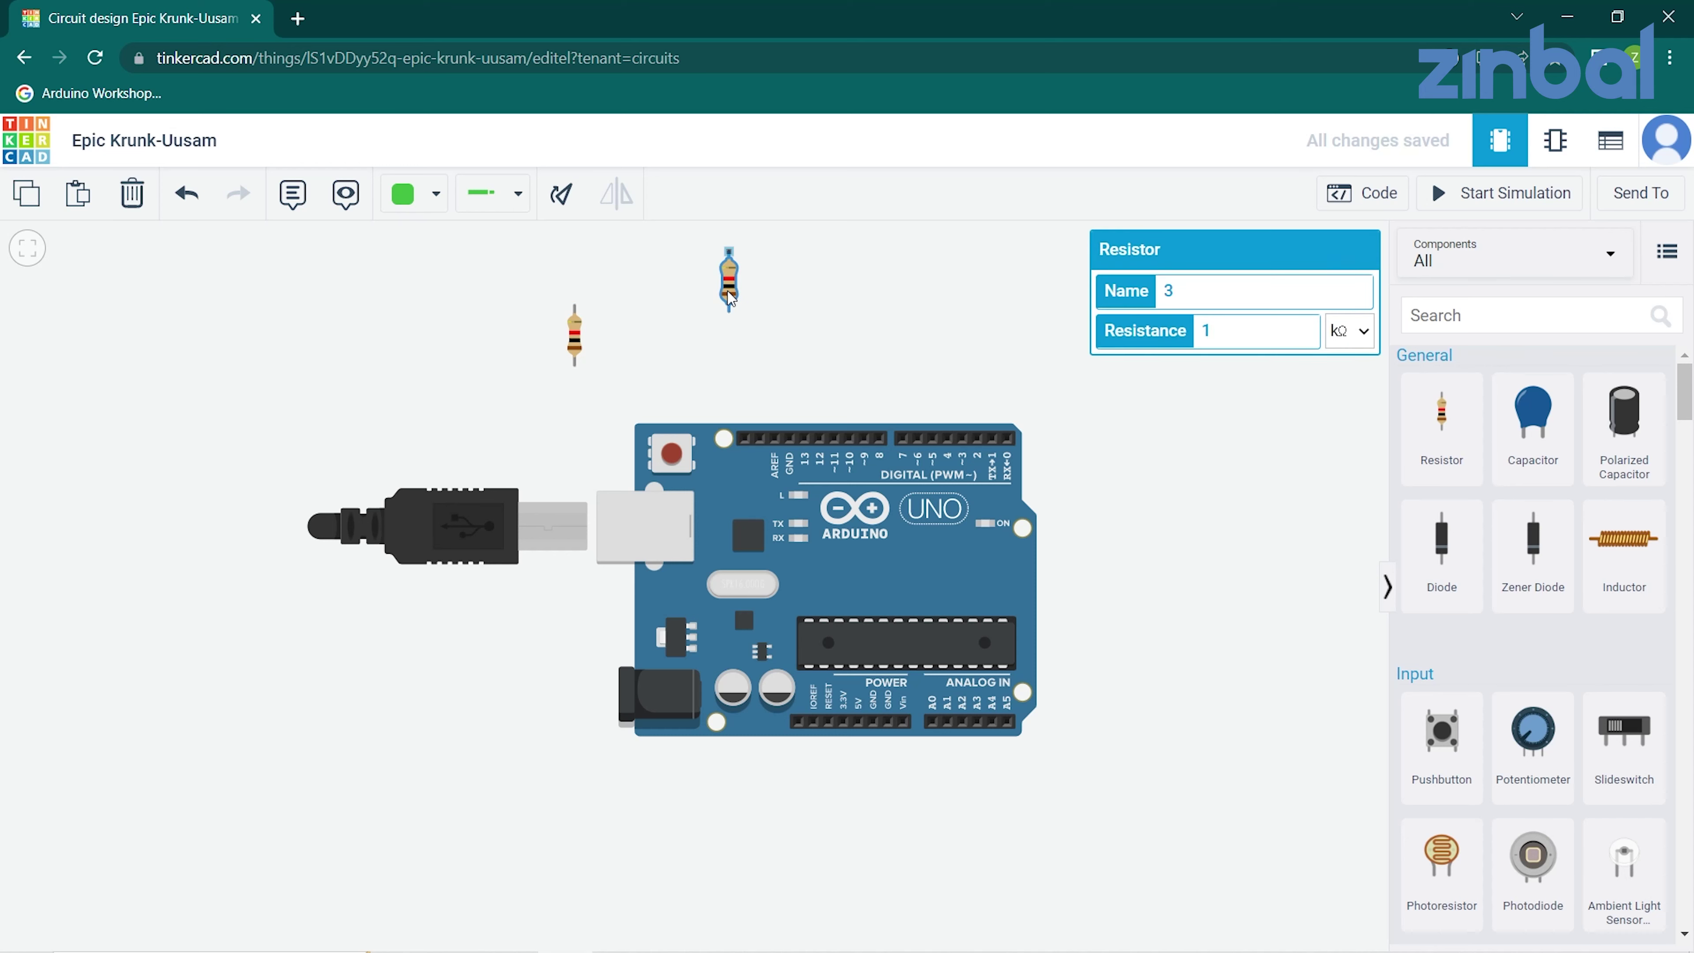
pyautogui.moveTo(729, 297); pyautogui.dragTo(799, 325)
pyautogui.click(897, 308)
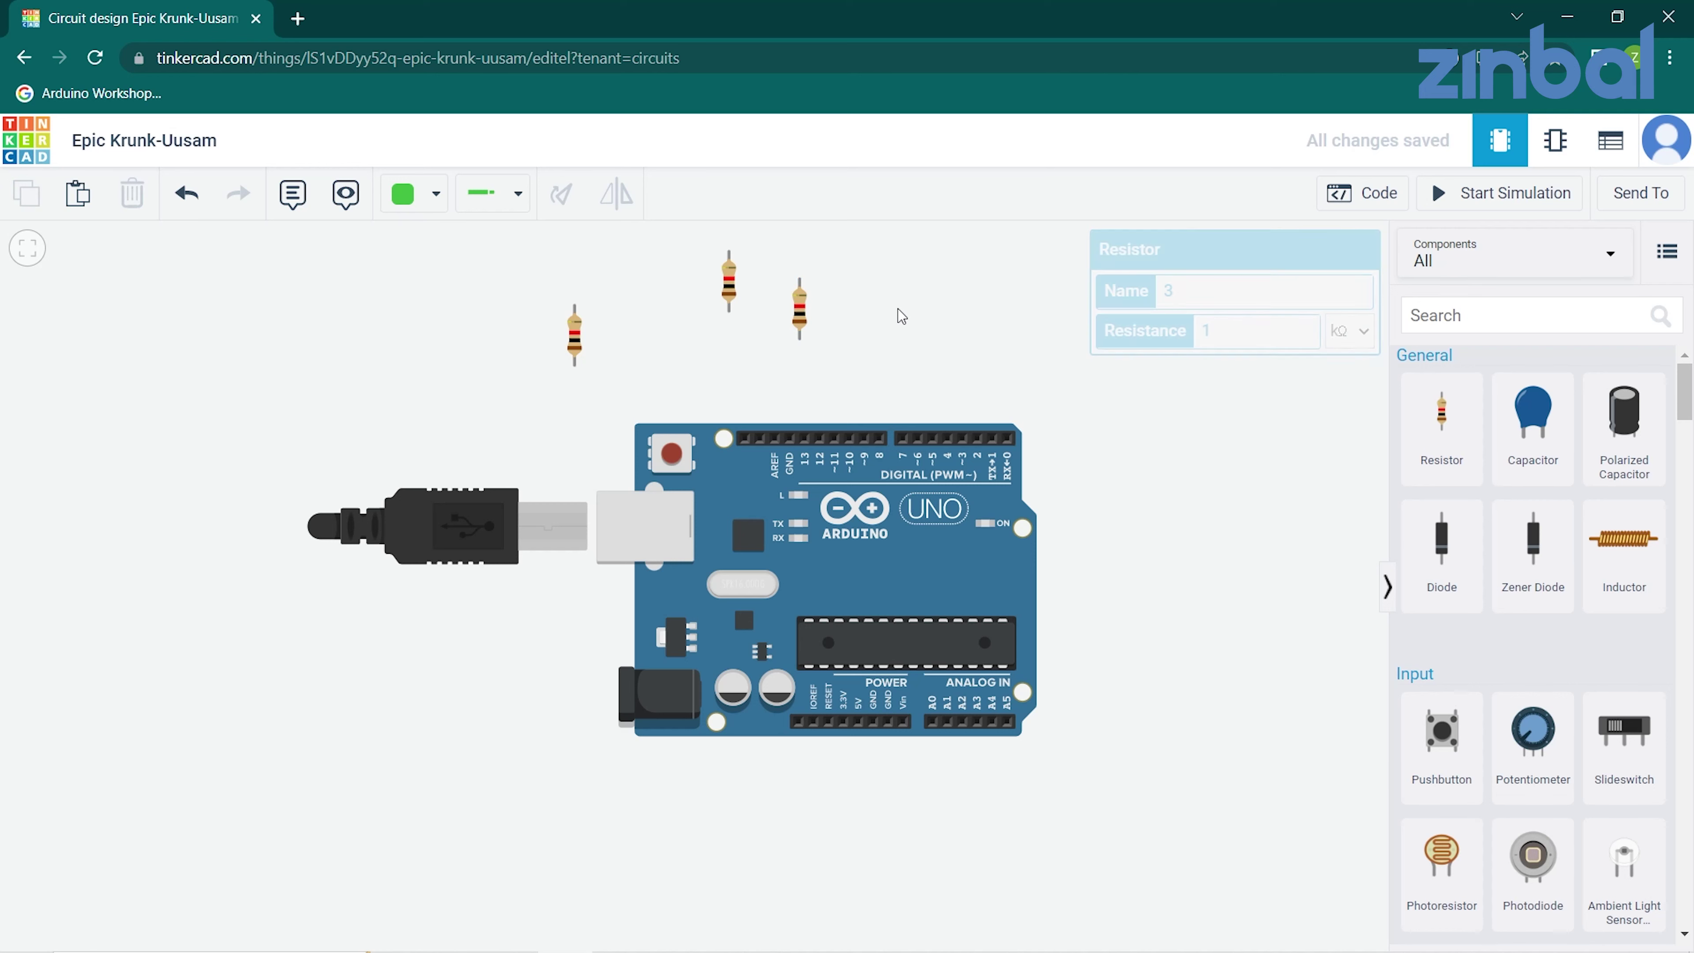
pyautogui.click(804, 311)
# Delete the selected rightmost resistor copy.
pyautogui.press('Delete')
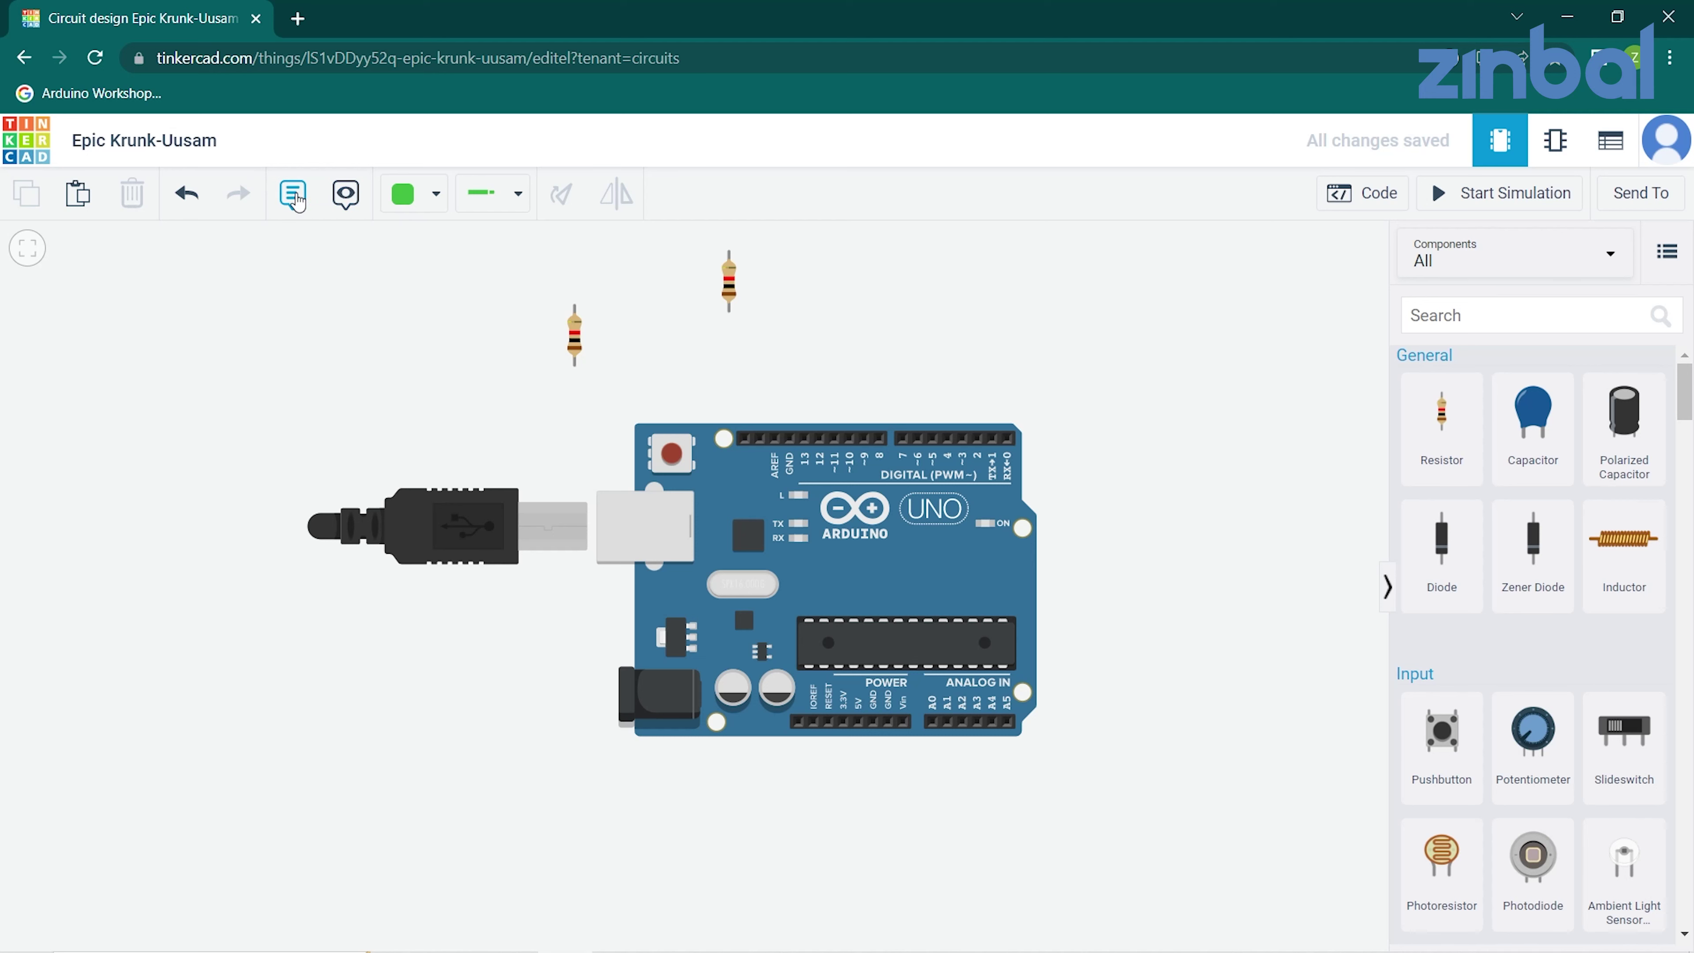
pyautogui.click(293, 197)
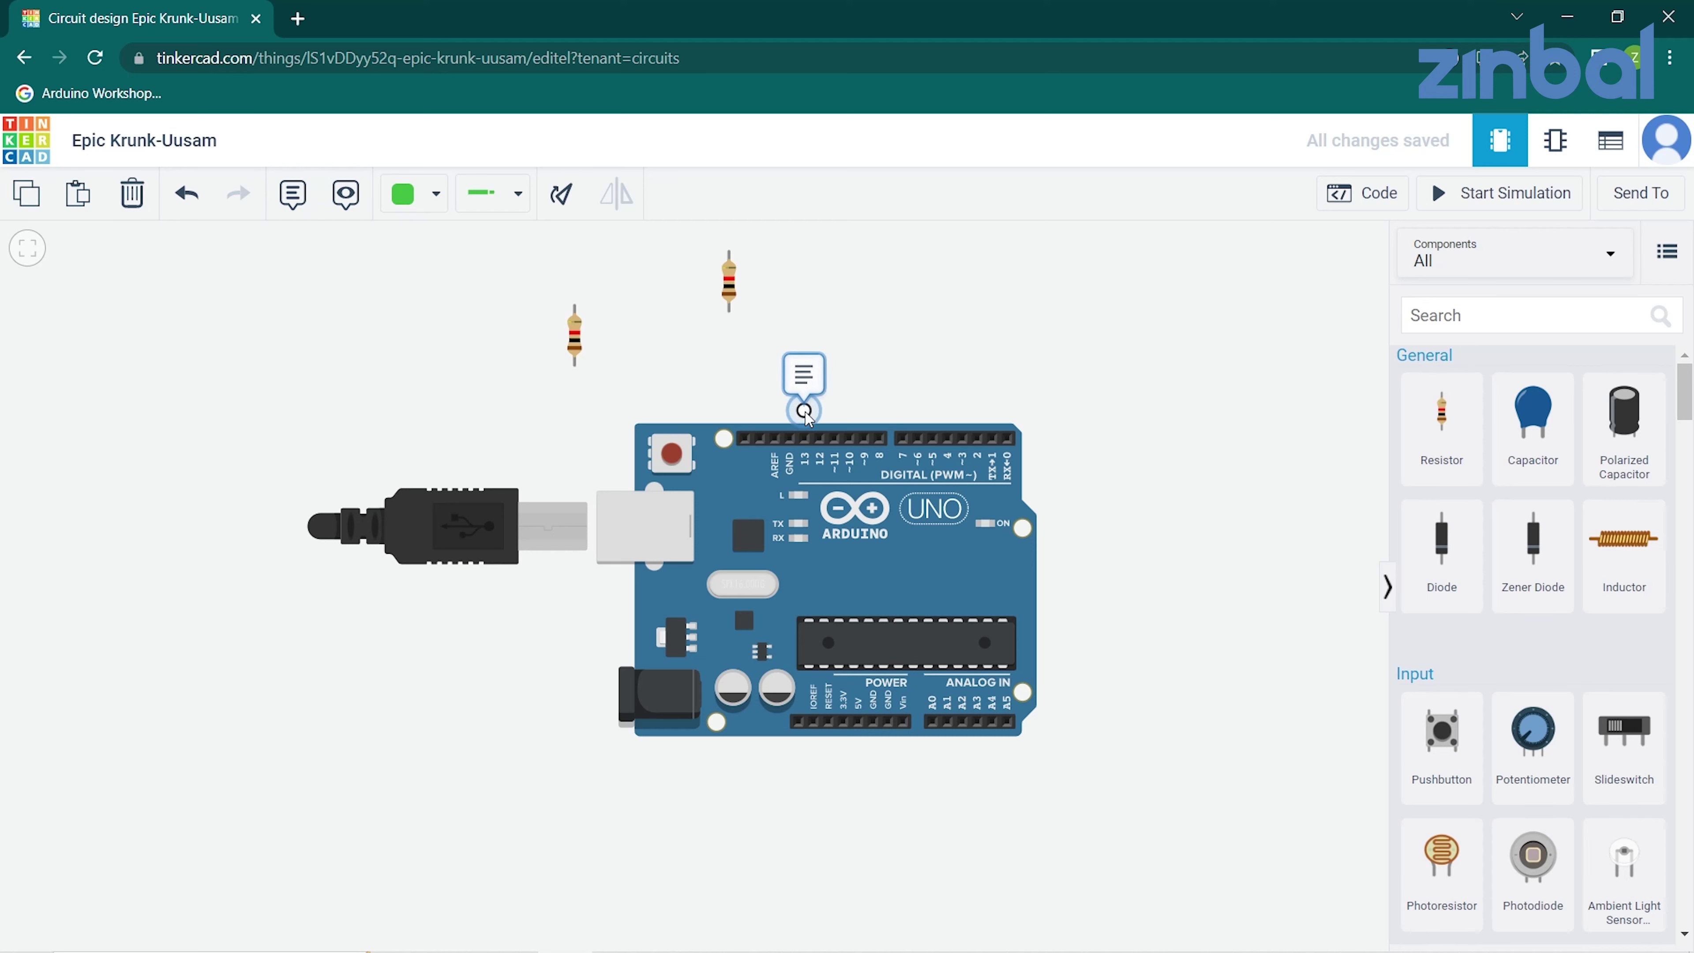
pyautogui.click(805, 433)
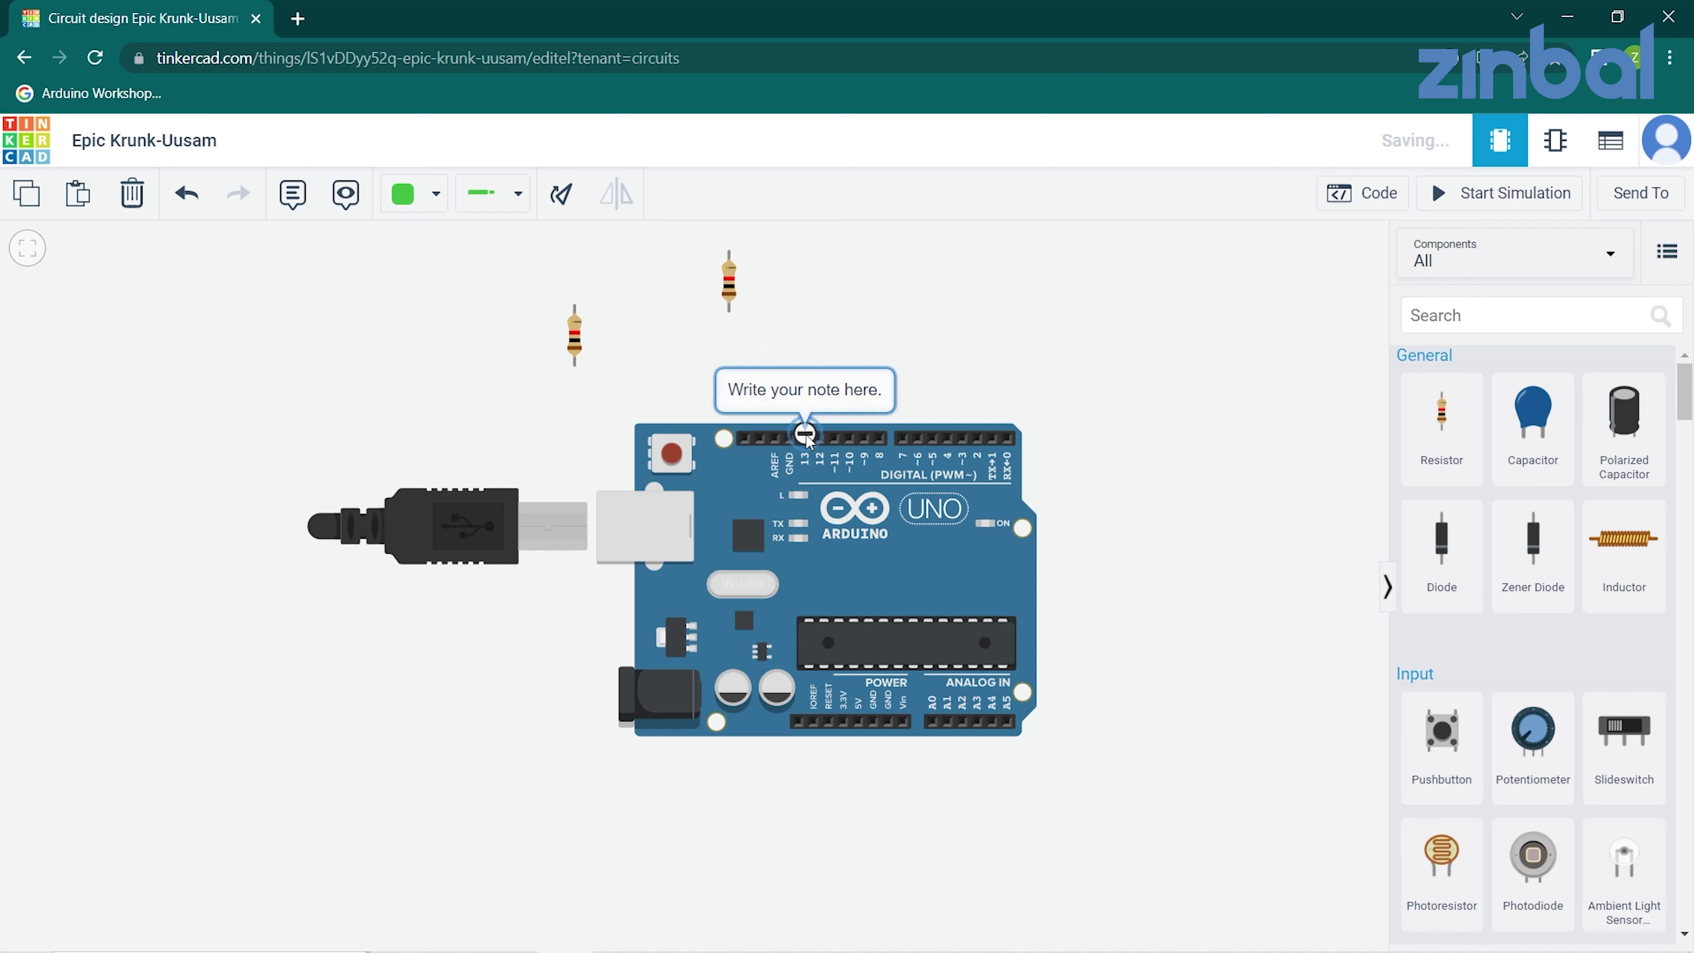
pyautogui.click(800, 389)
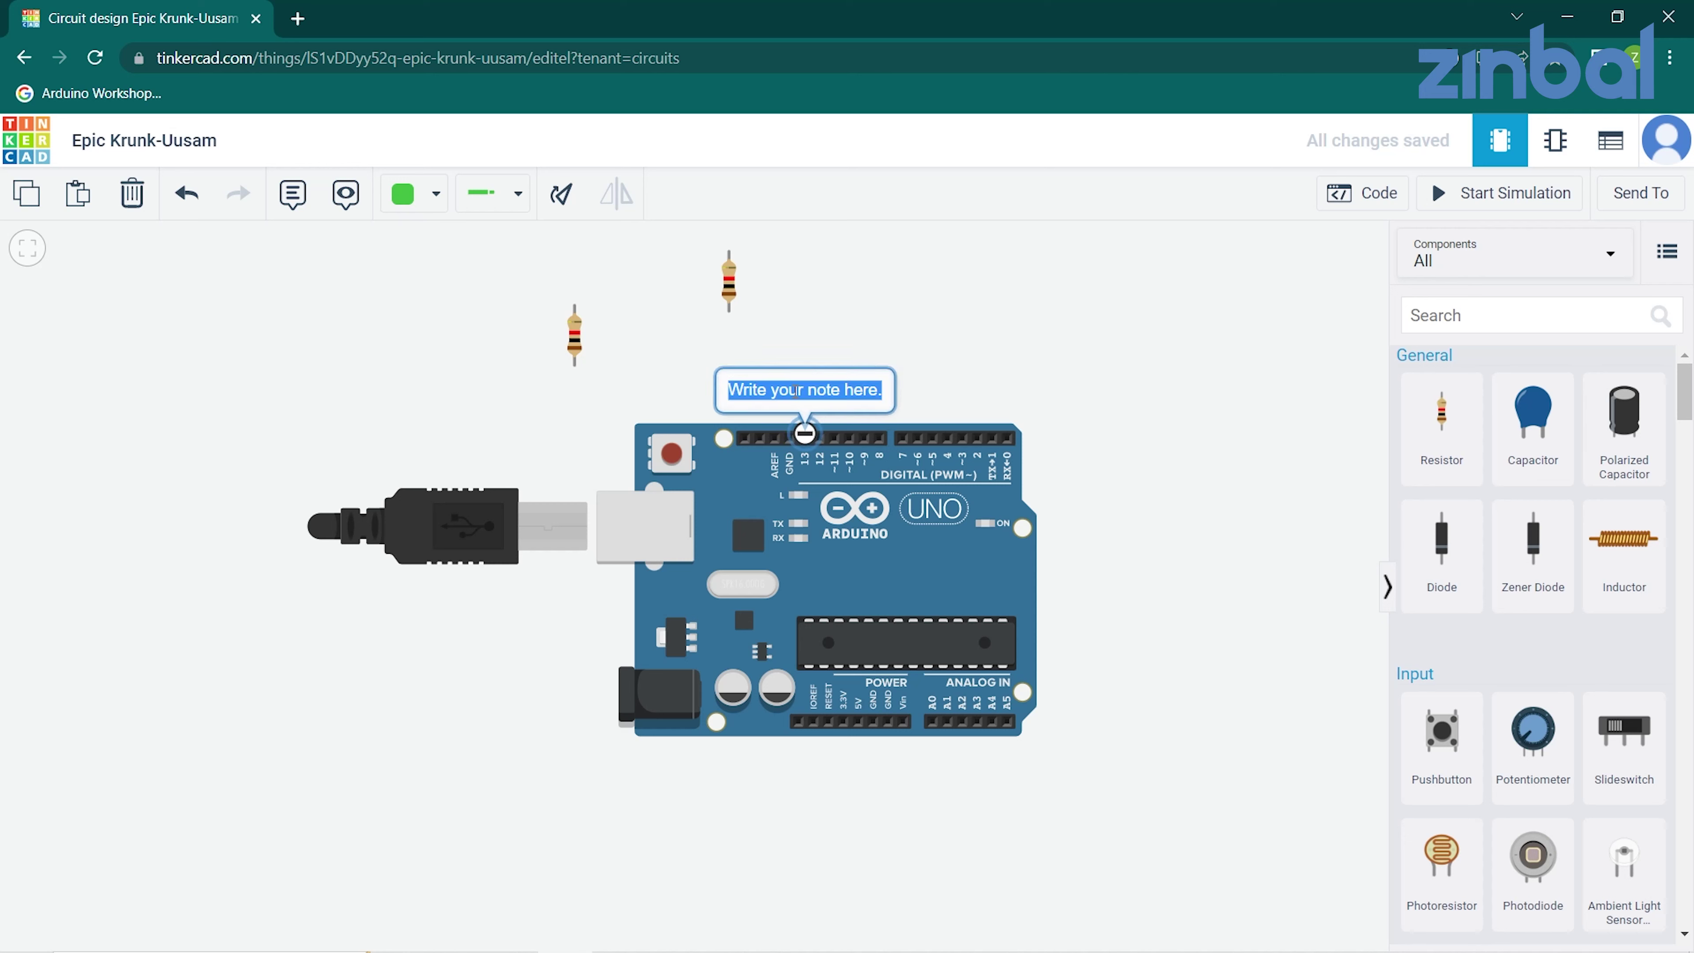
pyautogui.write('bdshdsvdsb dsnf')
pyautogui.click(910, 356)
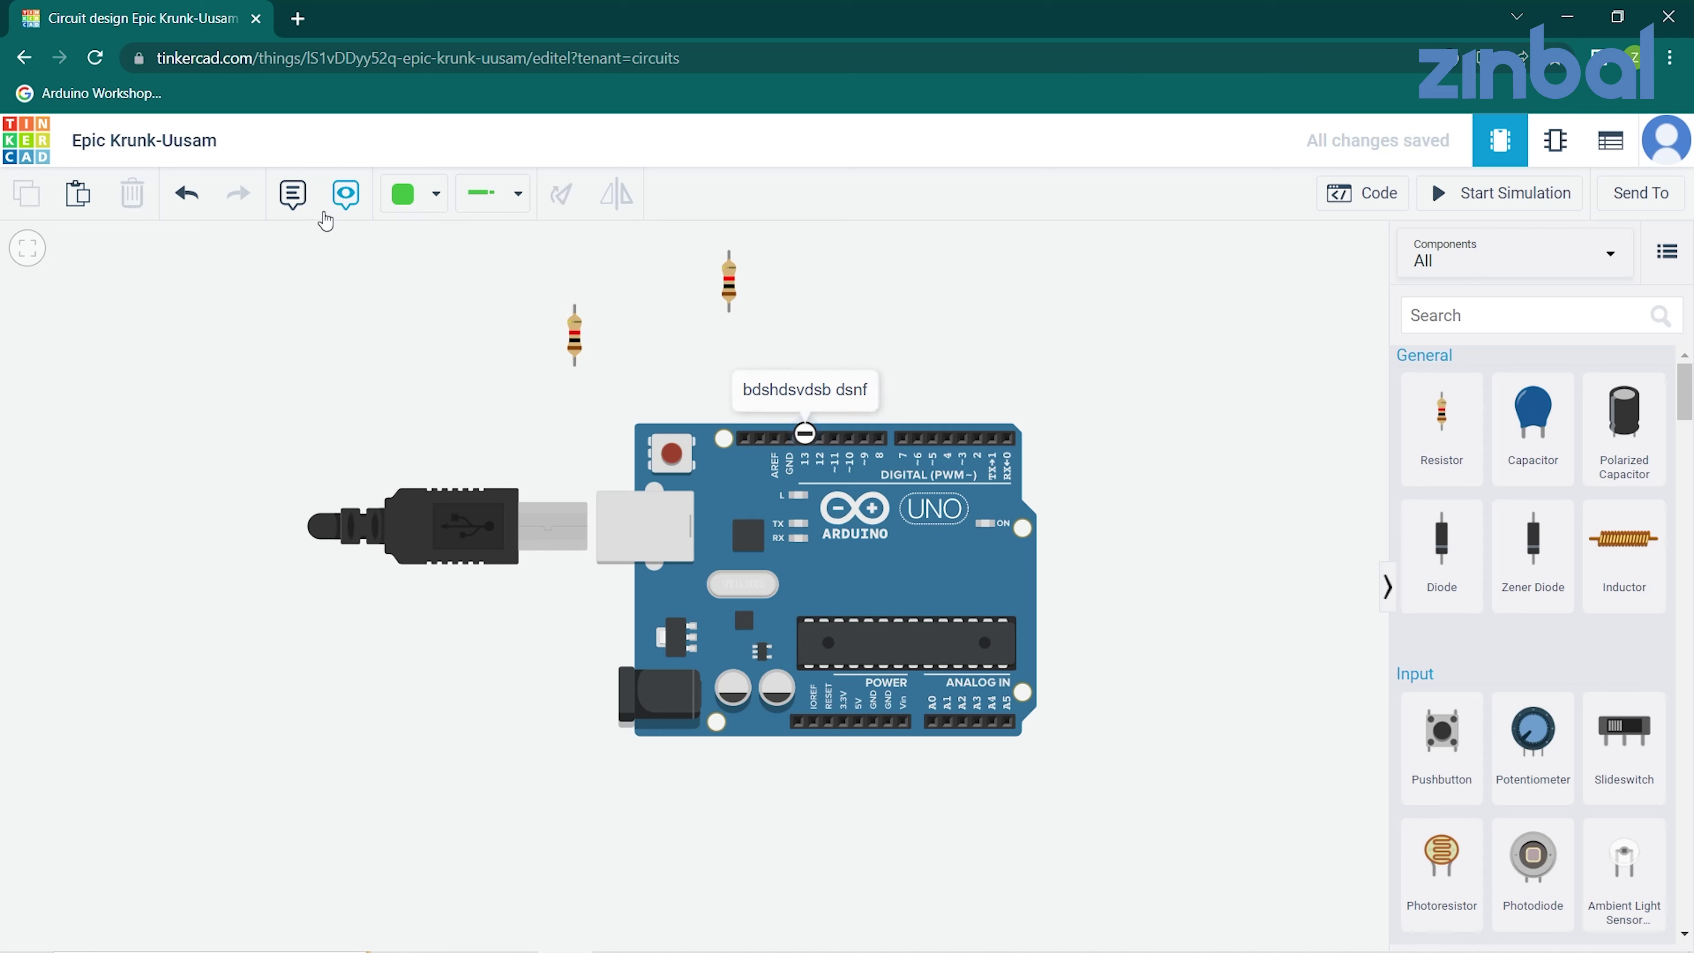
pyautogui.click(346, 208)
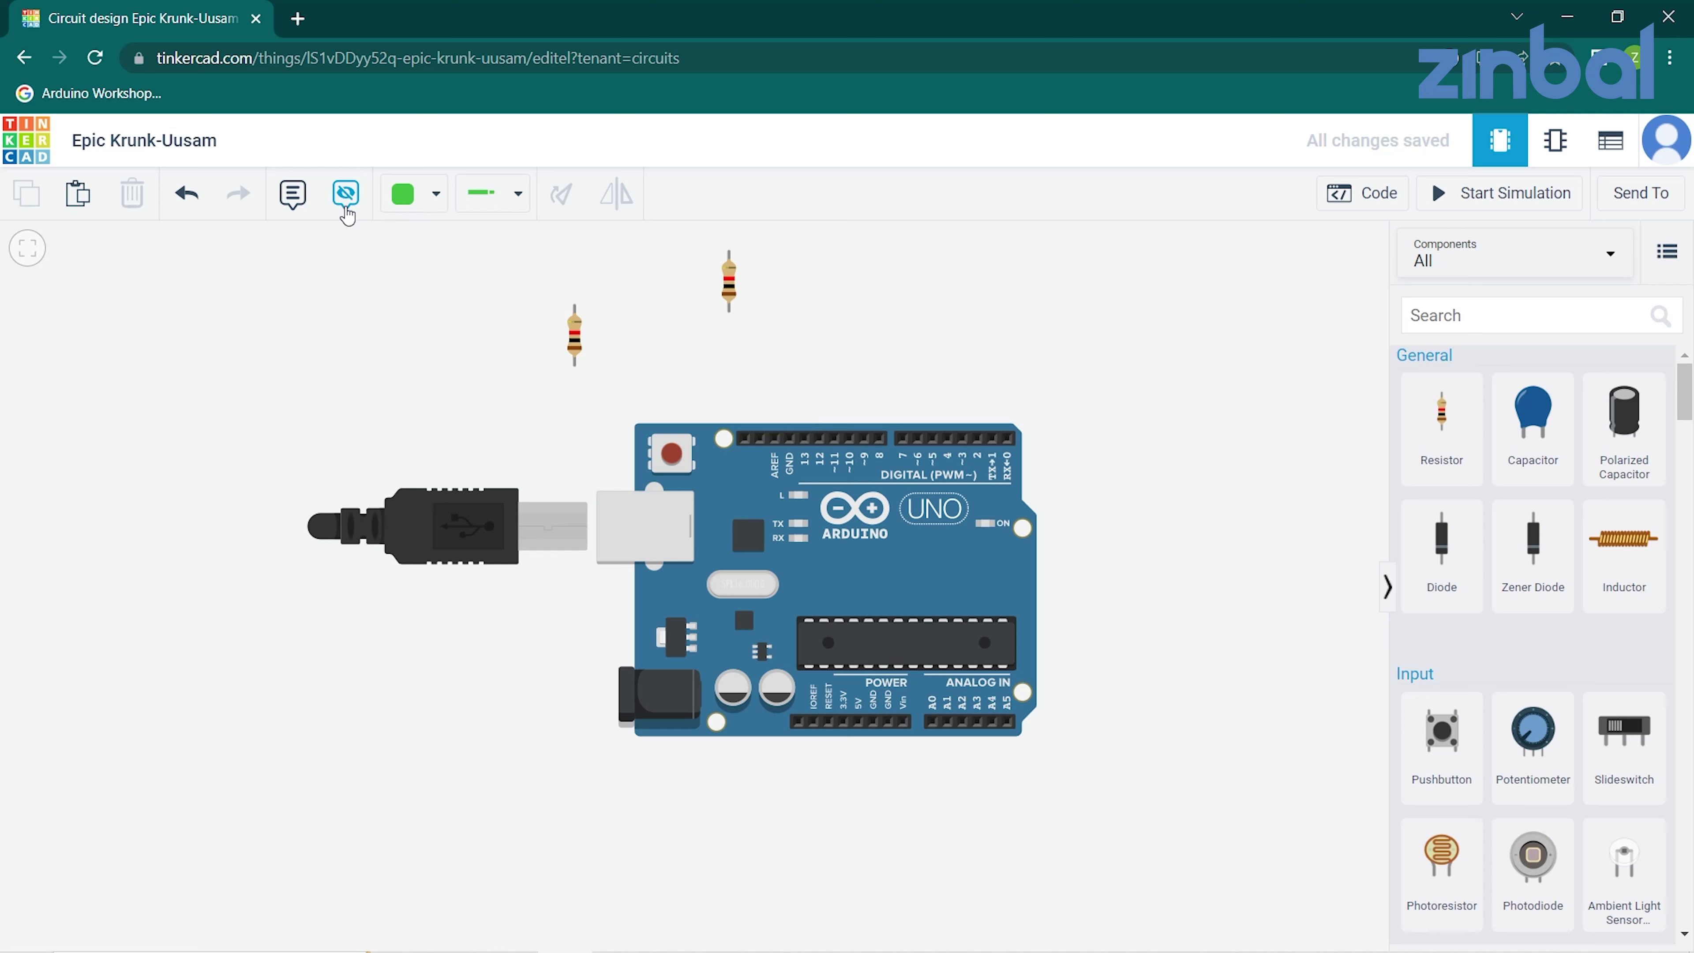
pyautogui.click(347, 208)
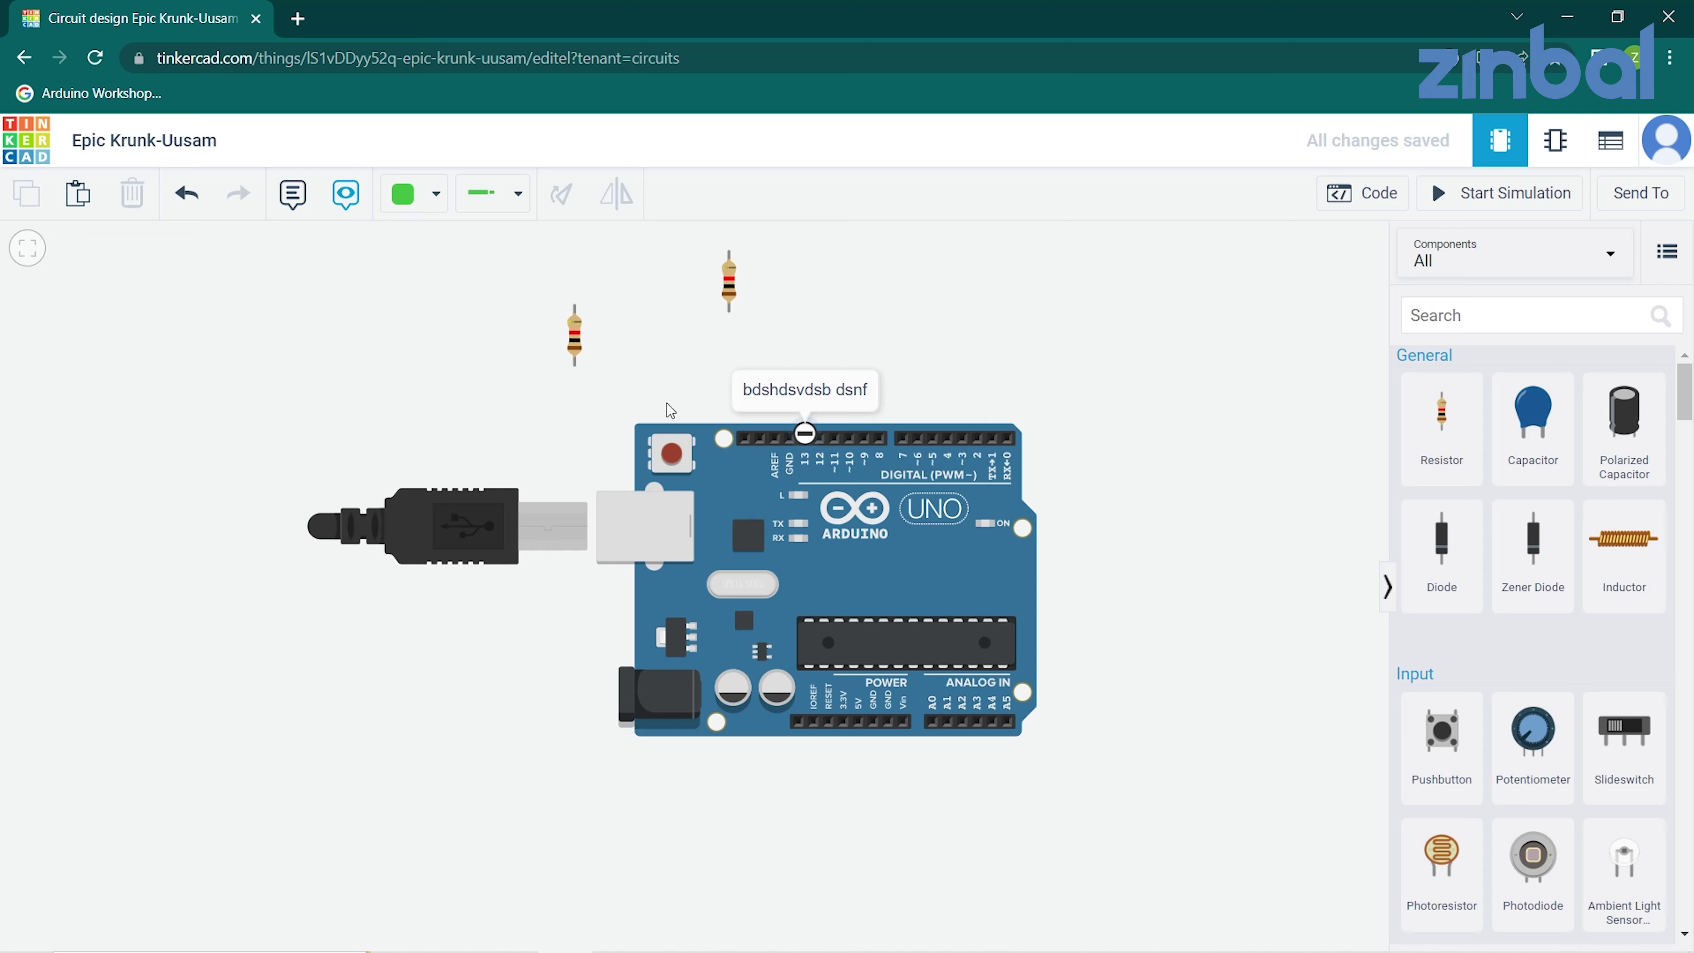
pyautogui.click(815, 399)
pyautogui.doubleClick(814, 400)
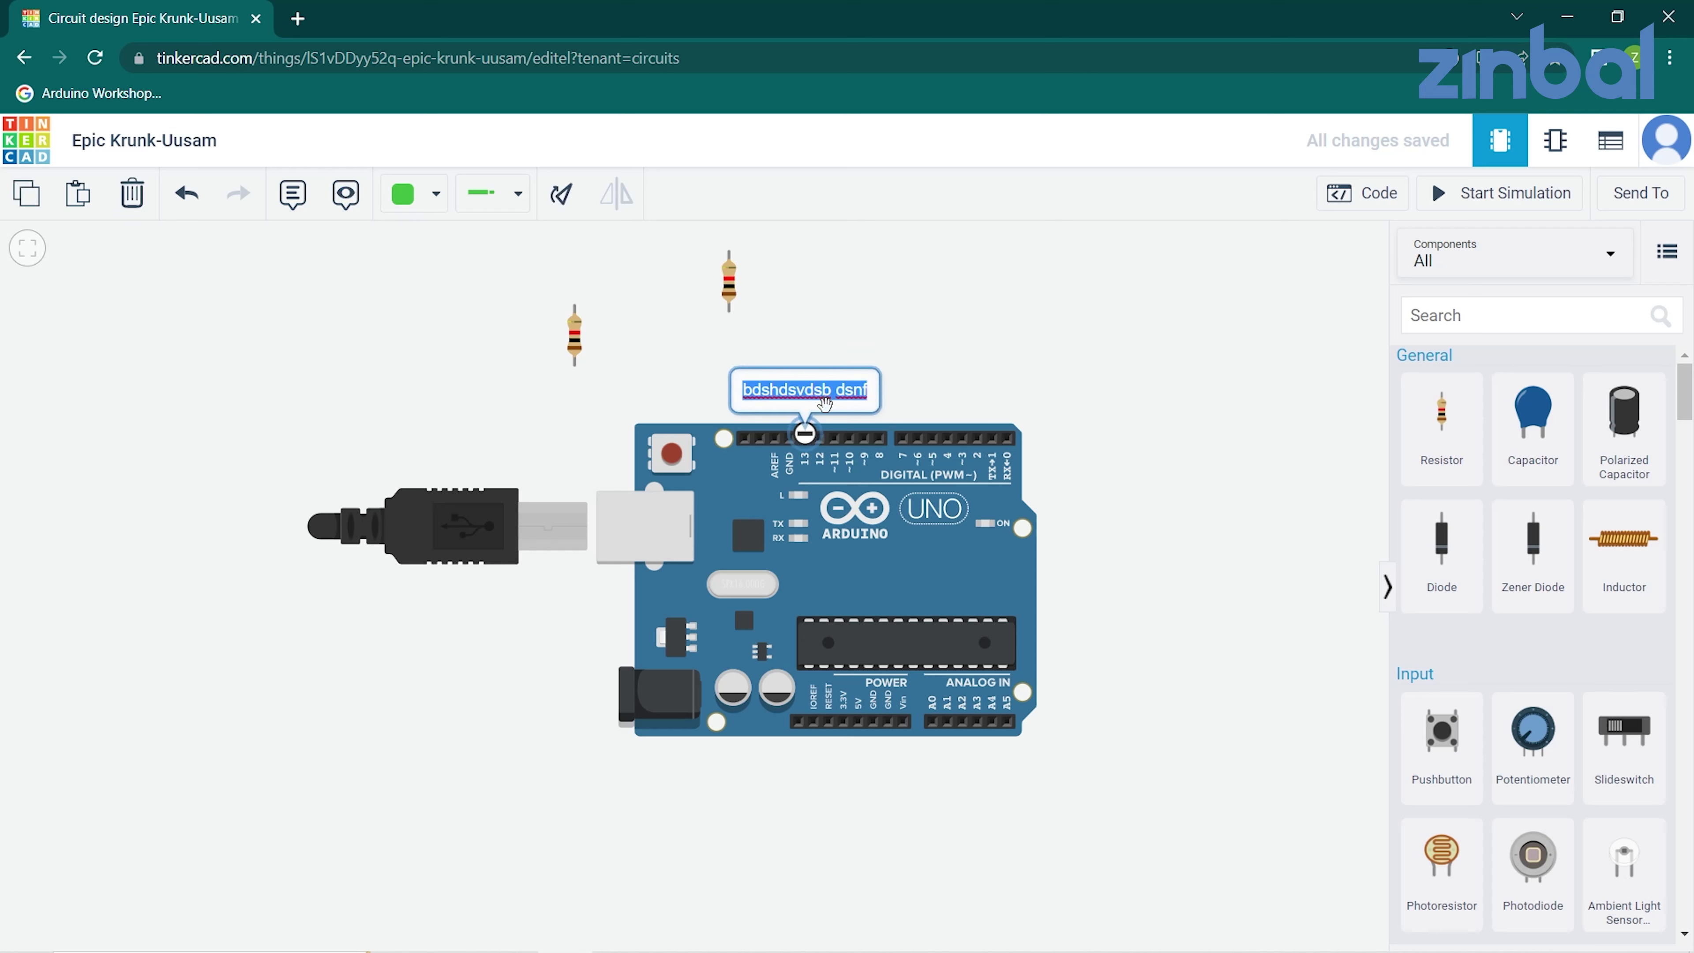
pyautogui.click(824, 416)
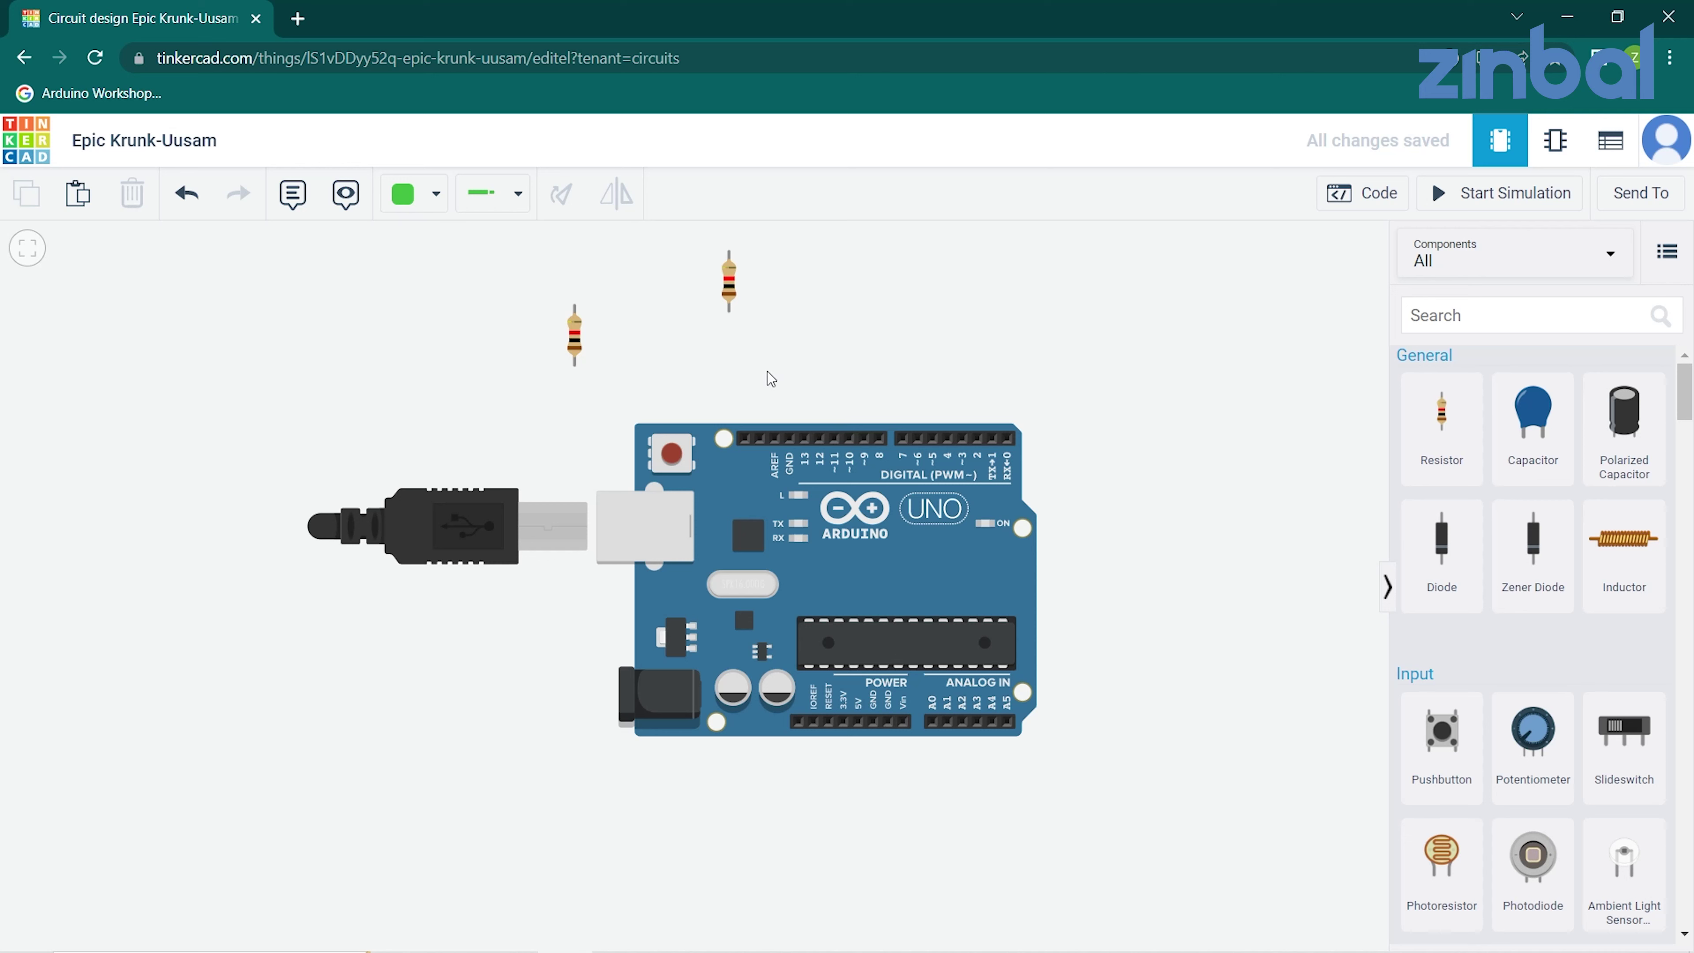
pyautogui.click(835, 440)
# Connect the pin 11 wire to the upper resistor and colour it red.
pyautogui.click(730, 316)
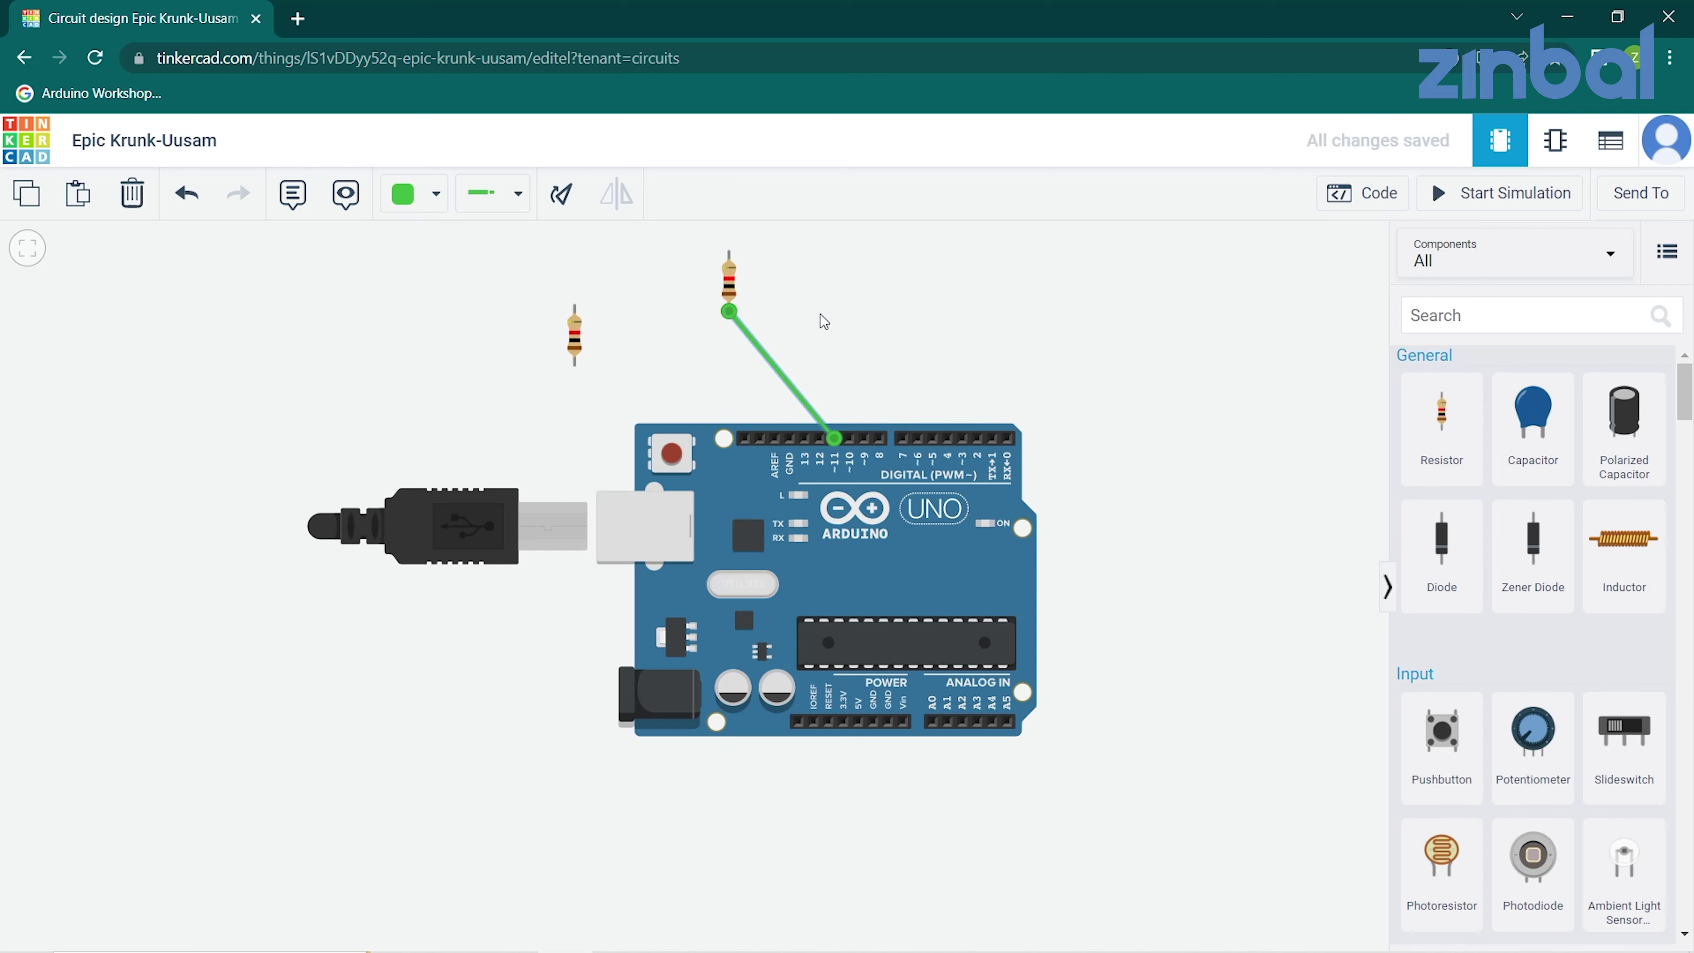
pyautogui.click(773, 365)
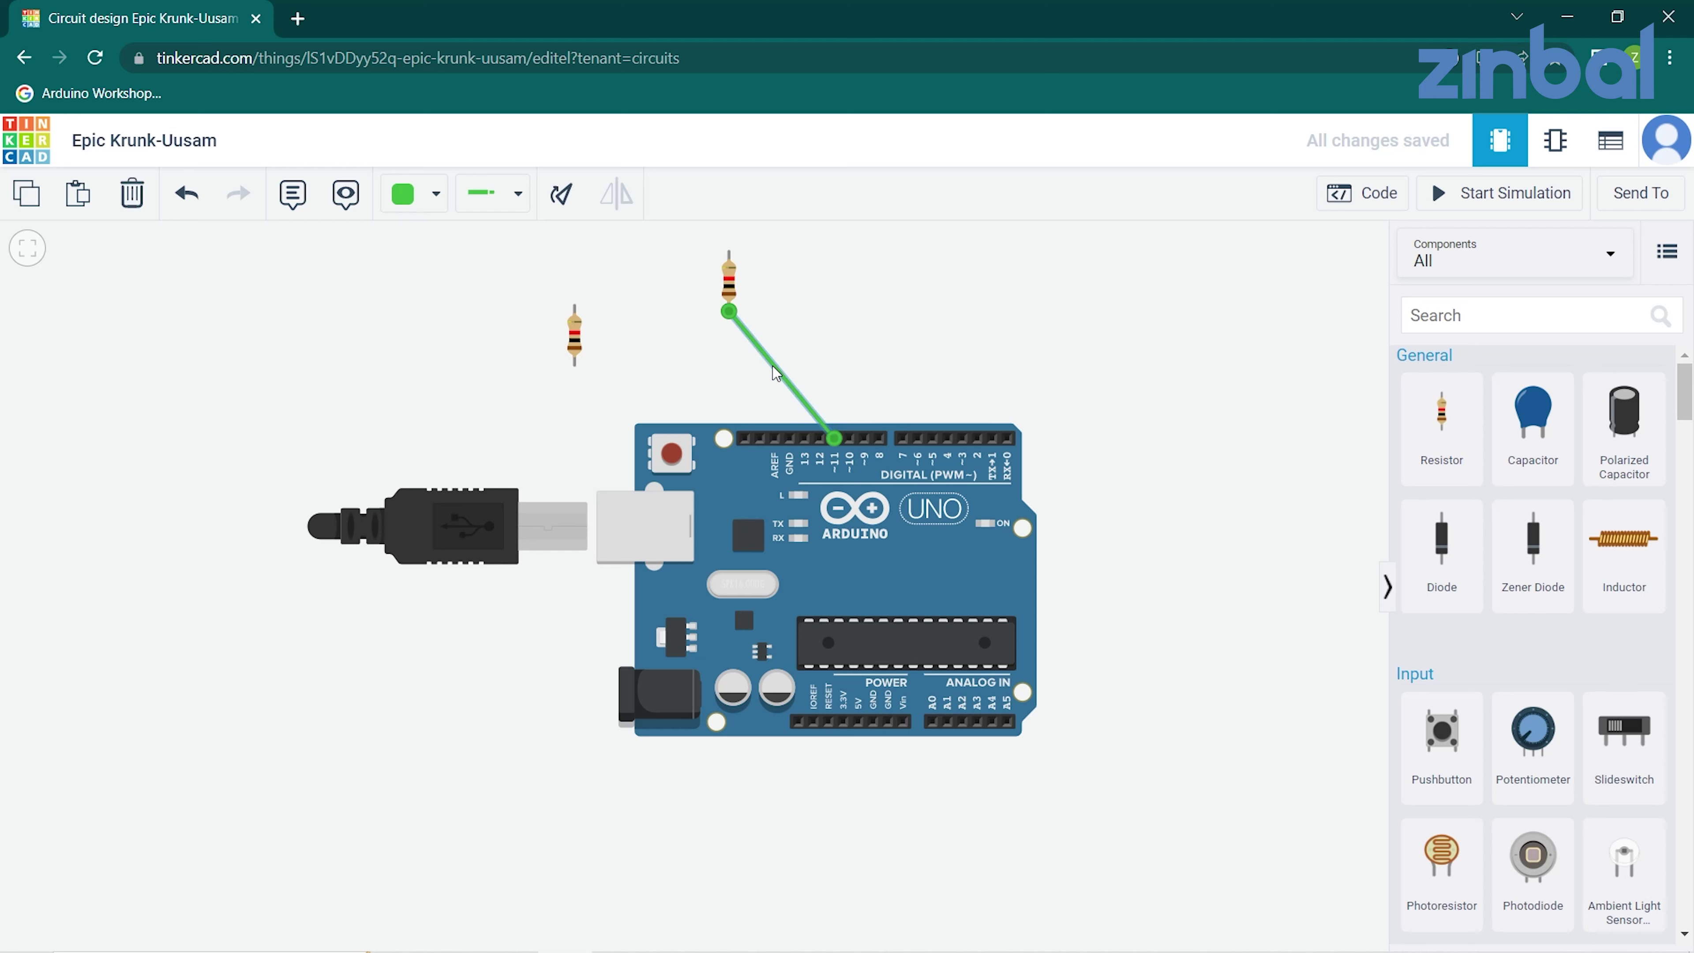
pyautogui.click(425, 196)
pyautogui.click(440, 297)
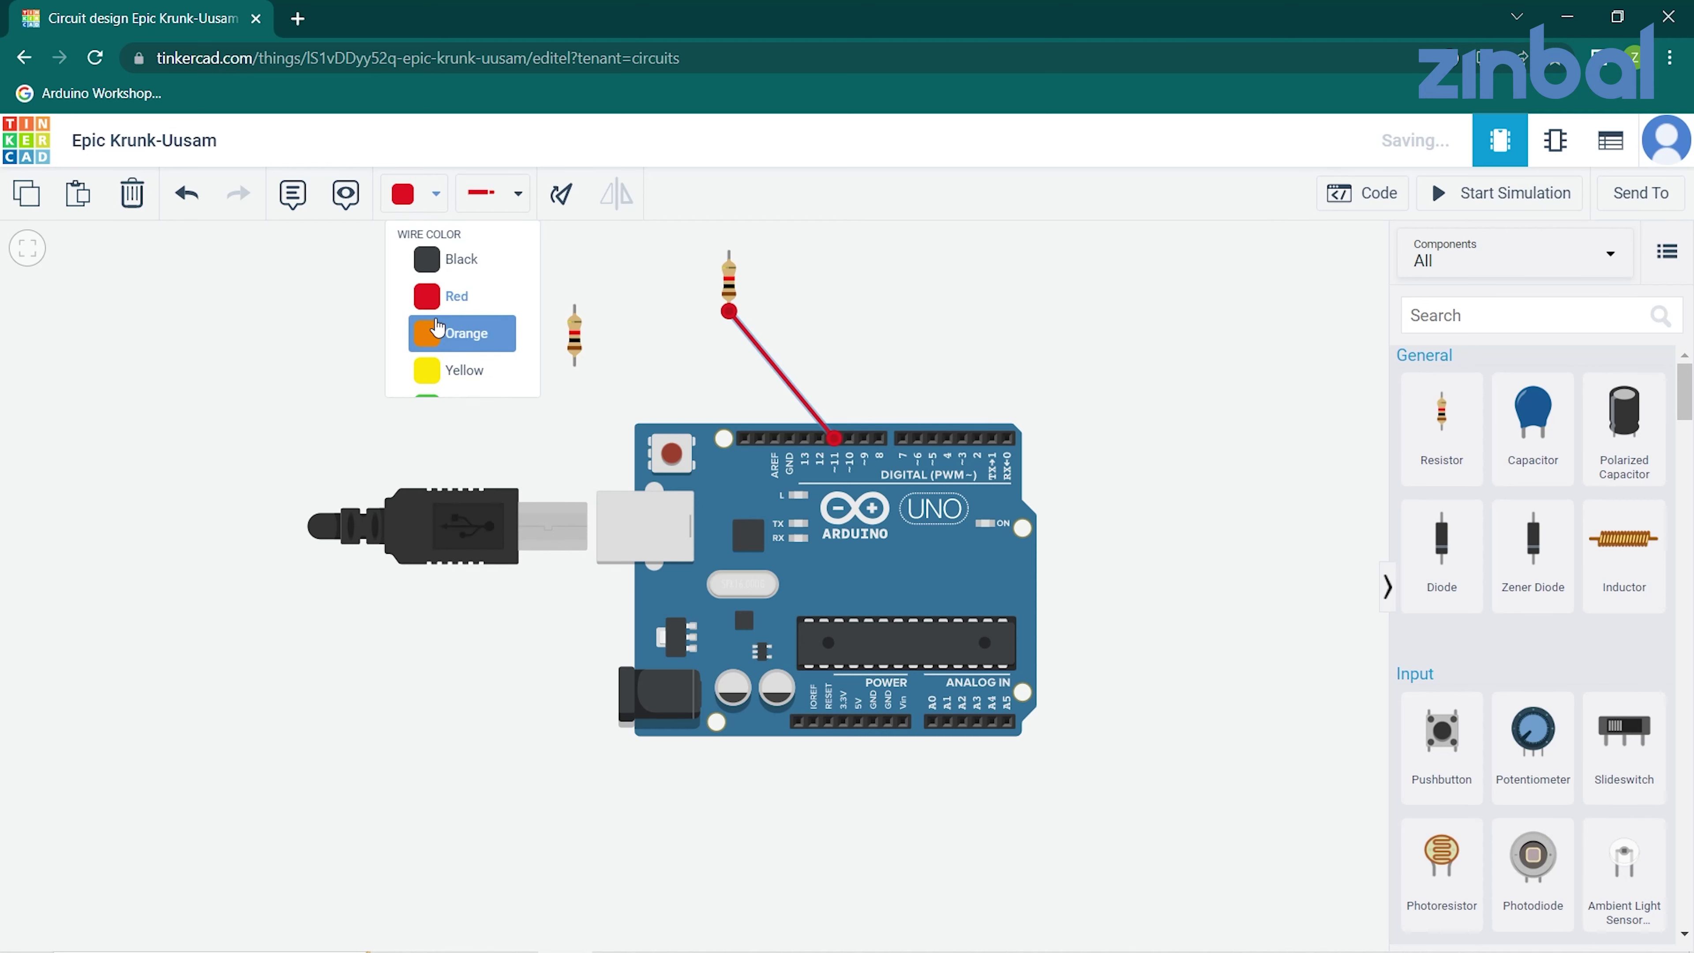
pyautogui.click(506, 207)
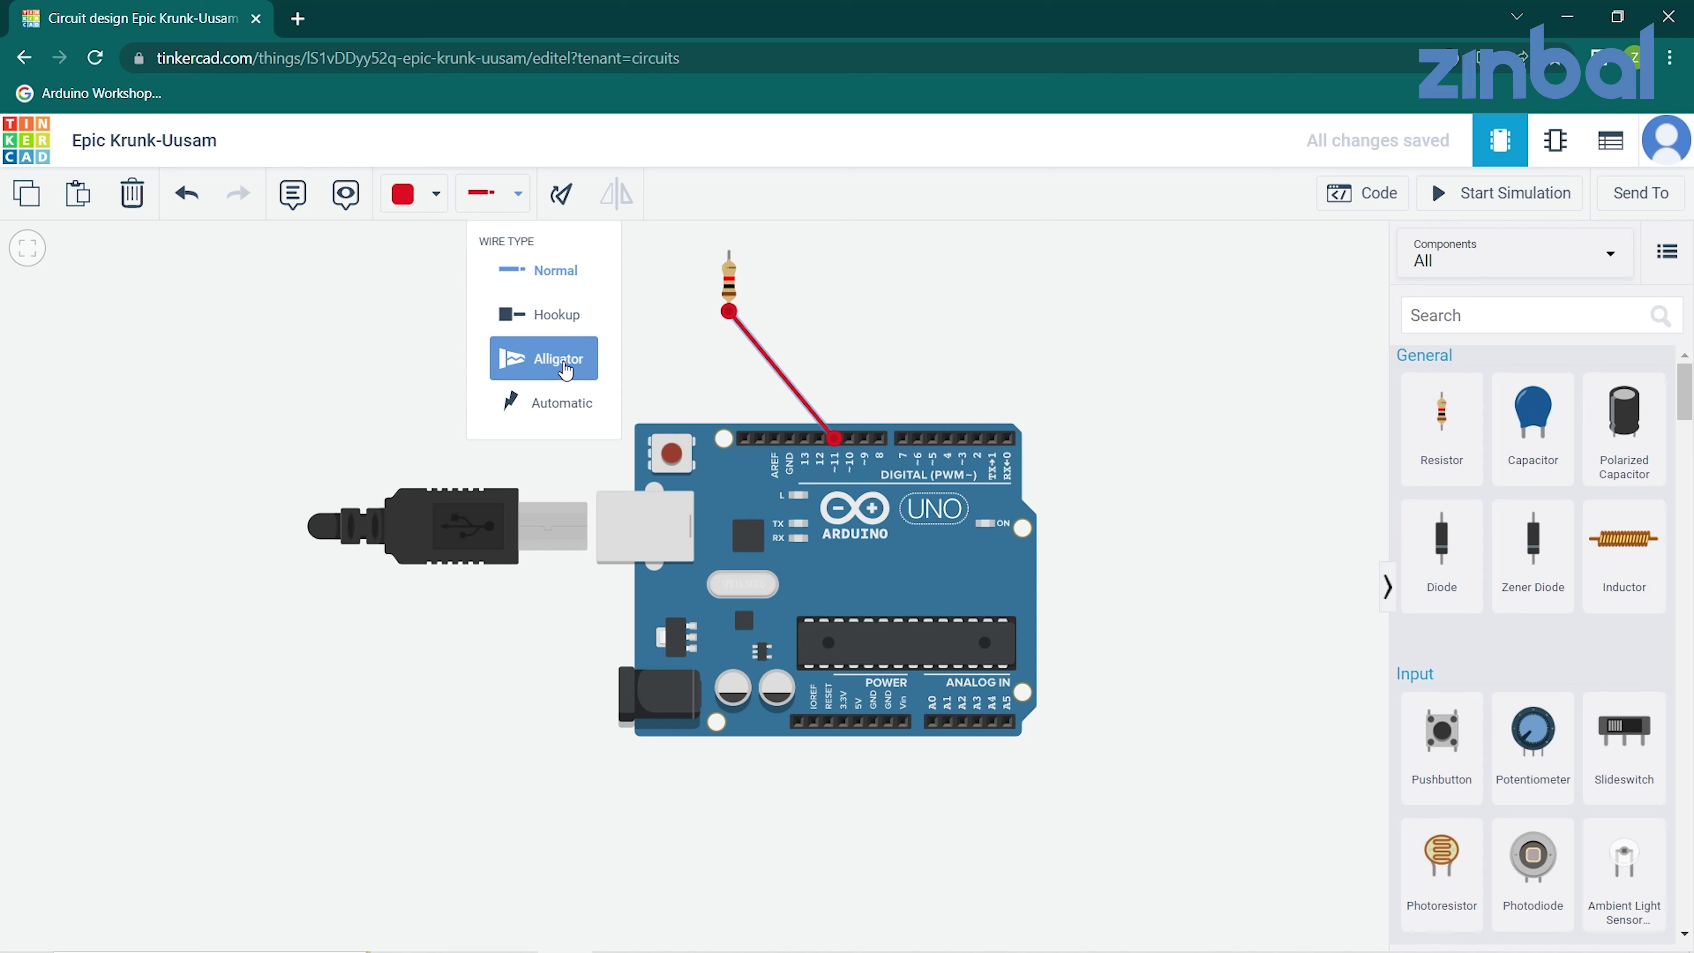
pyautogui.click(900, 287)
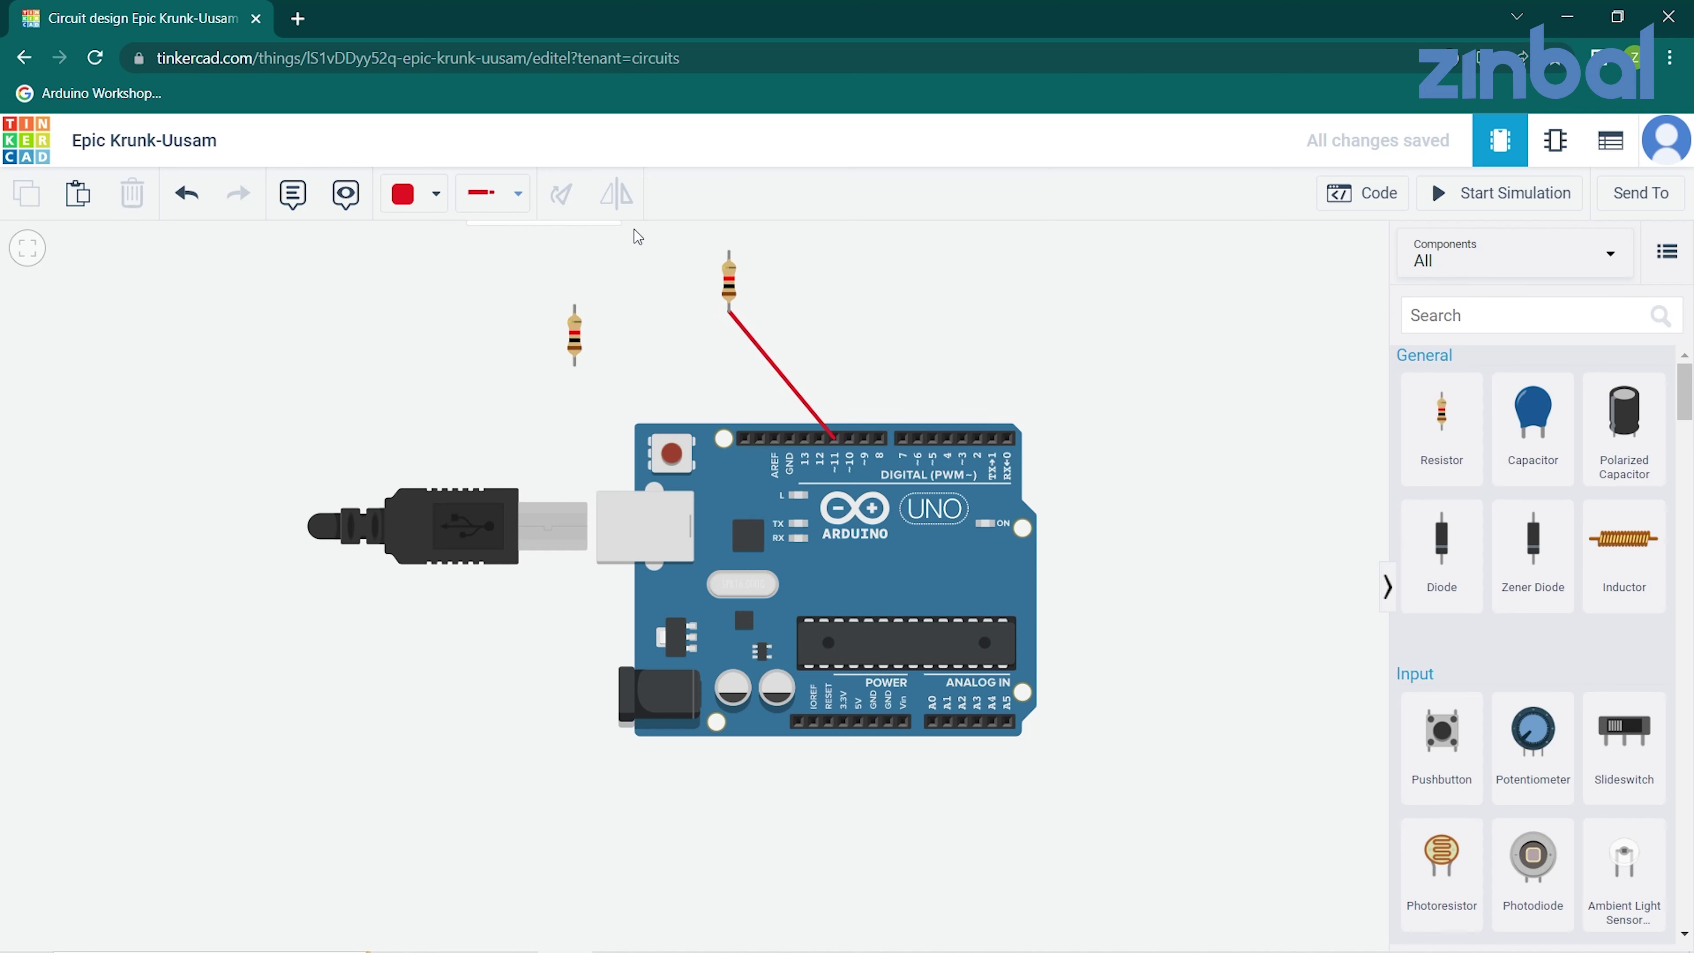
# Delete the red wire and the upper resistor, then select the remaining resistor.
pyautogui.click(796, 395)
pyautogui.press('Delete')
pyautogui.click(733, 297)
pyautogui.press('Delete')
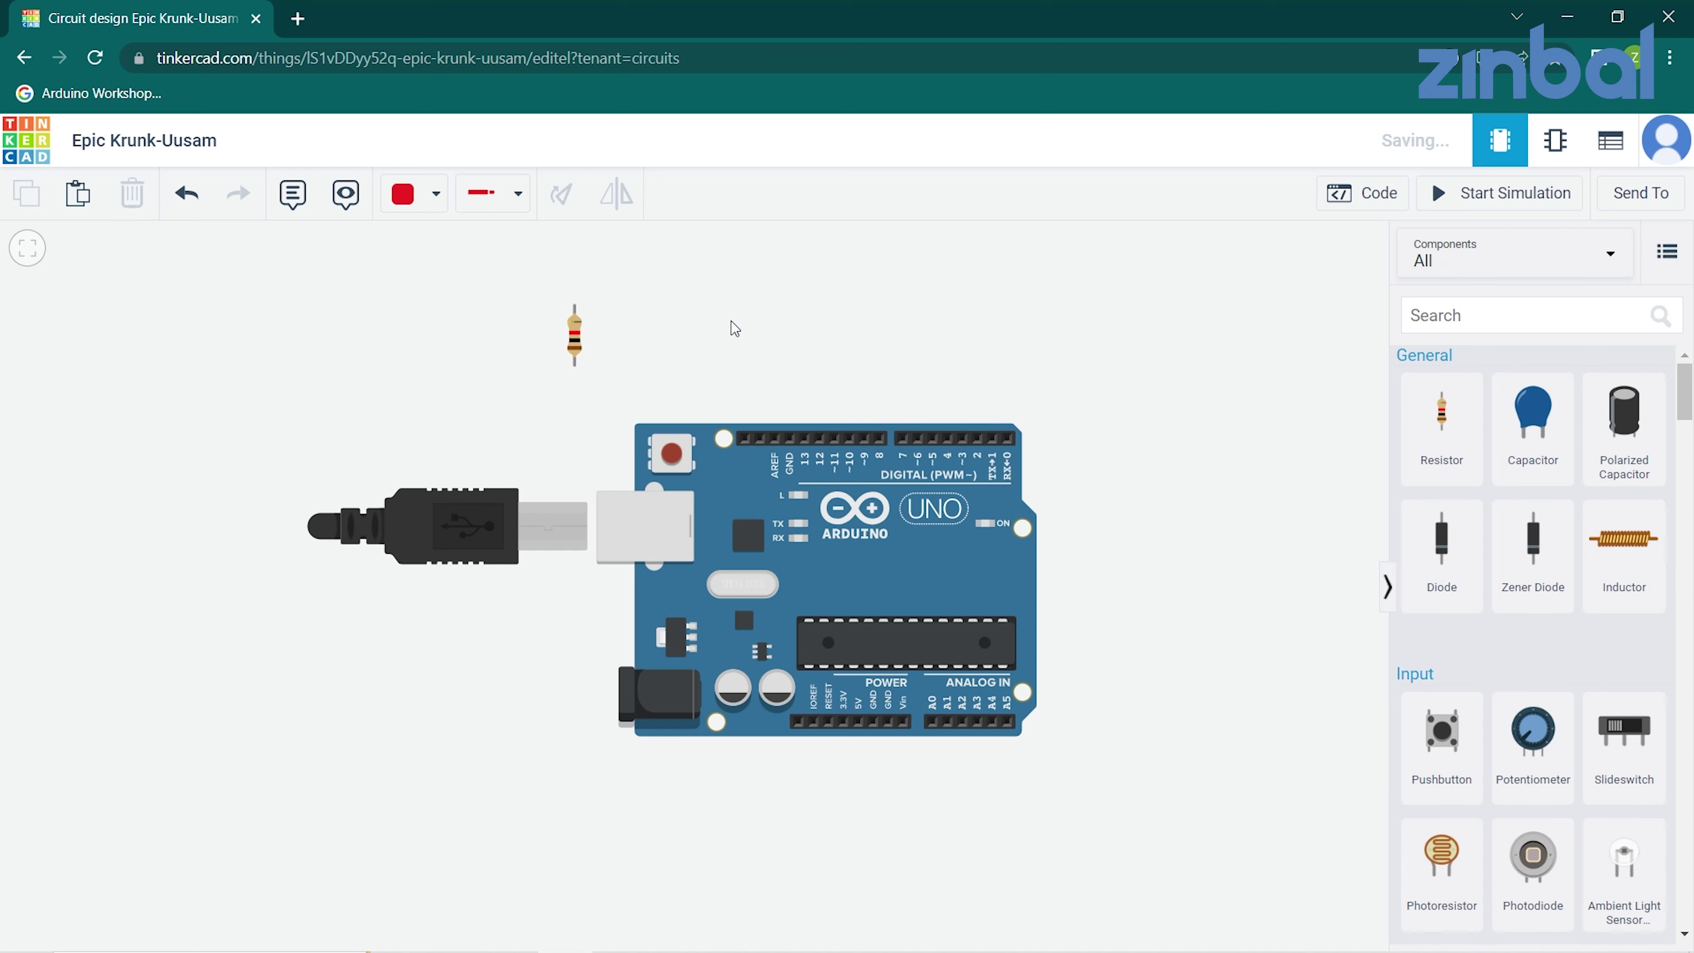
pyautogui.click(575, 337)
pyautogui.press('Delete')
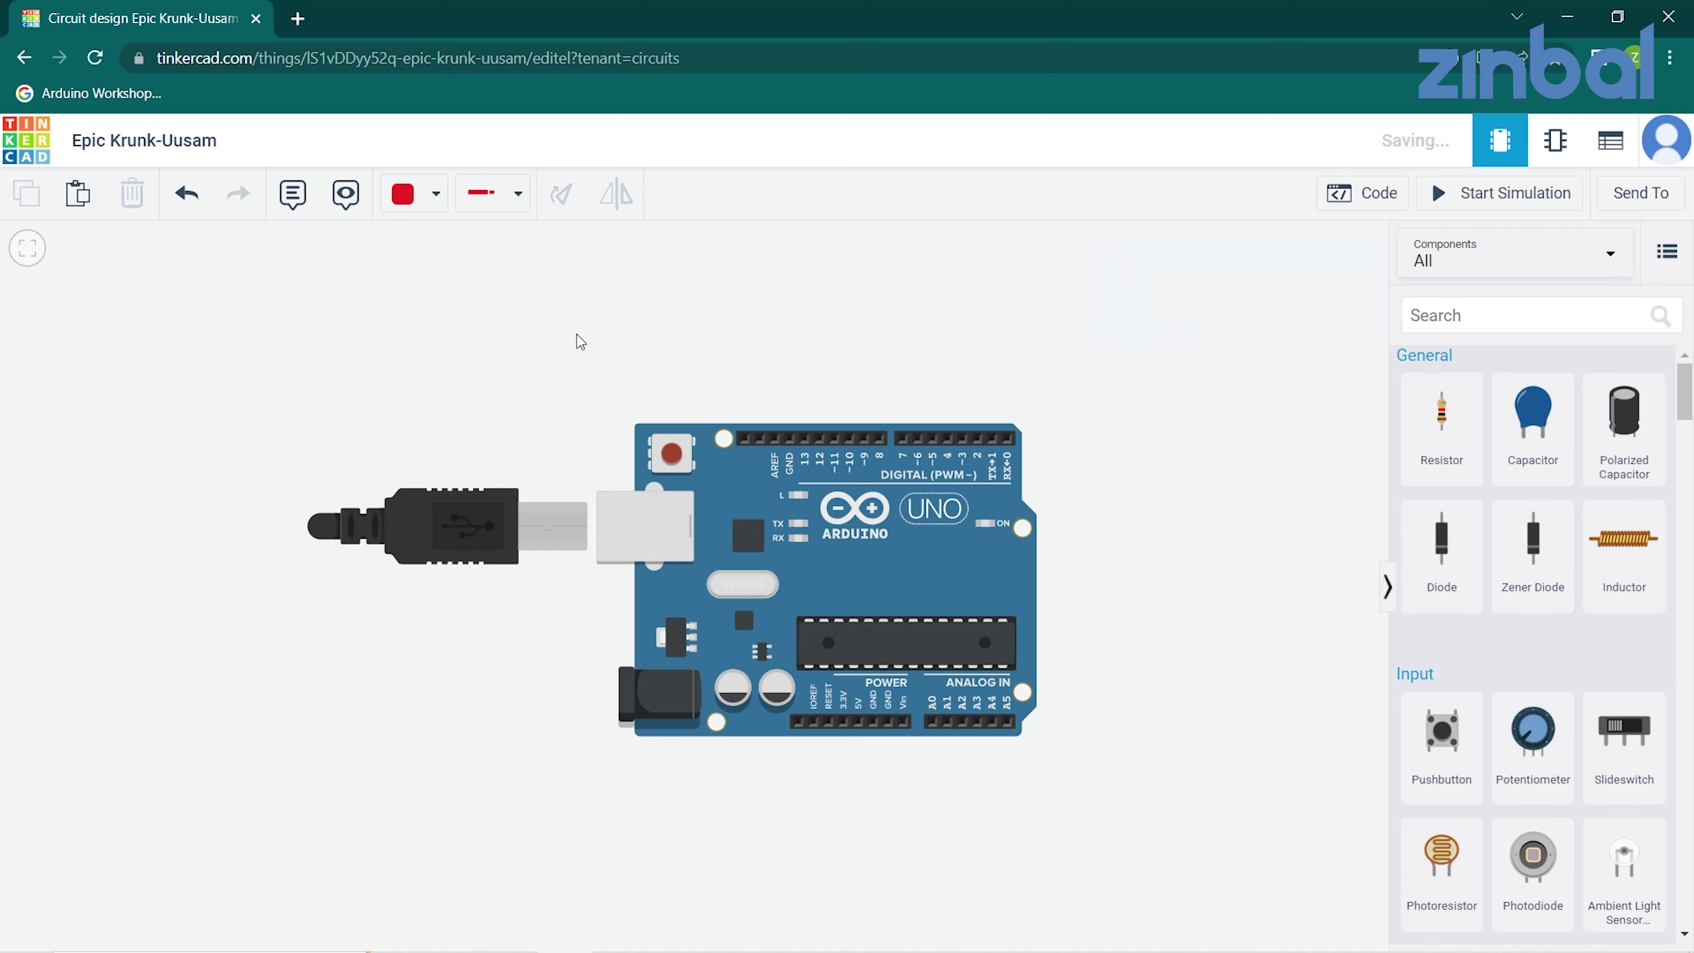